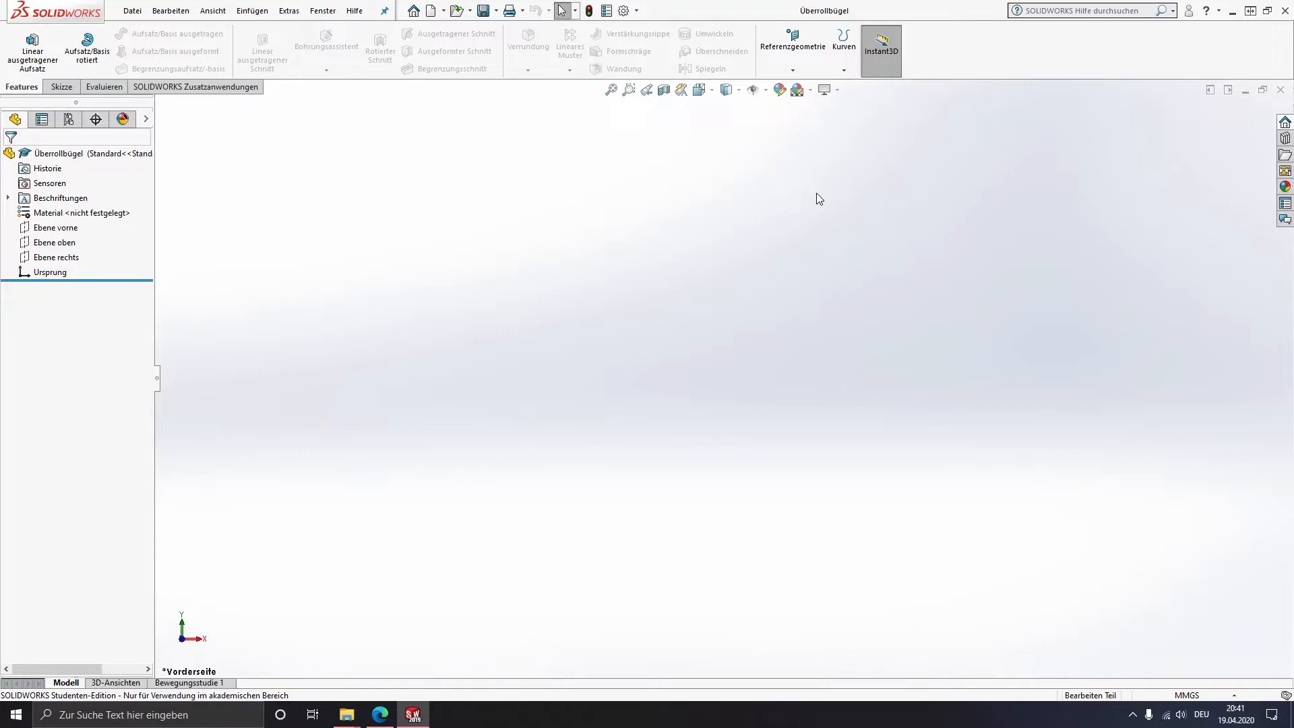
Start a new 2D sketch on the front plane (Ebene vorne)
click(53, 227)
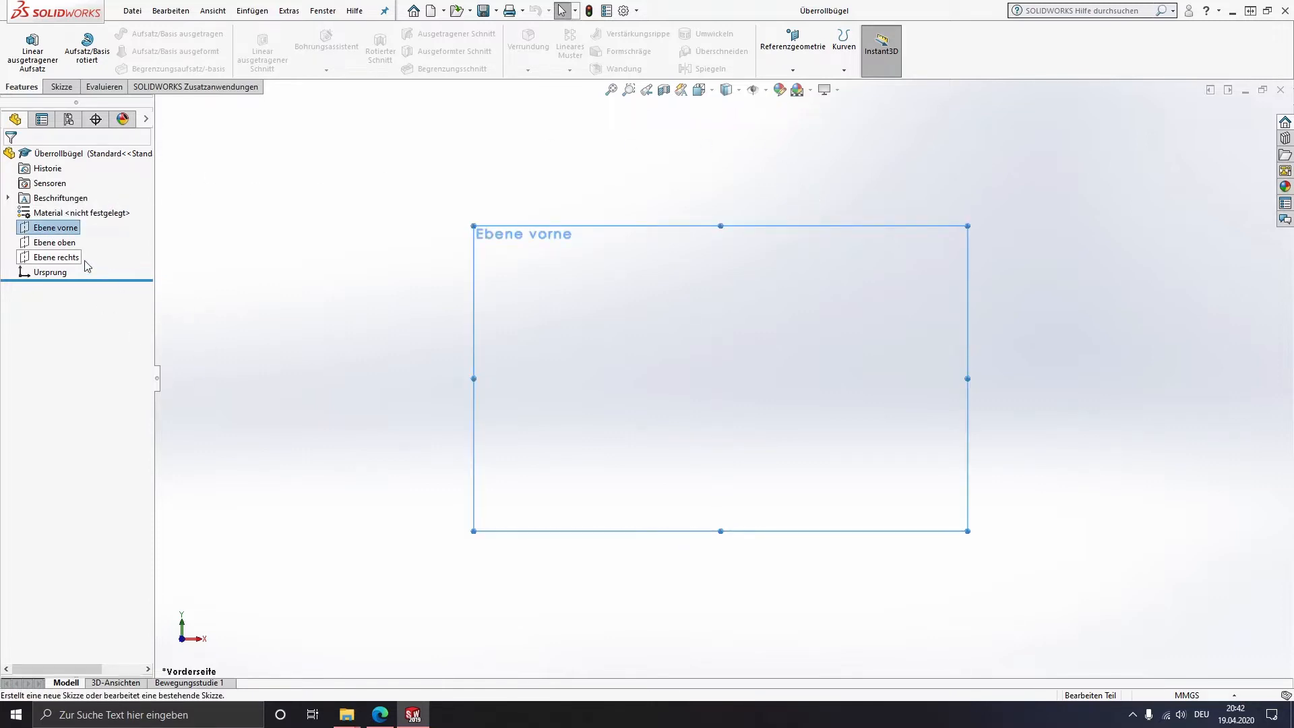
click(245, 320)
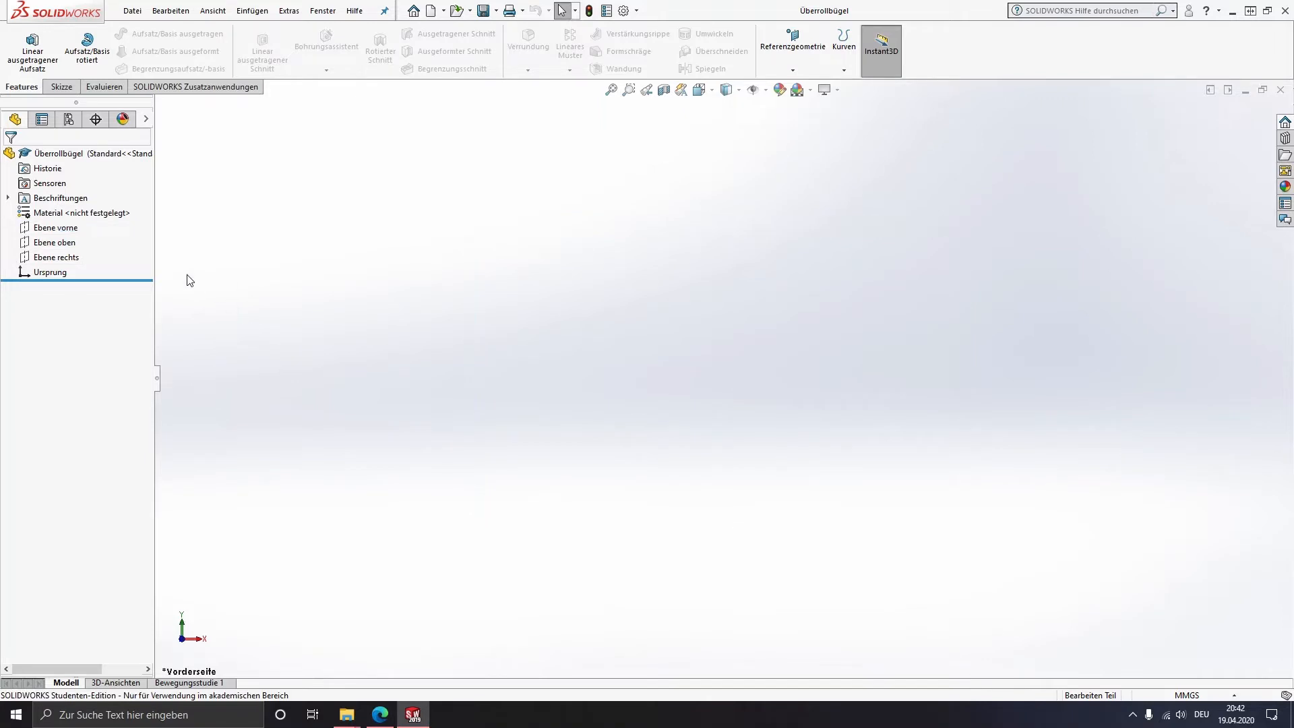
click(68, 87)
click(16, 70)
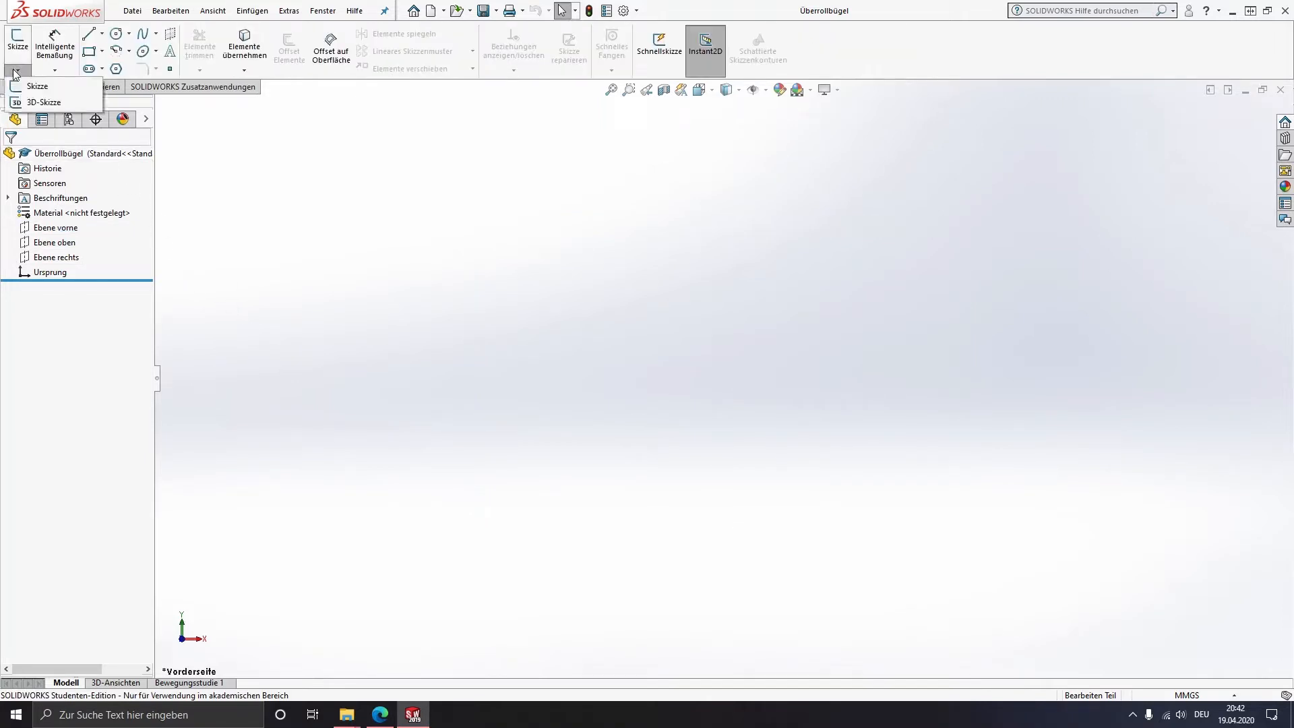
click(243, 217)
click(49, 229)
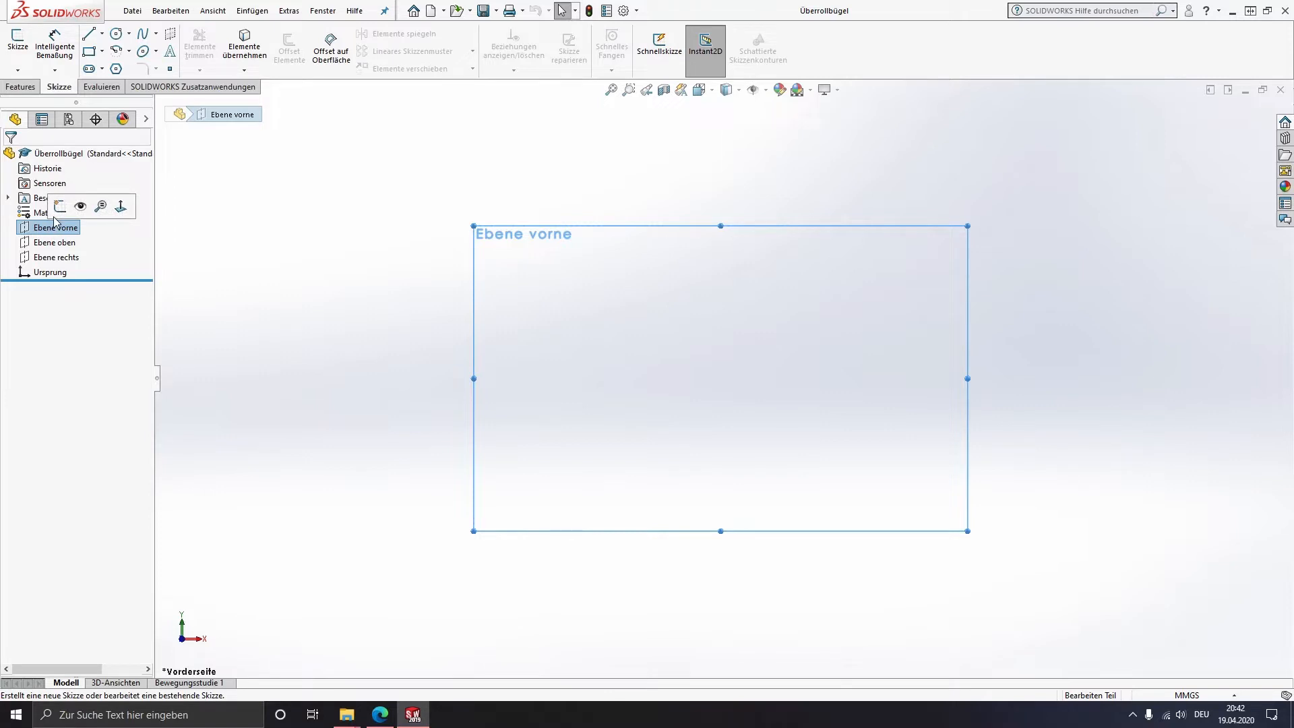
click(60, 207)
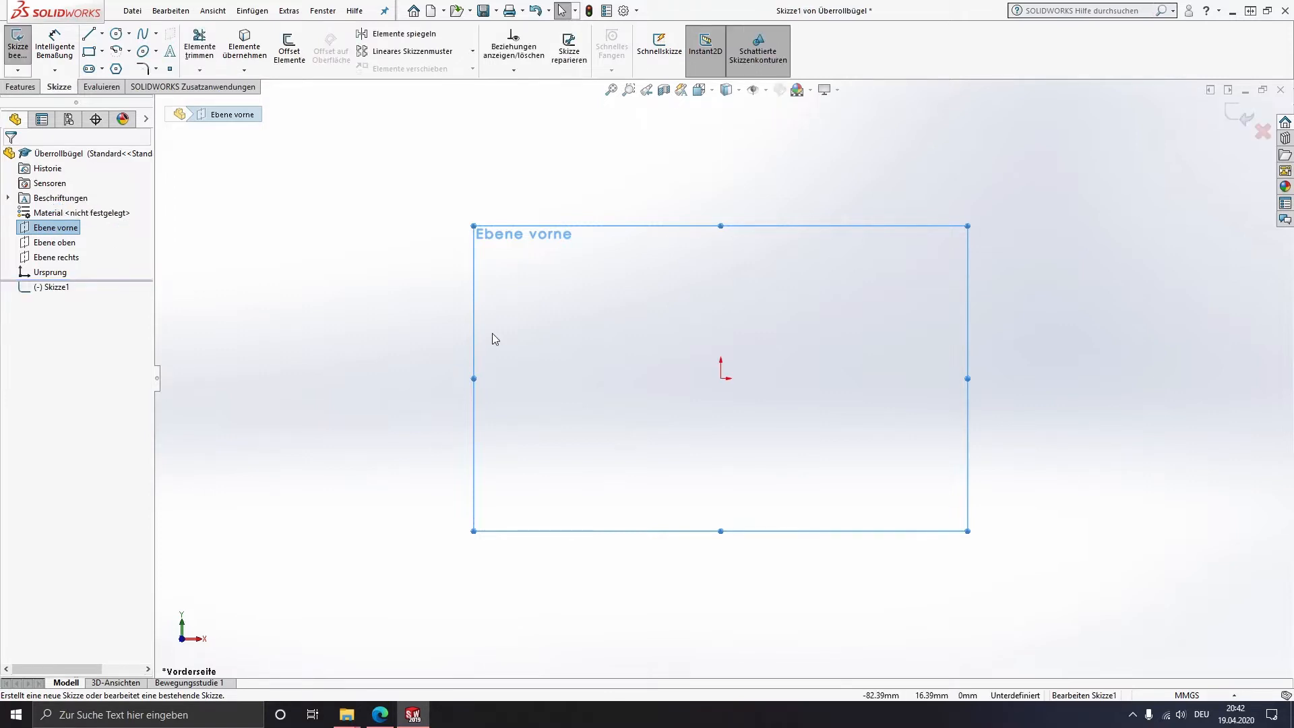
Sketch a centre-point arc of about 136 mm radius and 38°, centred directly below the origin and running from the origin toward negative X
mouse_move(768, 382)
ctrl+middle_down()
mouse_move(820, 309)
mouse_move(815, 263)
ctrl+middle_up()
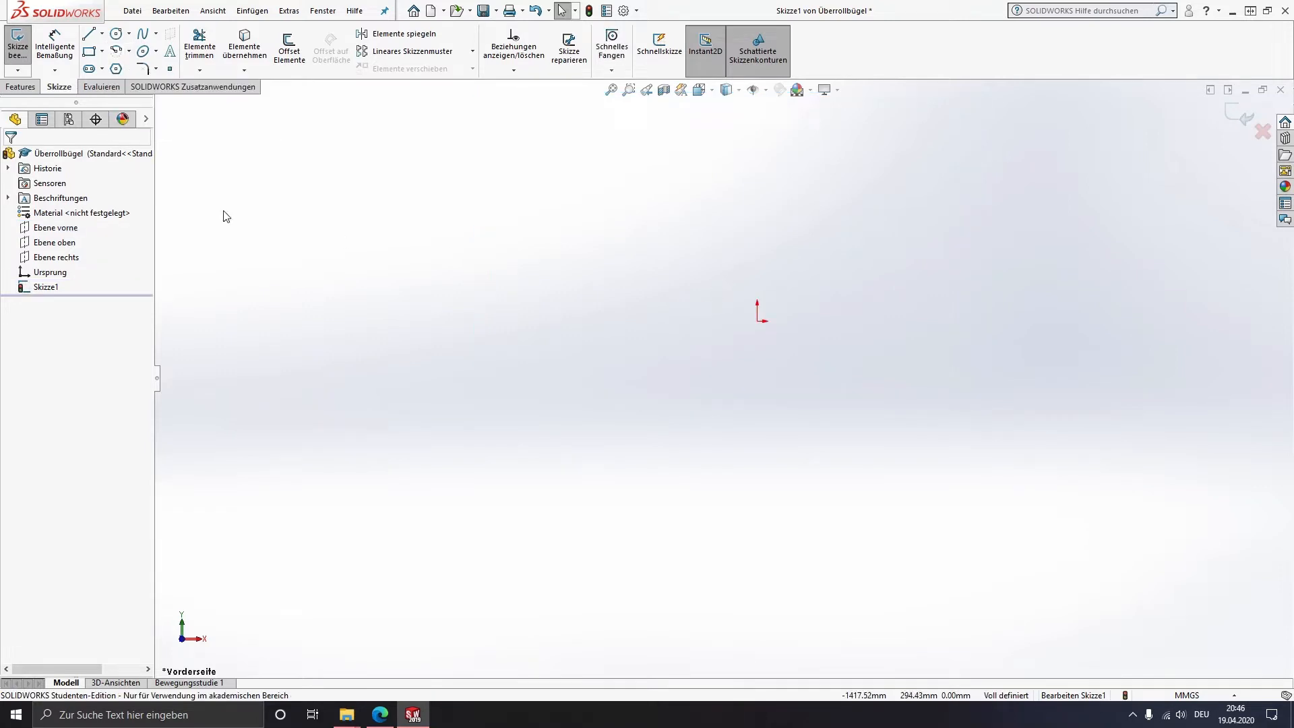
click(122, 54)
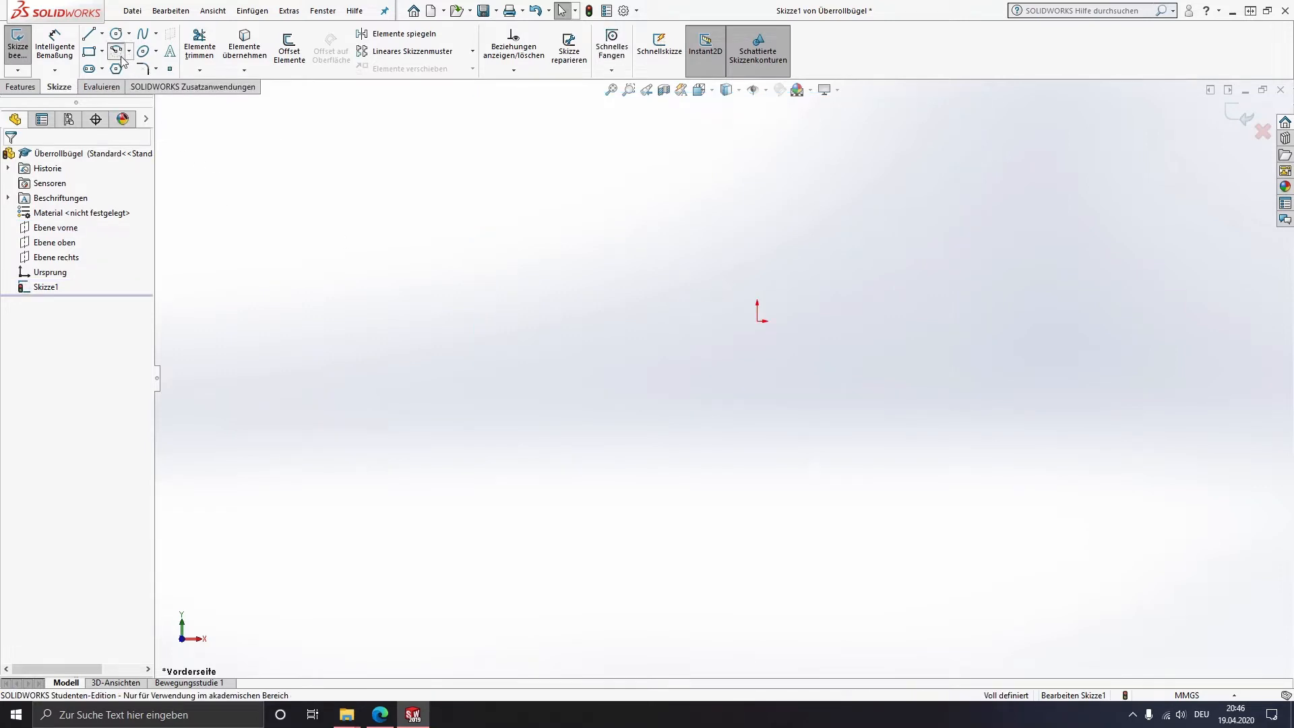
click(757, 373)
click(757, 321)
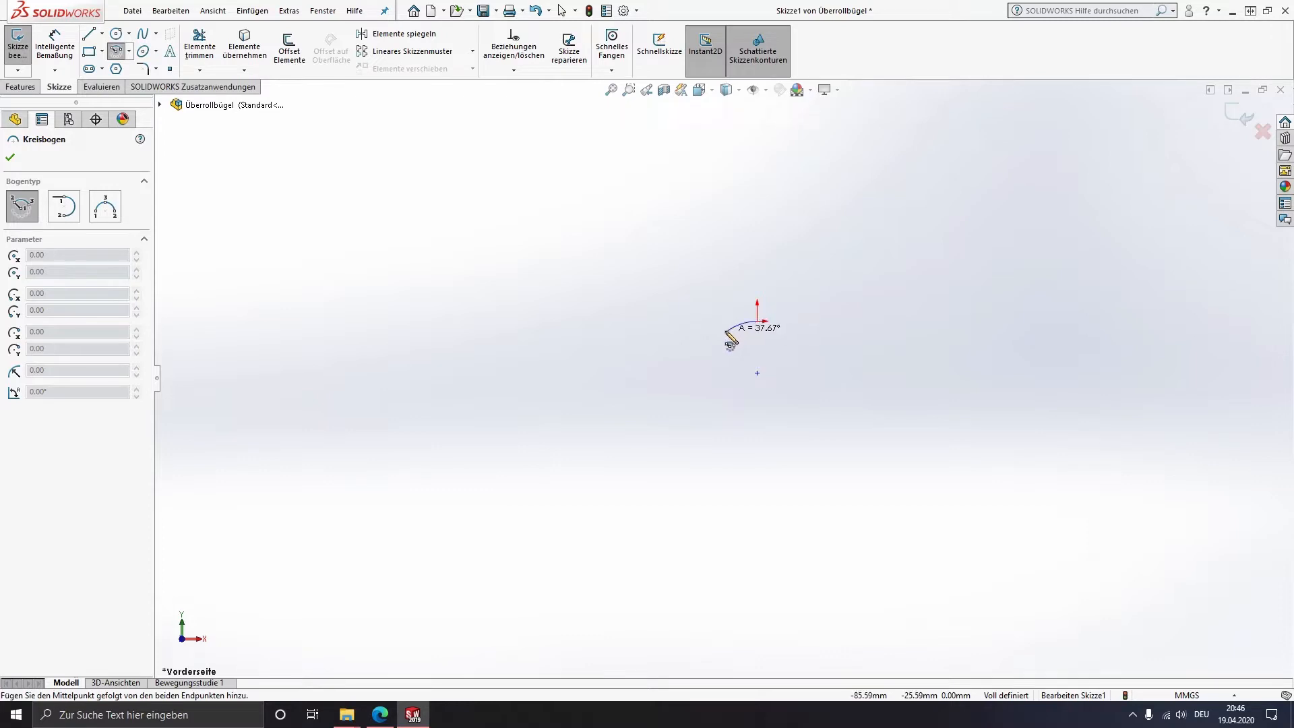
click(726, 331)
key(Escape)
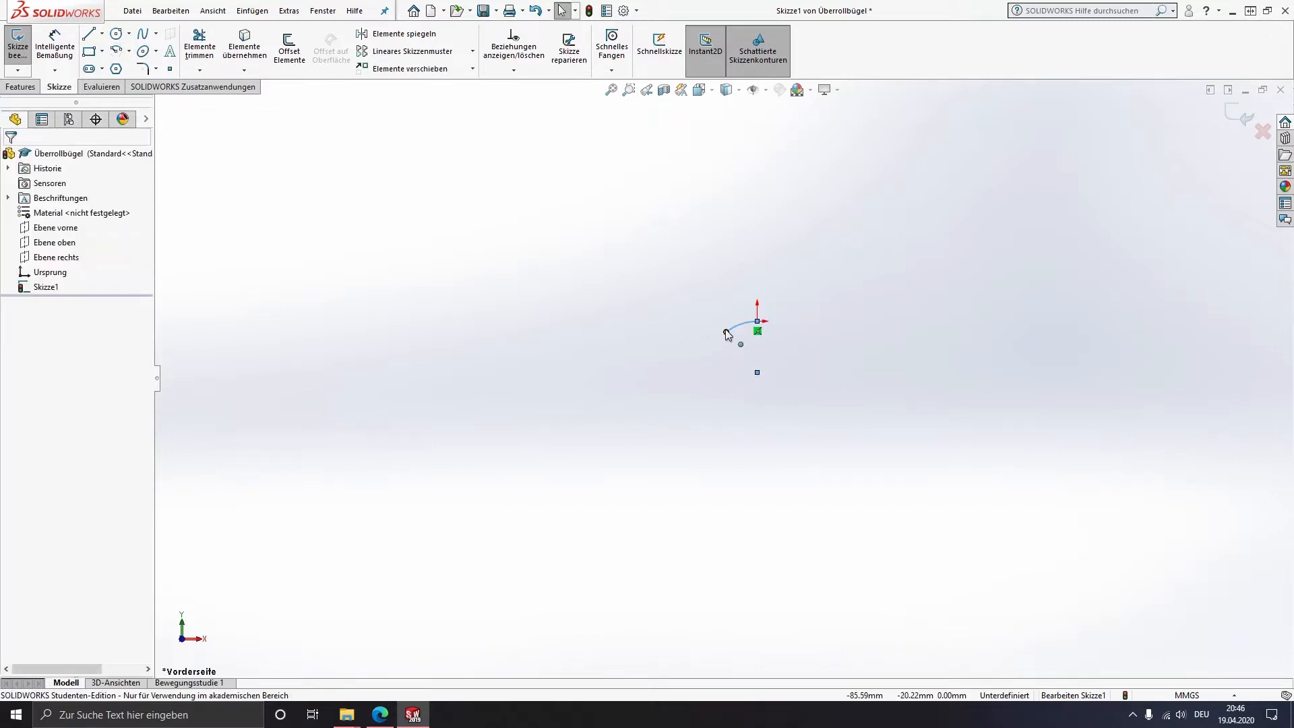
click(615, 350)
Continue the profile from the arc's free end with a tangent line about 189 mm long, a tangent arc of about 466 mm radius and another tangent line
key(l)
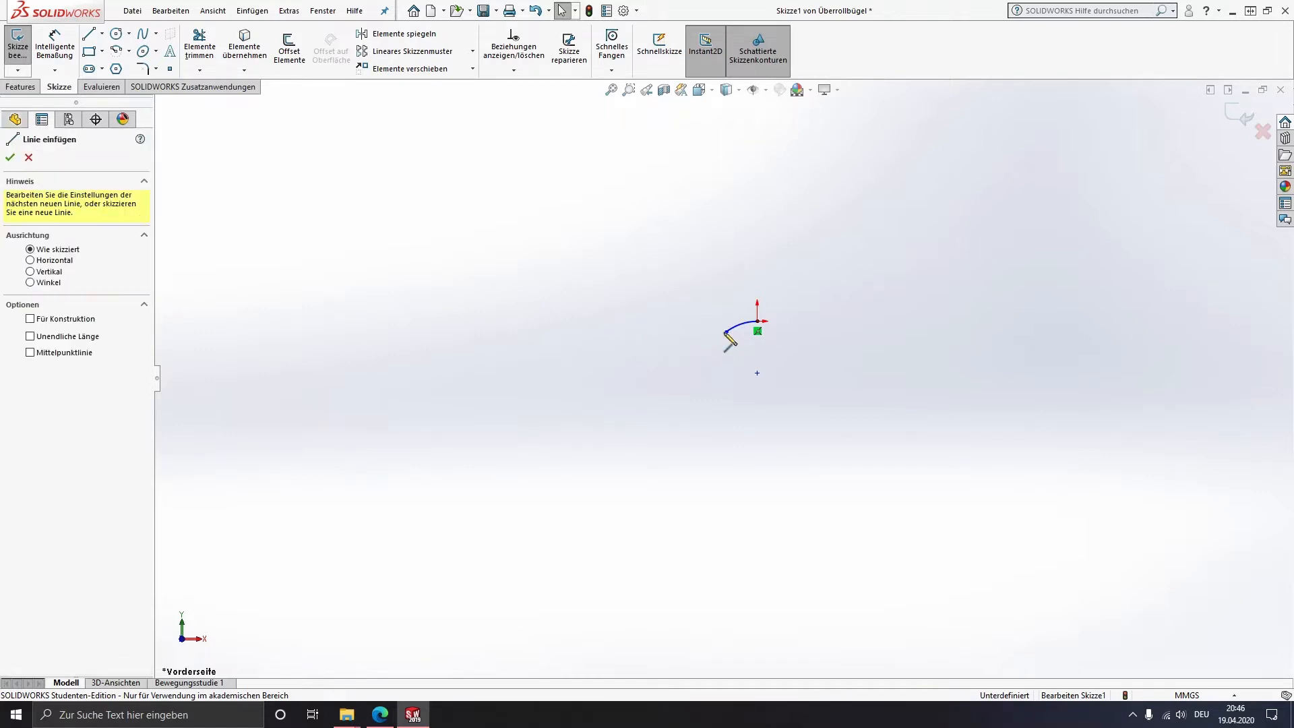
click(726, 331)
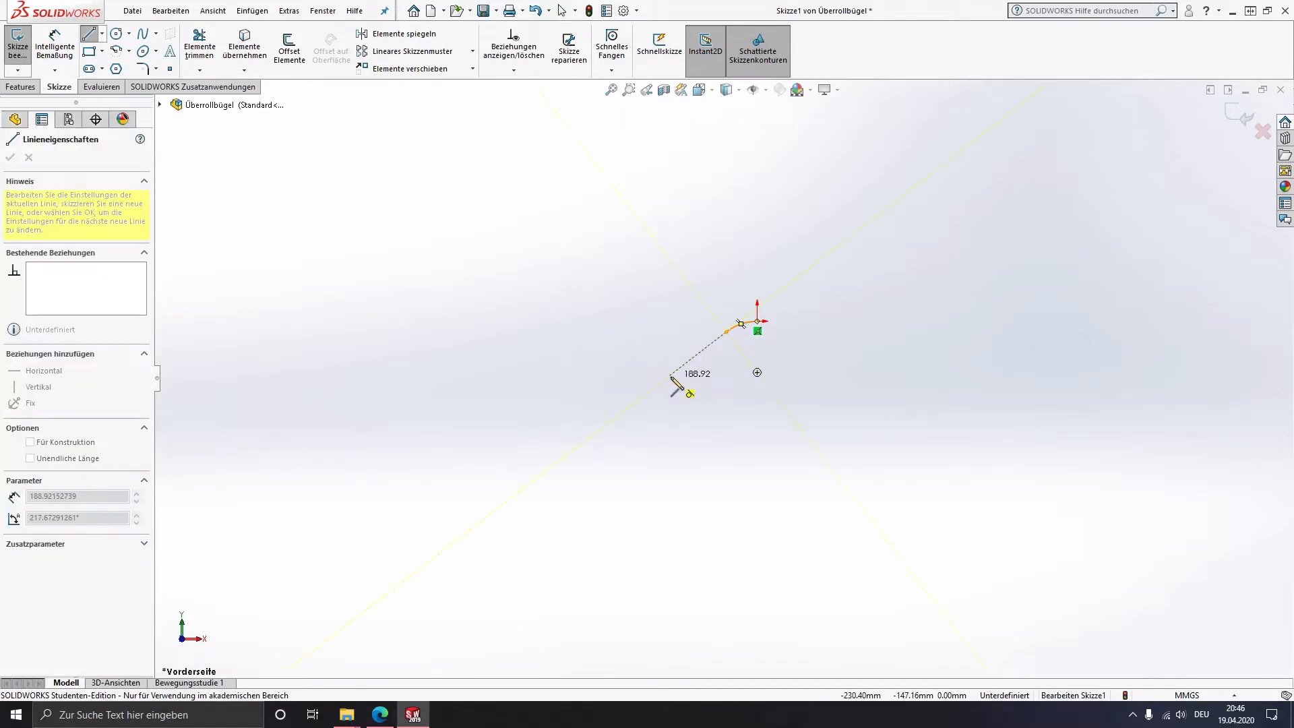
click(670, 376)
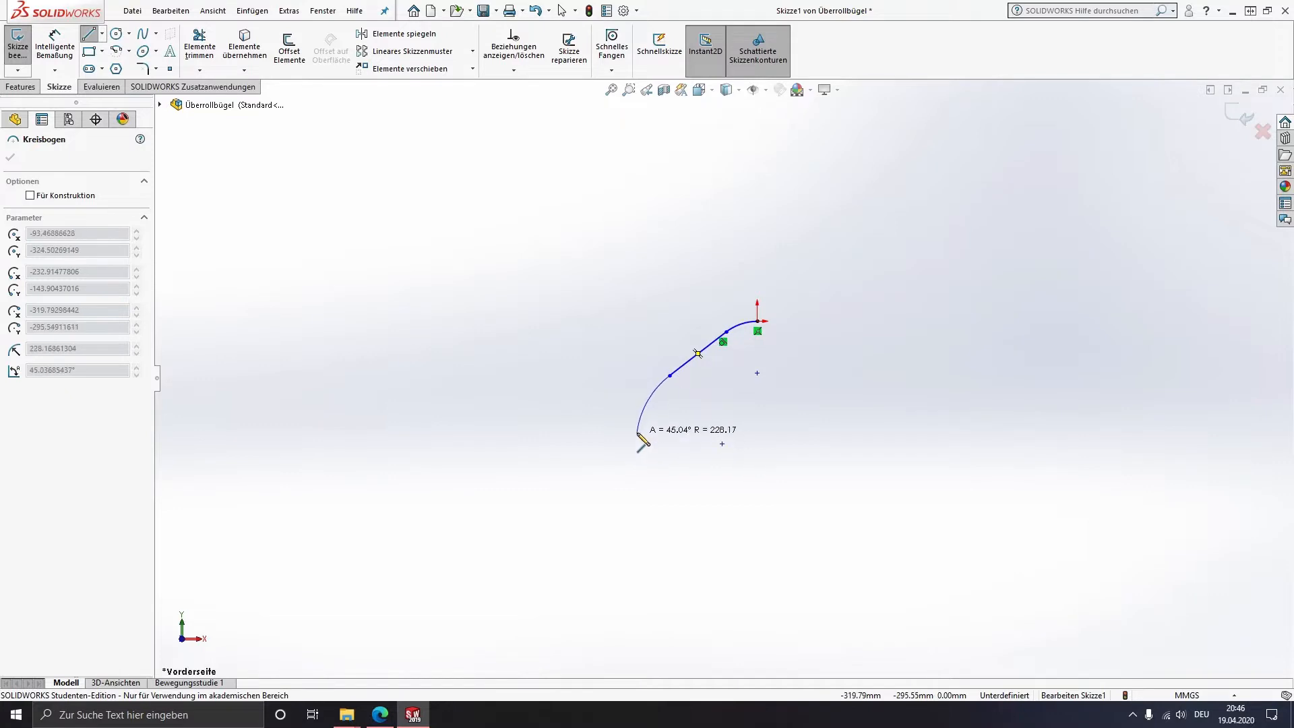
click(630, 418)
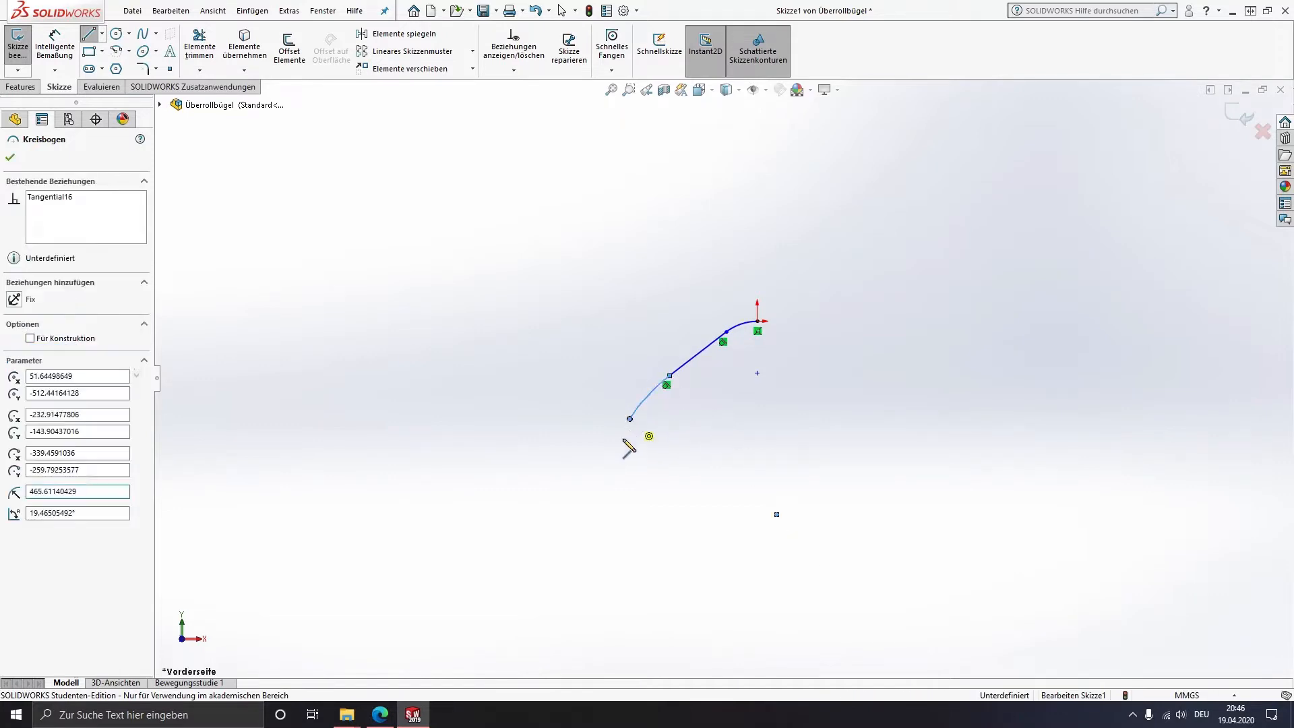
click(579, 497)
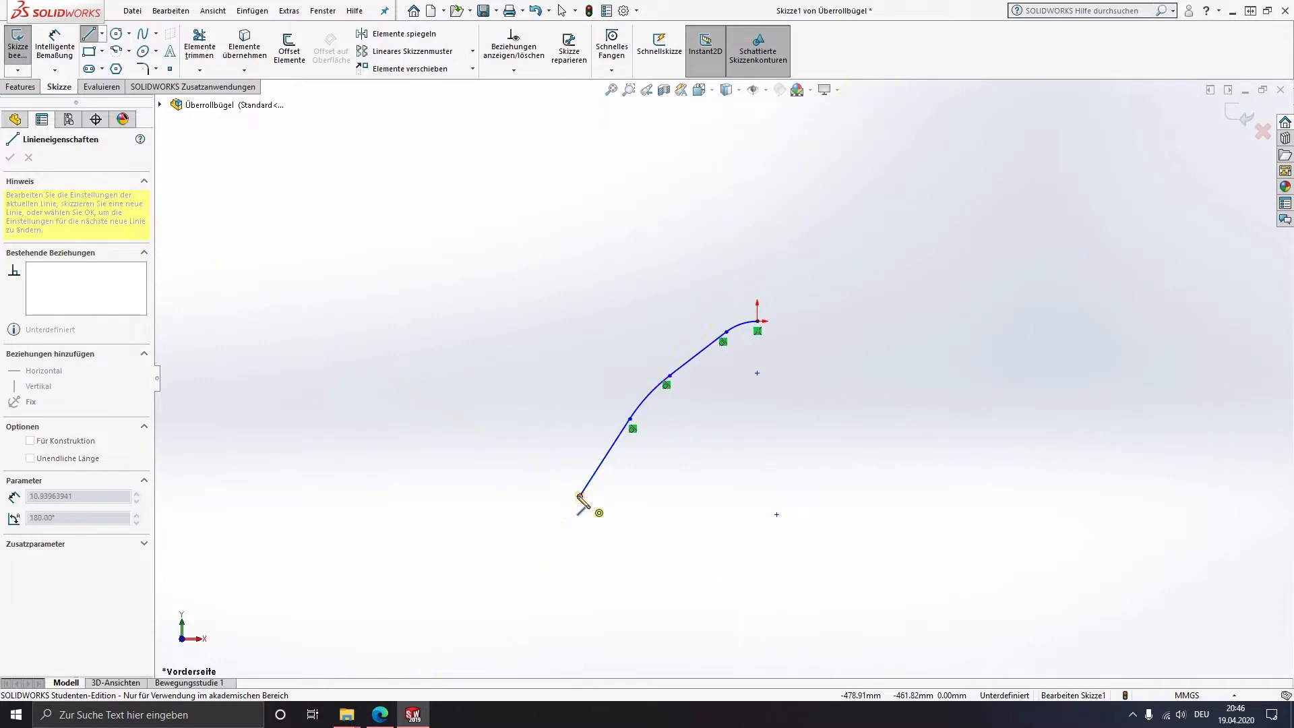
Complete the profile chain with a tangent arc, a vertical line, a tangent arc of about 164 mm radius and a line sloping inward and down
click(568, 535)
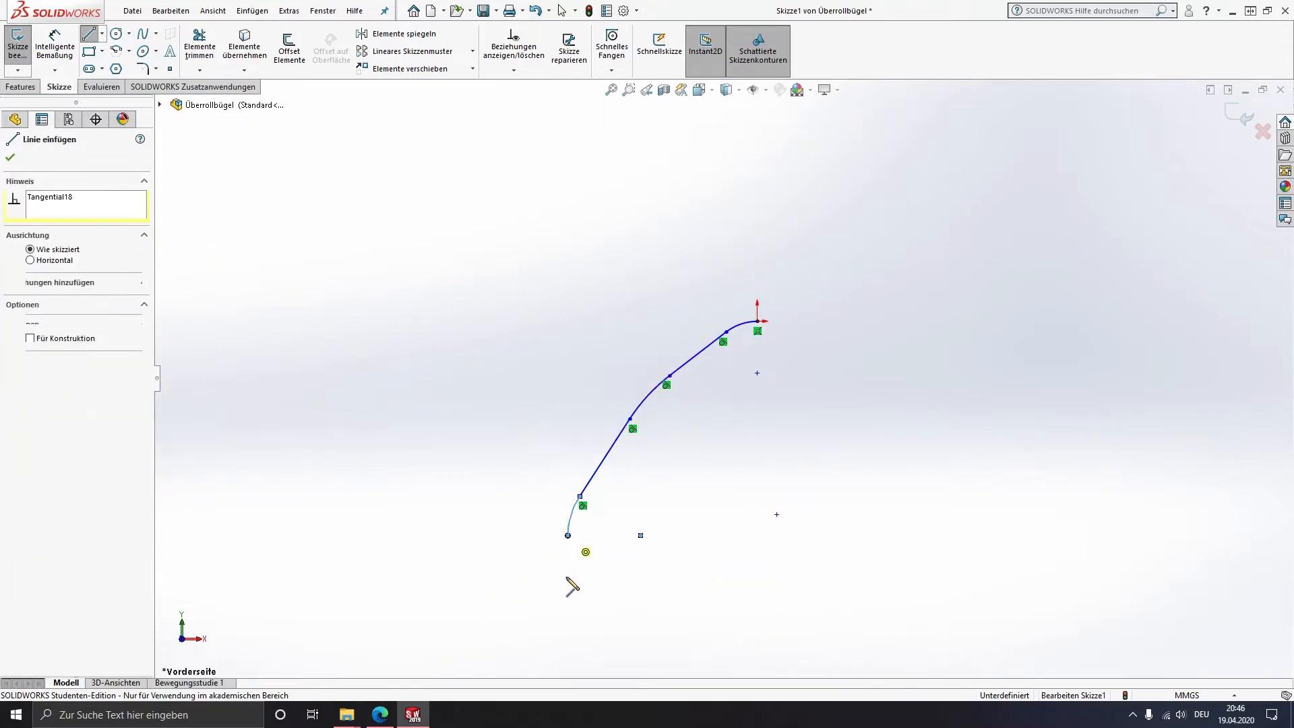
click(568, 592)
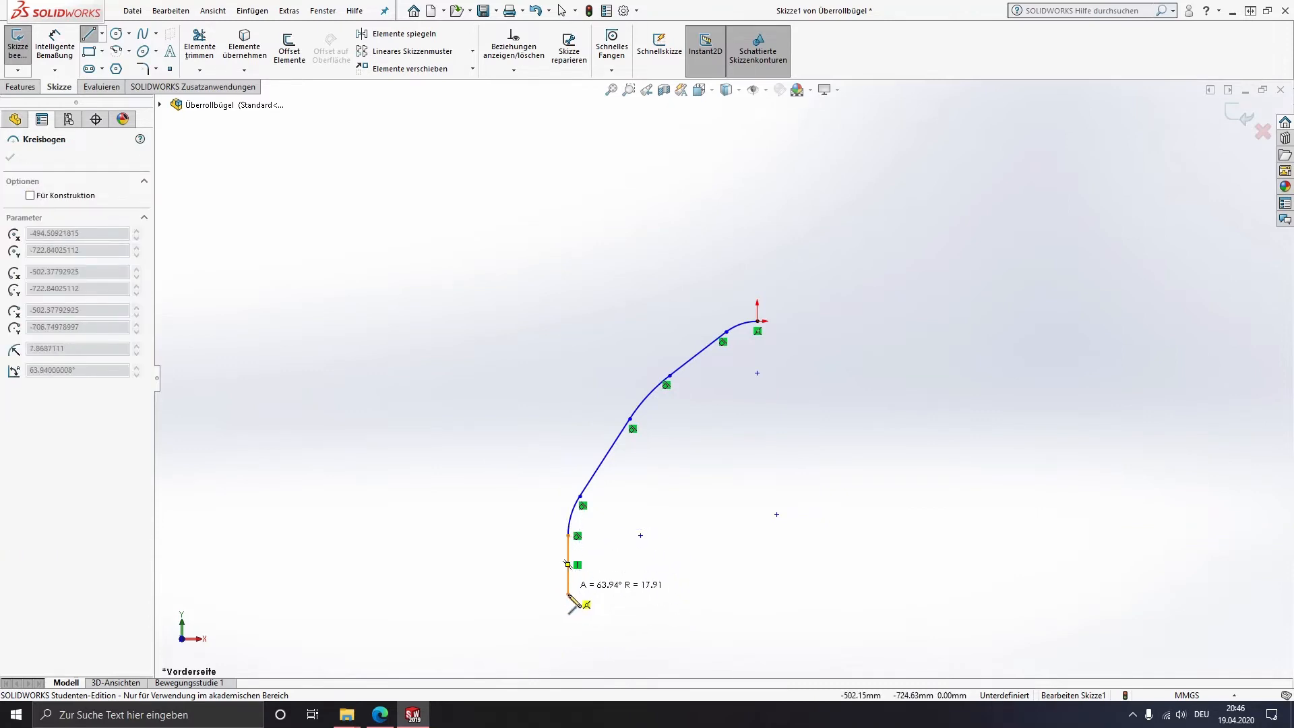
click(588, 639)
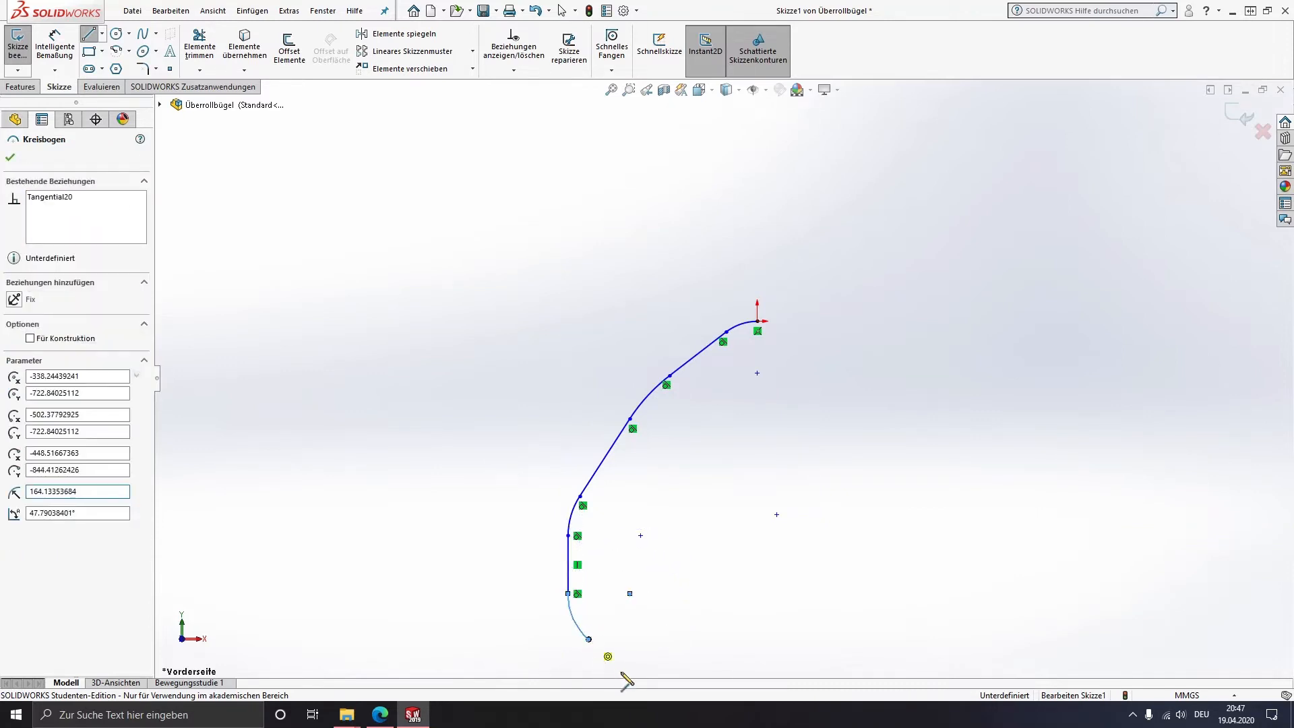
ctrl+middle_drag(631, 634, 617, 409)
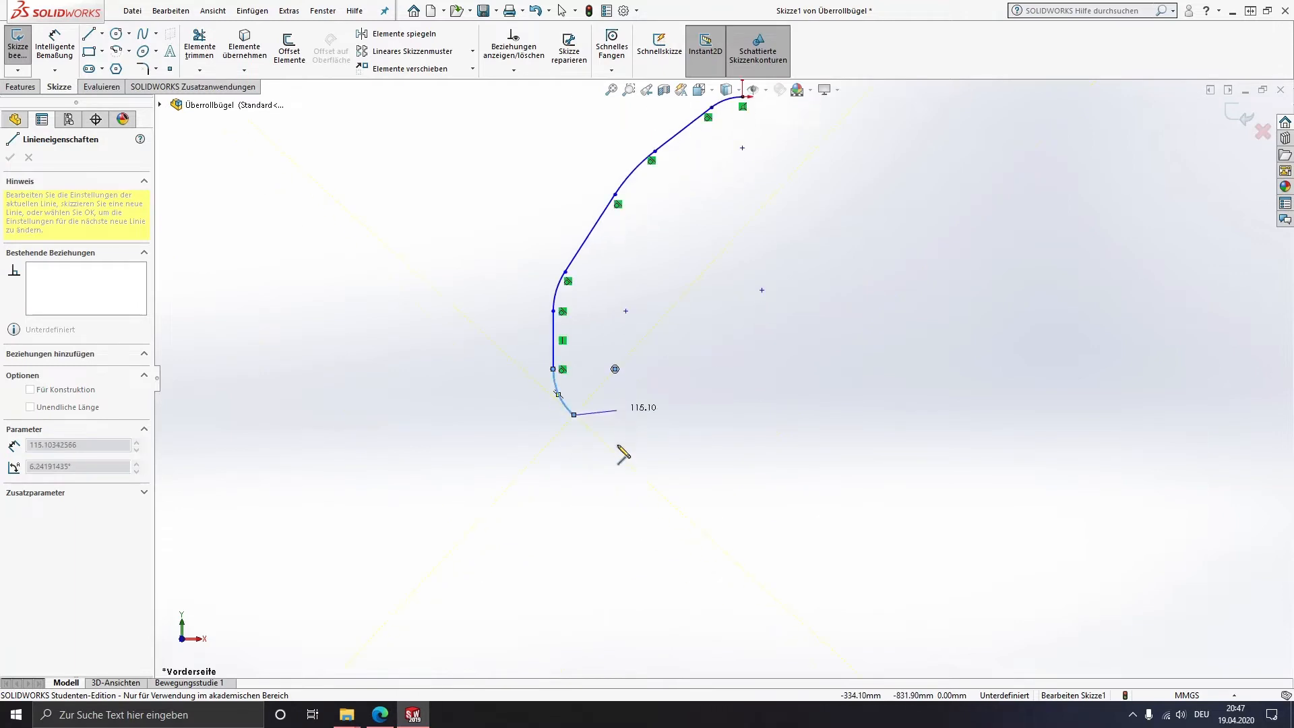
click(660, 495)
key(Escape)
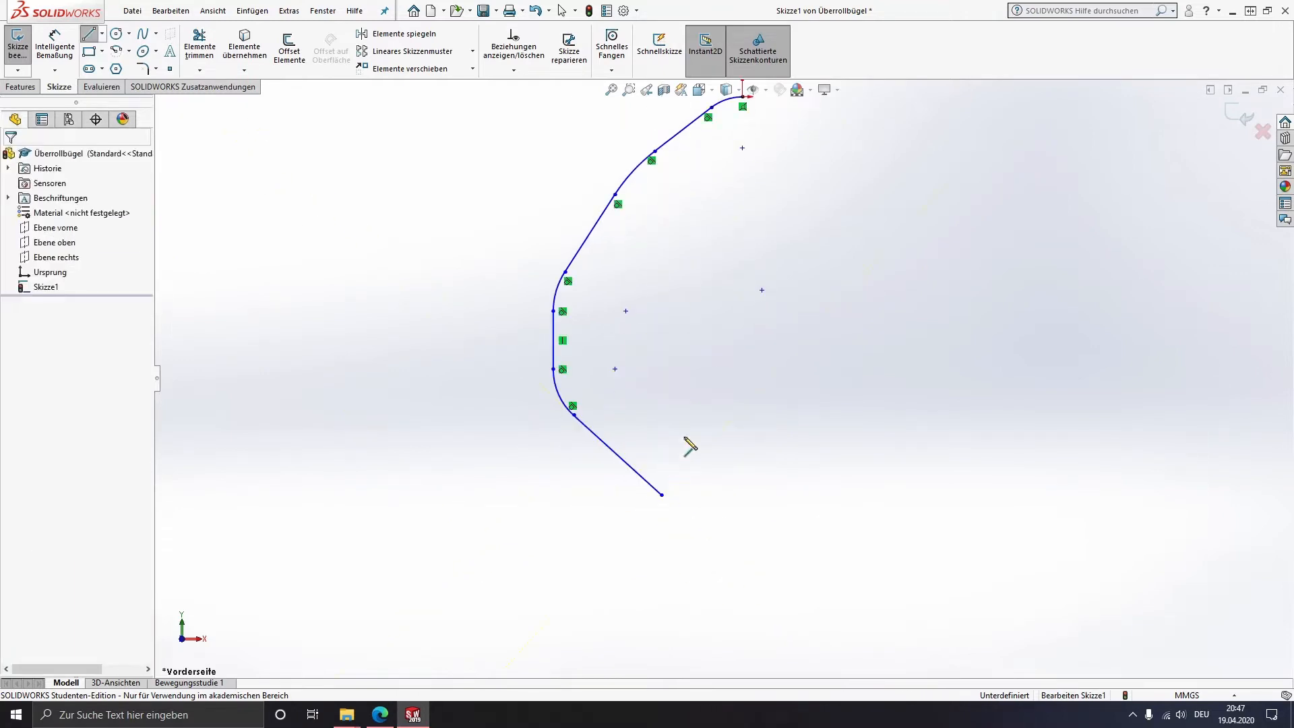
Apply an equal relation (Gleich) to all four arcs of the profile
scroll(725, 310, down, 1)
scroll(702, 224, up, 1)
ctrl+middle_drag(701, 206, 707, 261)
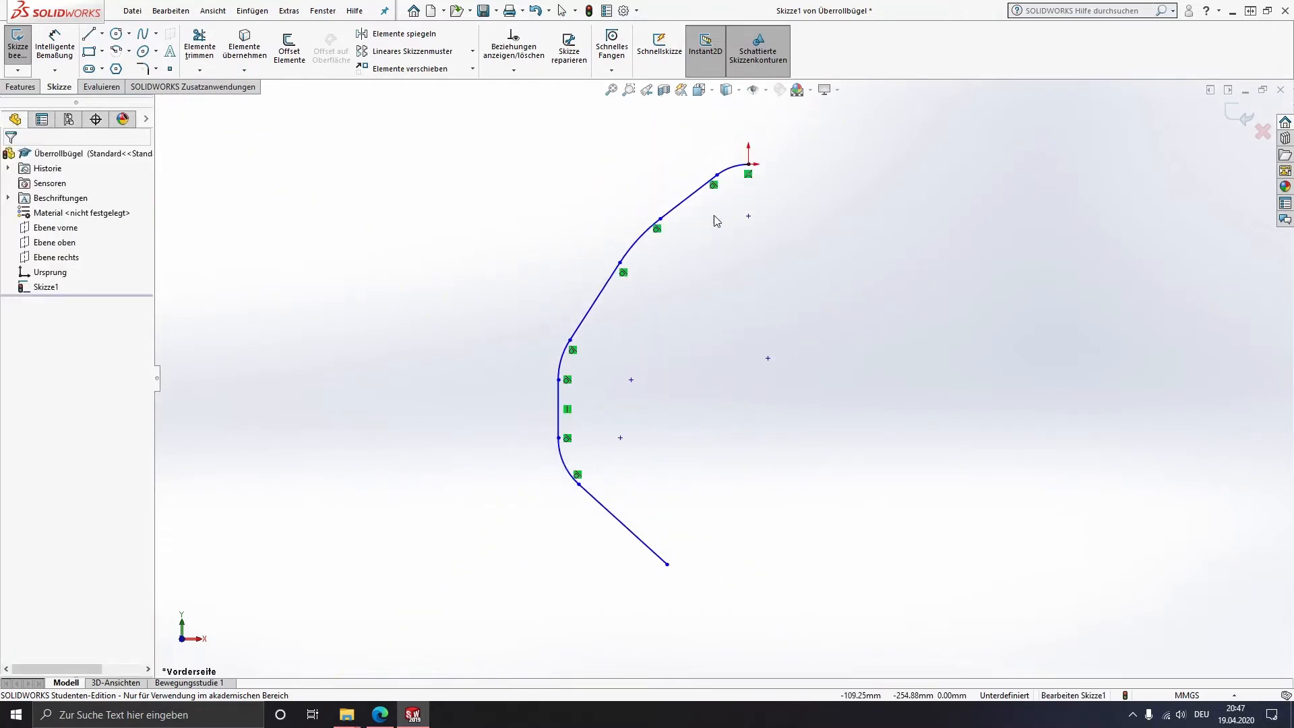
click(697, 217)
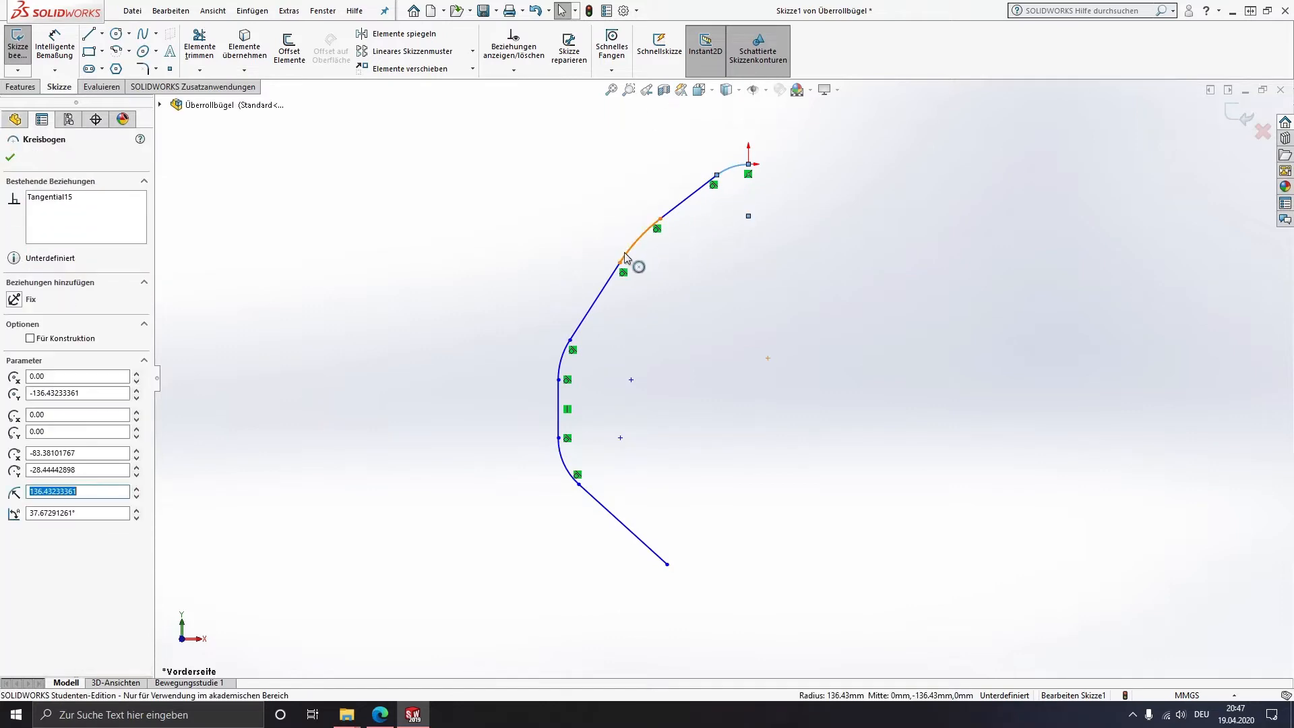
ctrl+click(624, 252)
click(559, 367)
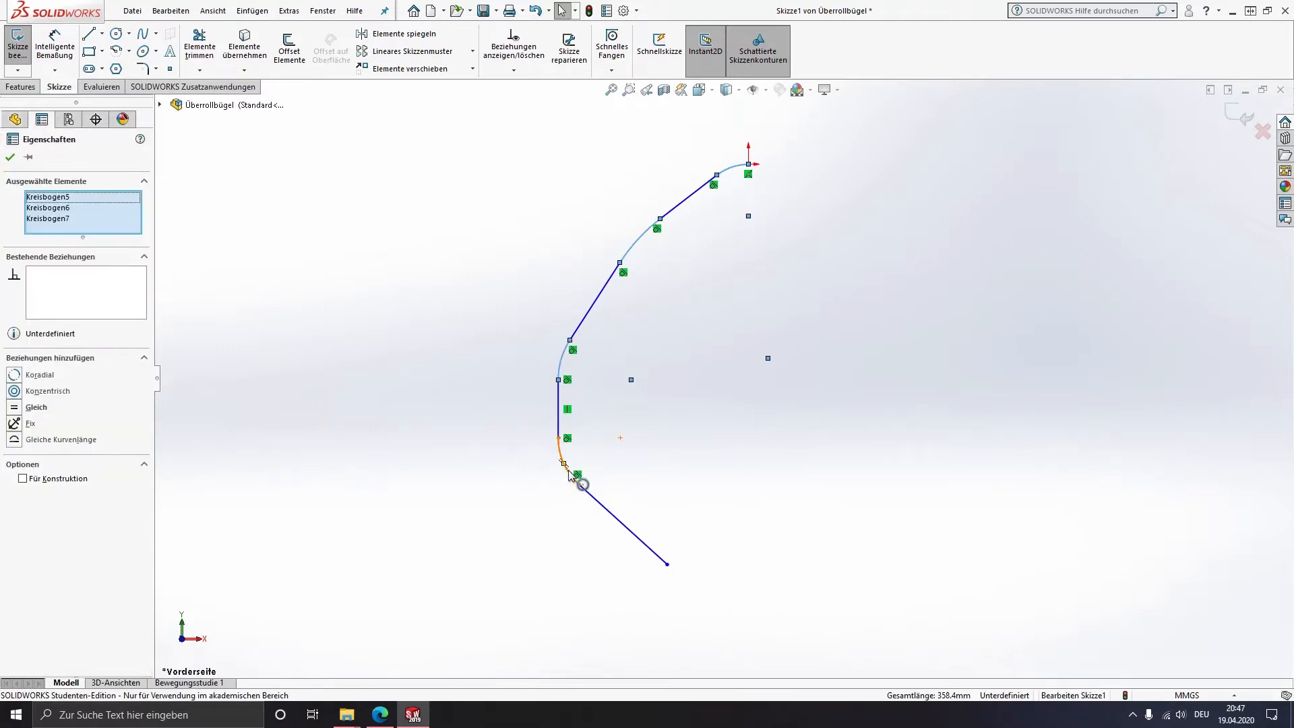
ctrl+click(563, 462)
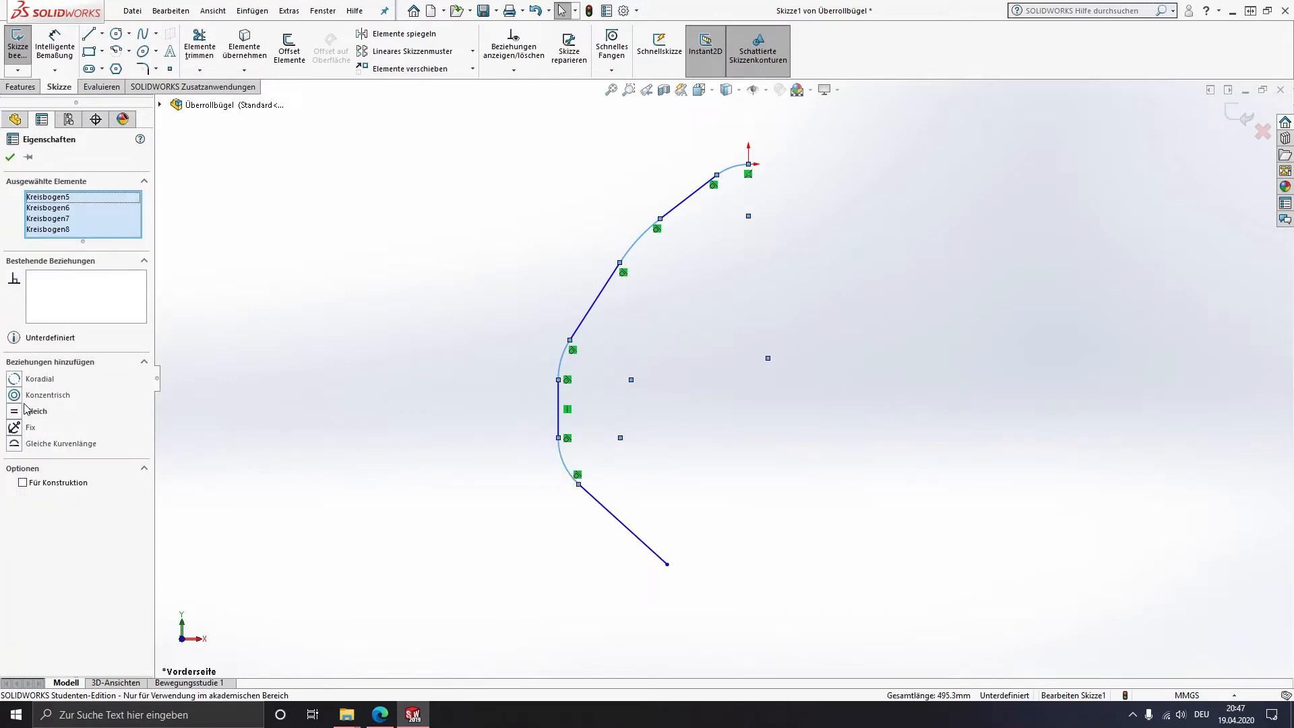
click(41, 410)
click(375, 384)
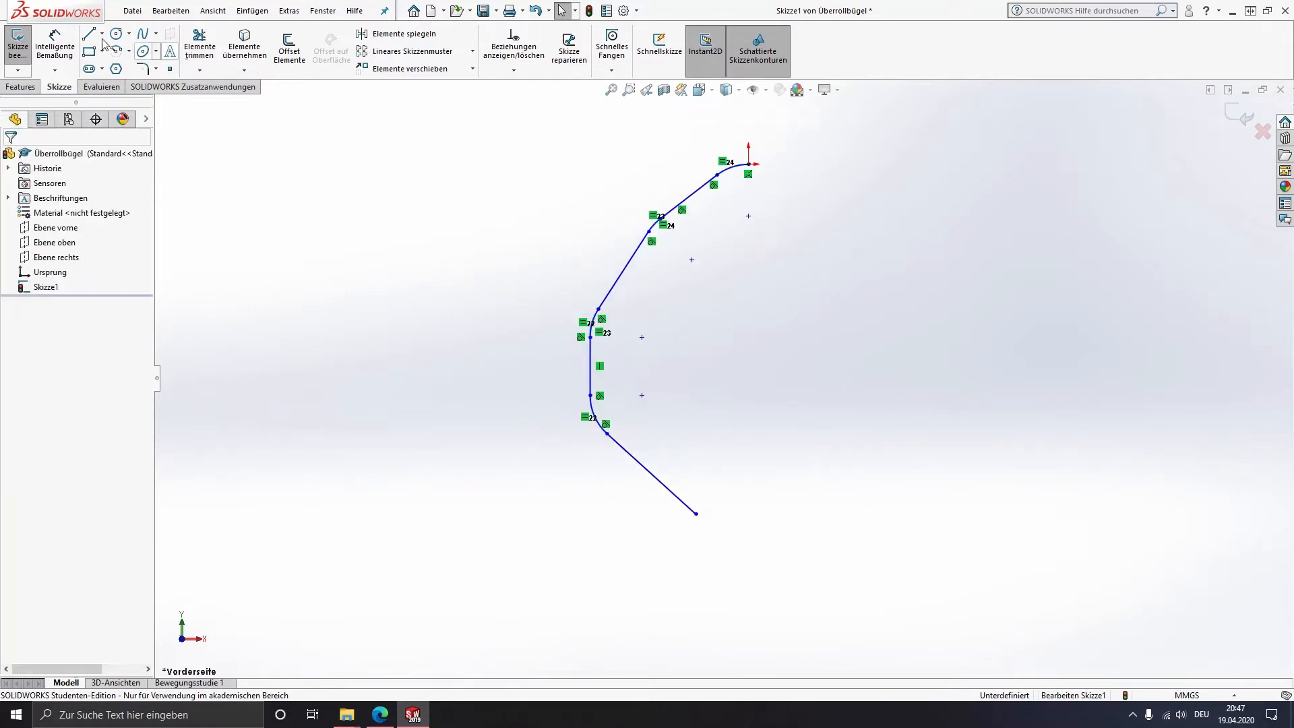
Dimension the radius of the uppermost arc at the origin as 80 mm
click(54, 46)
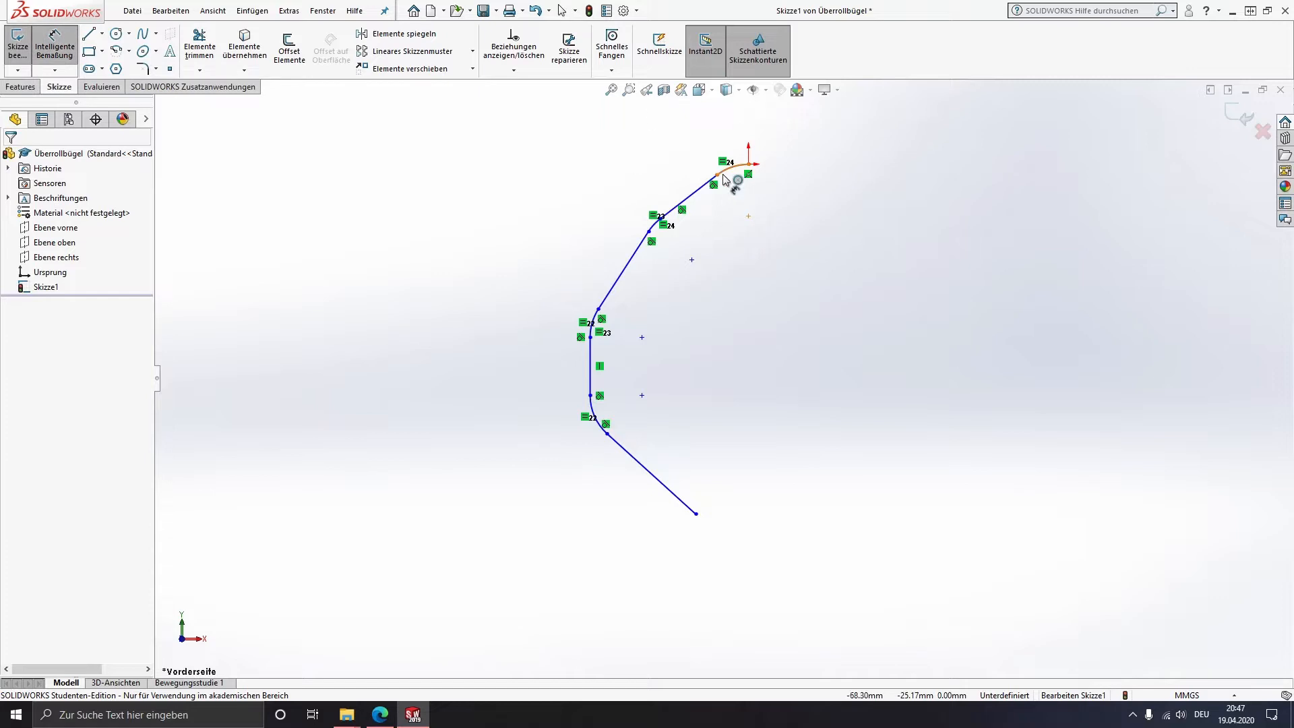
click(733, 167)
click(692, 111)
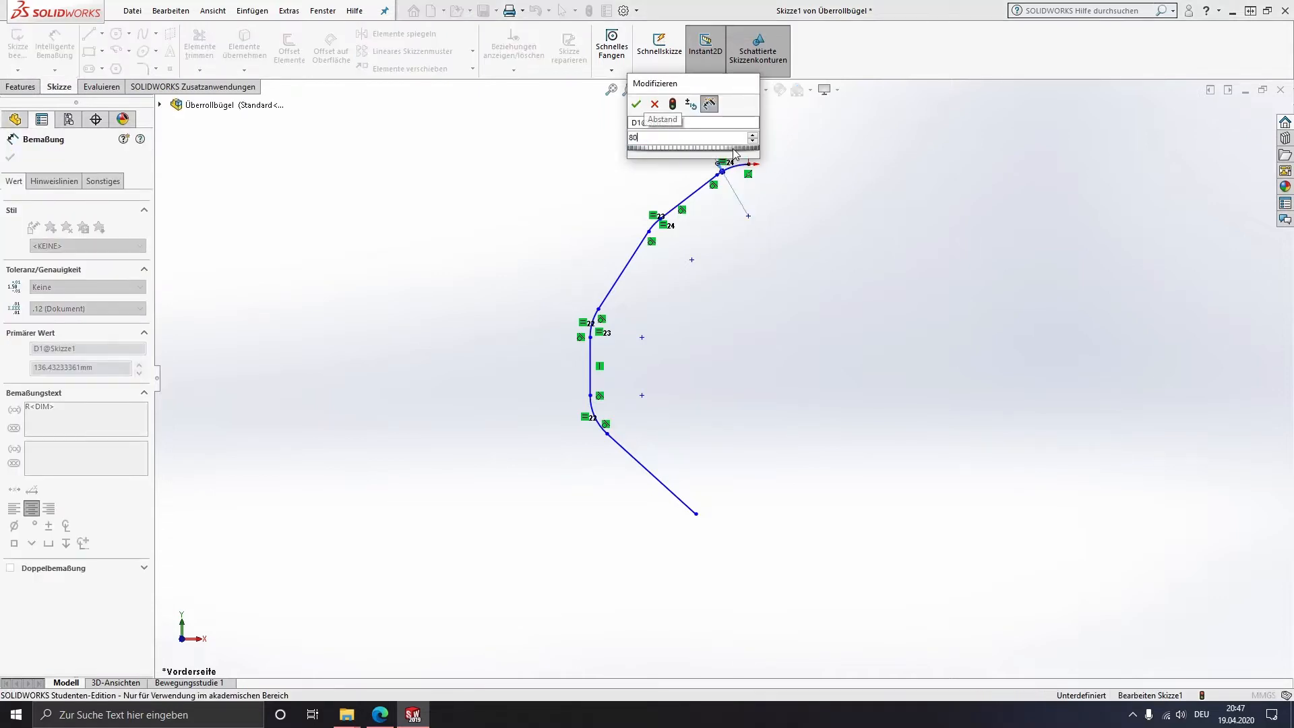
key(Return)
key(Escape)
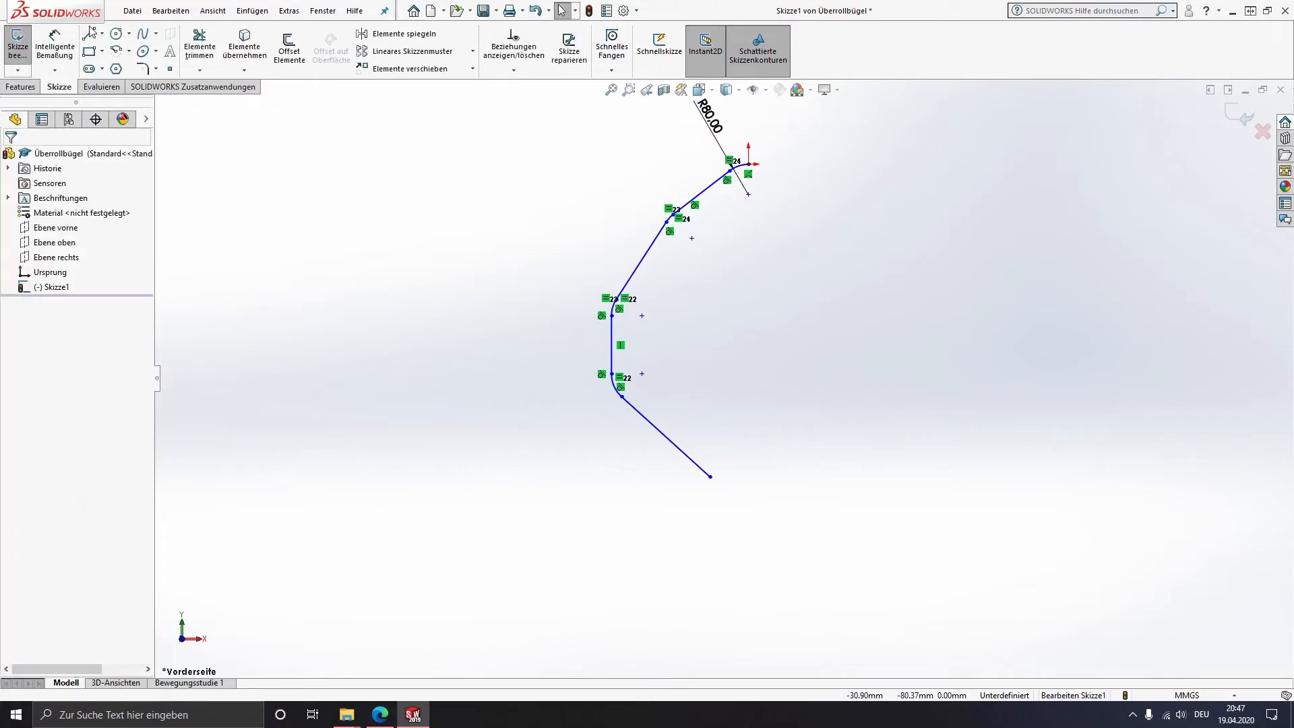
Draw a vertical line about 1003 mm long straight down from the origin and convert it to construction geometry
click(95, 38)
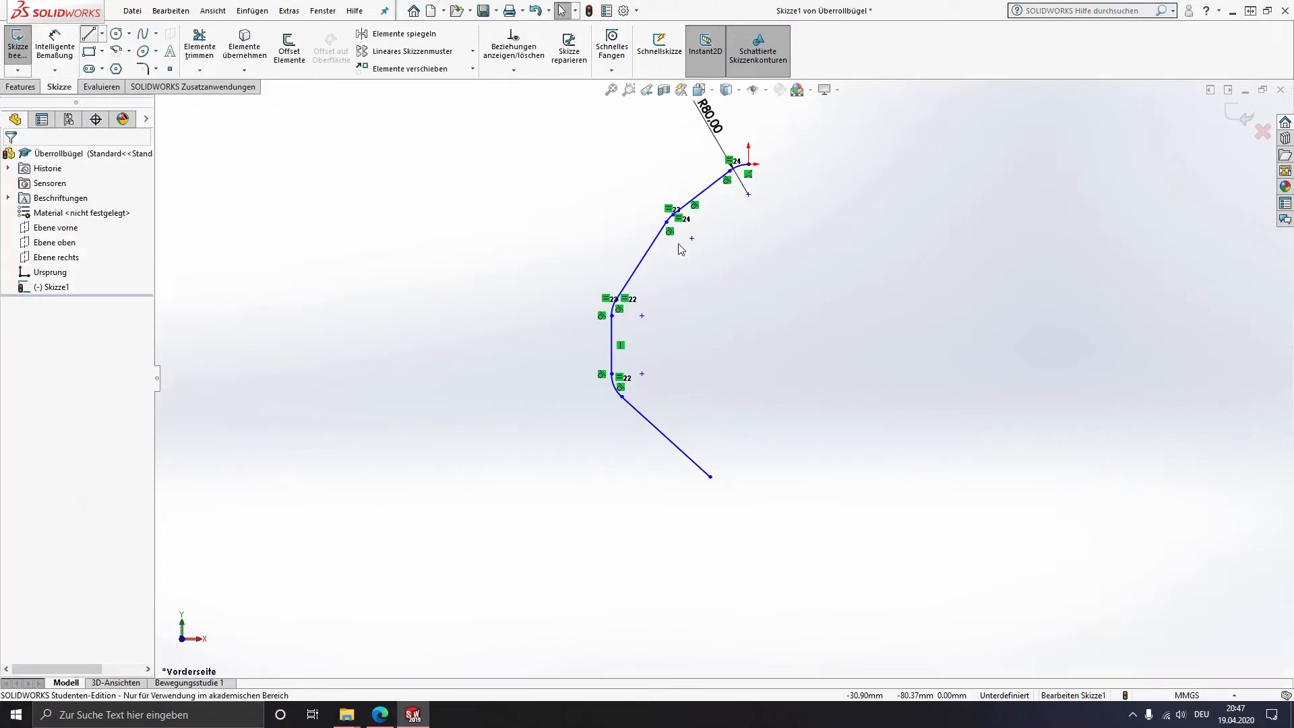
click(748, 165)
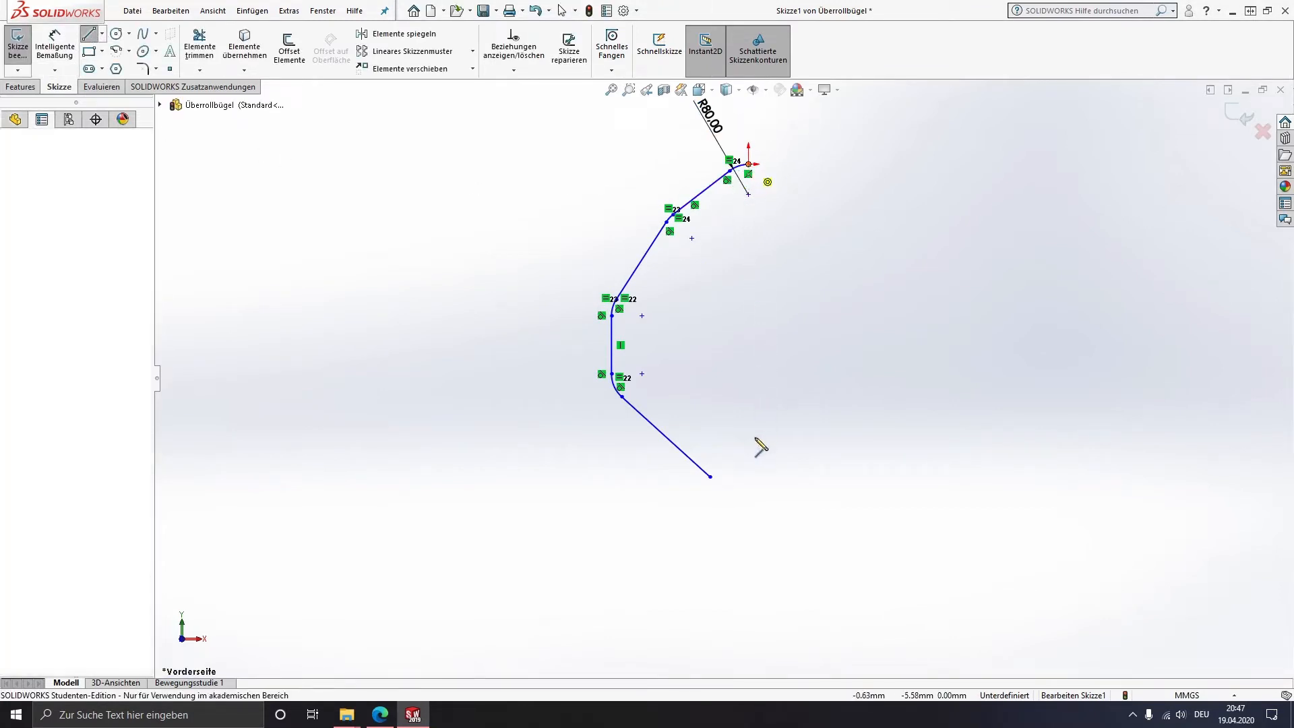
click(748, 543)
key(Escape)
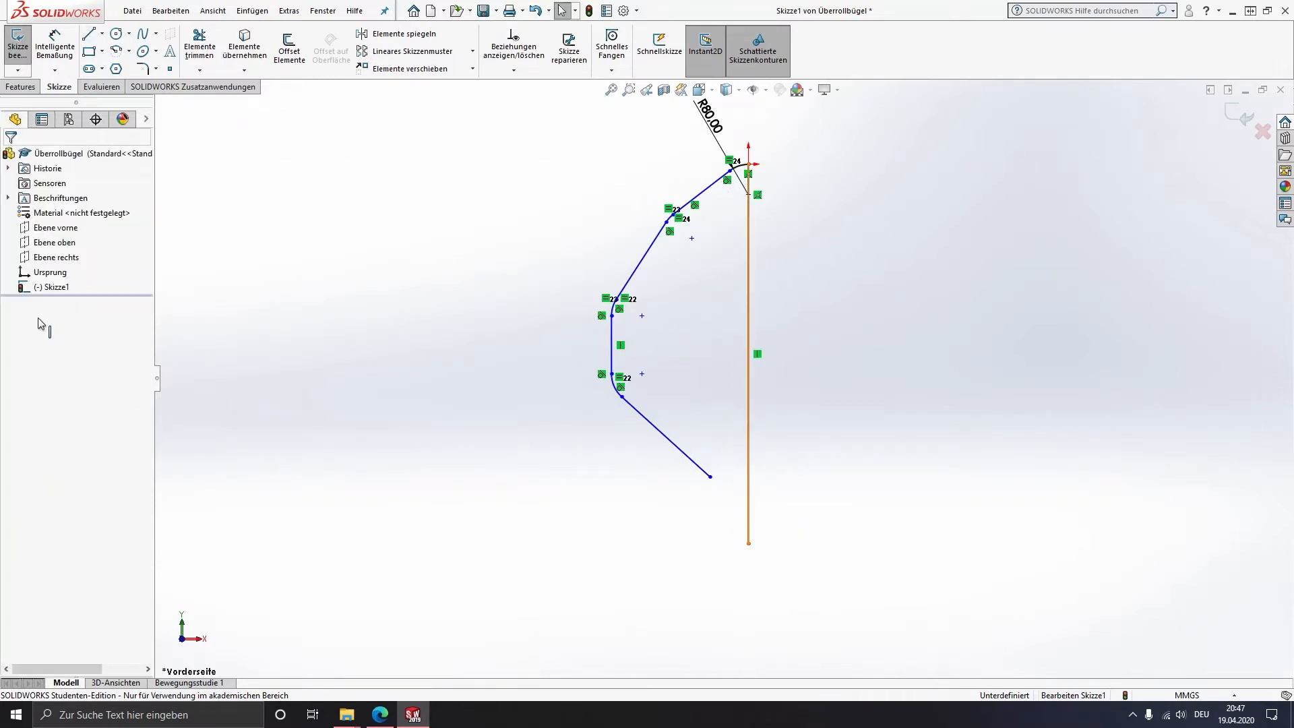
click(37, 370)
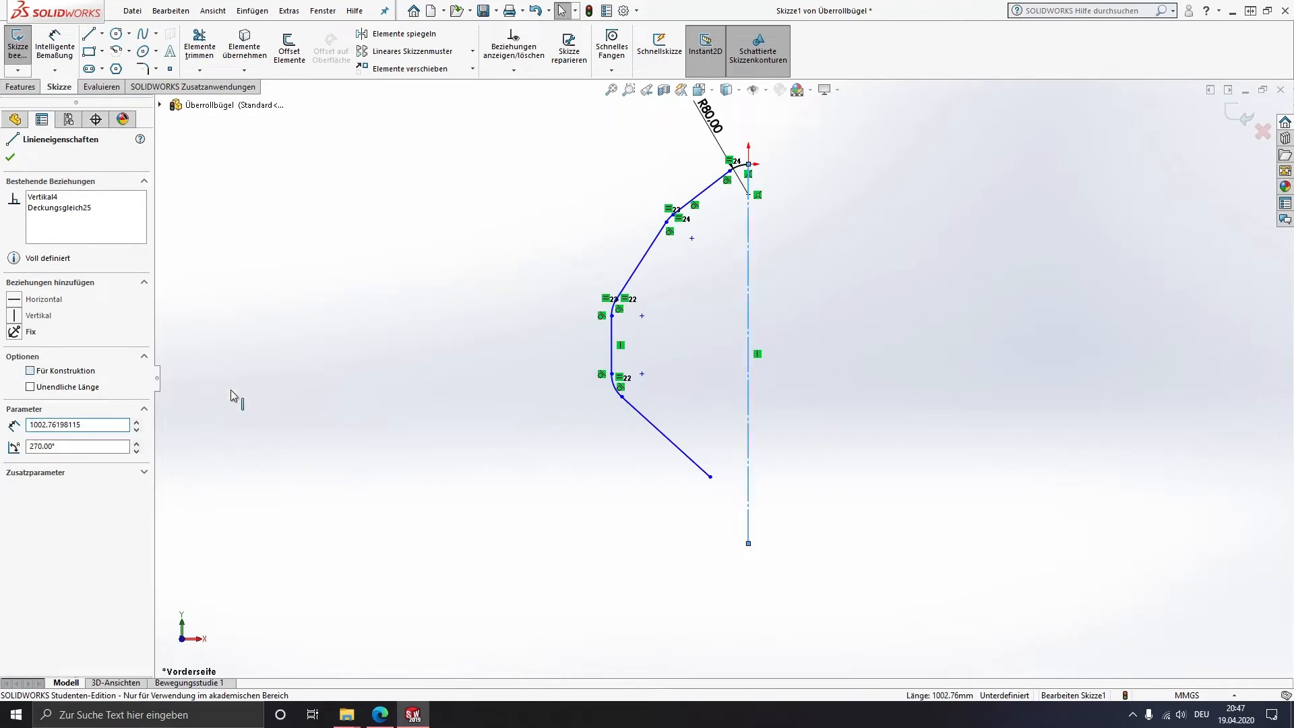
click(458, 480)
Dimension the angle between the uppermost sloped line and the vertical construction line as 45°
click(61, 52)
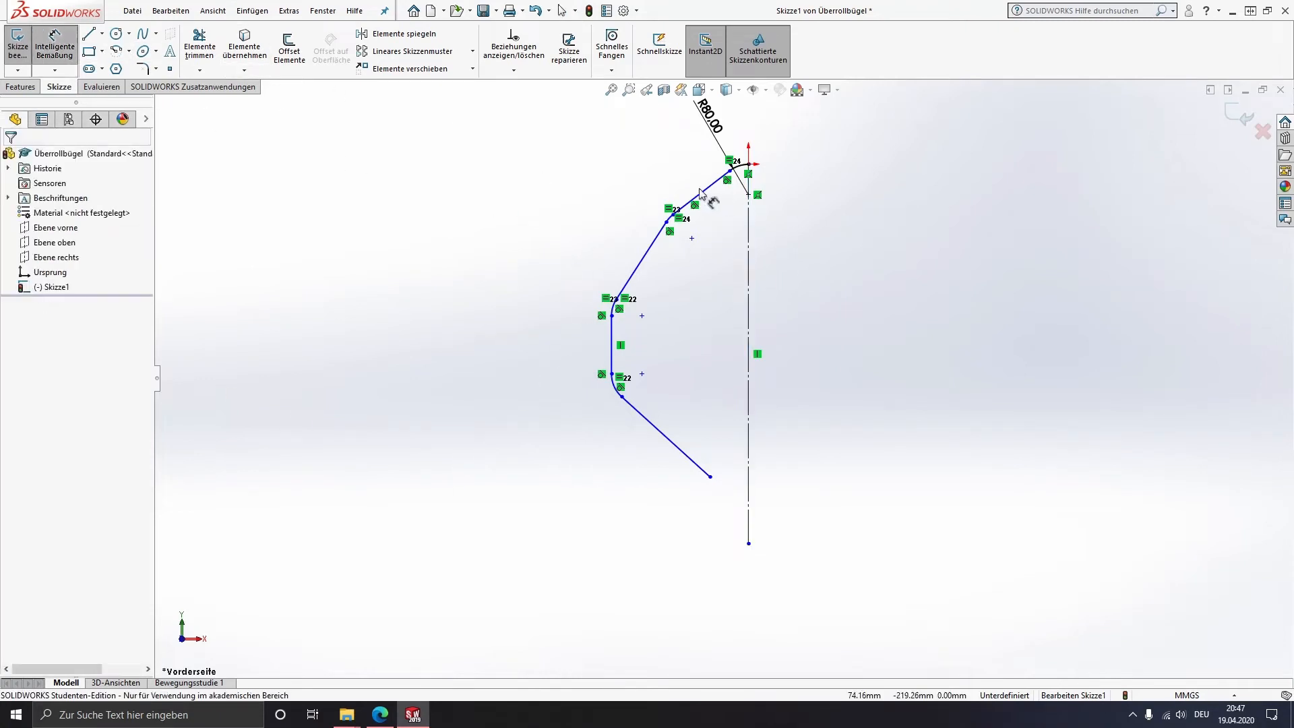
click(715, 198)
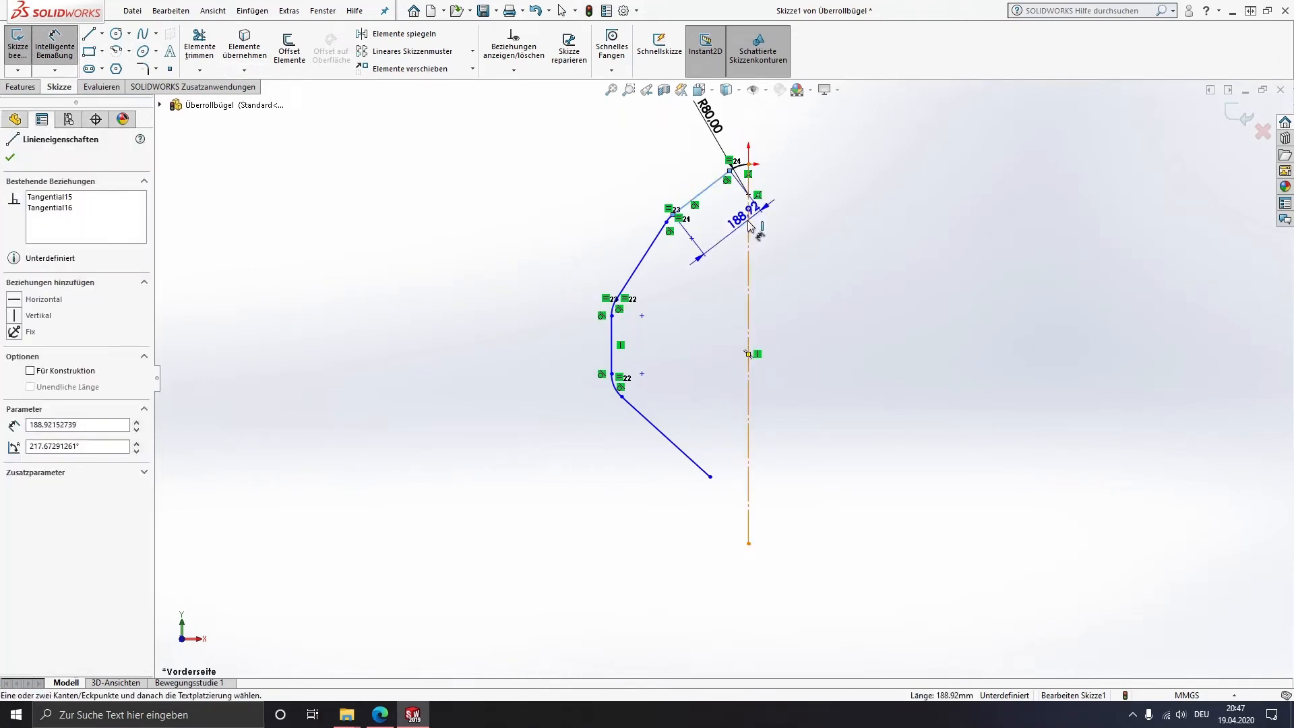
click(748, 232)
click(715, 230)
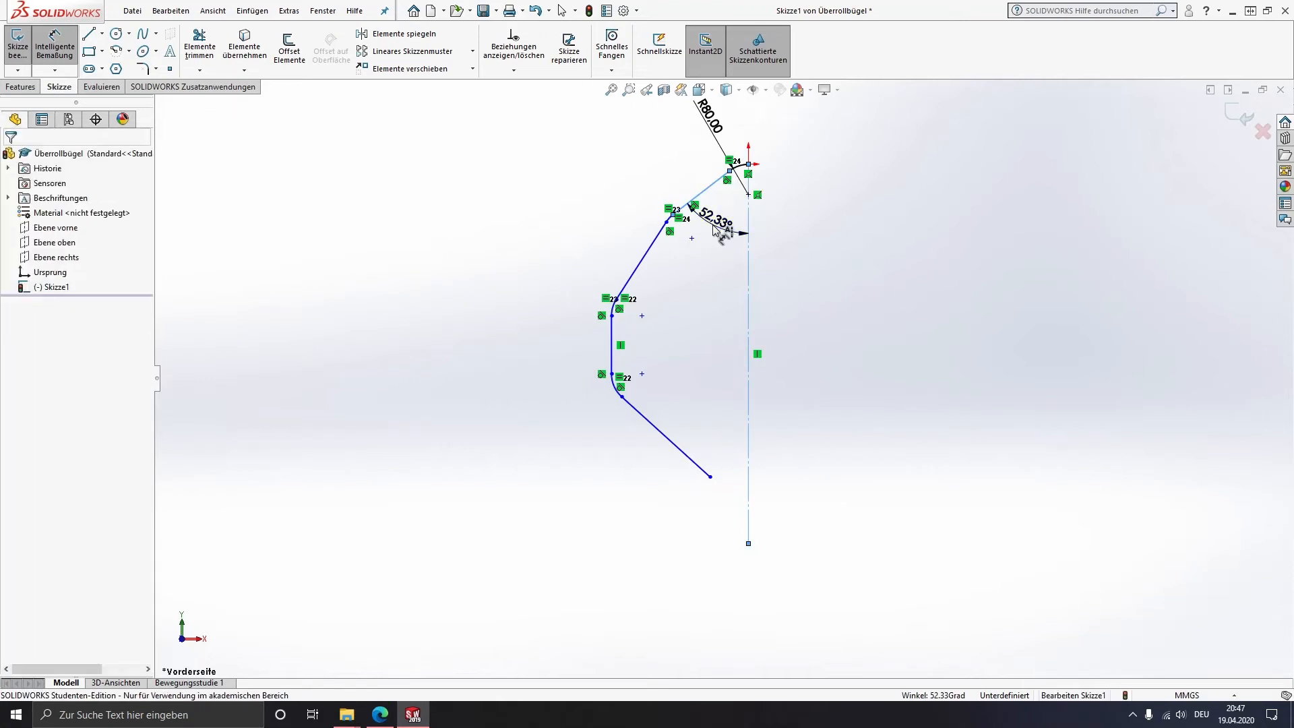
text(45)
key(Return)
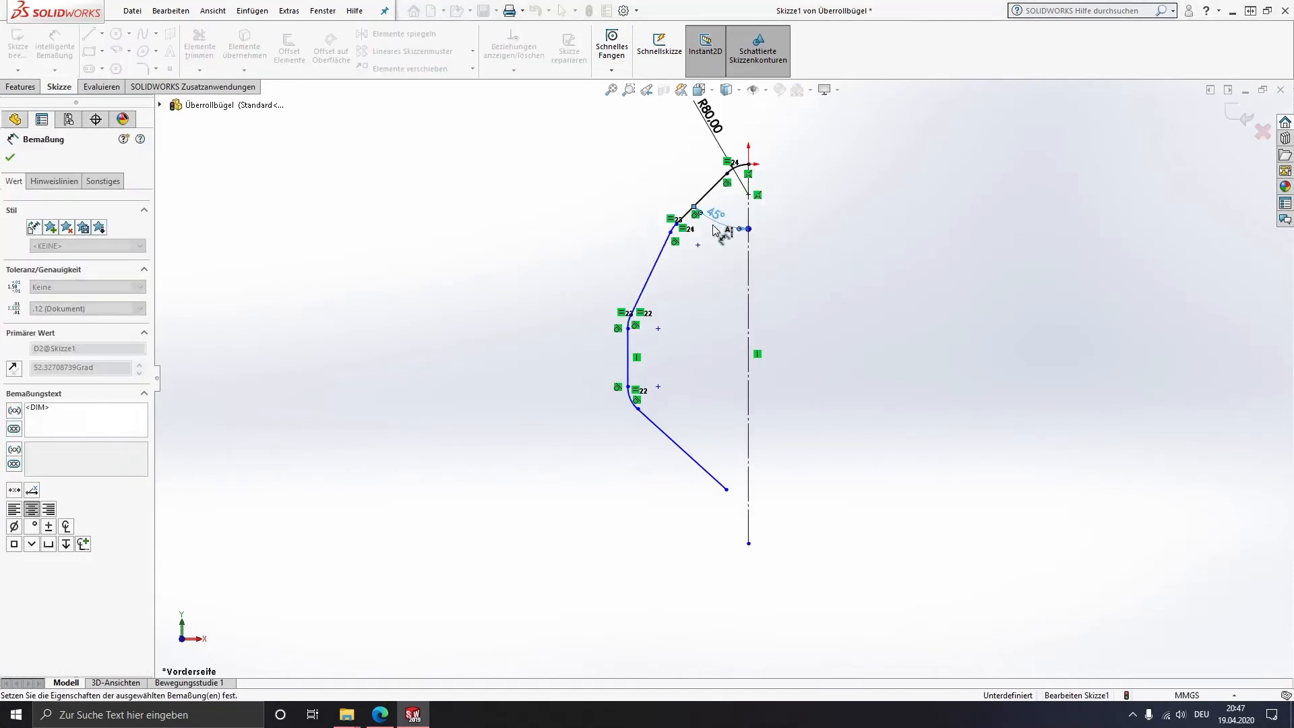
Dimension the length of the long sloped line between the upper two bends as 350 mm
key(Escape)
right_drag(550, 253, 554, 205)
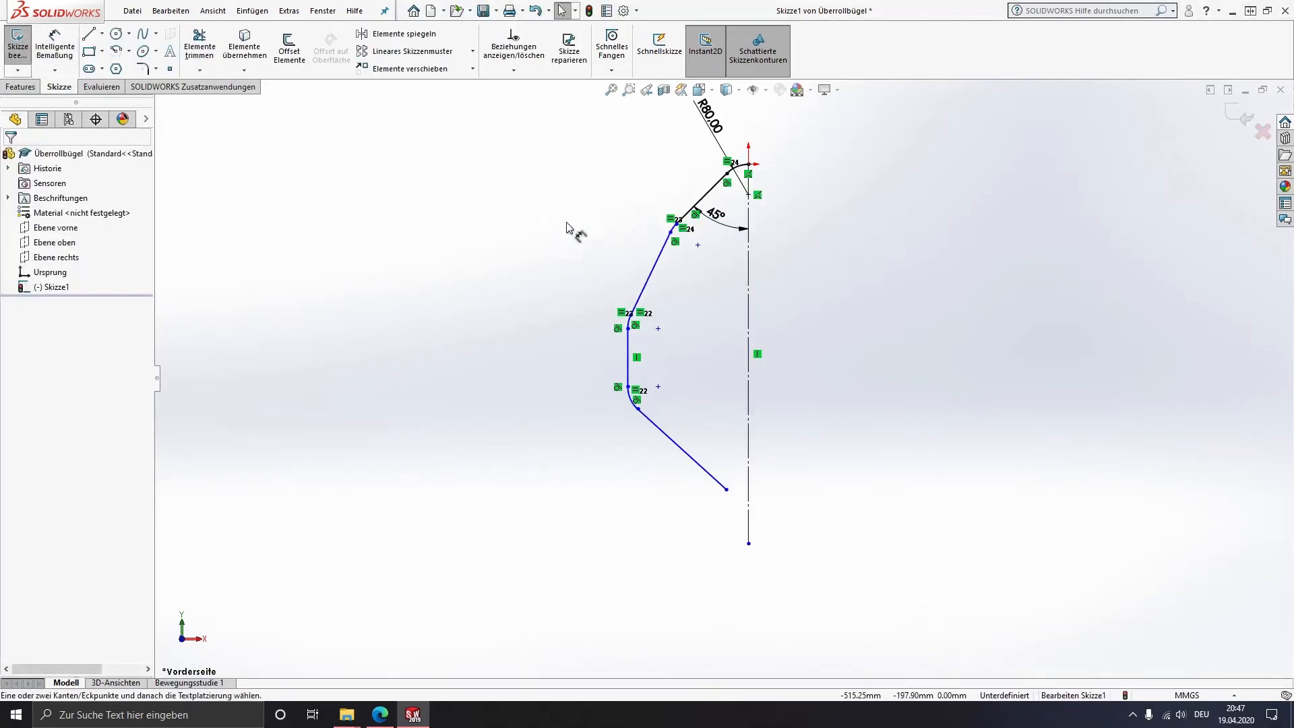
click(649, 281)
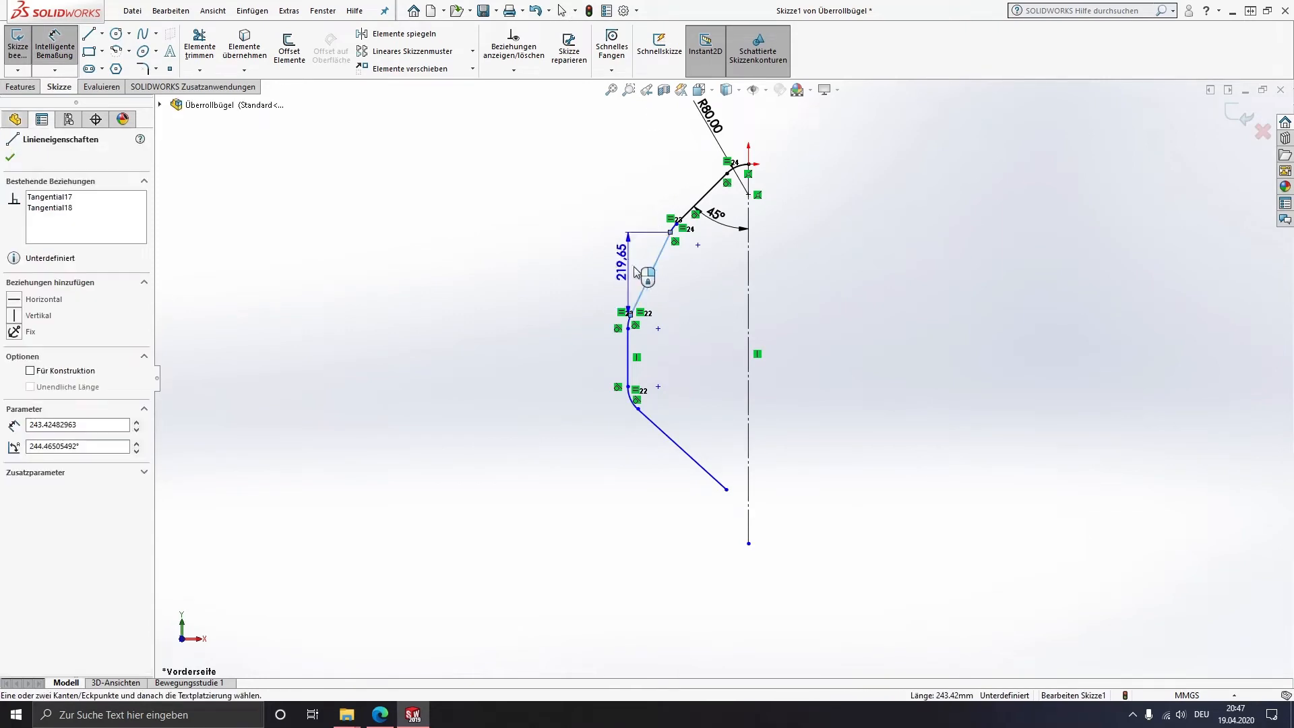
click(633, 289)
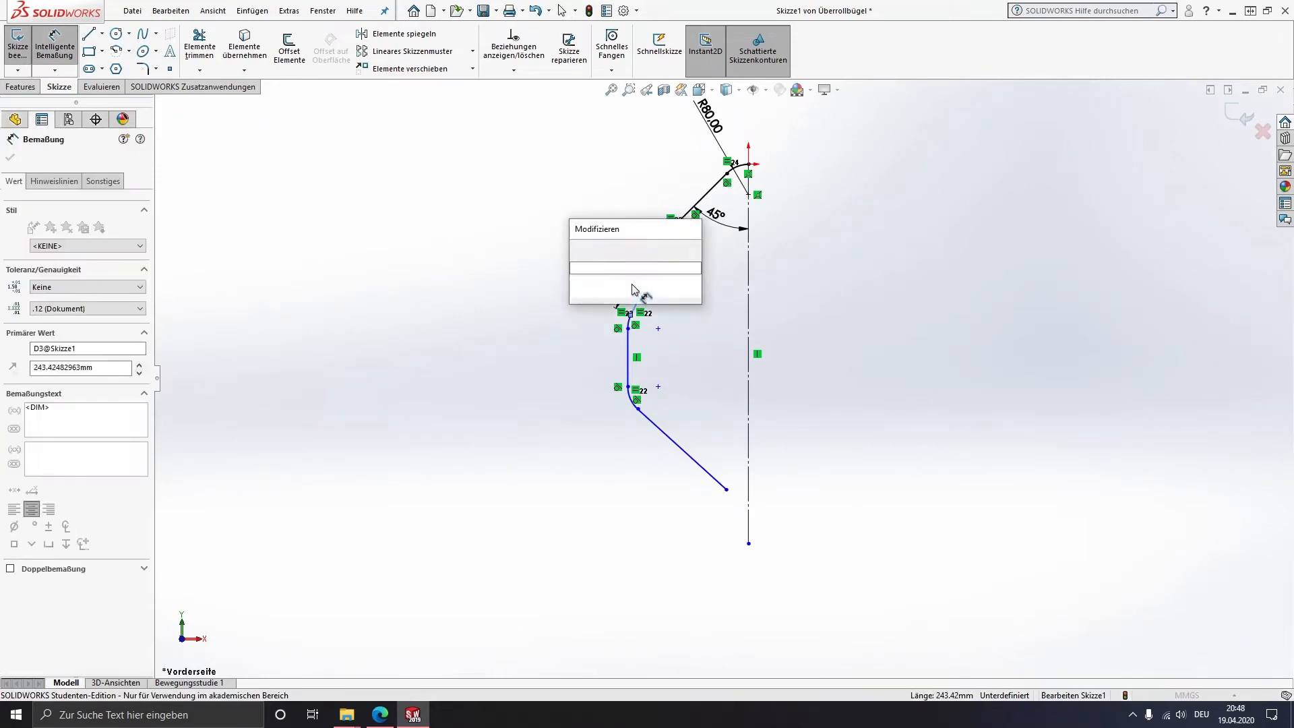
key(Return)
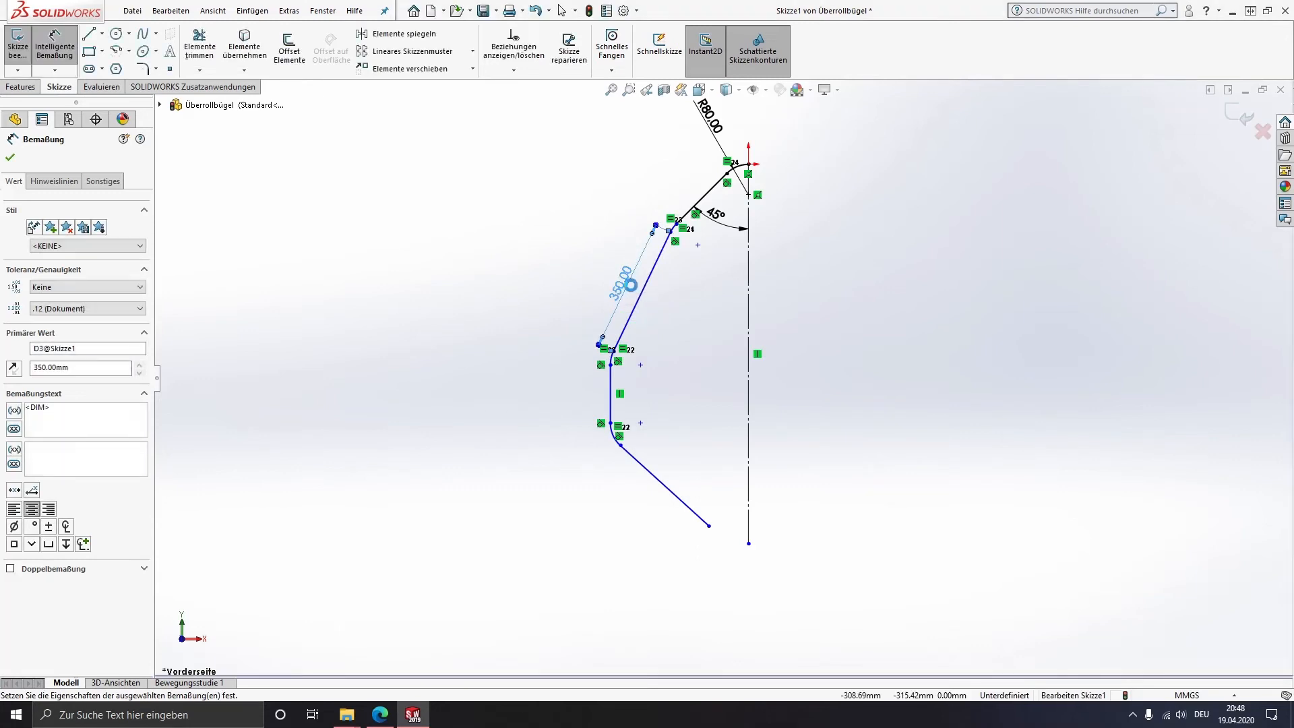
Dimension the horizontal distance between the profile's vertical line and the vertical construction line as 265 mm
click(616, 400)
click(748, 416)
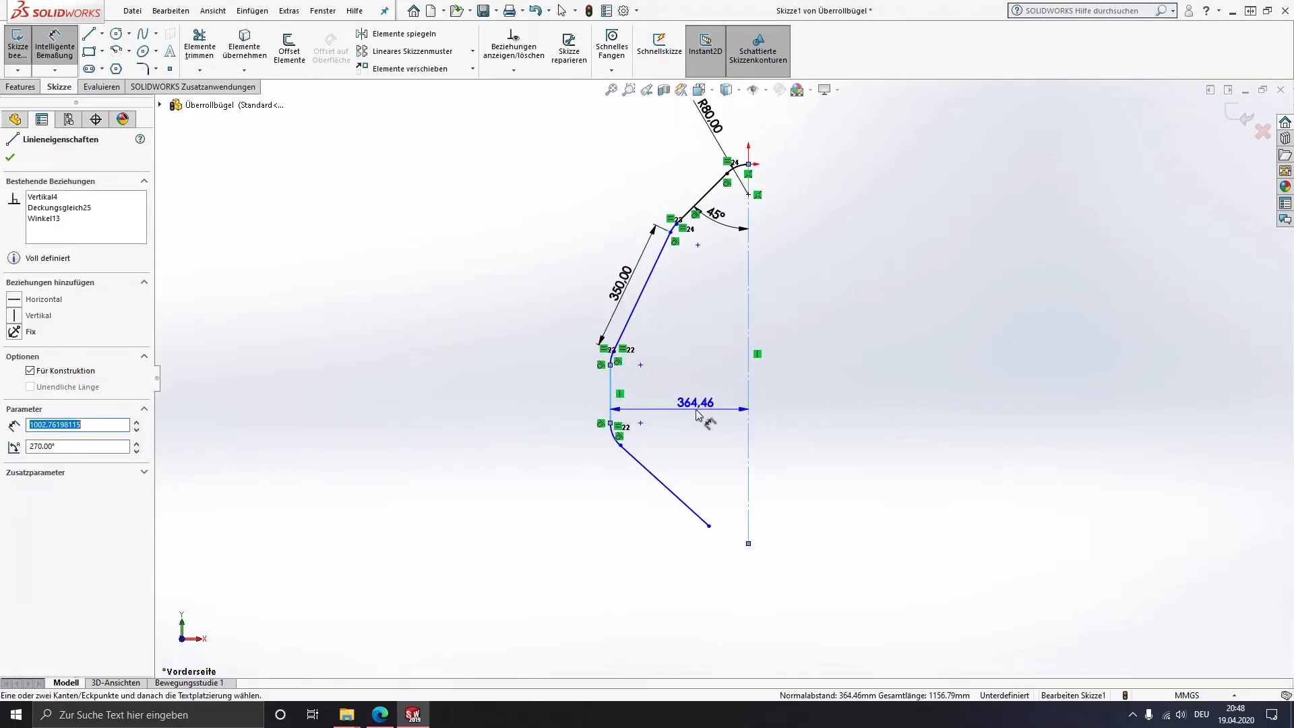
click(694, 411)
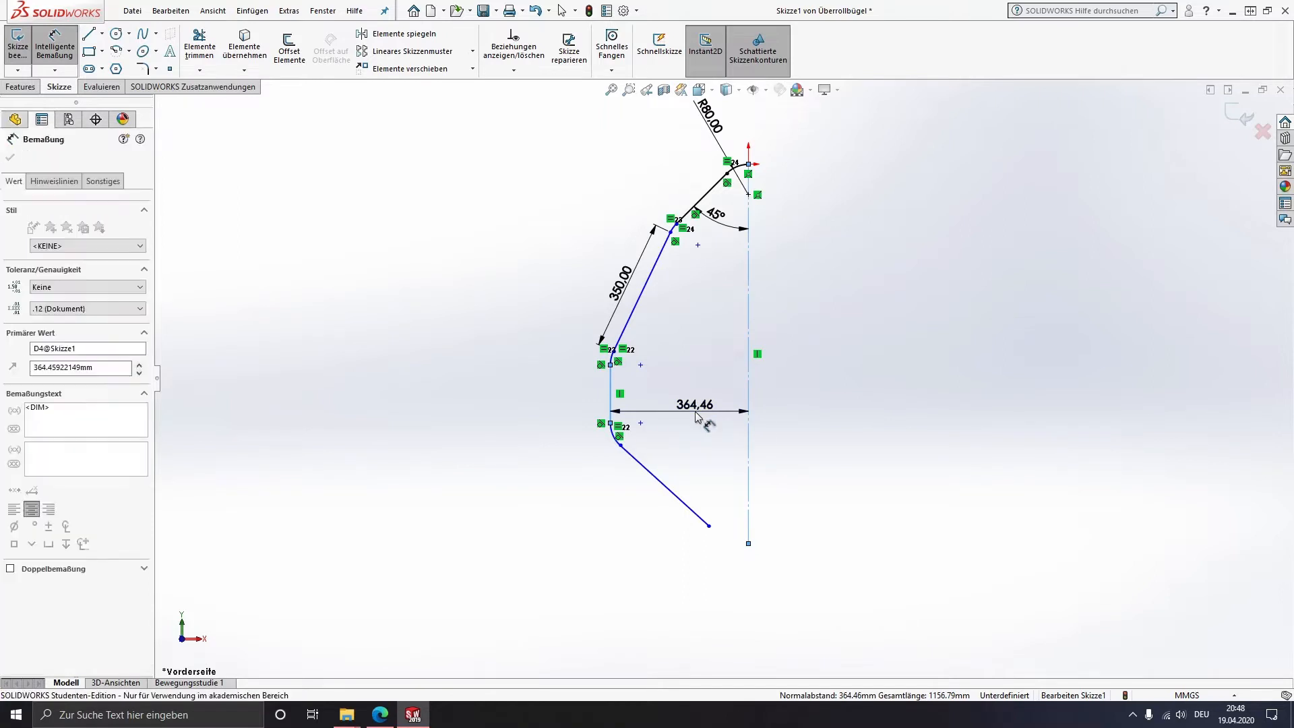
text(265)
key(Return)
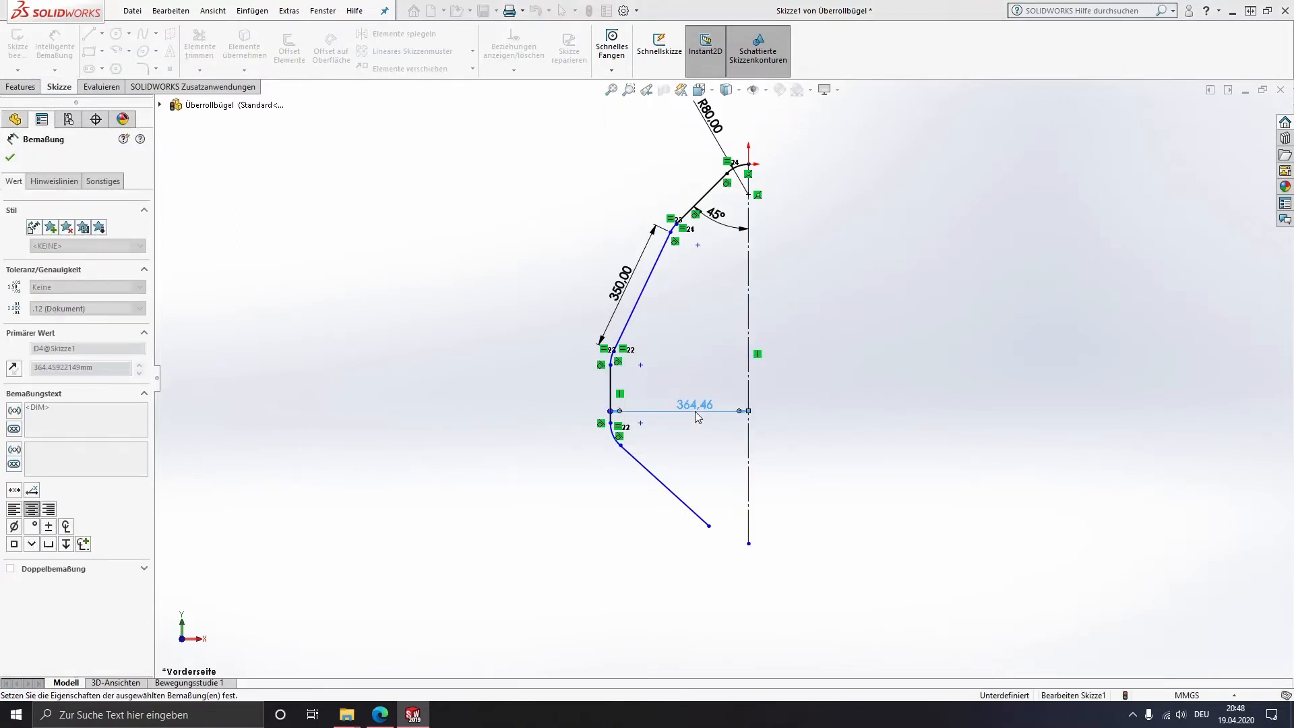
click(587, 364)
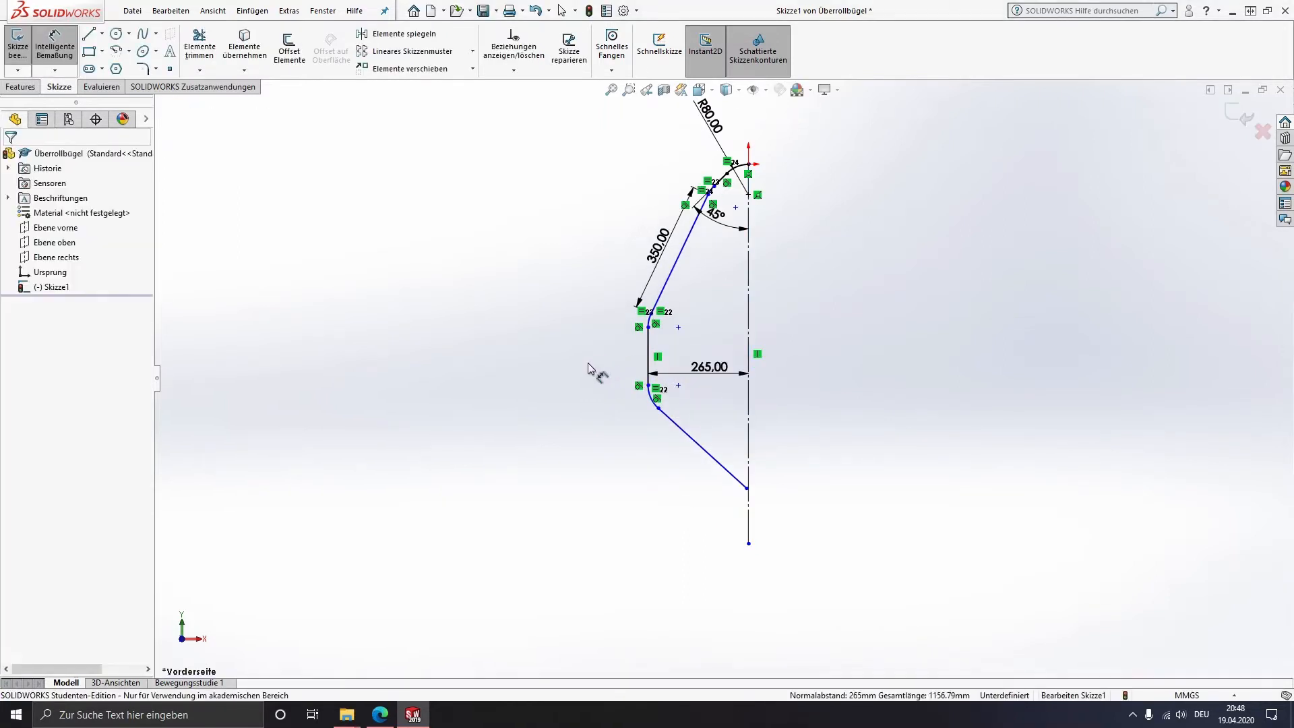
Dimension the length of the profile's short vertical line as 100 mm
click(651, 354)
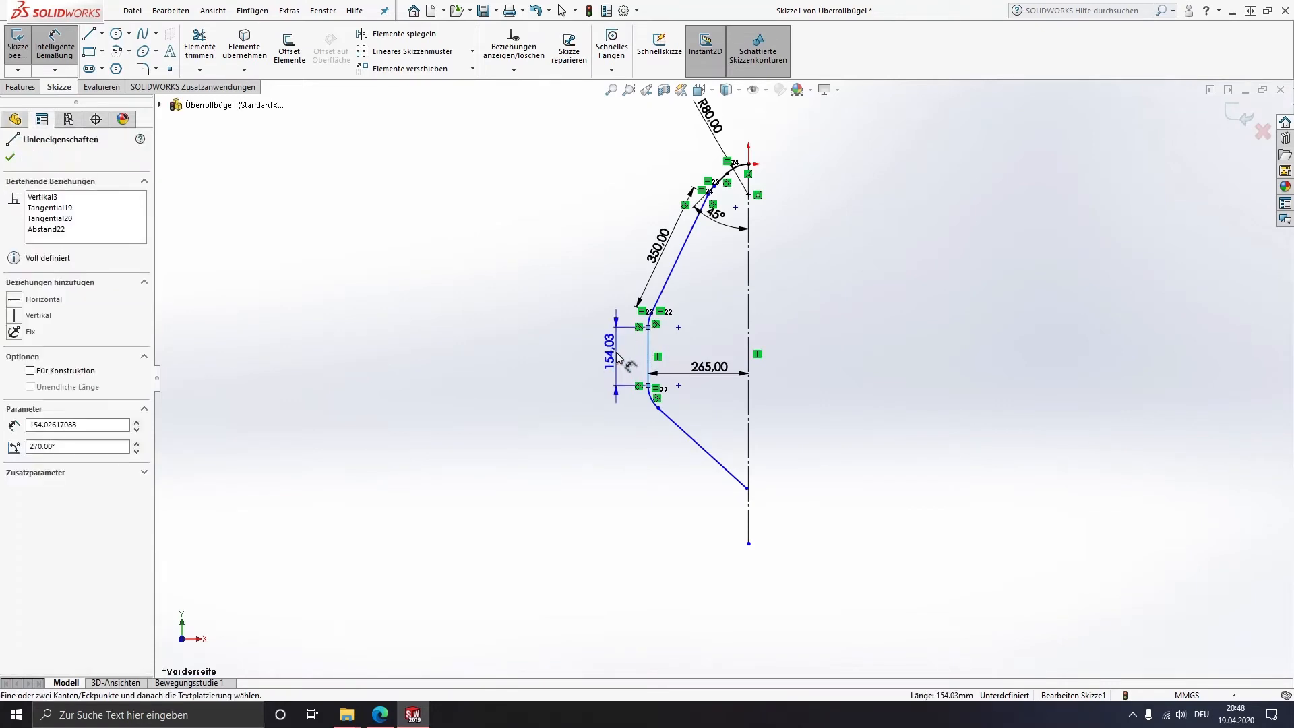
click(618, 361)
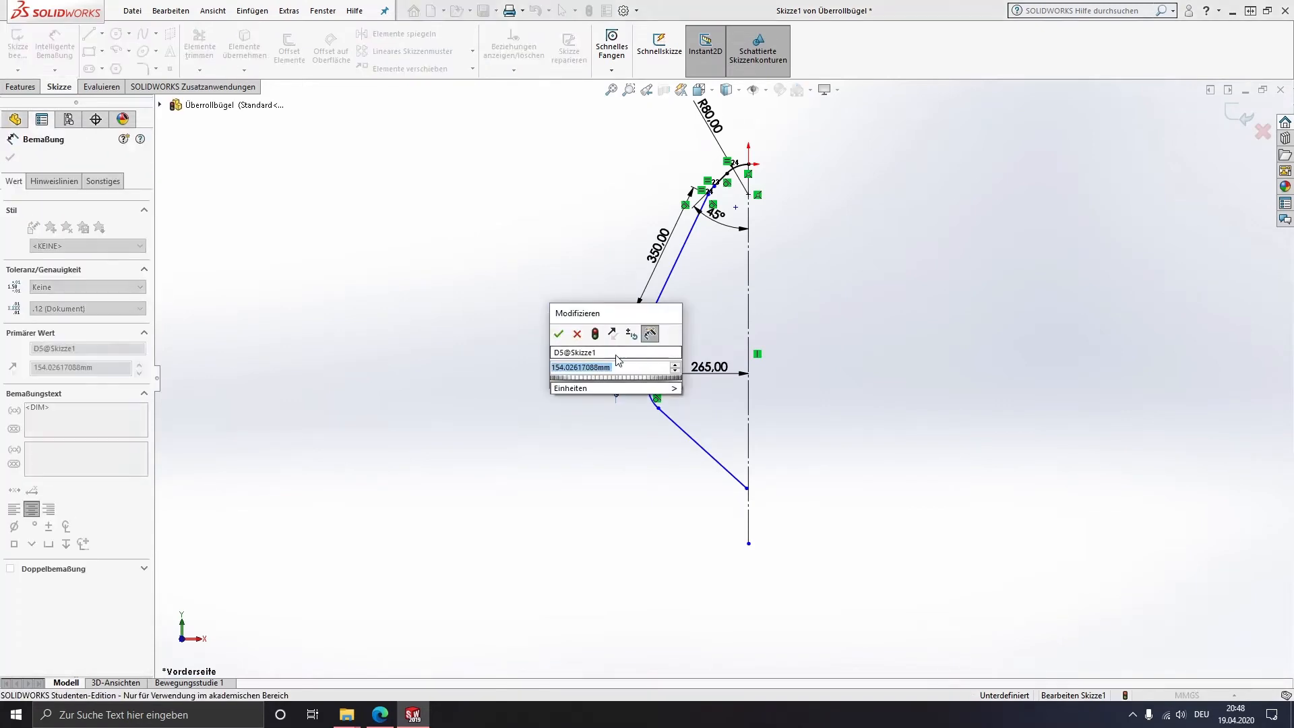
key(Return)
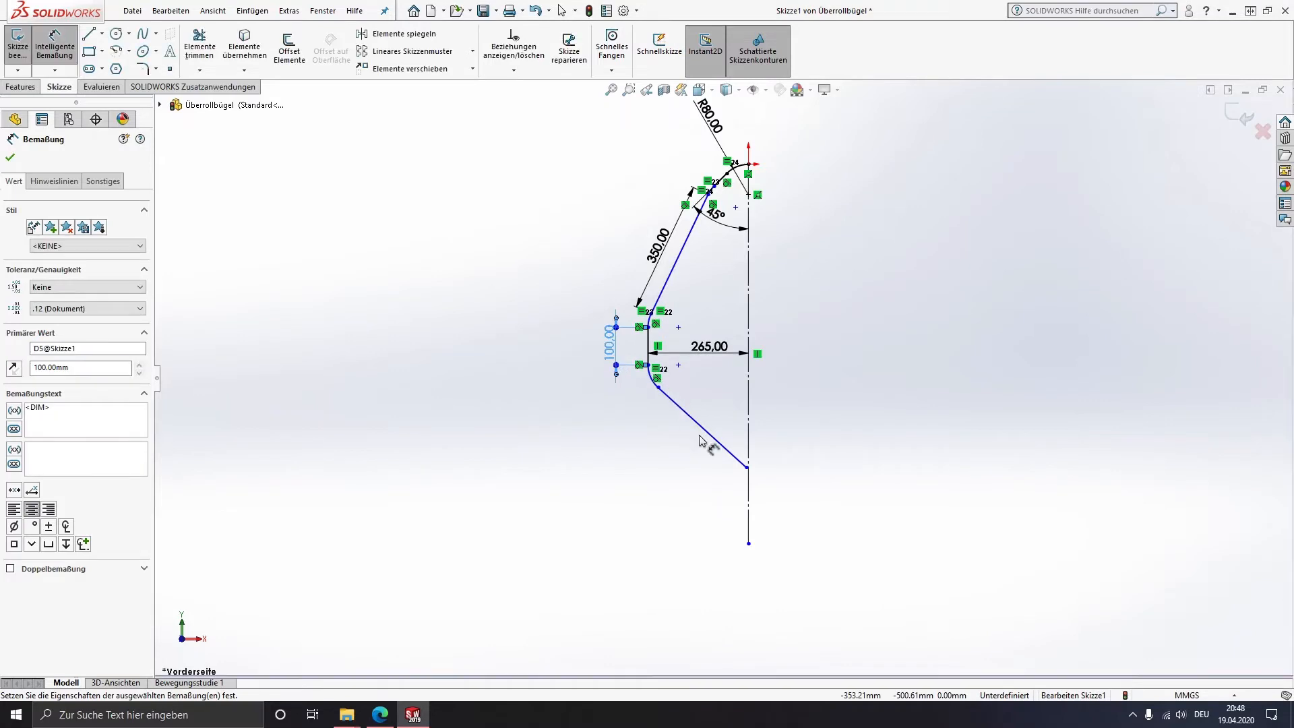
Dimension the angle between the lowest sloped line and the construction line as 22° and place the dimension between the two lines
click(709, 437)
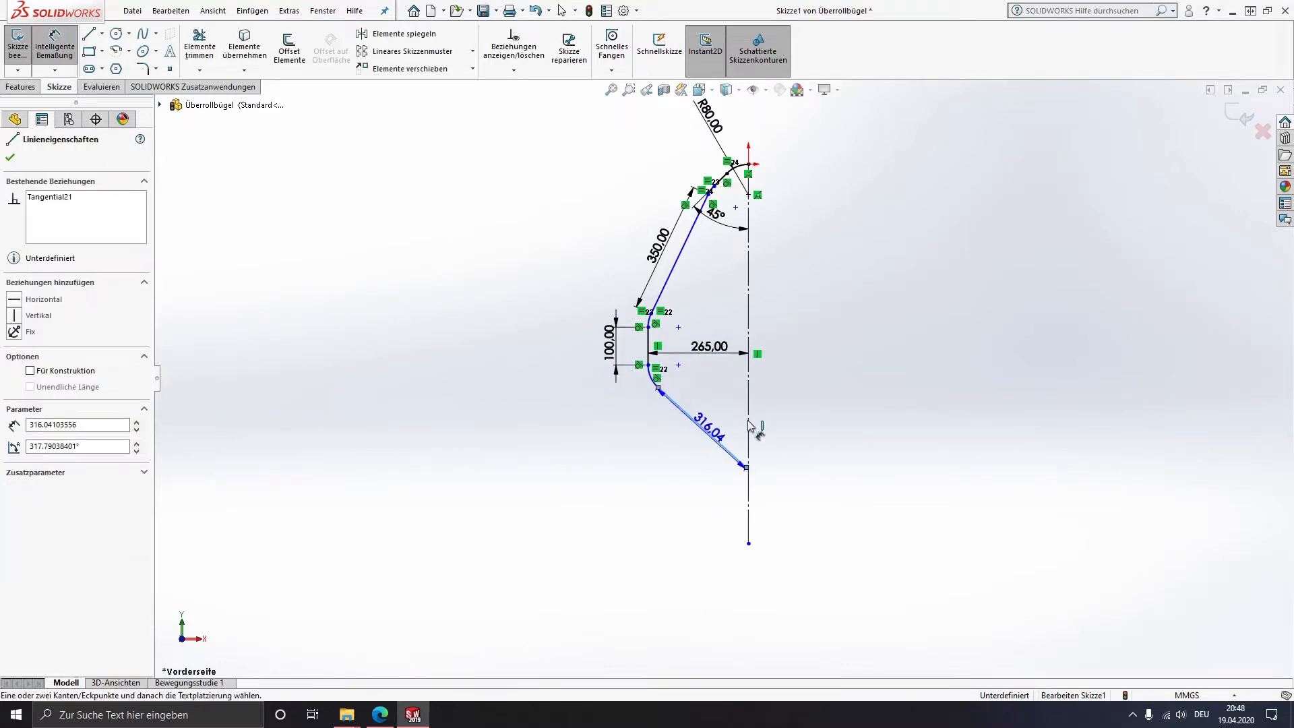
click(747, 421)
click(721, 422)
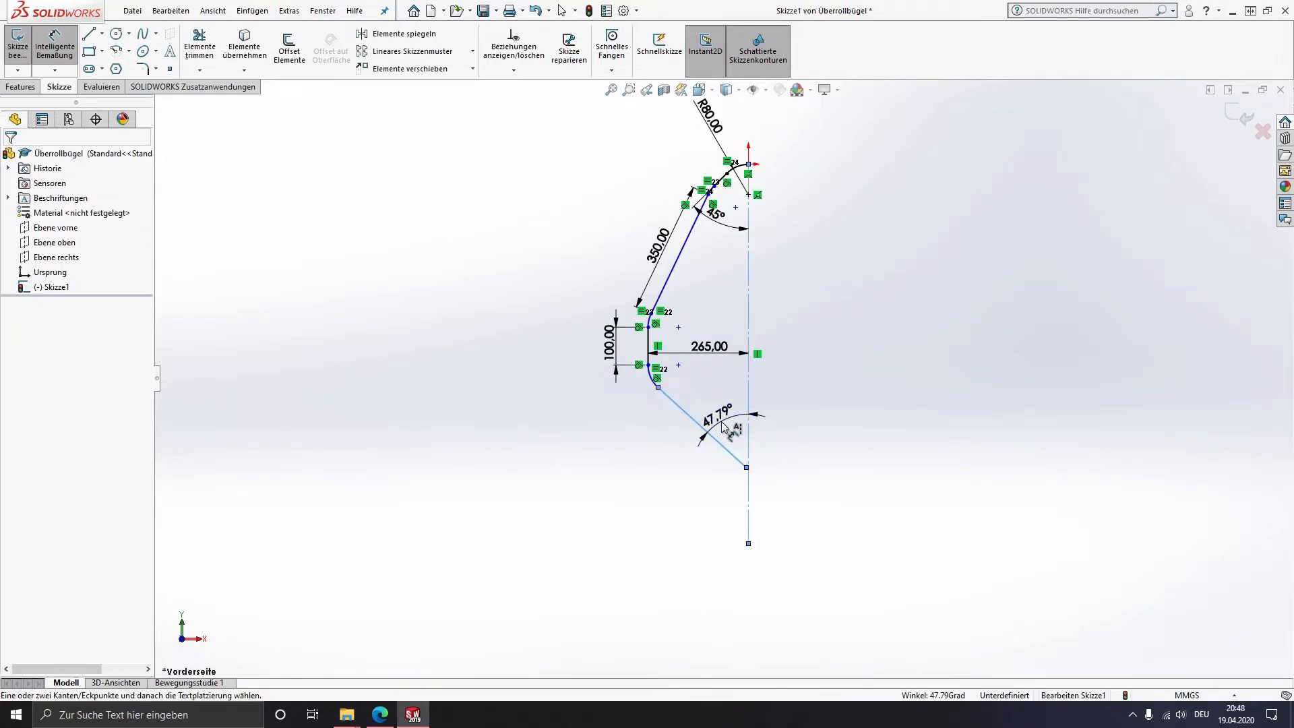
text(60)
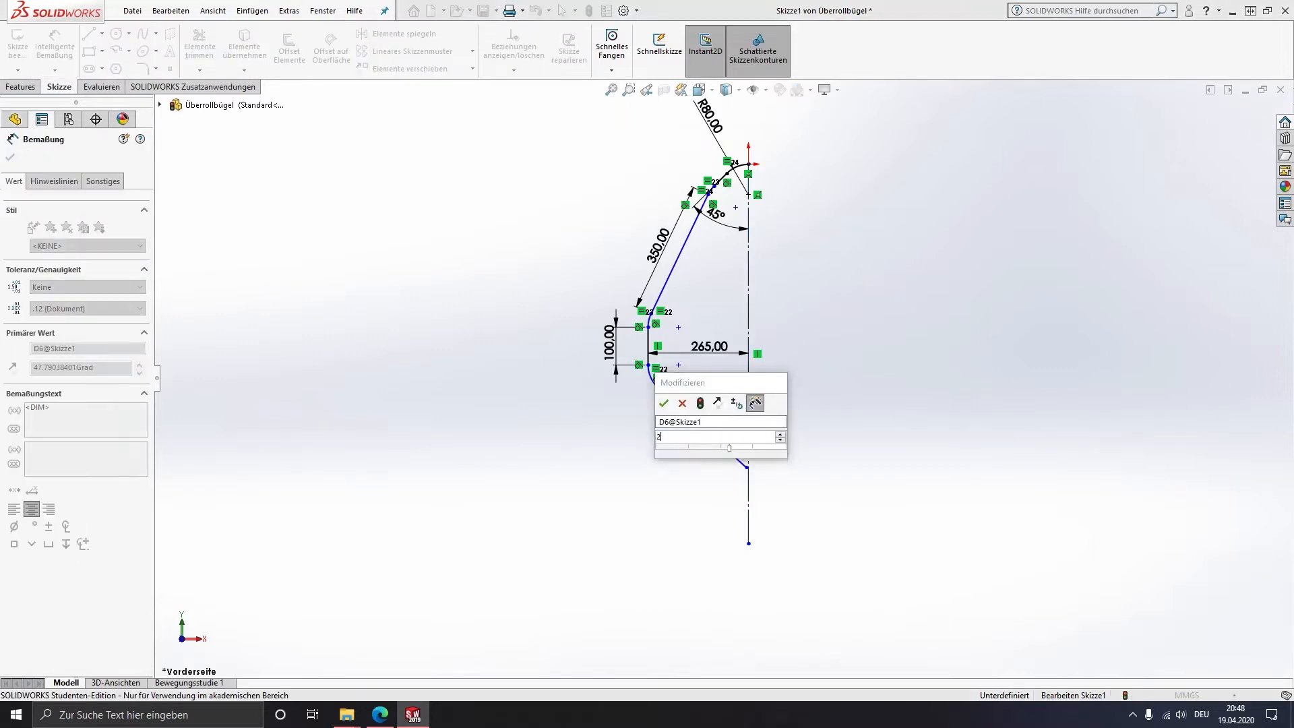
key(Return)
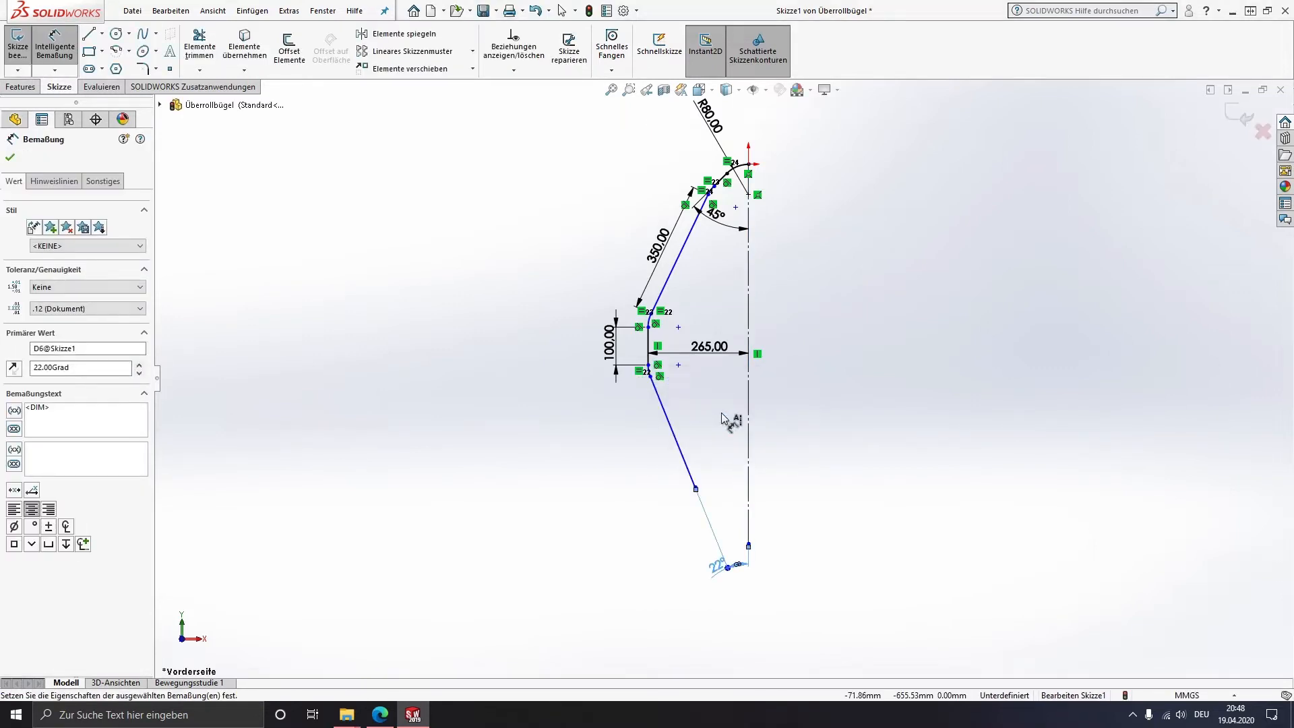
key(Escape)
key(Escape)
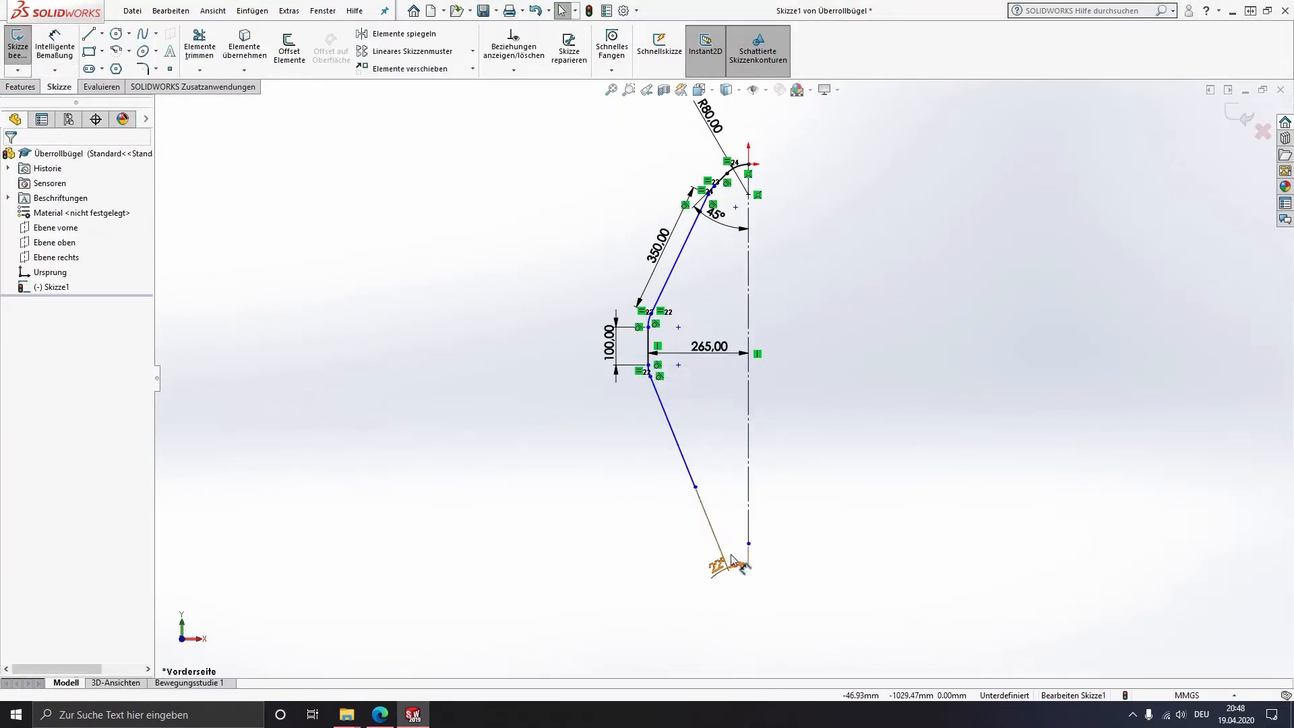
drag(717, 564, 725, 431)
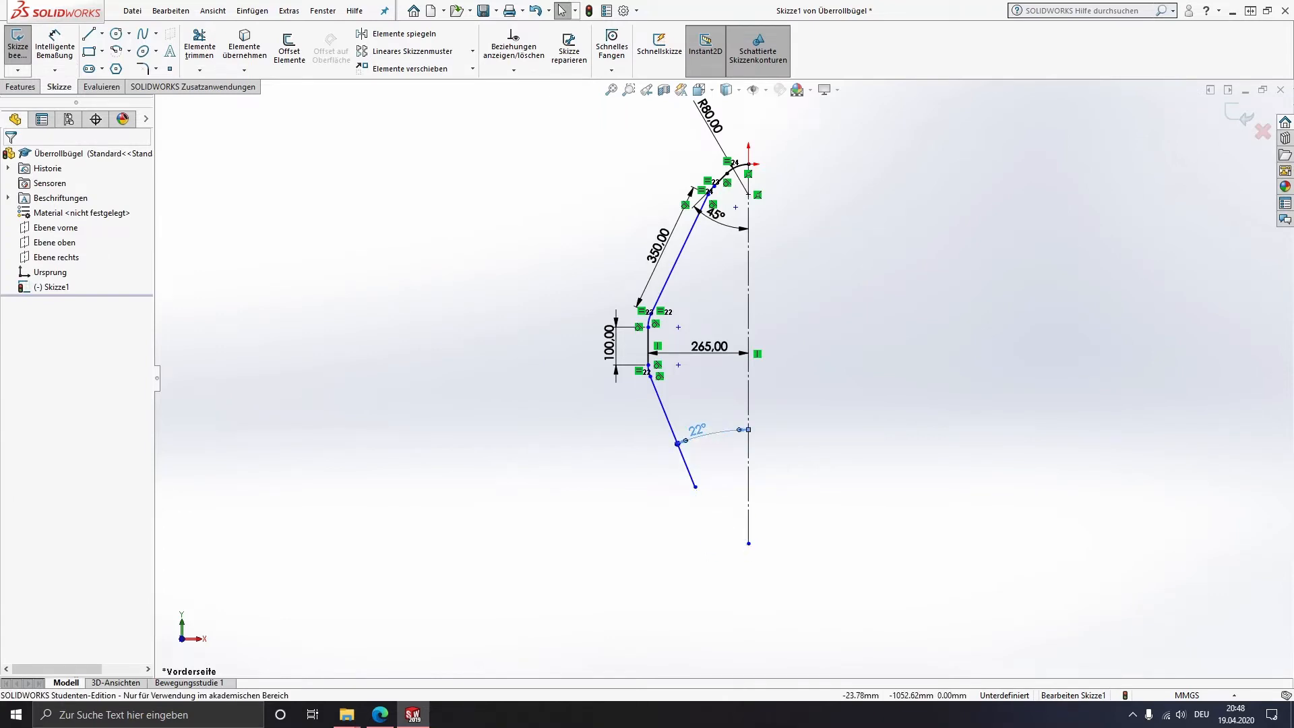
Merge (Verschmelzen) the lower endpoint of the lowest sloped line with the lower endpoint of the construction line
click(695, 486)
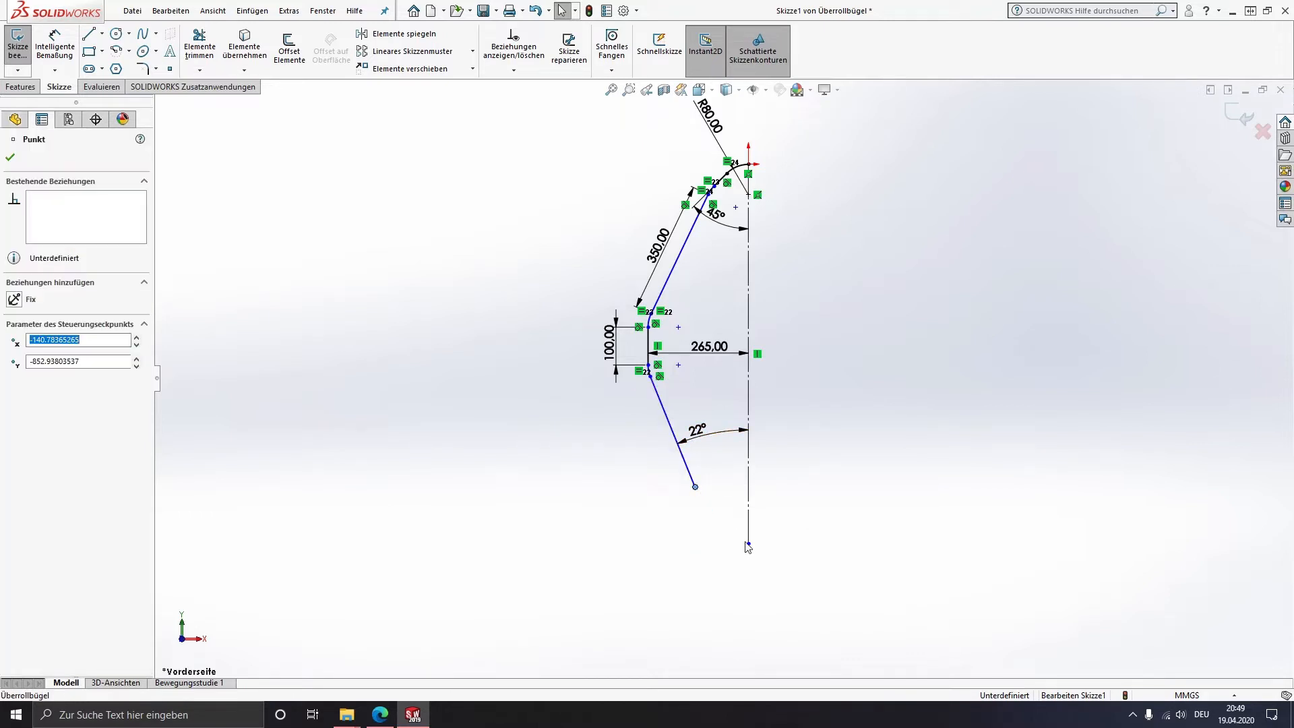
ctrl+click(748, 542)
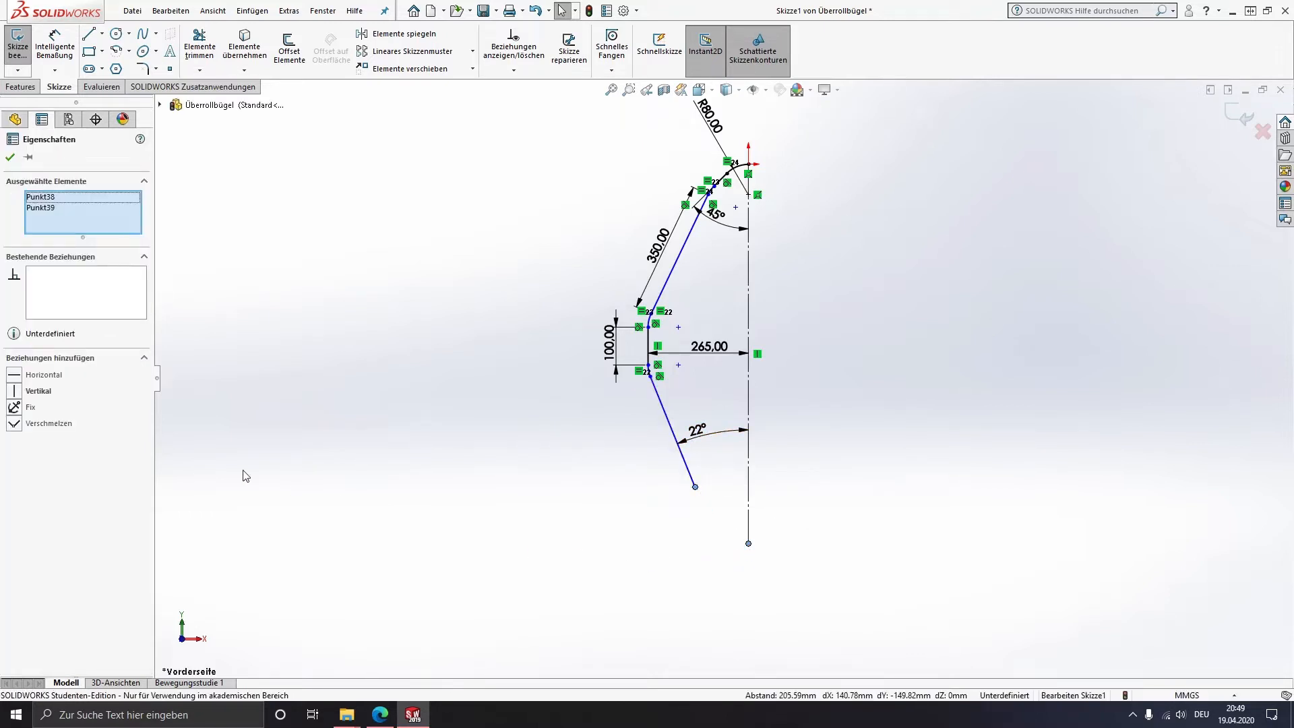
click(14, 423)
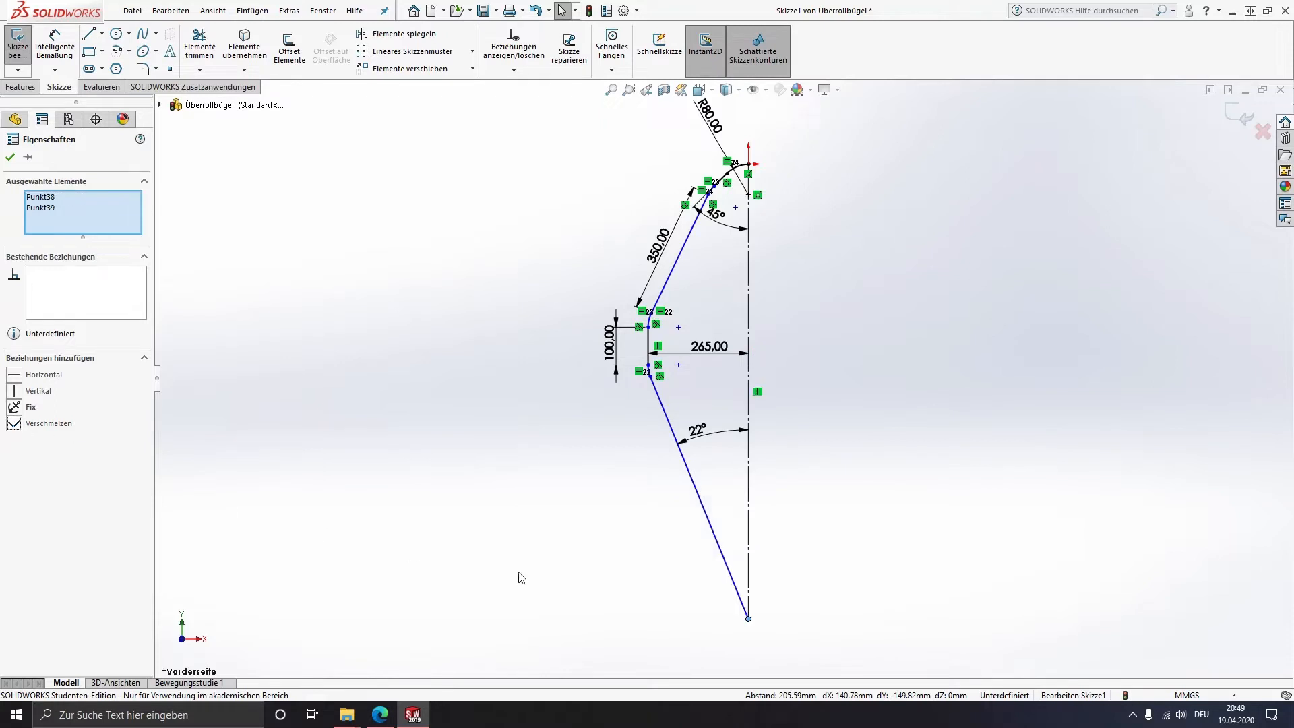
click(605, 558)
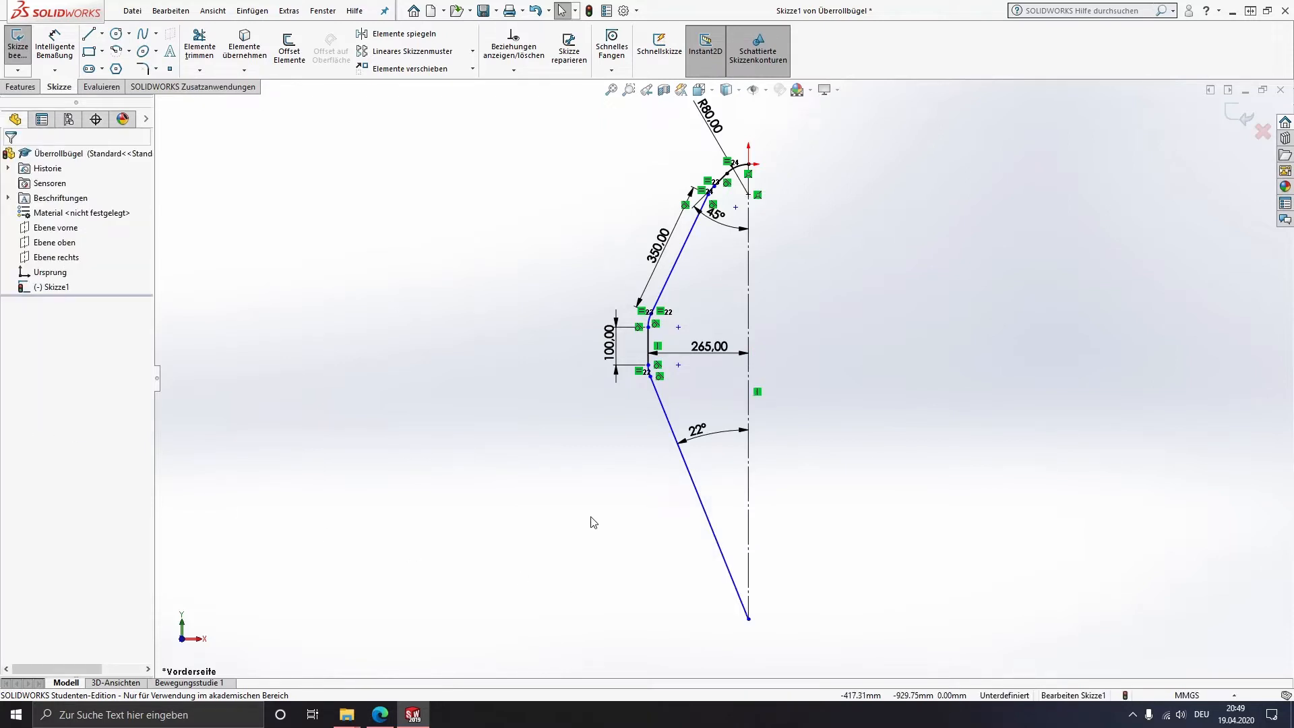
Dimension the length of the short sloped line below the uppermost arc as 100 mm
click(55, 46)
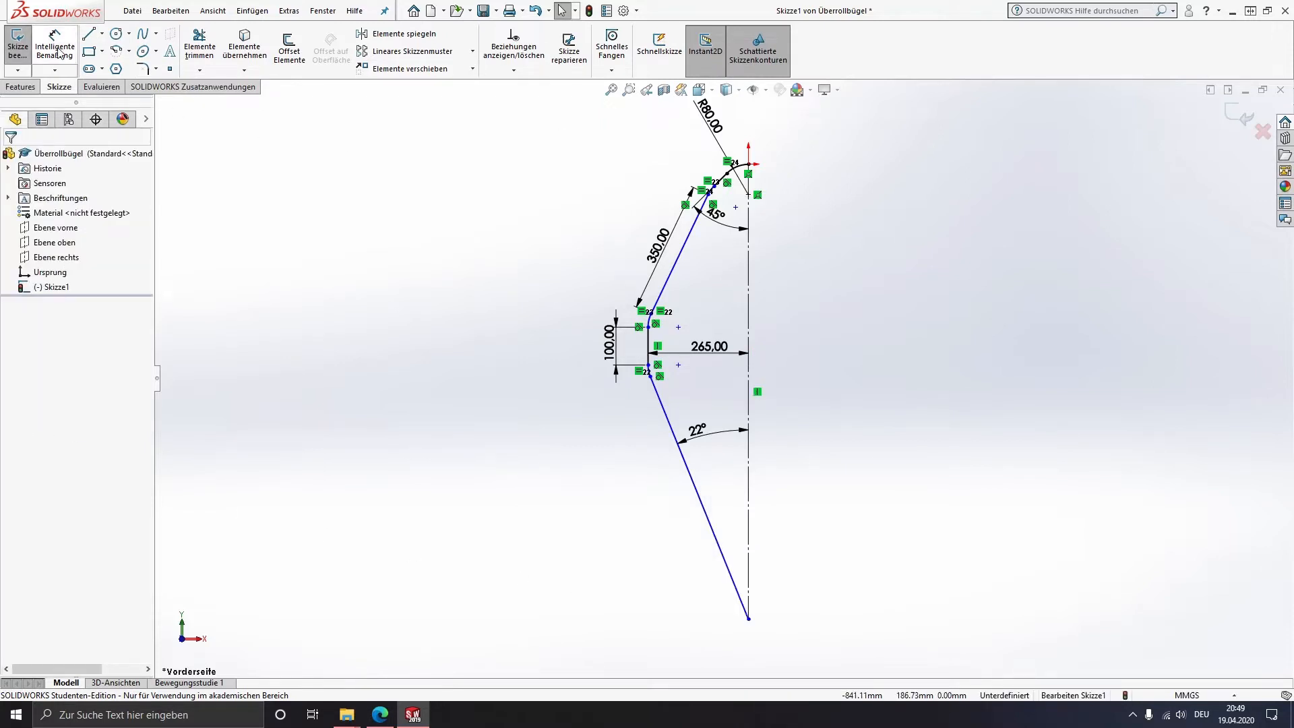
click(686, 167)
click(683, 150)
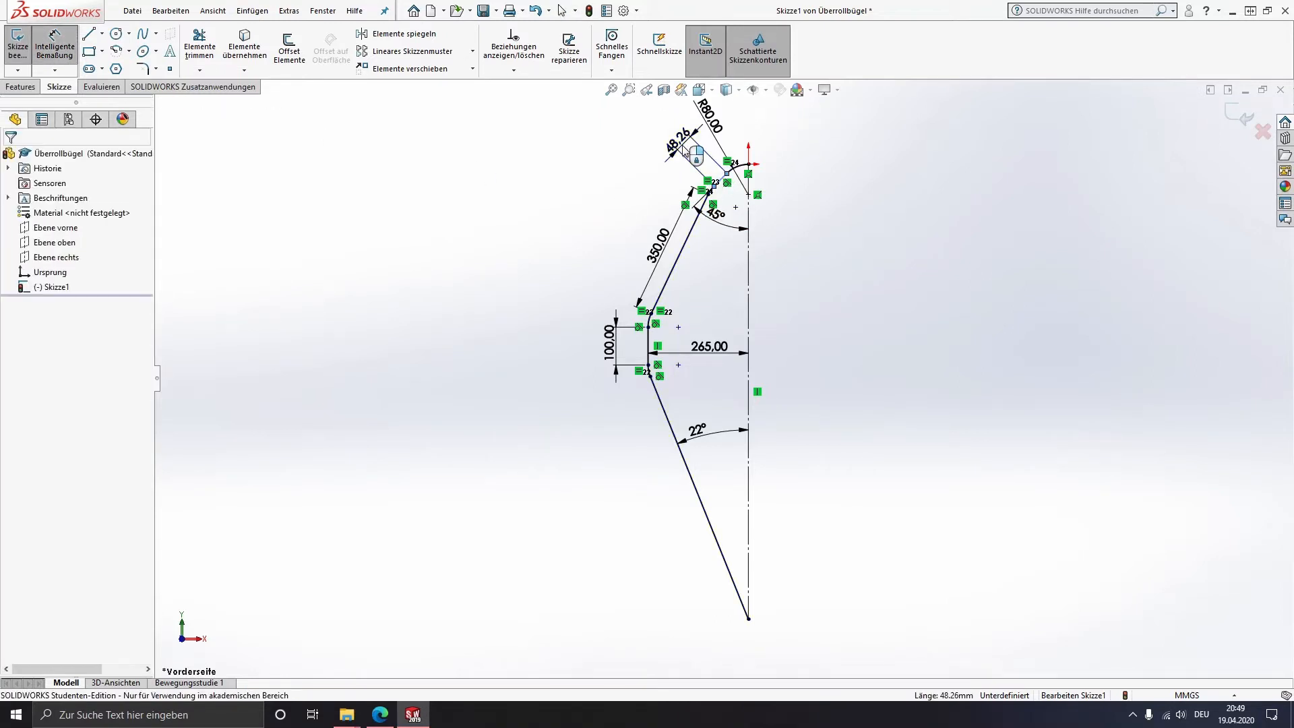
text(100)
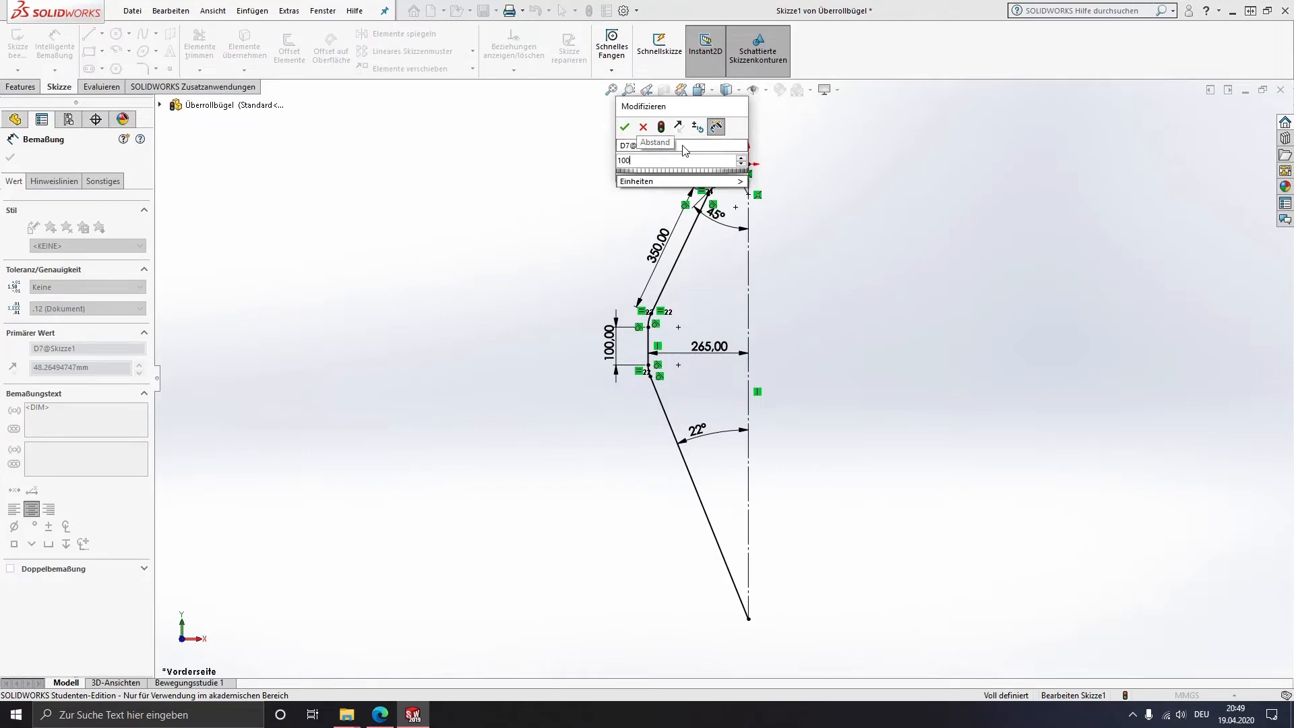
key(Return)
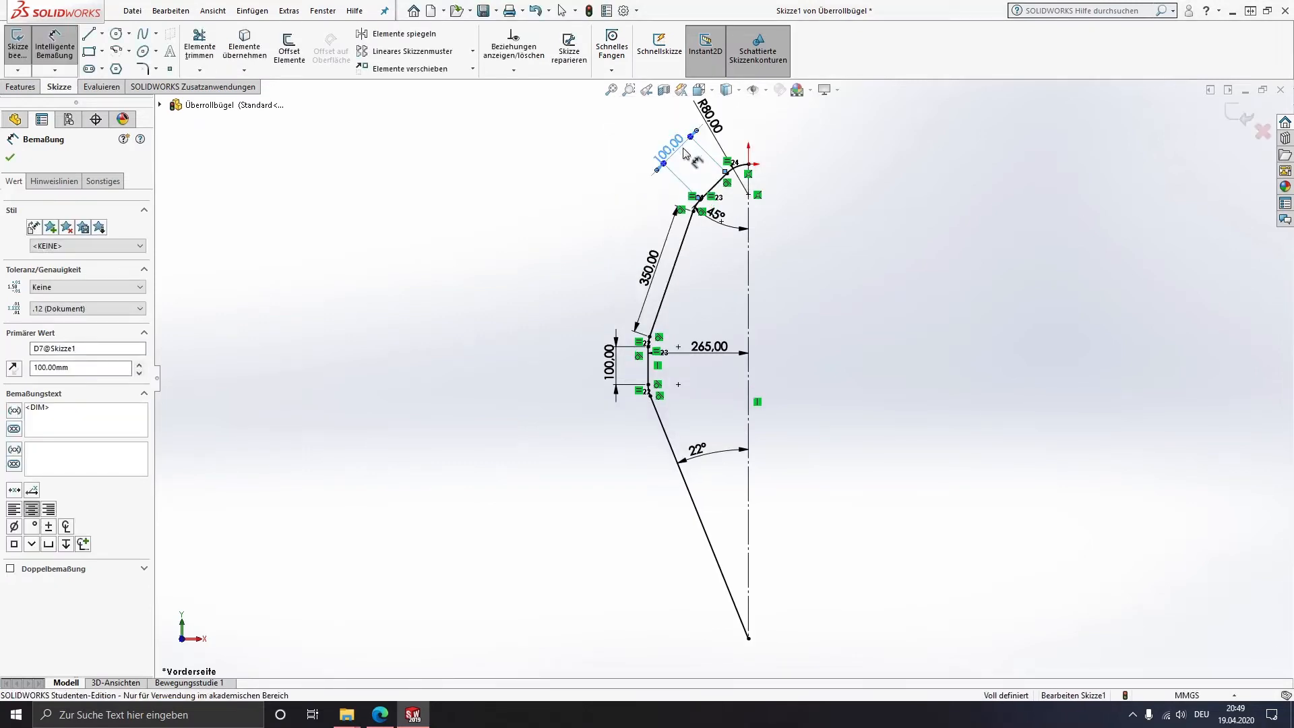
key(Escape)
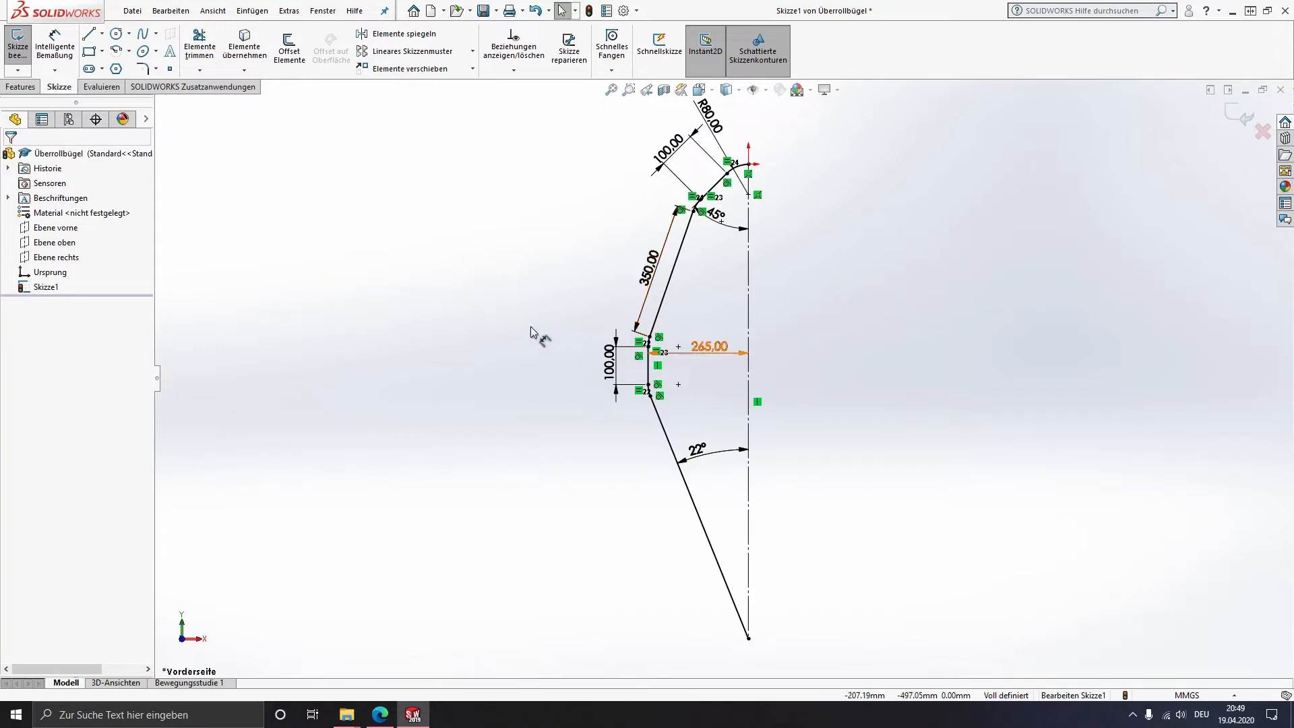
Exit the finished profile sketch and clear its selection
click(17, 49)
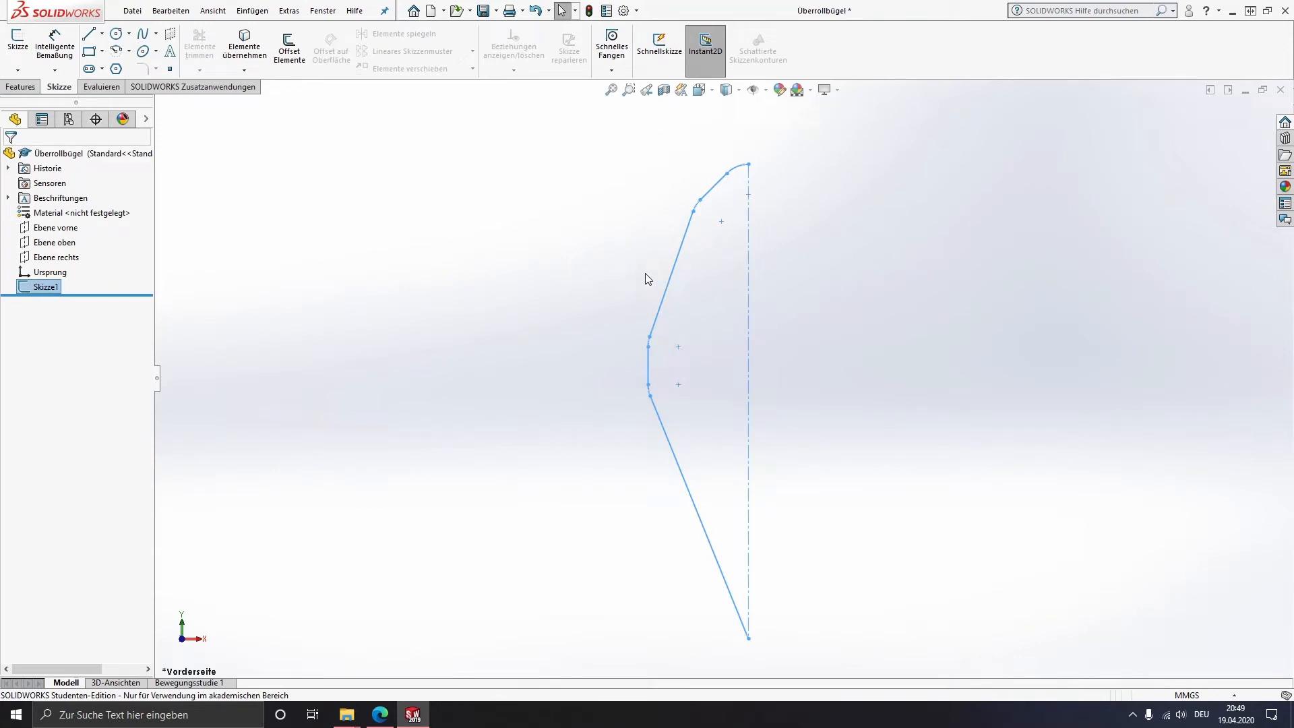
click(25, 89)
click(697, 324)
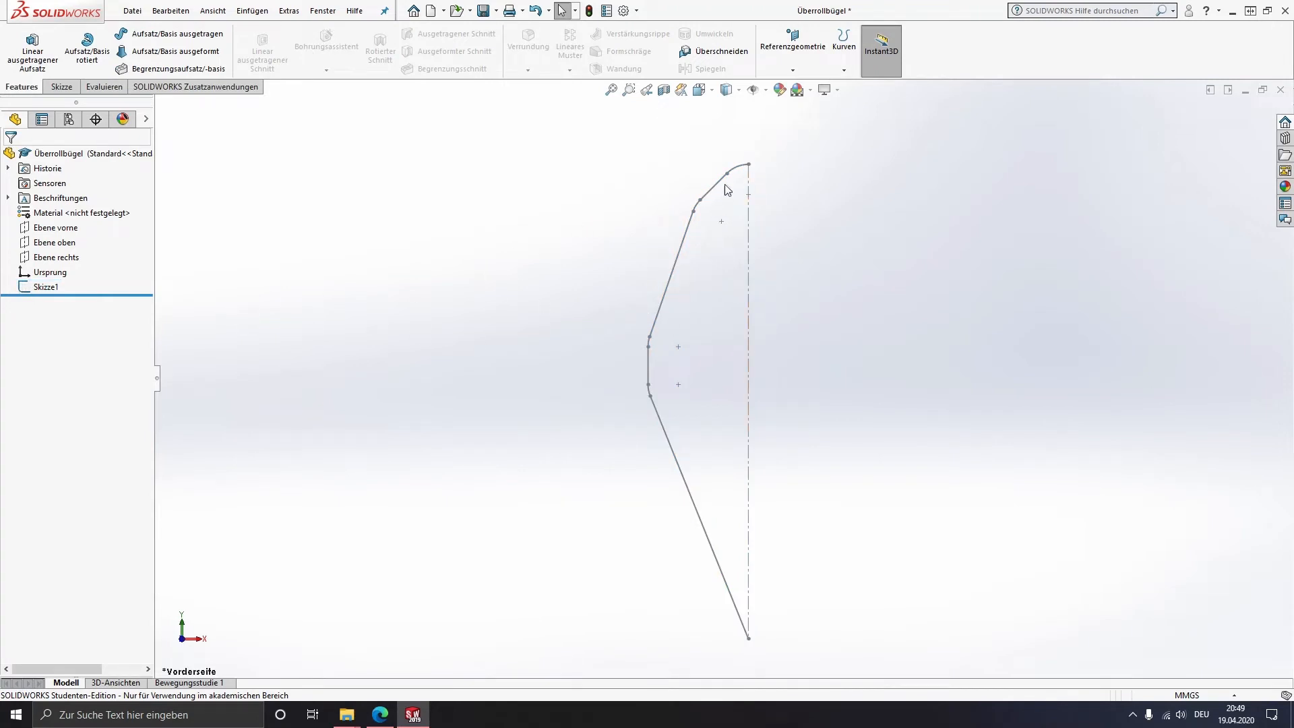
Open a new sketch on the right plane (Ebene rechts)
click(49, 229)
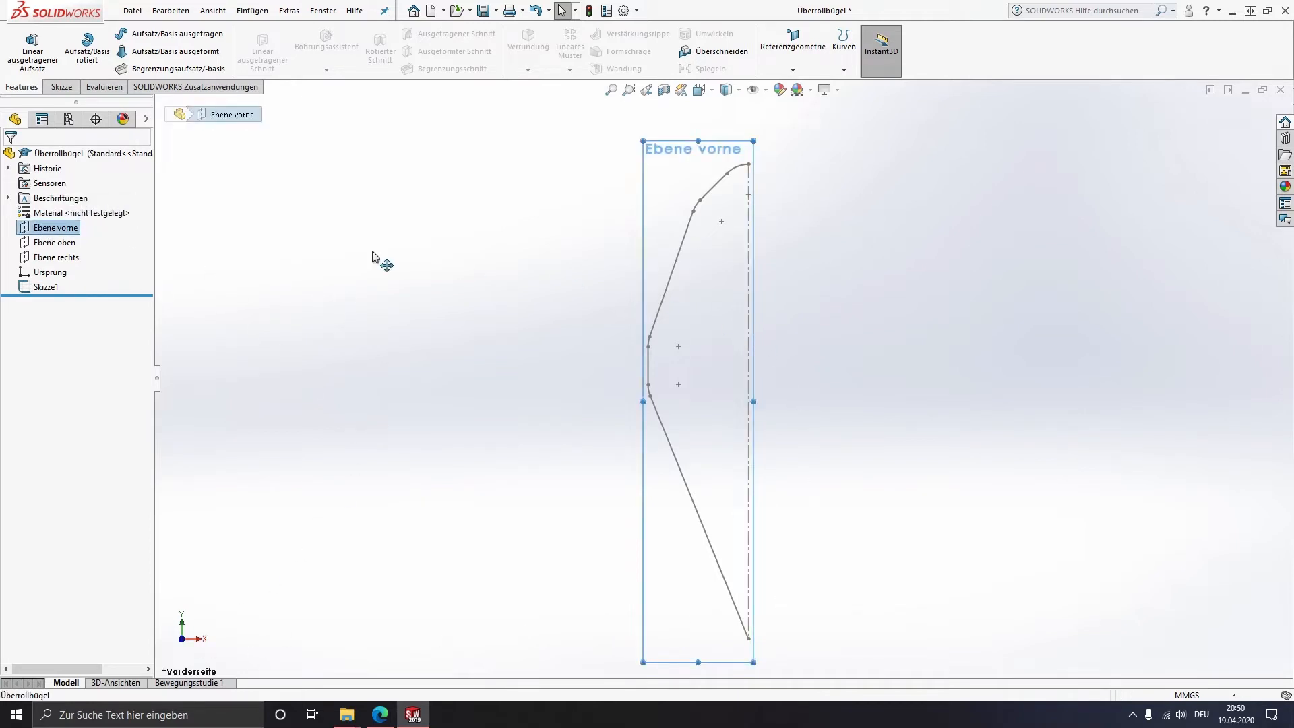
click(51, 258)
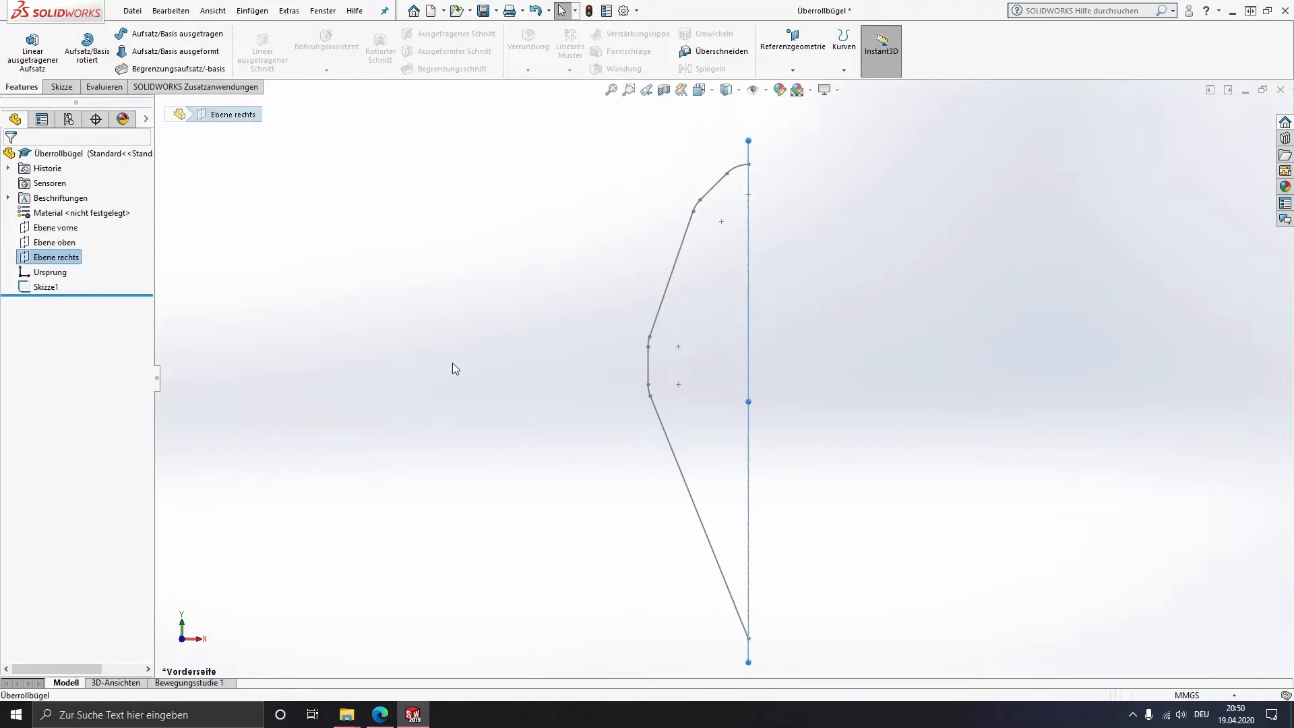
mouse_move(673, 369)
middle_down()
mouse_move(592, 378)
mouse_move(611, 394)
middle_up()
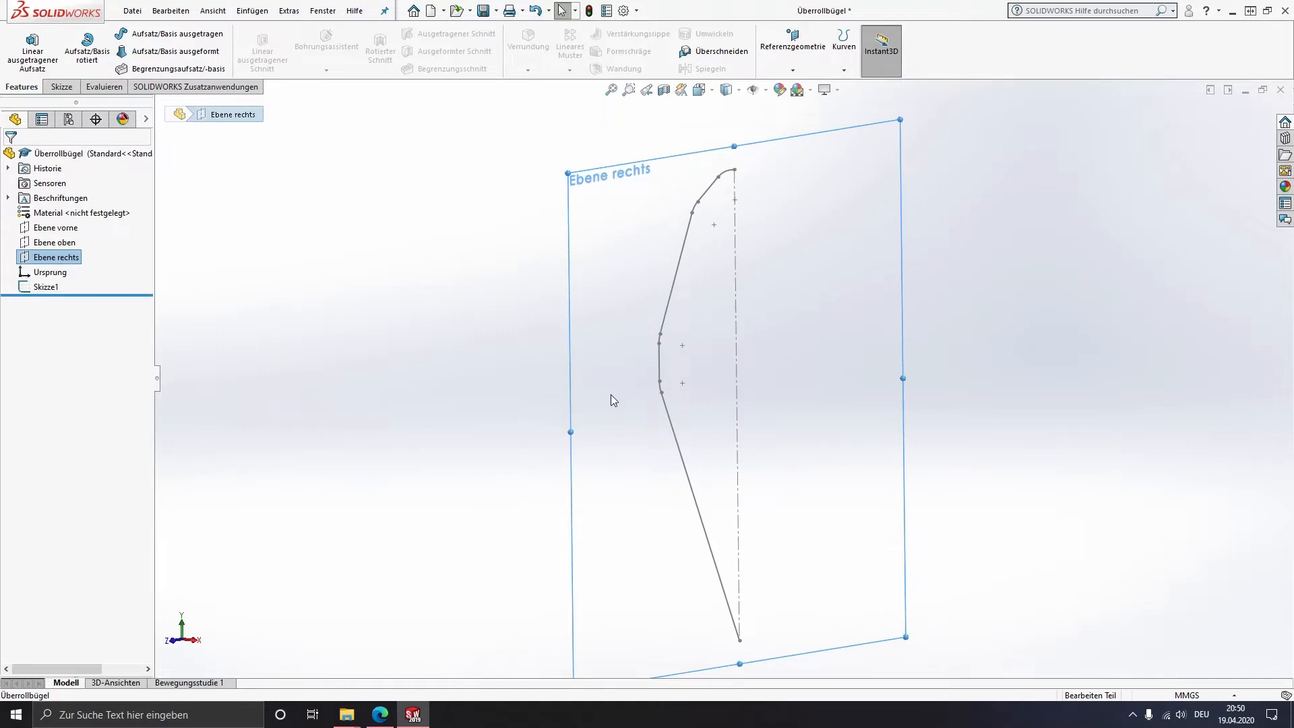
click(65, 87)
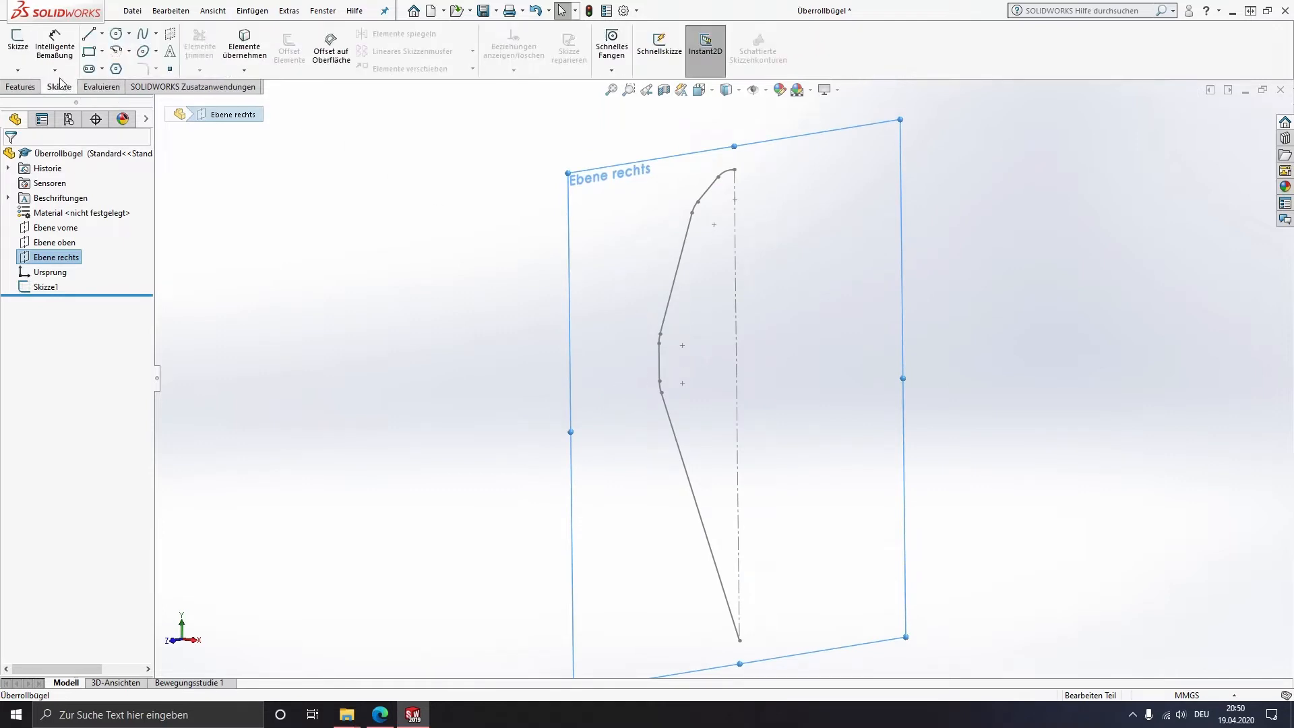
click(21, 43)
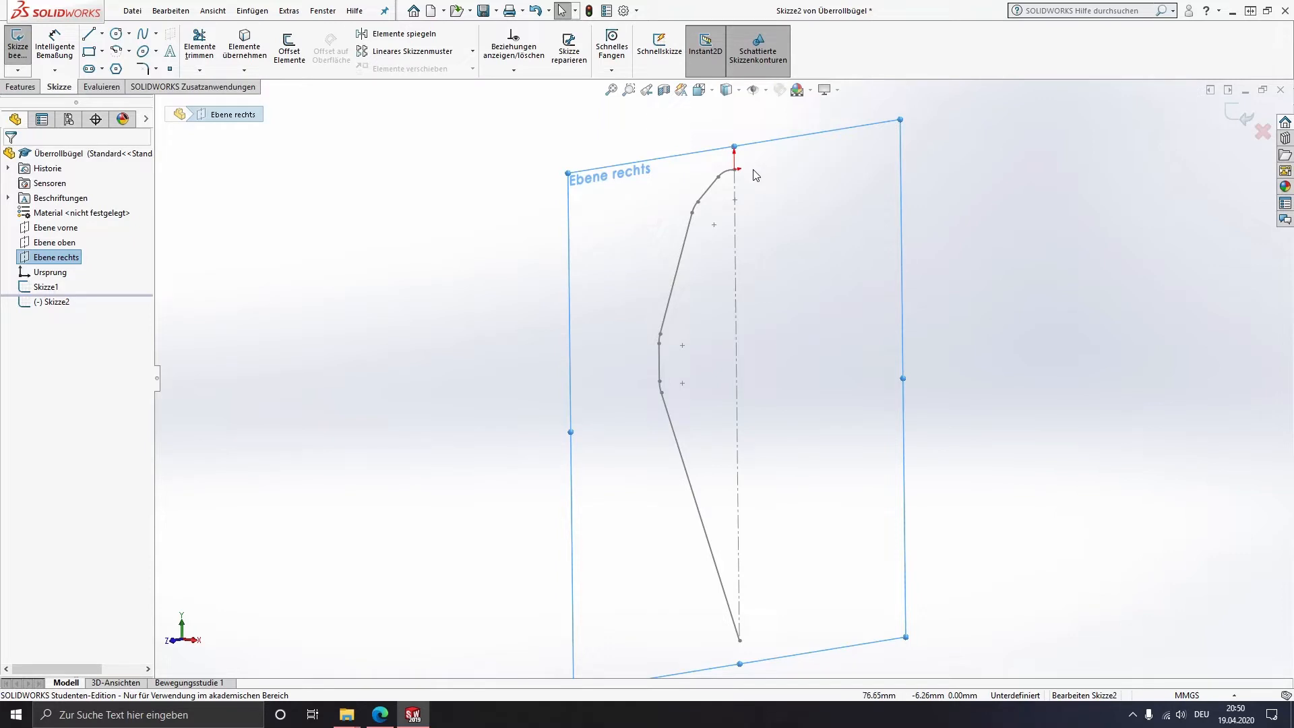
key(ctrl+8)
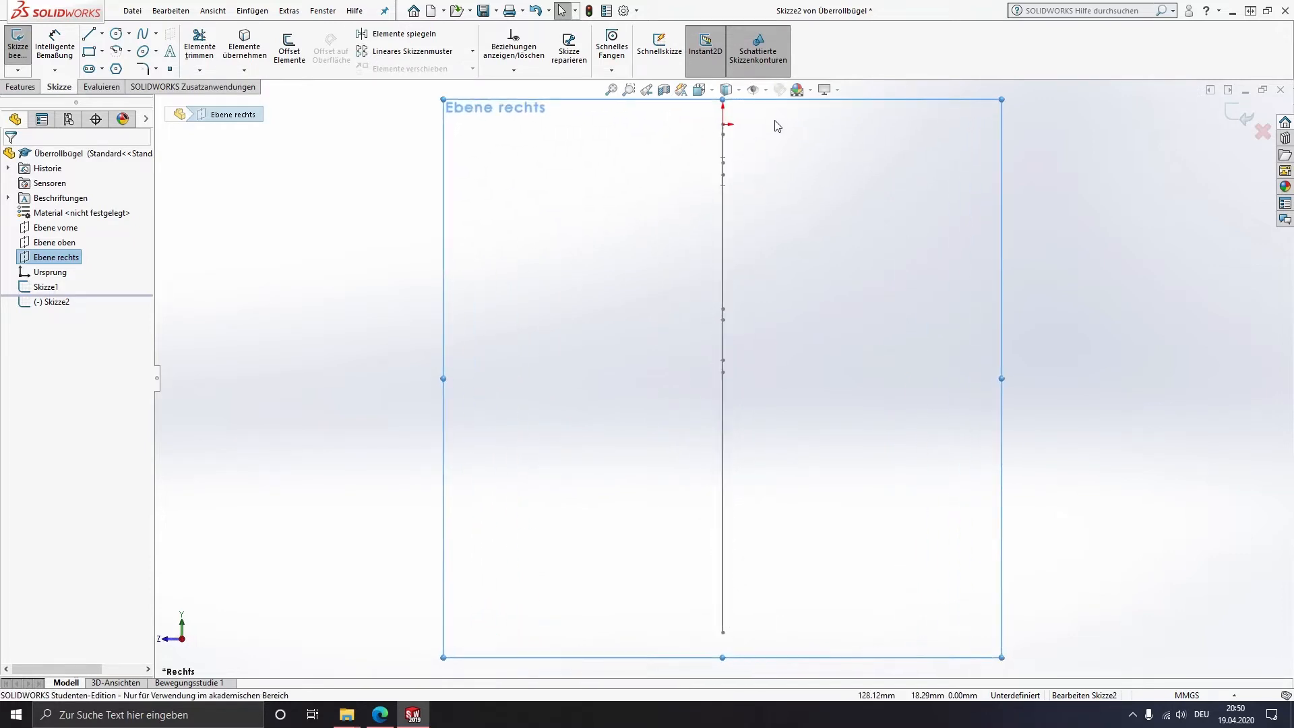
Sketch two concentric circles centred on the origin, the inner with a radius of about 43.8 mm and the outer about 132.5 mm in diameter
scroll(775, 128, down, 4)
click(116, 33)
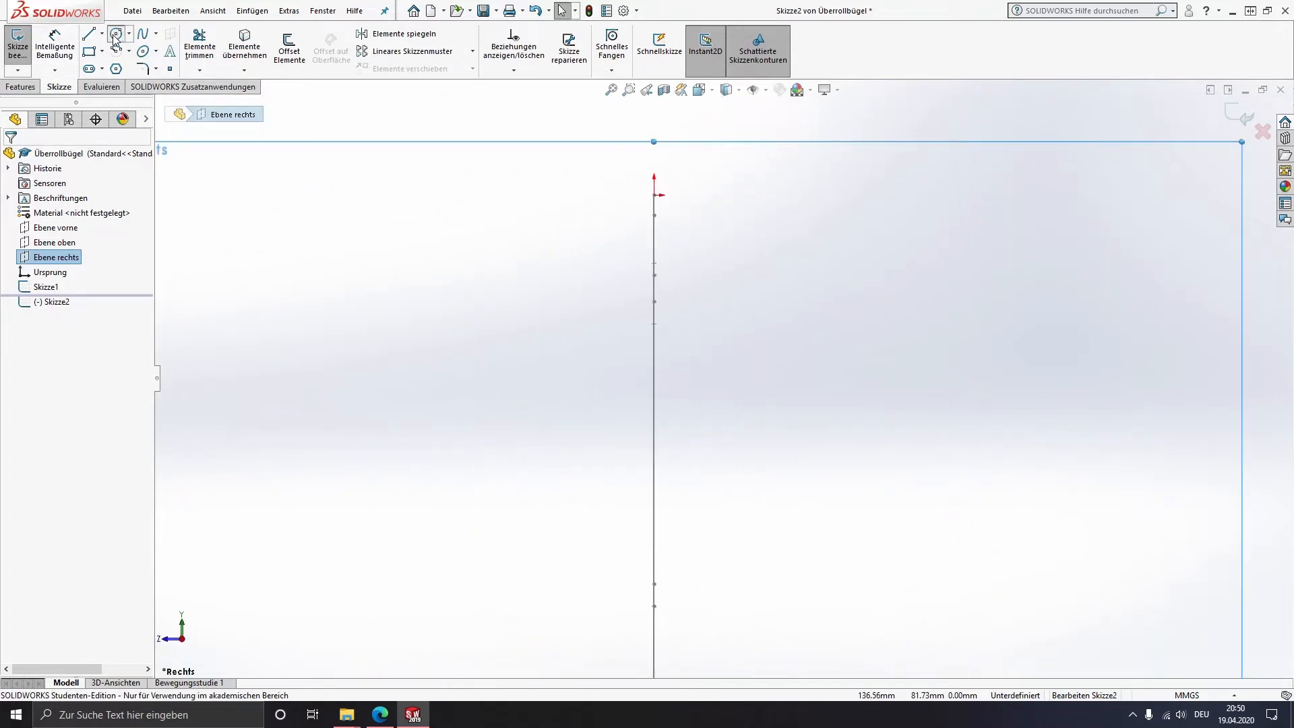
click(654, 195)
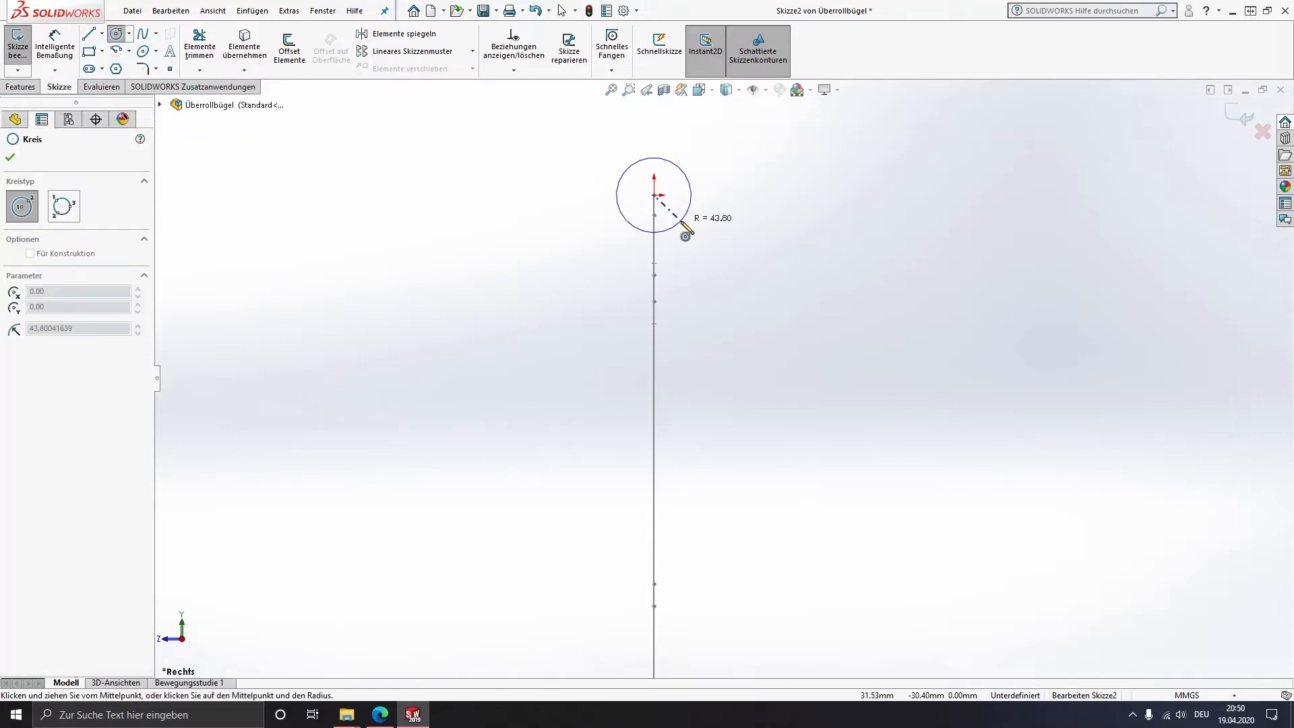
click(685, 235)
key(Escape)
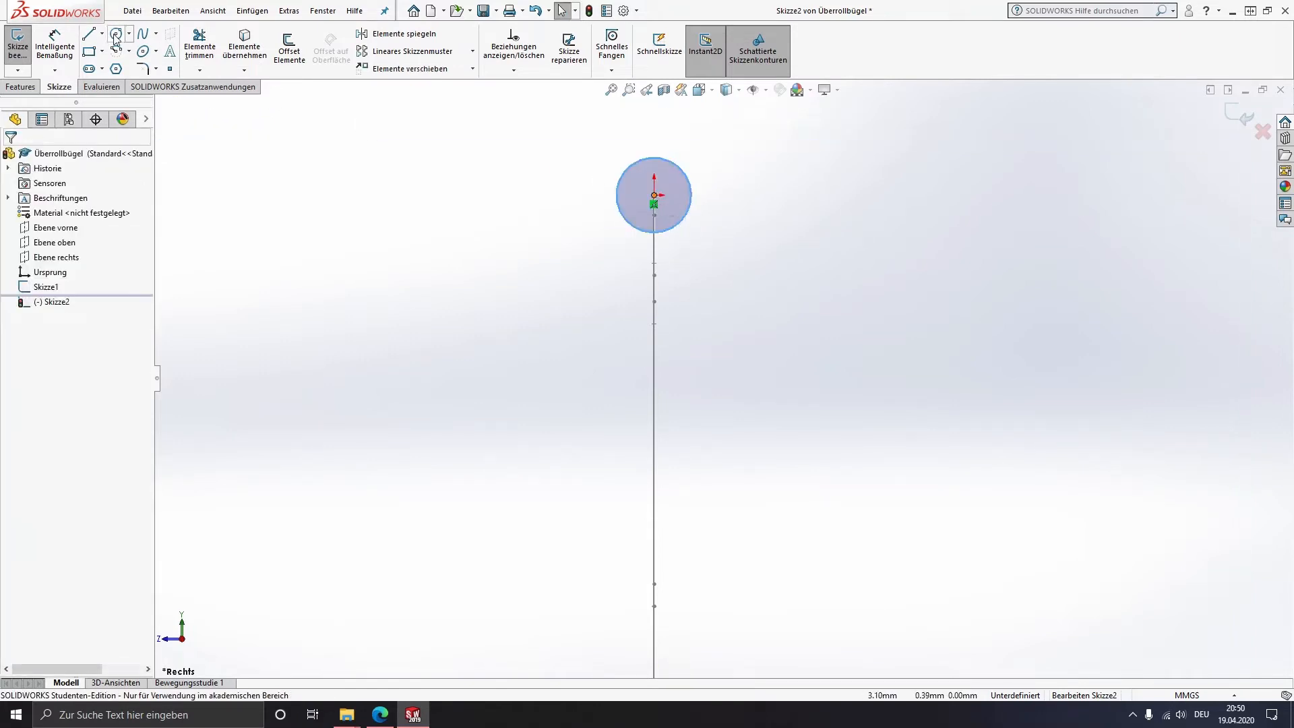
click(116, 33)
click(653, 195)
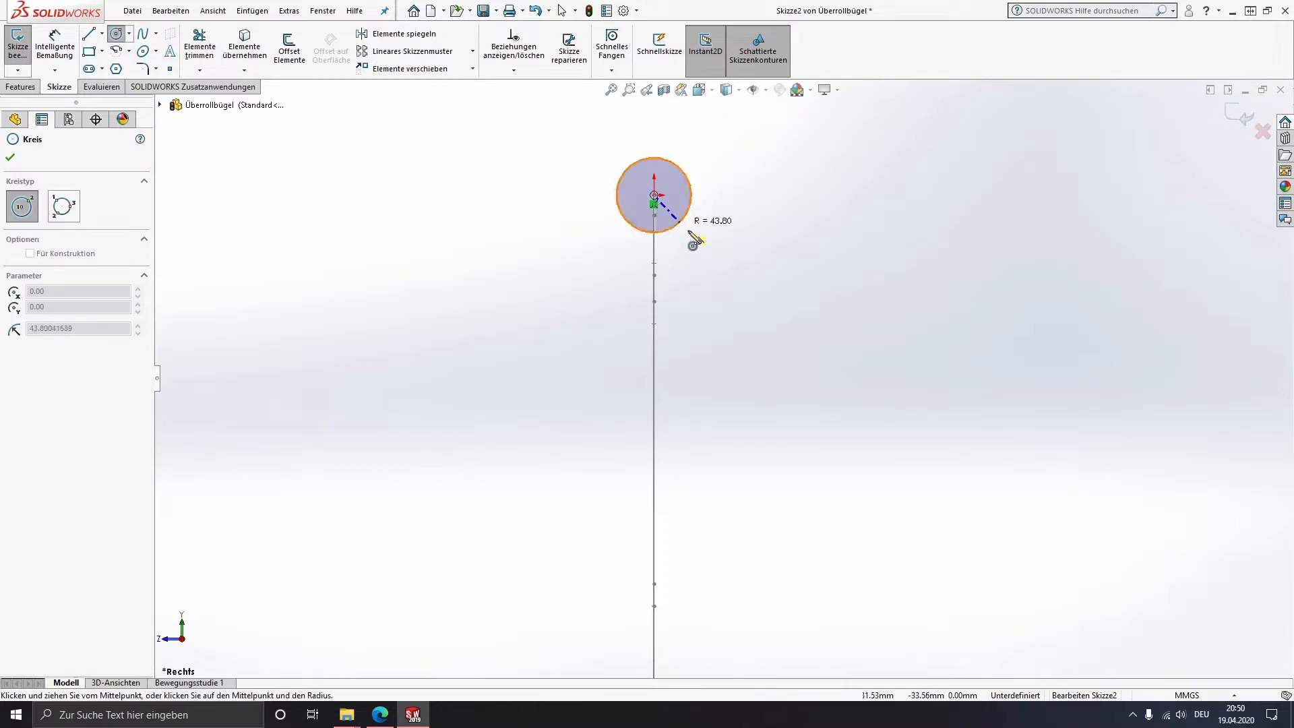
click(698, 235)
key(Escape)
Dimension the outer circle's diameter as 25 mm
click(54, 47)
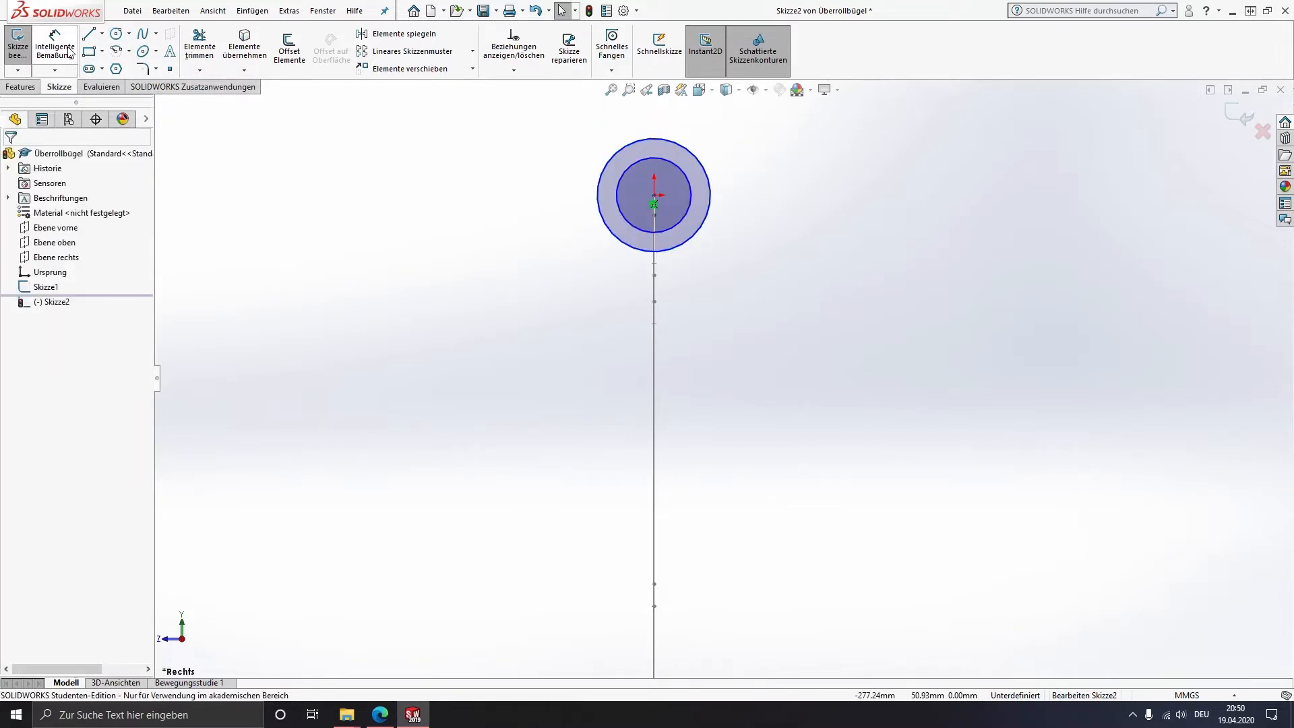
click(720, 206)
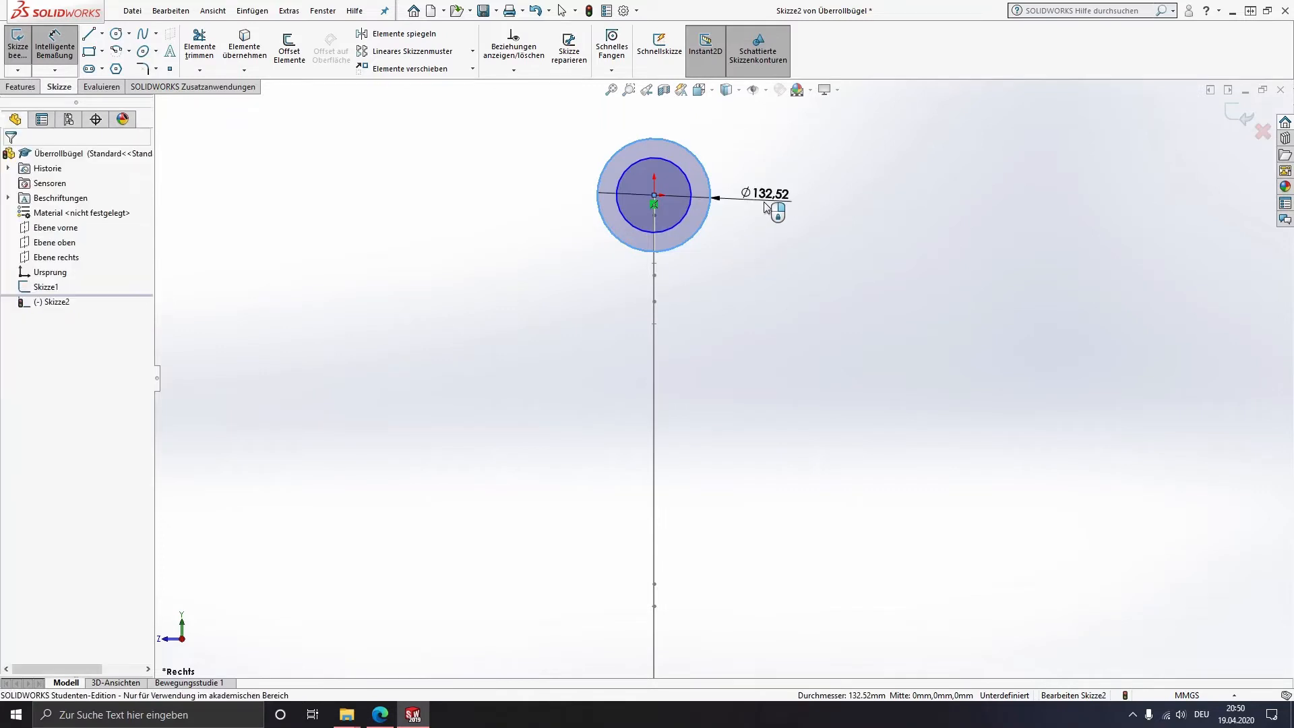
click(764, 205)
text(25)
key(Return)
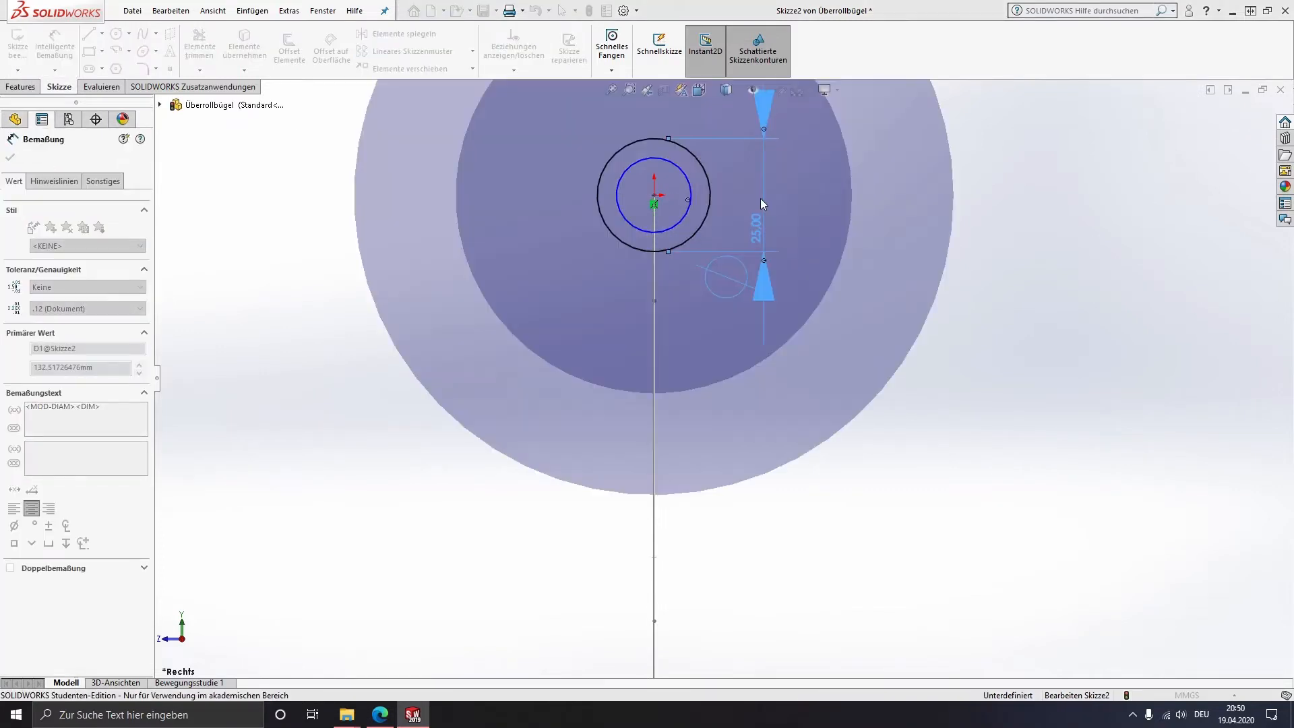
Dimension the radial gap between the two circles as 2.5 mm and exit the cross-section sketch
click(666, 234)
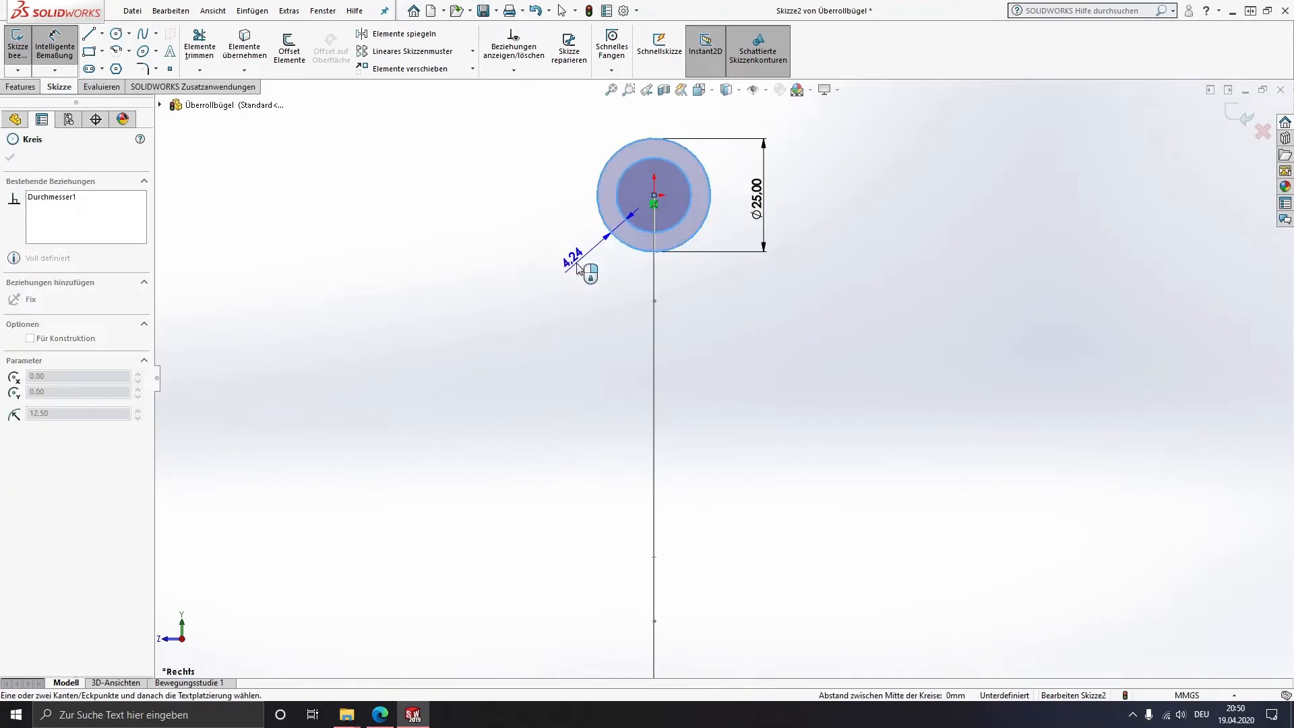
click(577, 269)
text(2,)
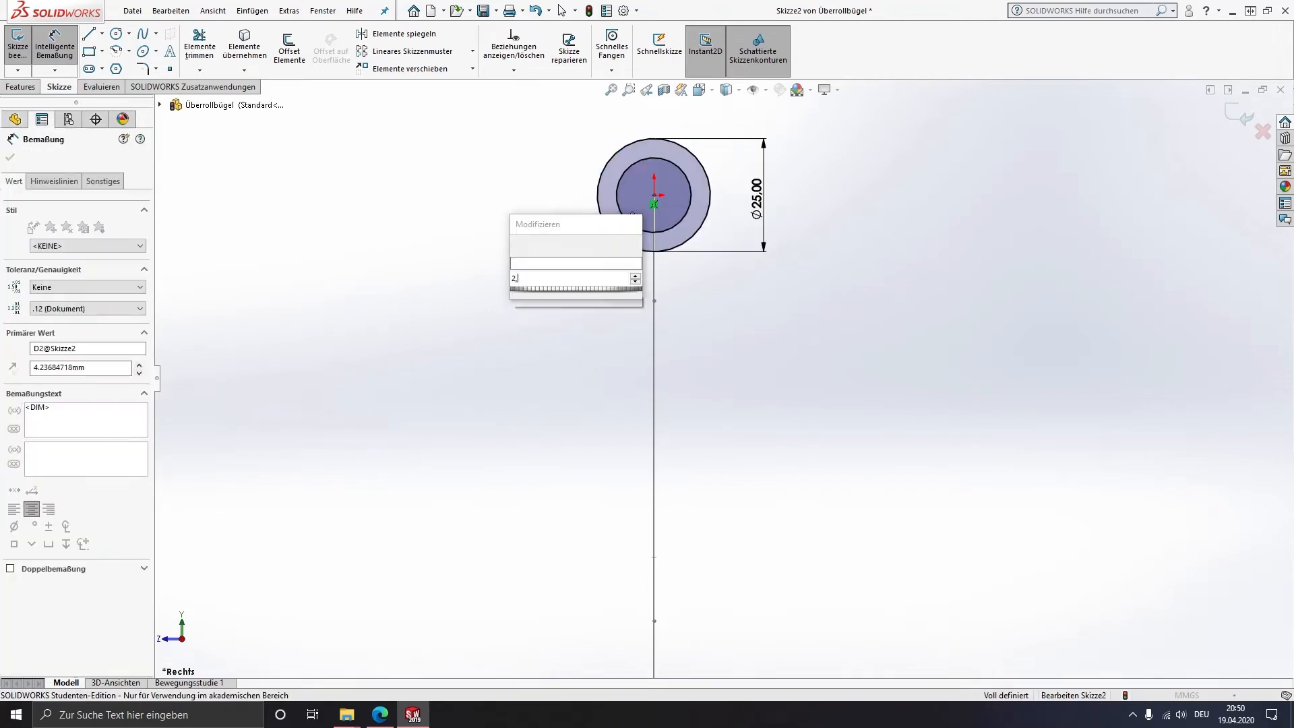
text(5)
key(Return)
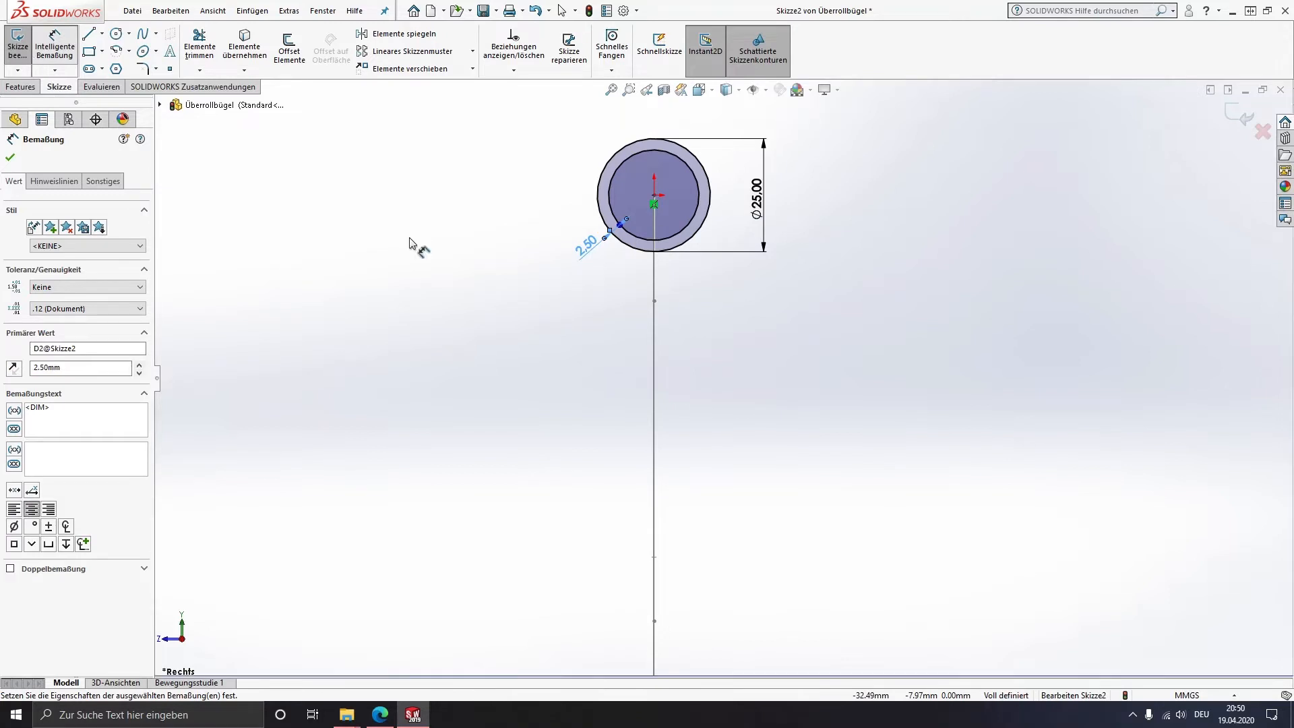
key(Escape)
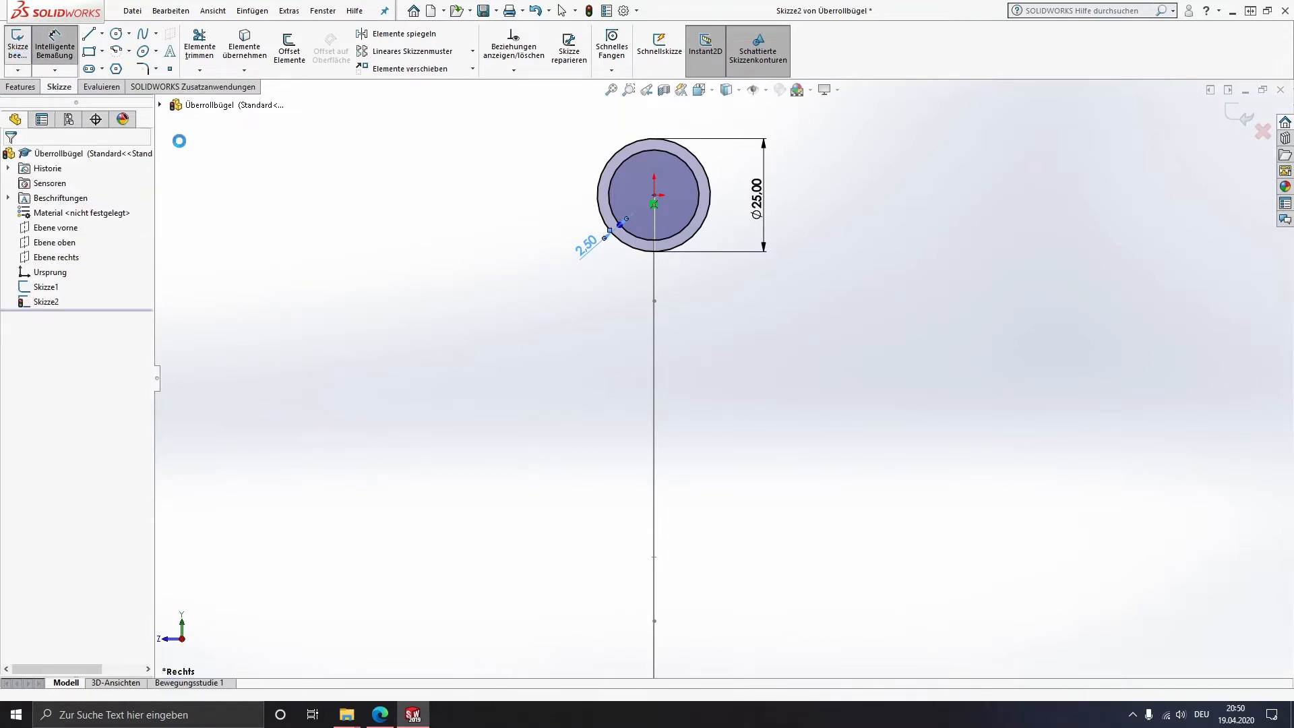
Set up a swept boss (Aufsatz/Basis ausgetragen) with the ring sketch Skizze2 as profile and Skizze1 as path
middle_drag(709, 259, 787, 276)
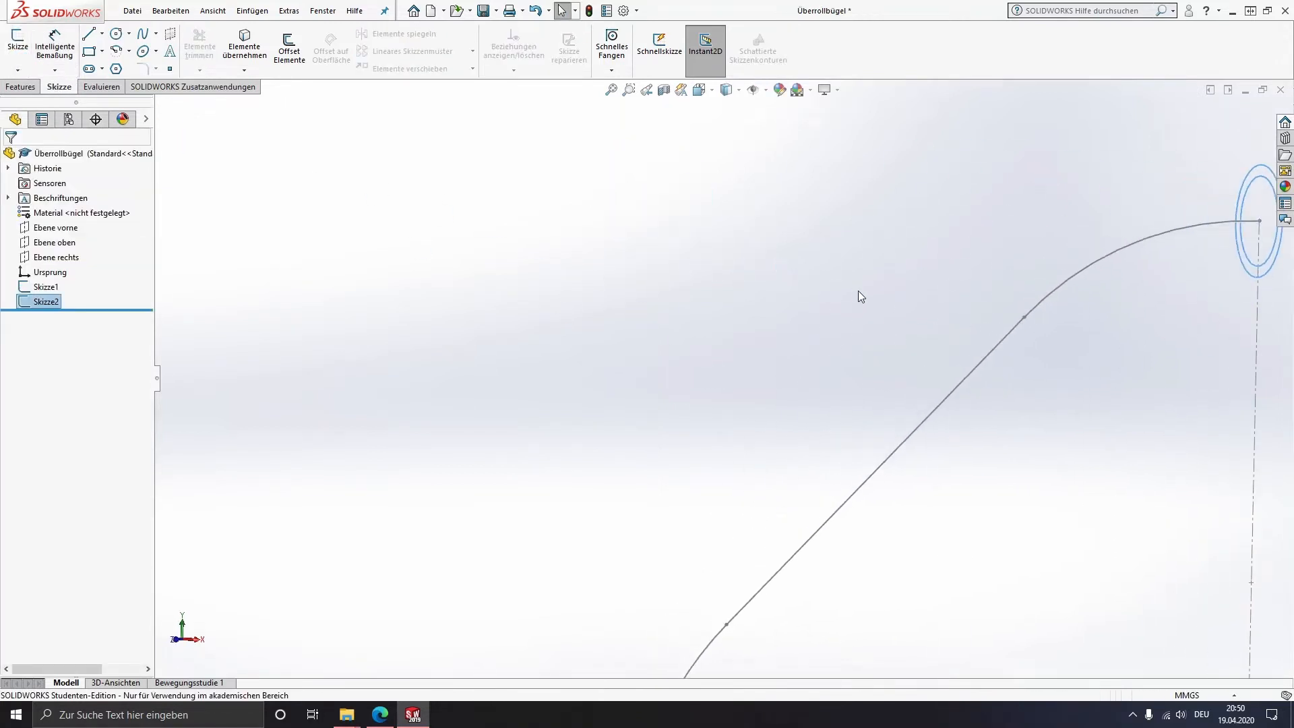
scroll(858, 290, up, 8)
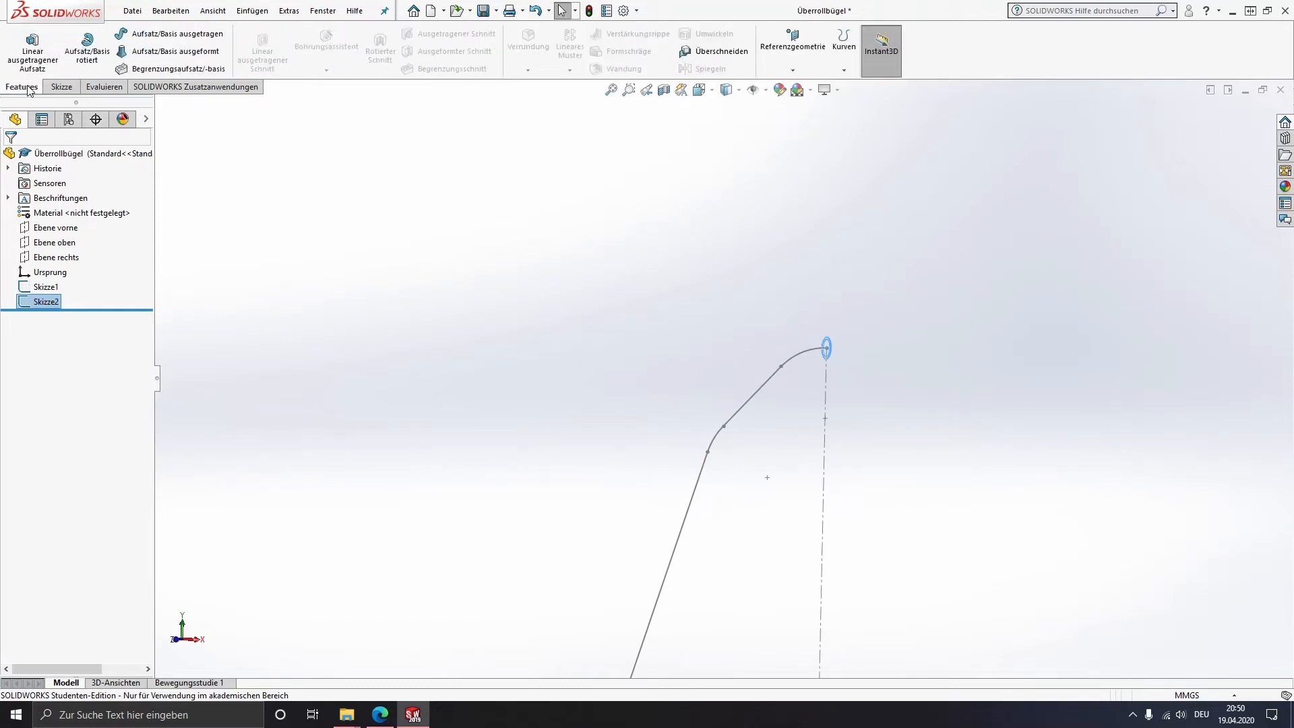
click(20, 87)
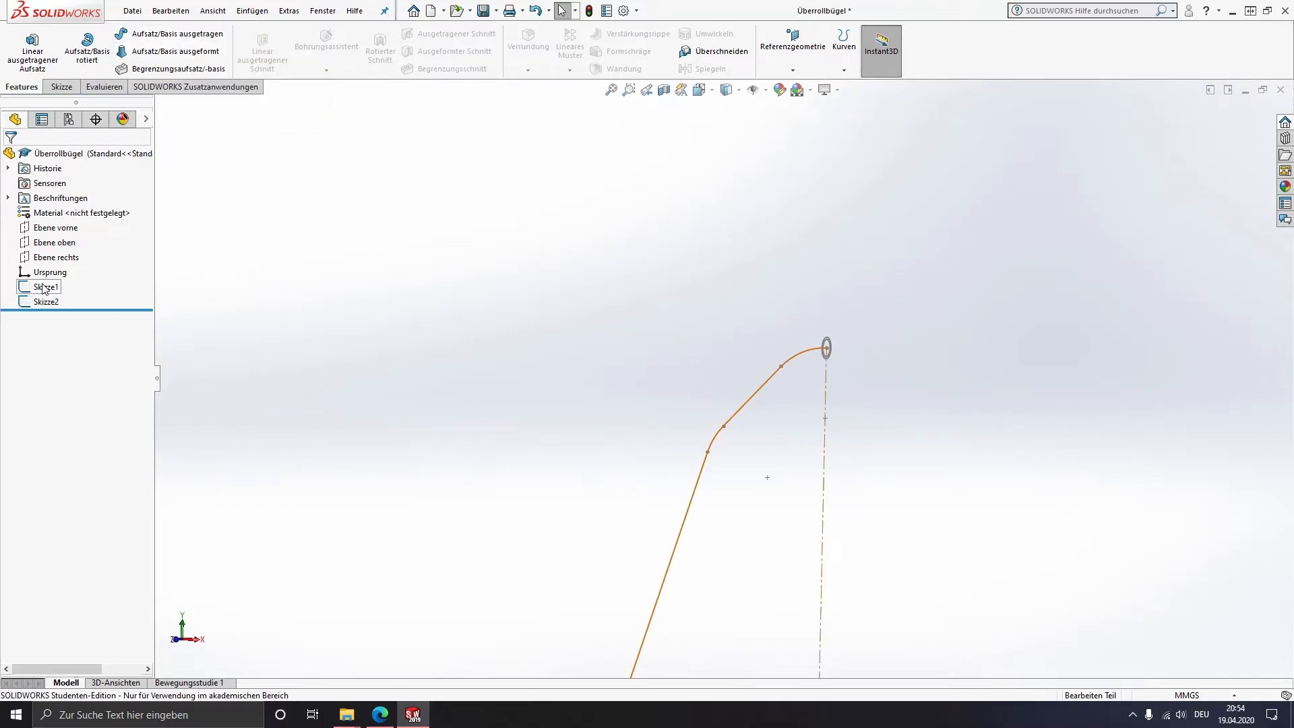
click(44, 289)
ctrl+click(46, 301)
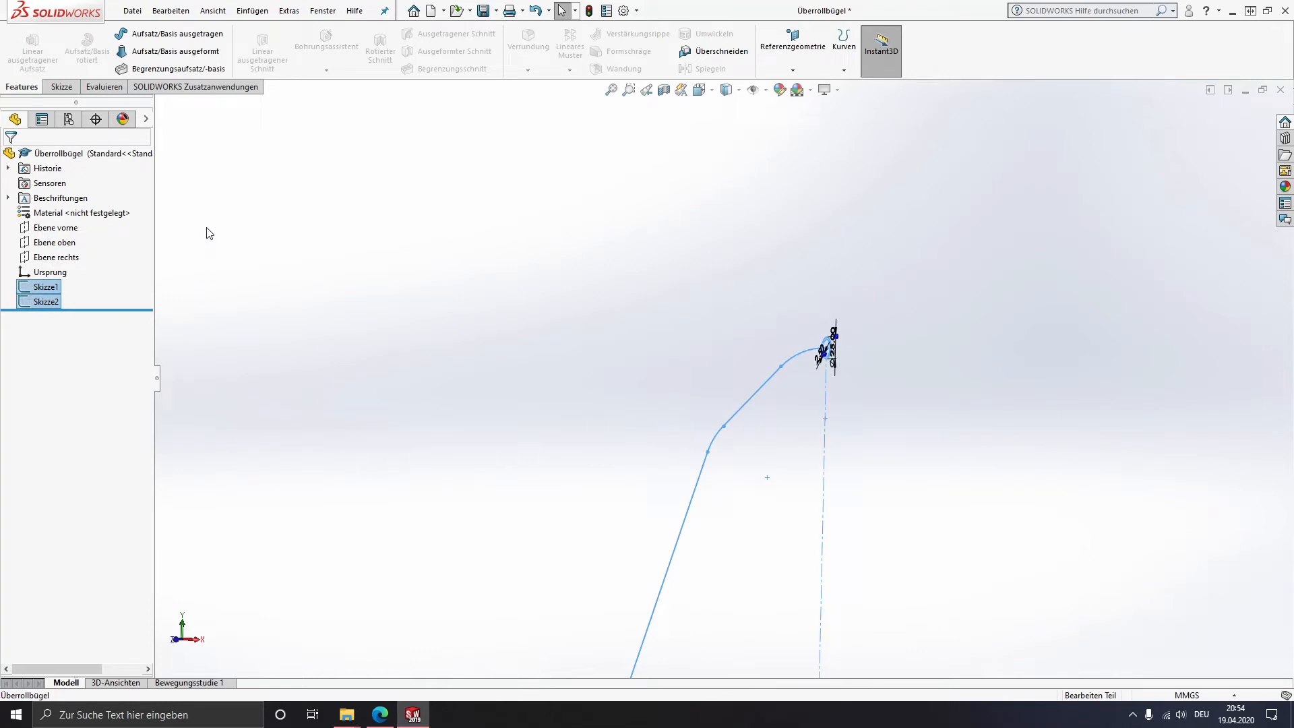
click(162, 33)
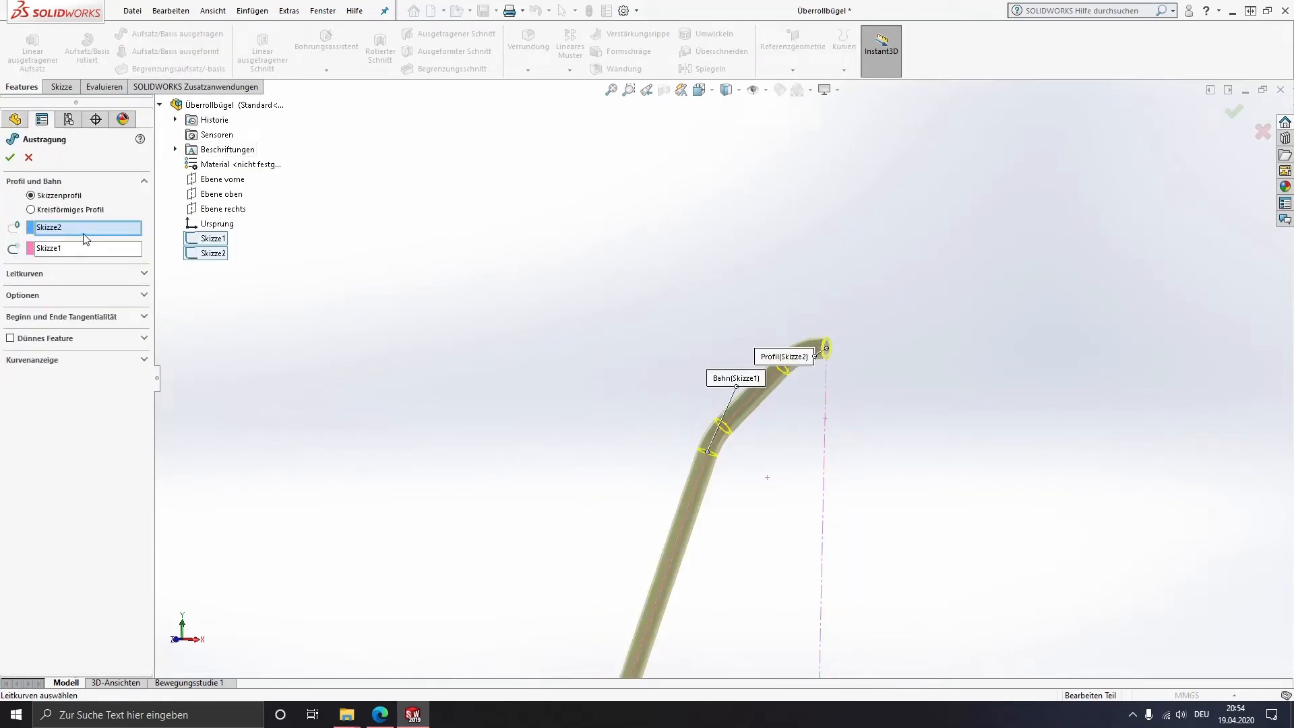
Examine the sweep preview, checking the ring profile at the upper end and the path down to the tube's lower end
scroll(714, 506, up, 3)
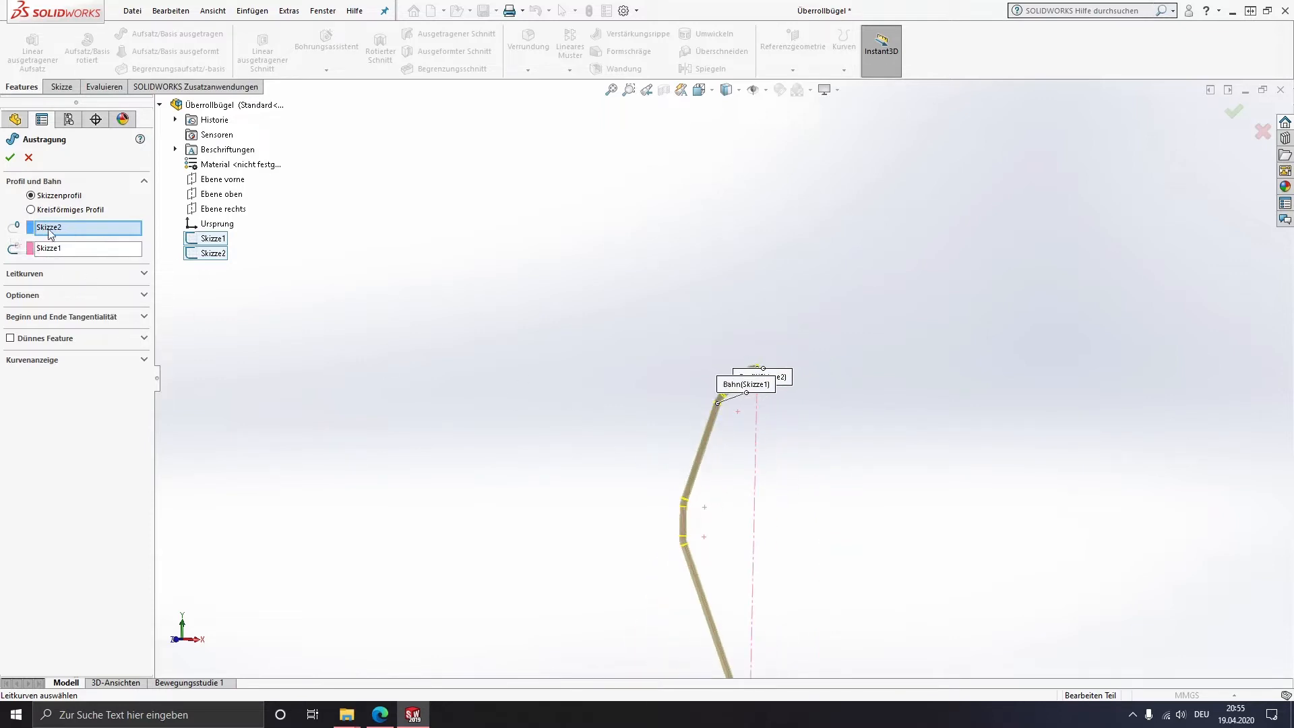
click(71, 228)
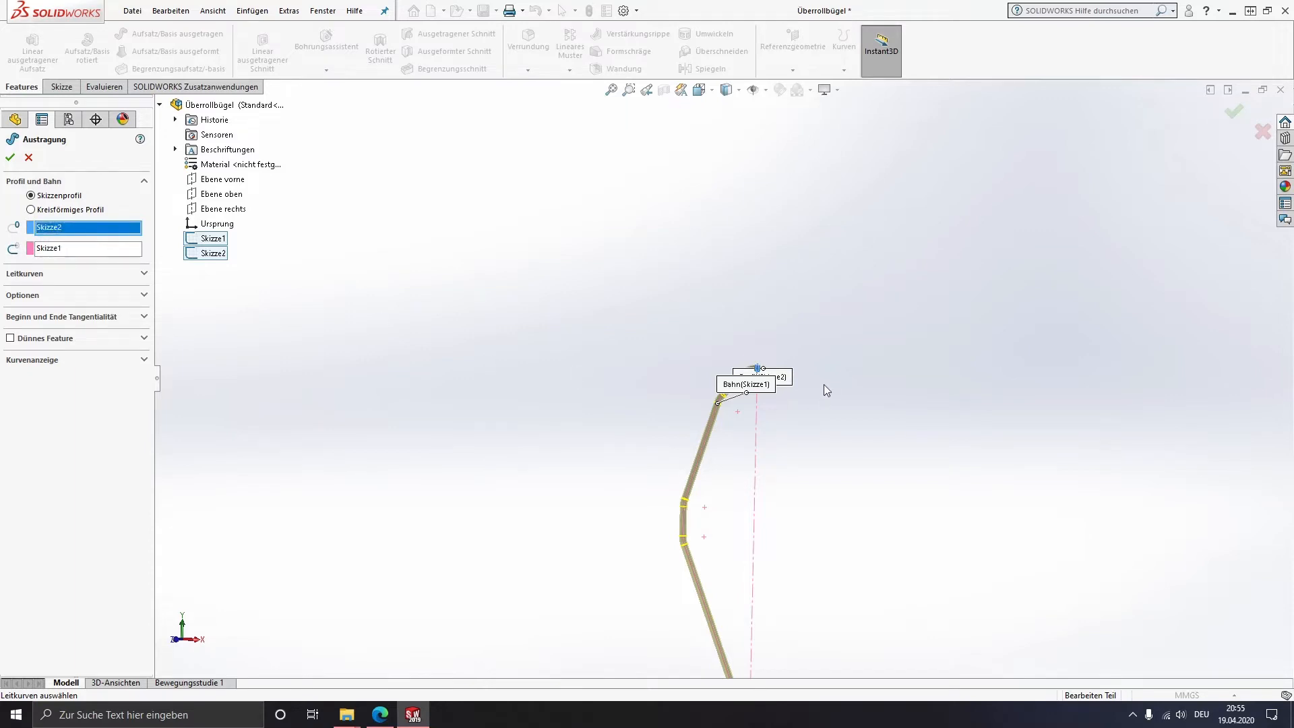
scroll(748, 376, down, 5)
scroll(665, 316, down, 7)
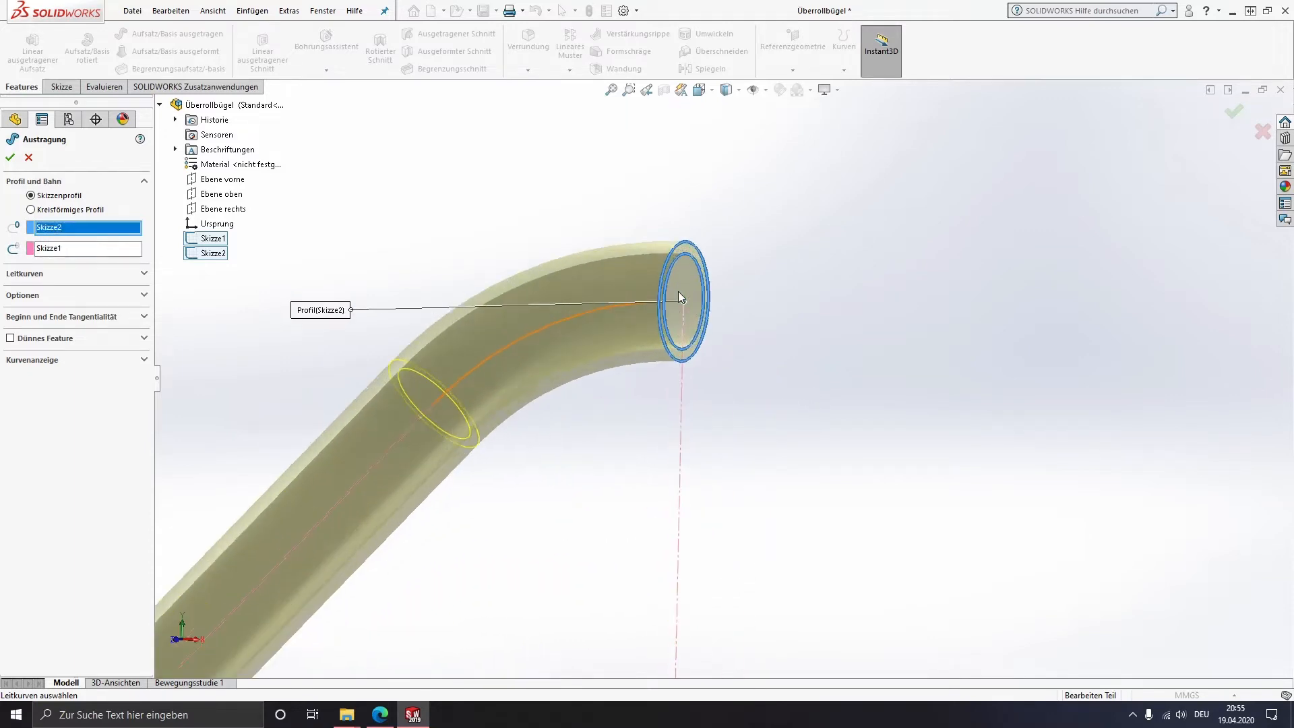
middle_drag(668, 301, 591, 294)
scroll(458, 400, up, 14)
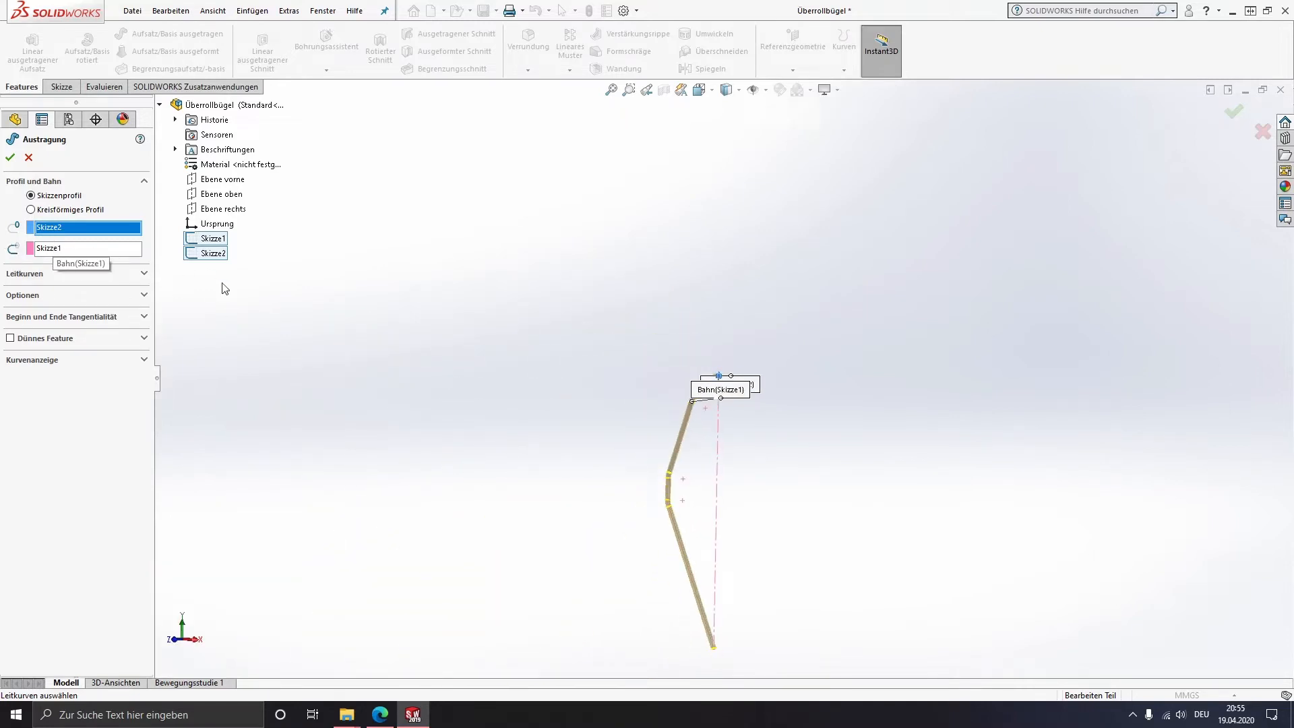
scroll(774, 588, down, 5)
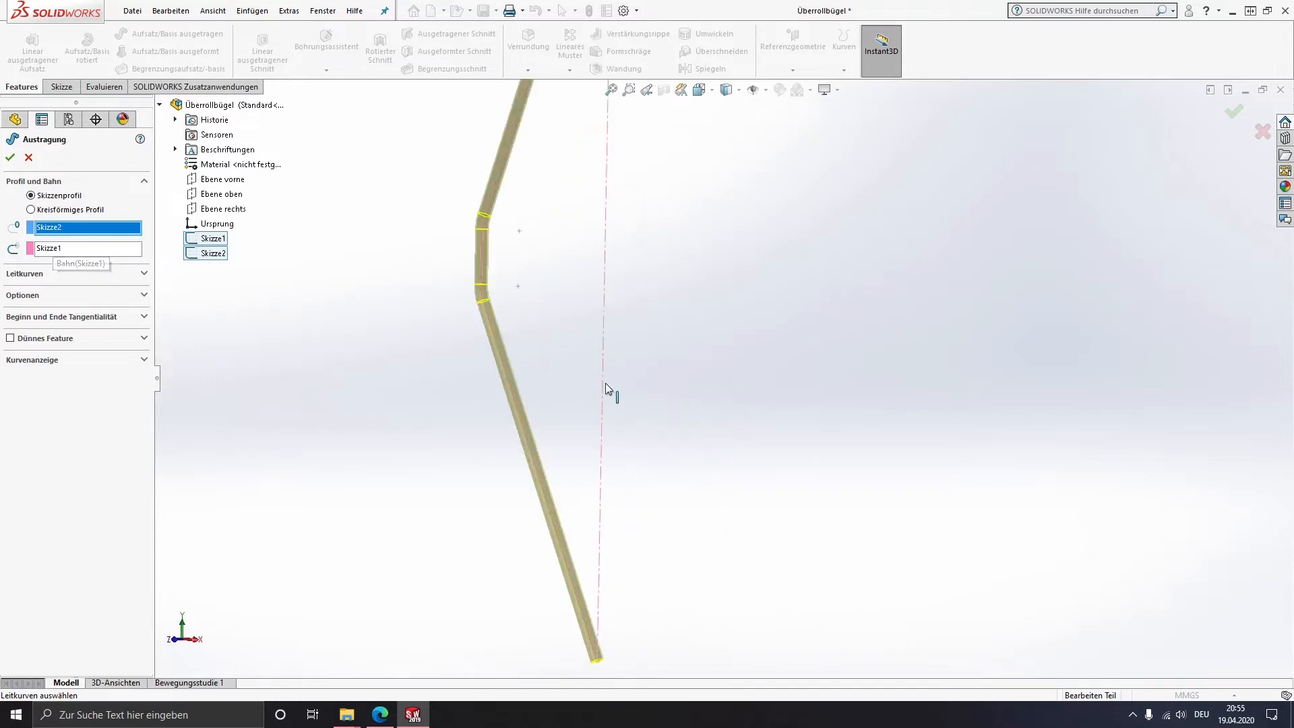
middle_drag(607, 390, 652, 243)
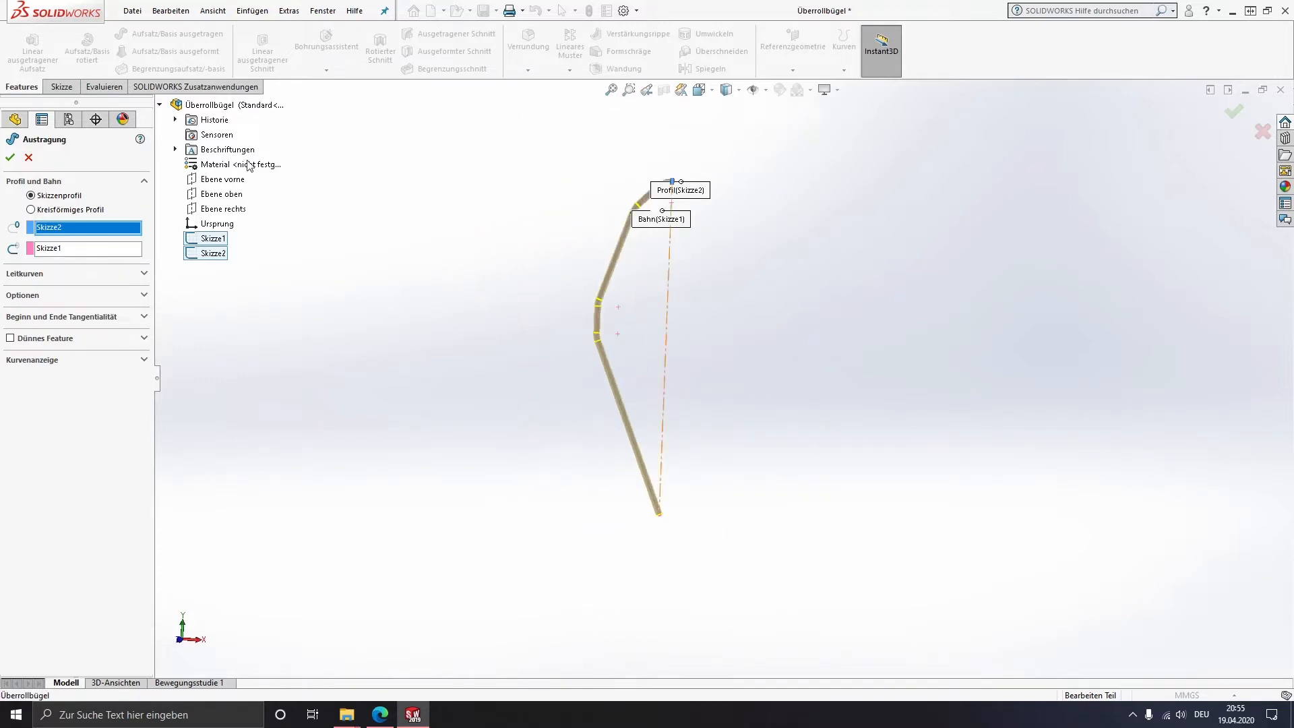
Accept the sweep to create the hollow tube and clear its selection
click(9, 157)
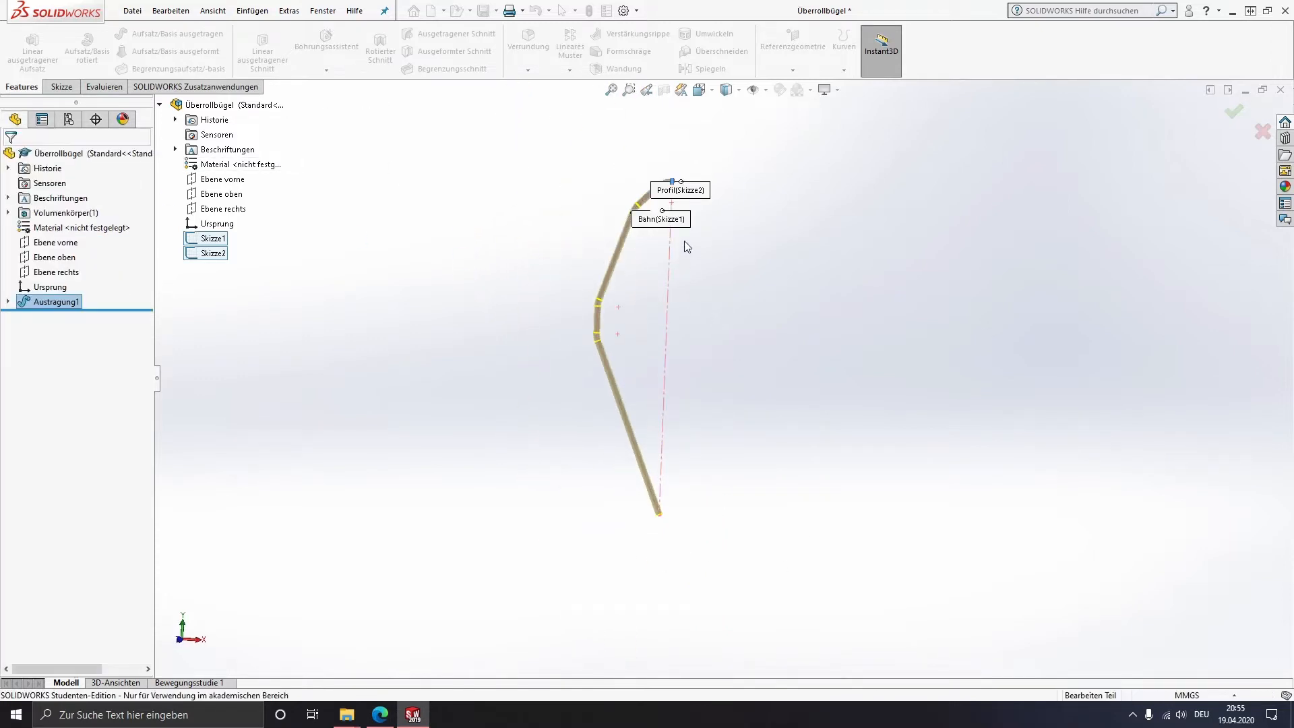
scroll(698, 312, down, 3)
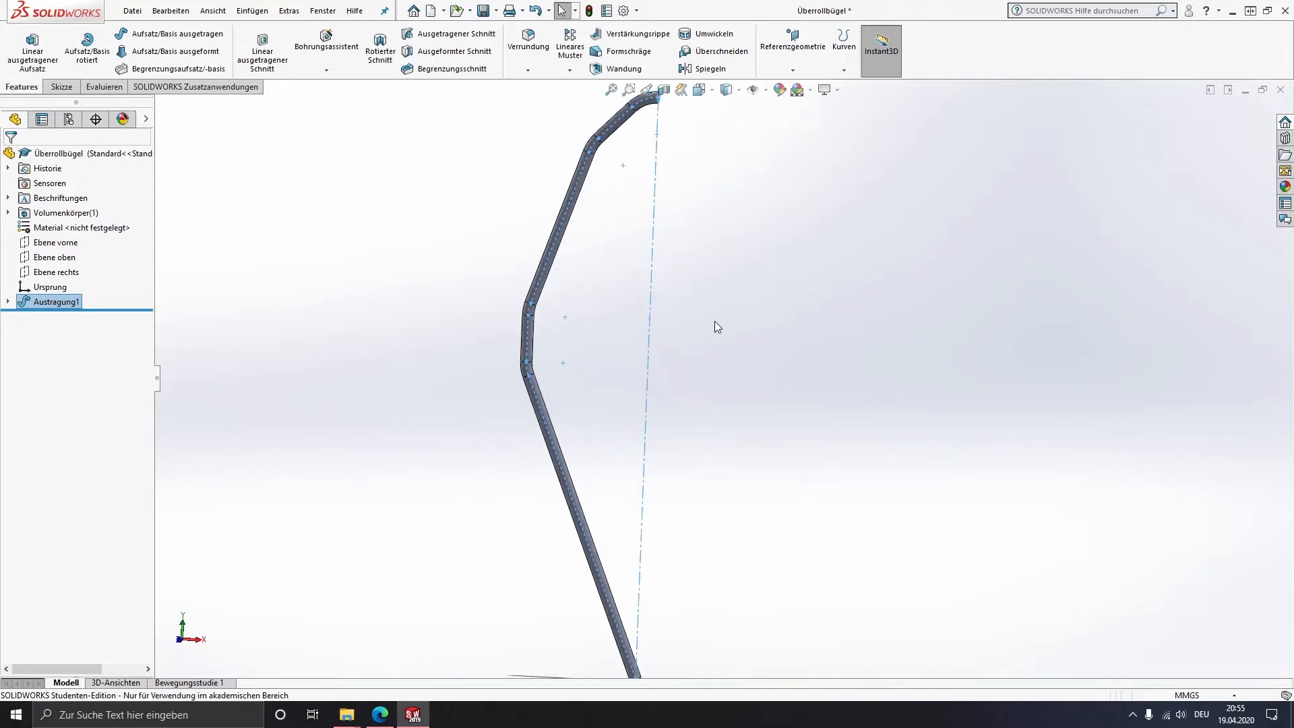
click(716, 320)
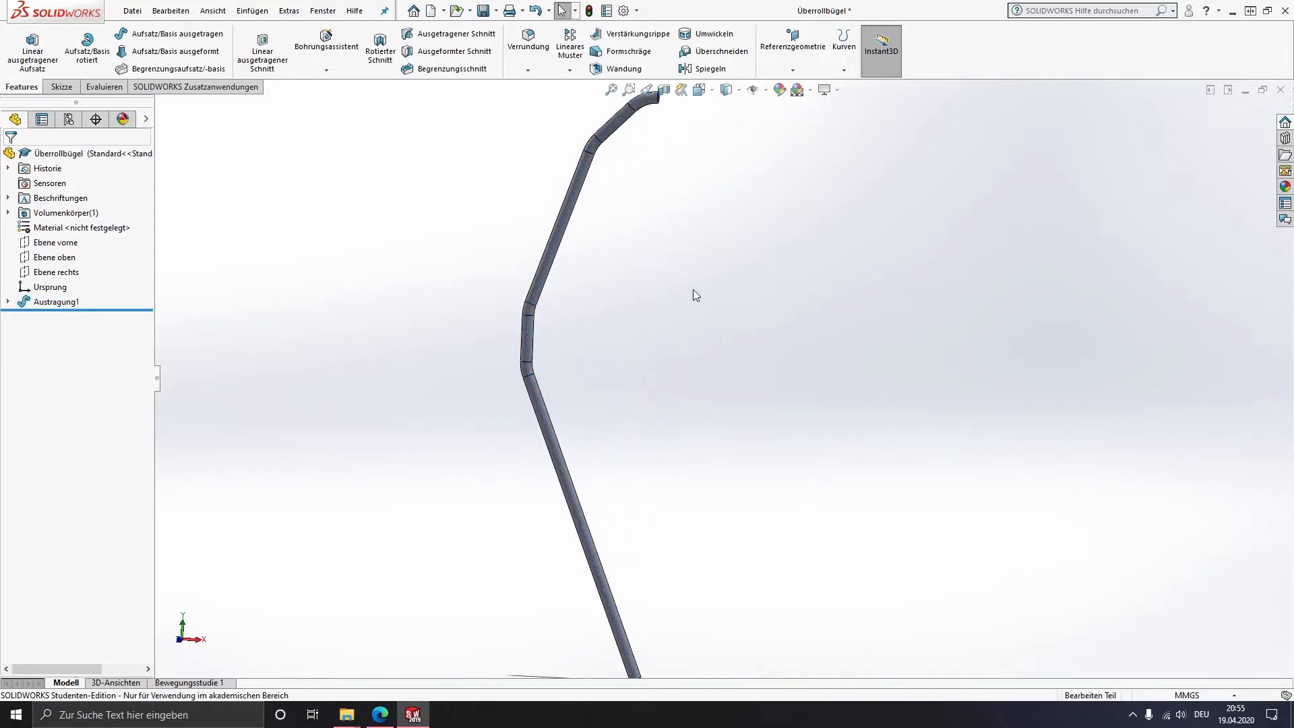
ctrl+middle_drag(670, 353, 608, 242)
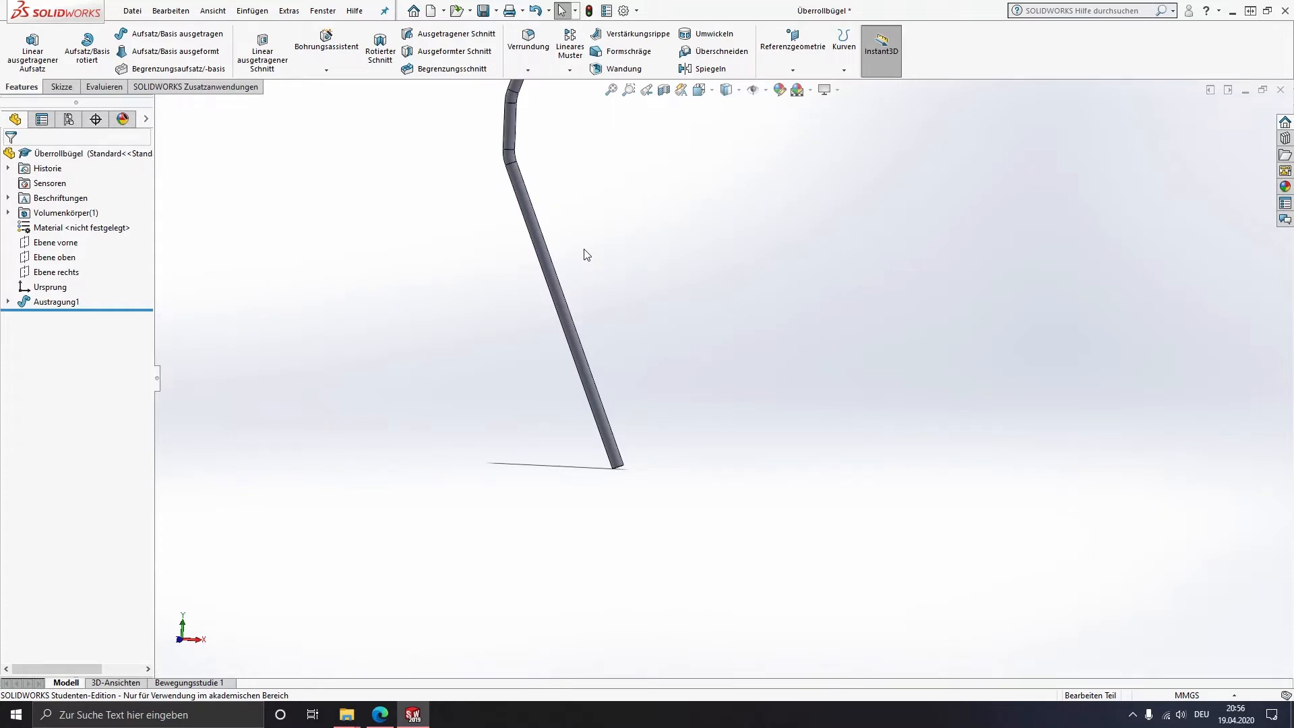
scroll(671, 252, up, 5)
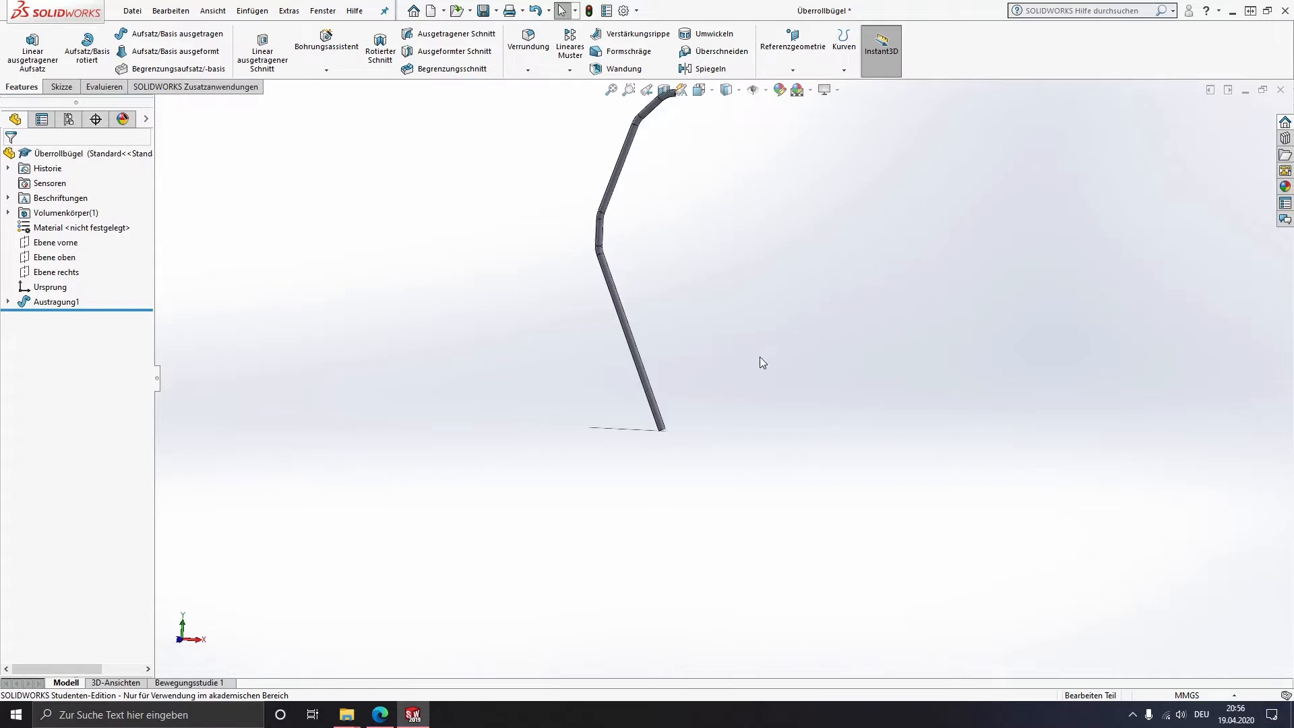
mouse_move(759, 361)
middle_down()
mouse_move(647, 357)
mouse_move(684, 378)
middle_up()
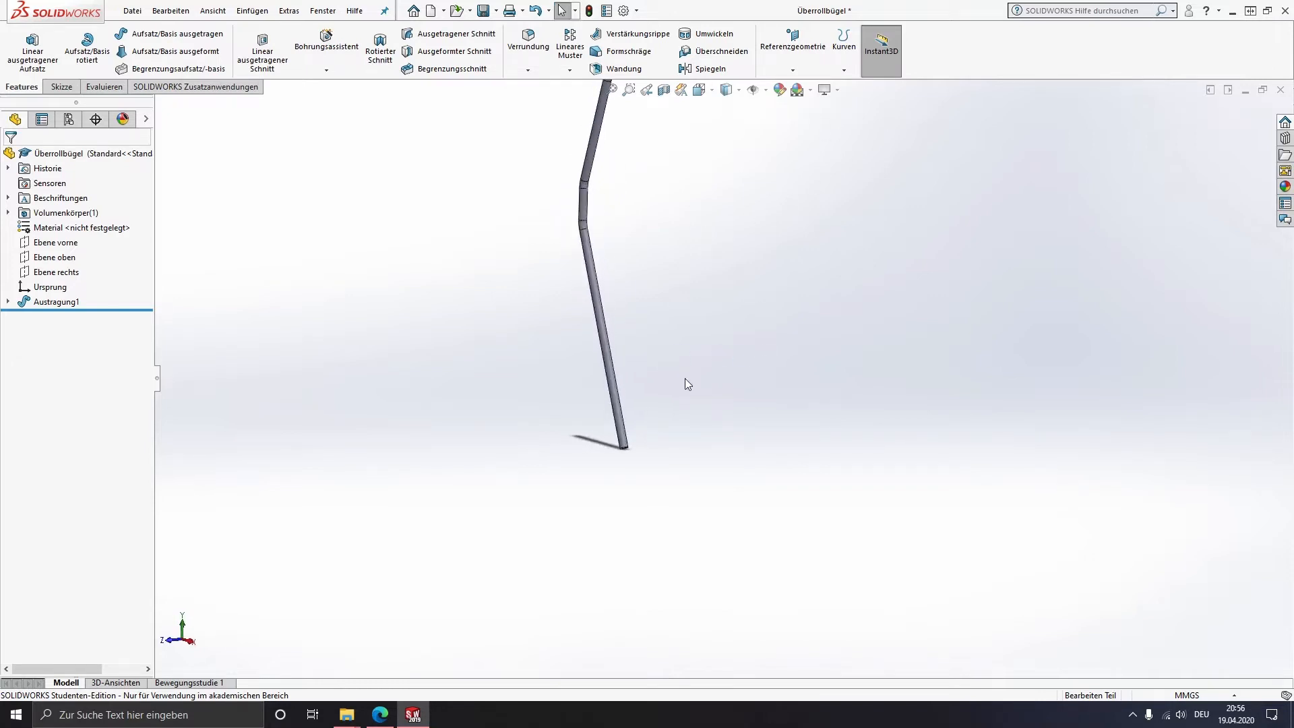
scroll(701, 303, up, 3)
scroll(717, 235, down, 3)
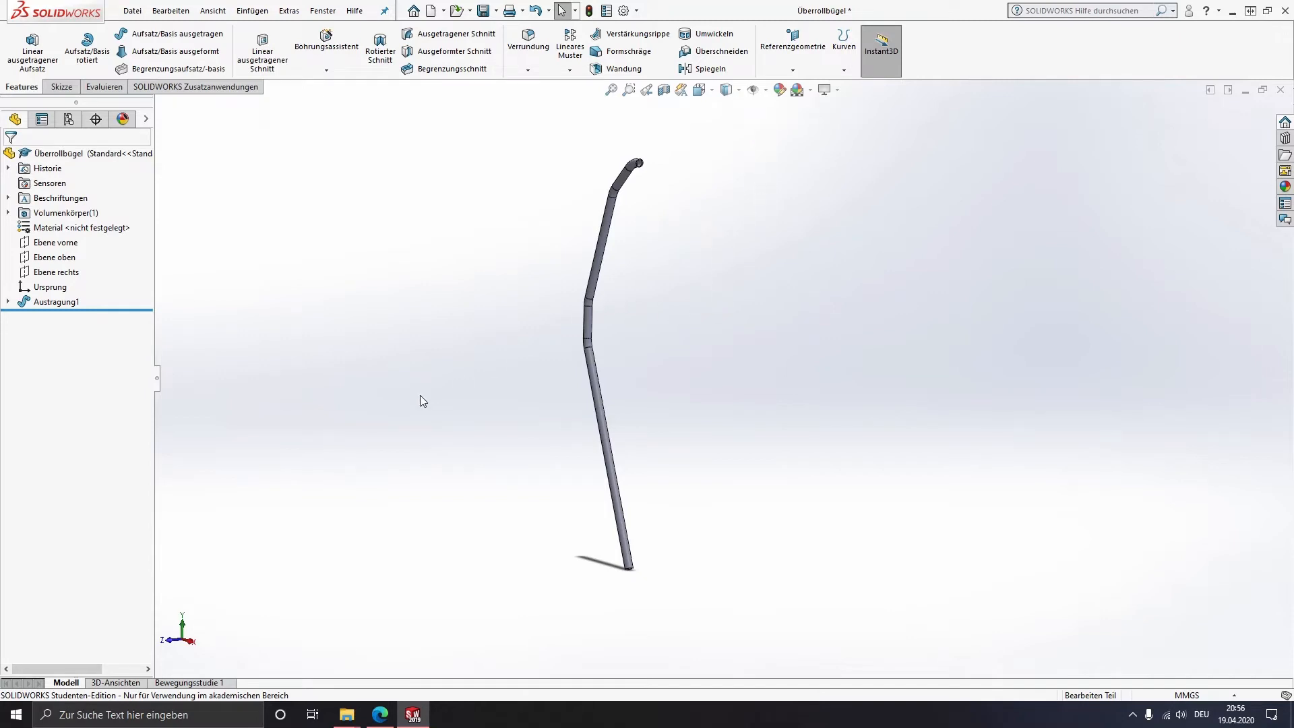
Start a new 3D sketch (3D-Skizze) in the part
click(61, 86)
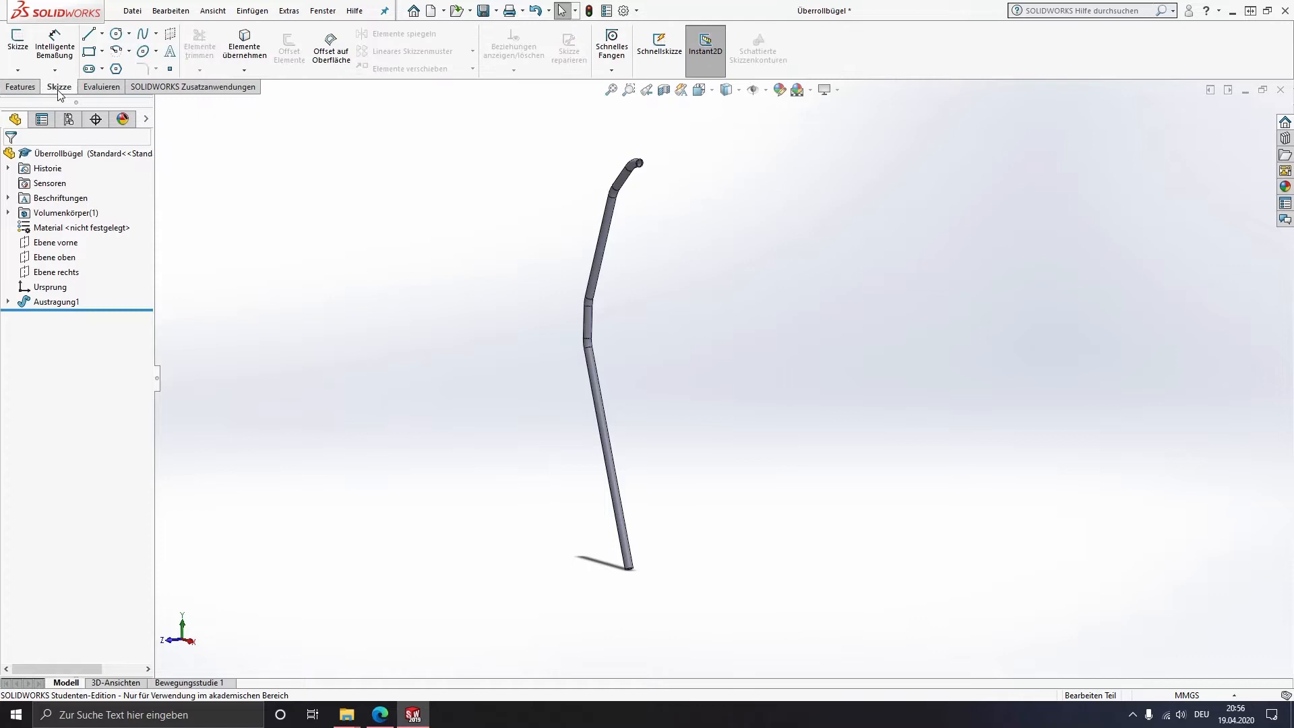
click(17, 71)
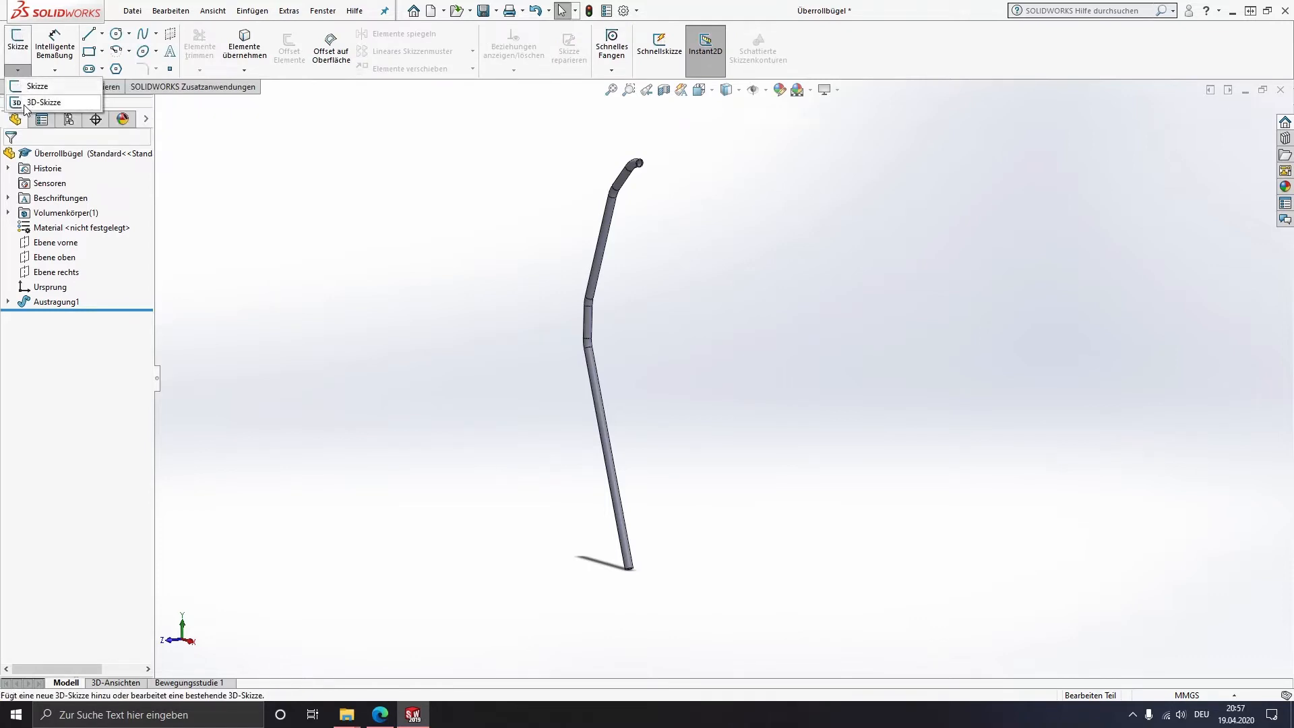
click(24, 106)
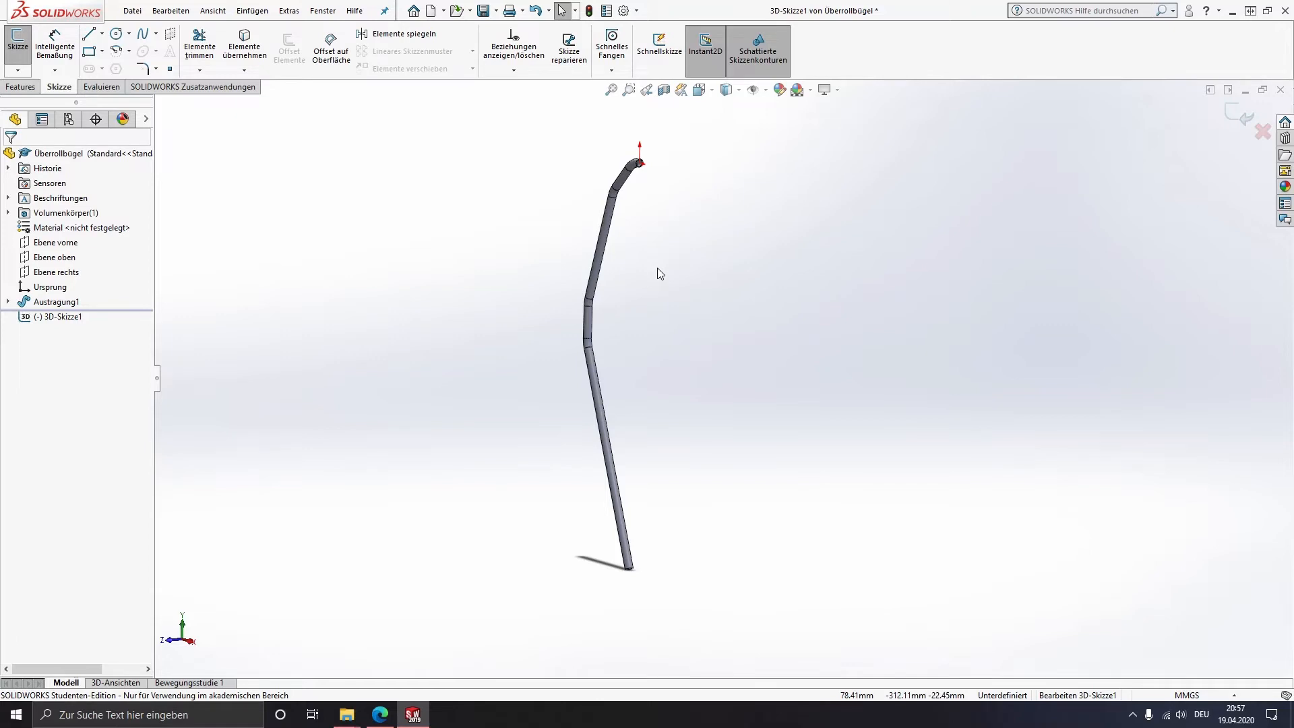
key(l)
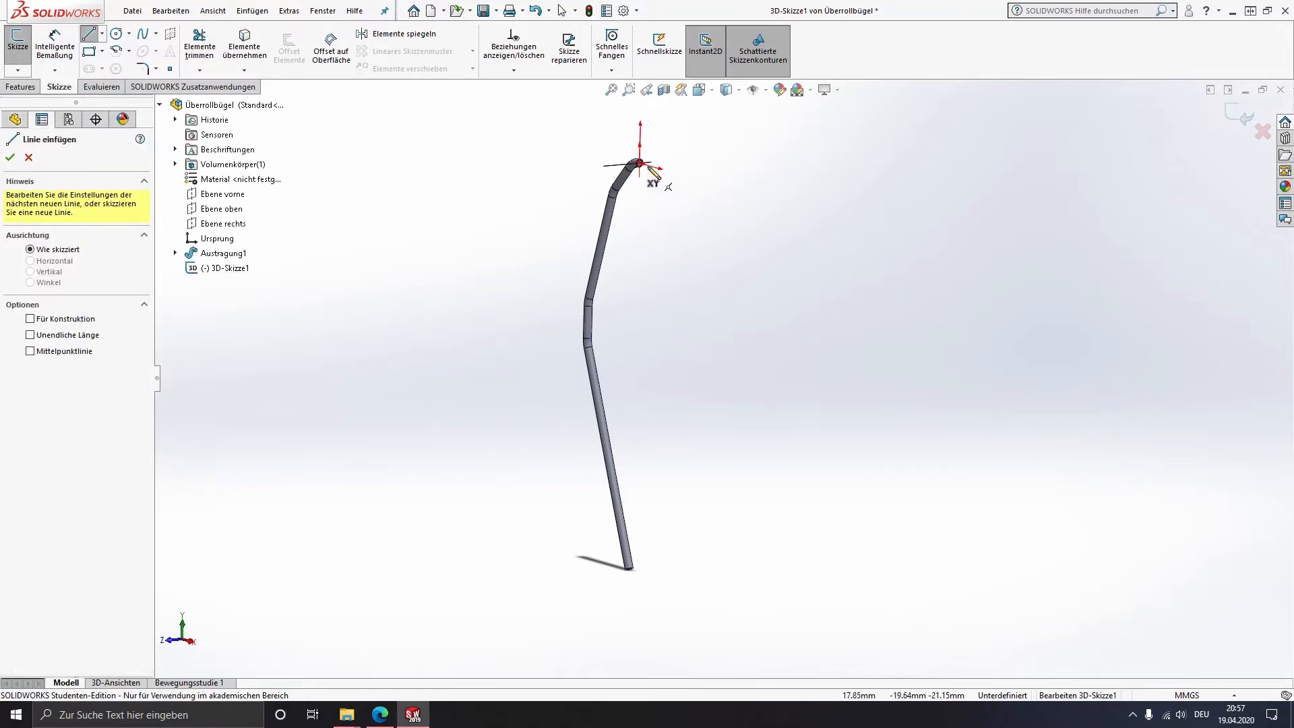
click(638, 164)
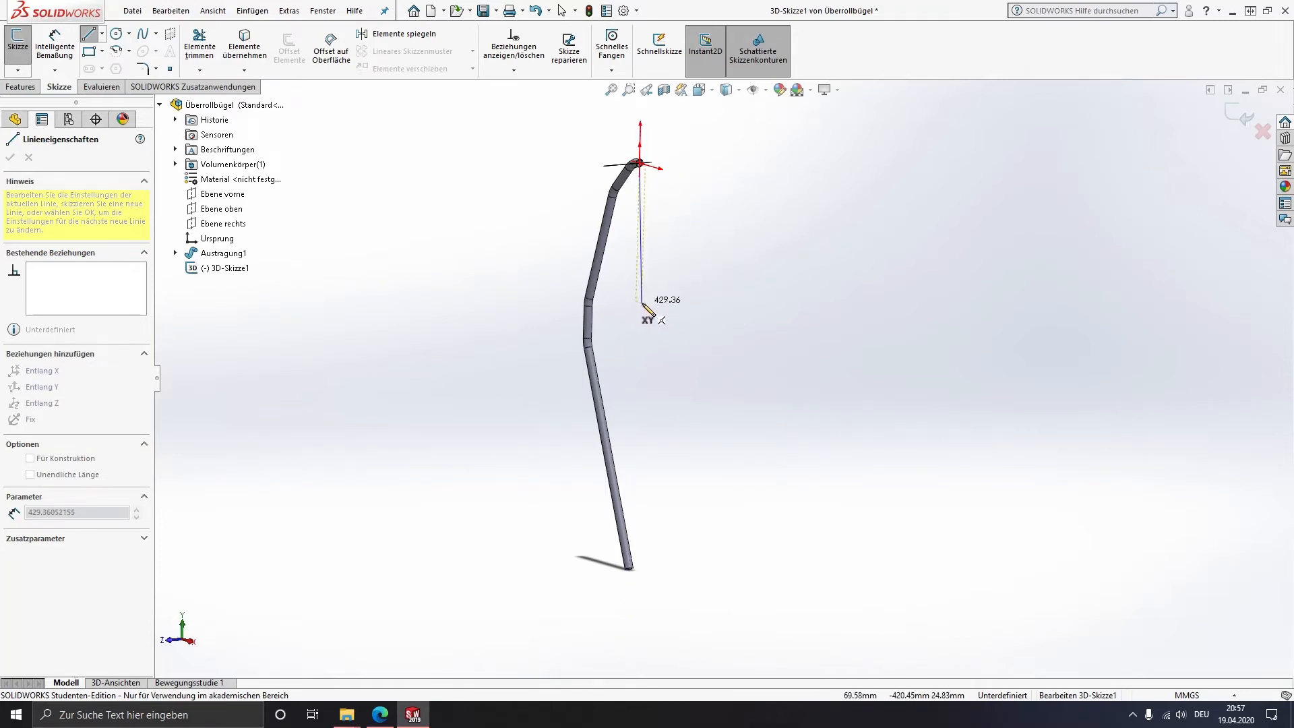
key(Escape)
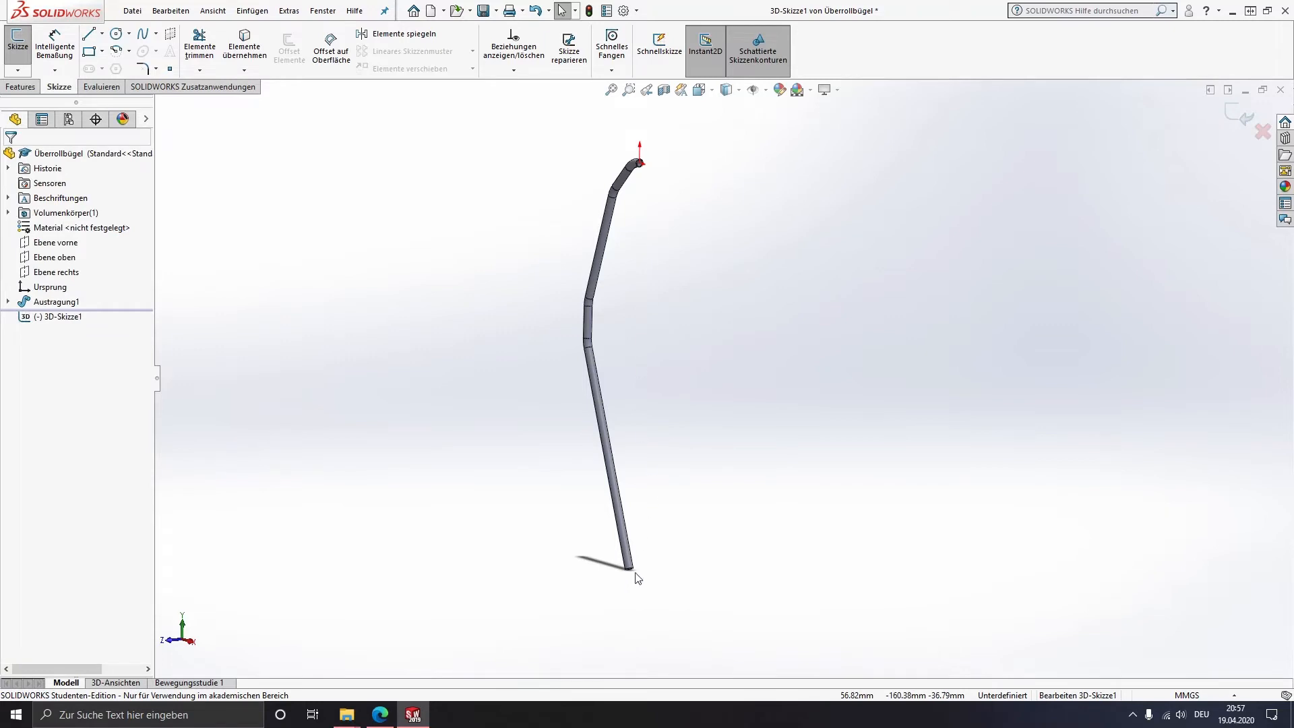
Show Skizze1, the path sketch of the sweep Austragung1, in the model
scroll(654, 575, down, 1)
scroll(664, 557, down, 1)
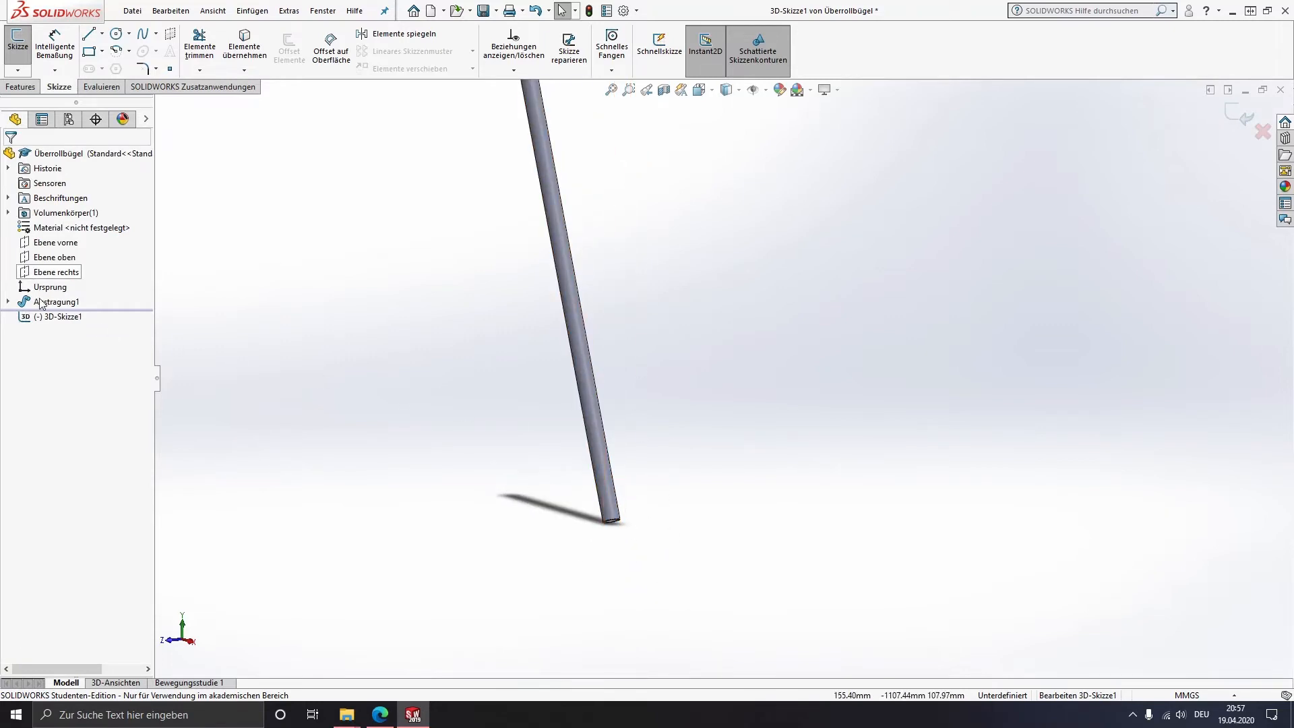
click(7, 301)
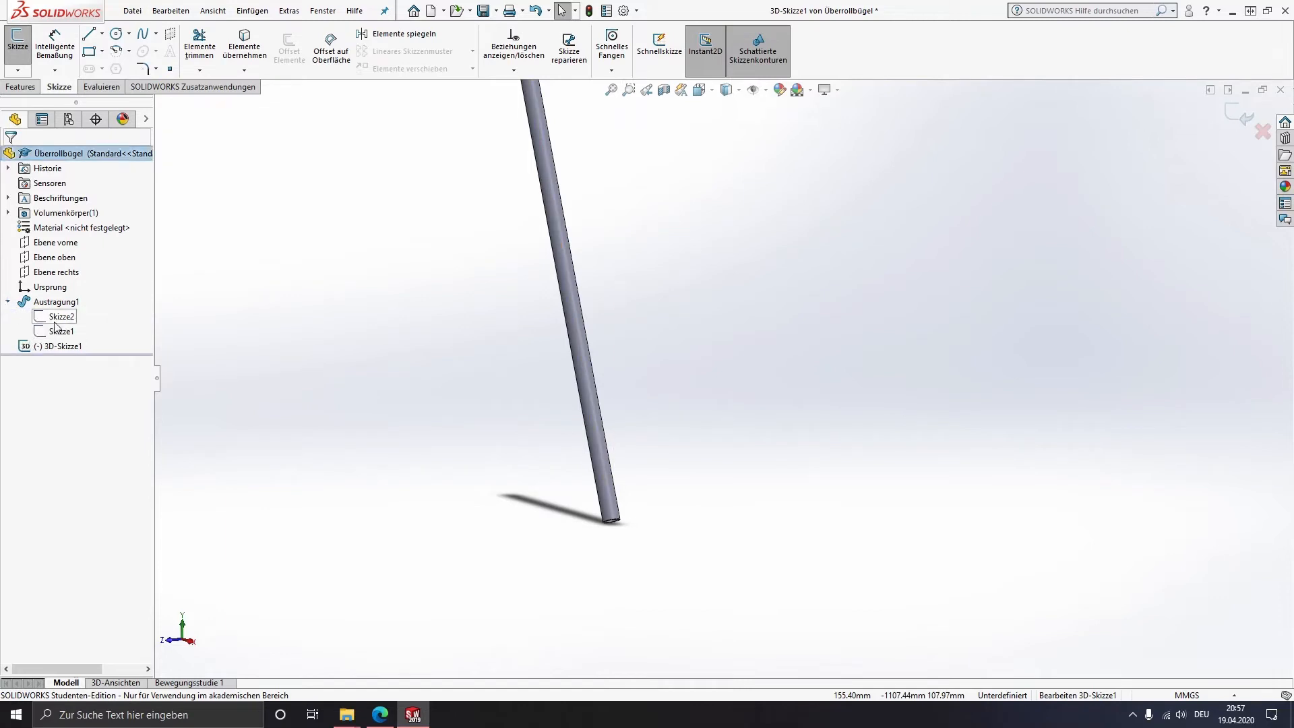
click(61, 332)
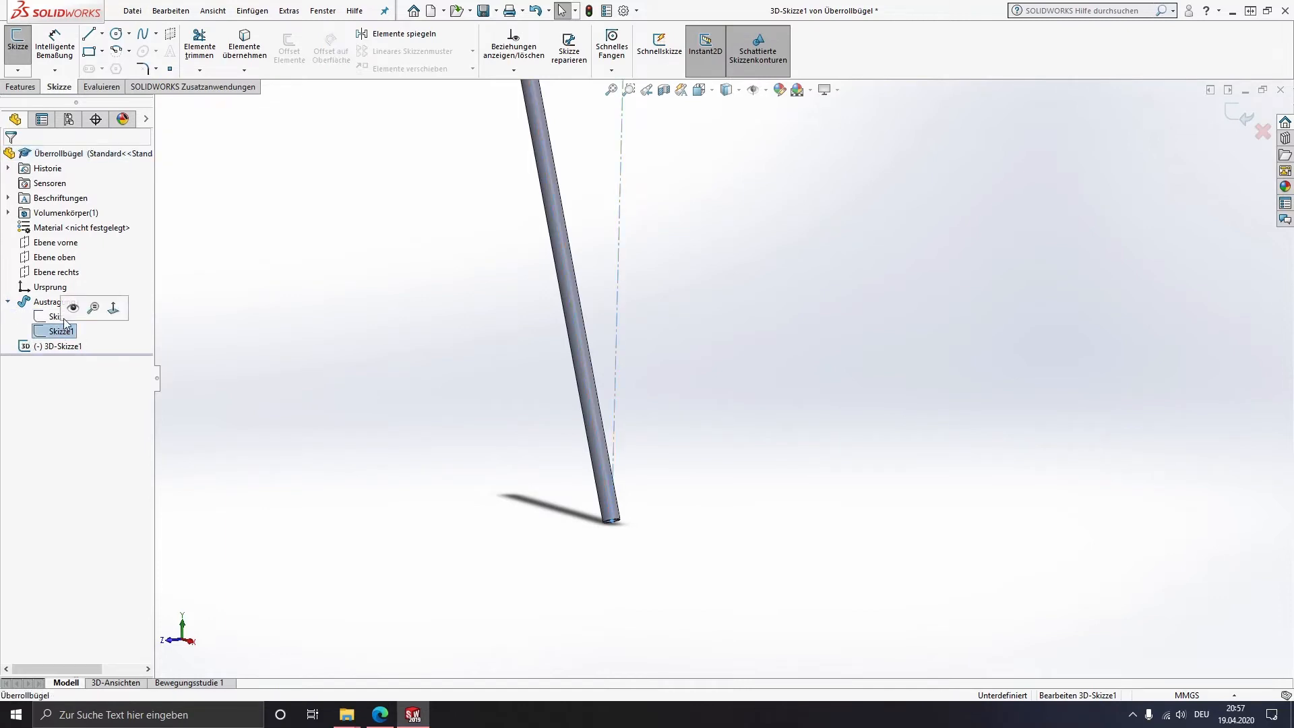
click(73, 313)
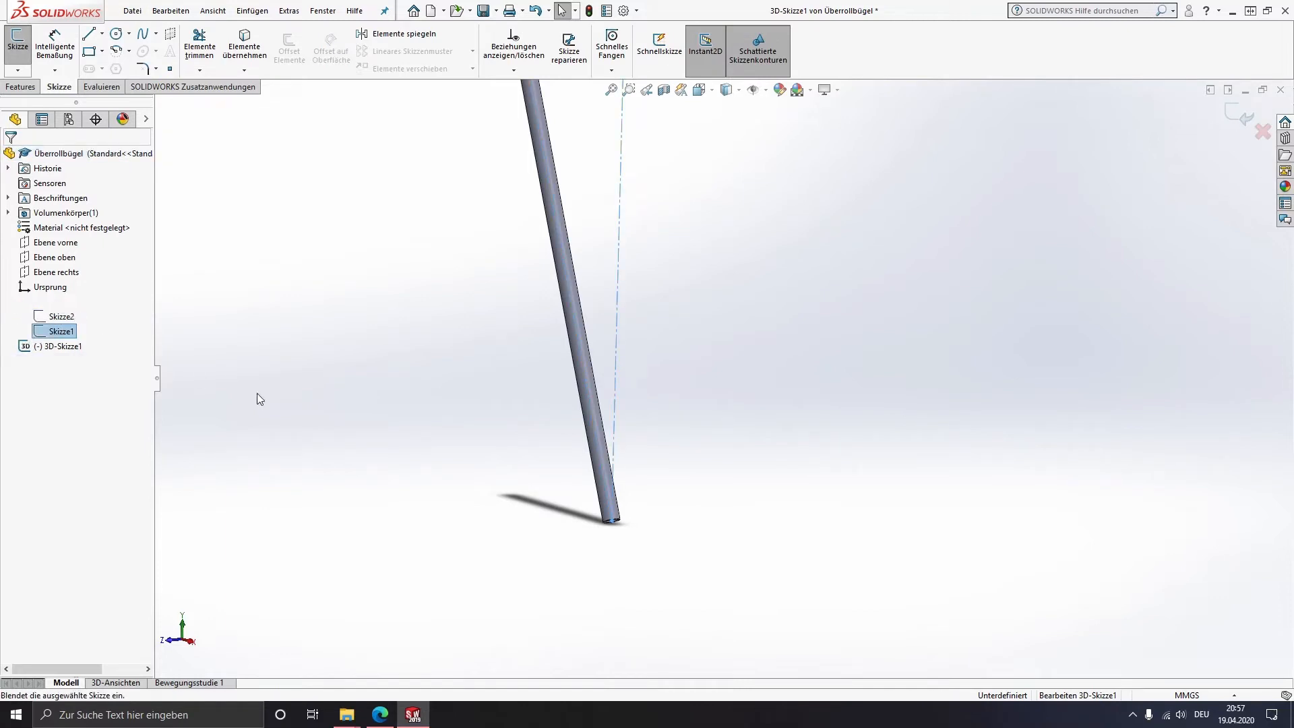
middle_drag(603, 490, 586, 401)
click(8, 301)
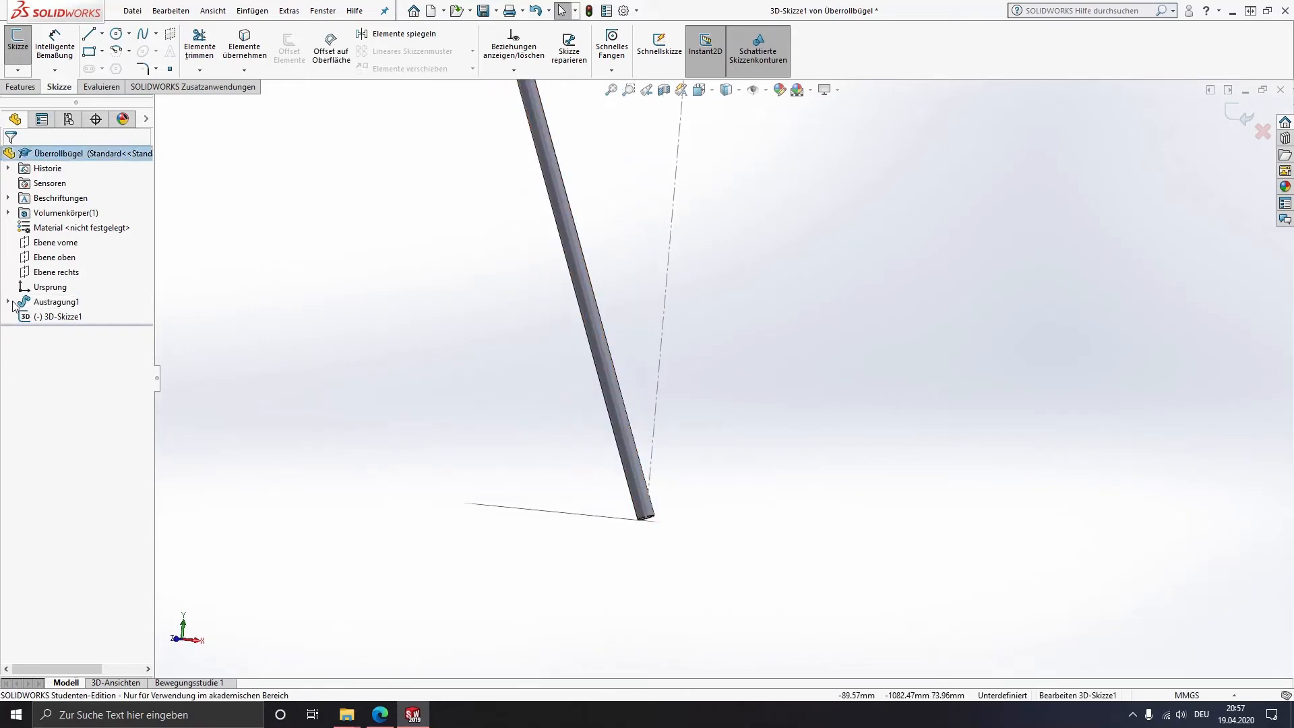
Place a sketch point on the path line inside the tube's lower straight section
scroll(585, 353, up, 1)
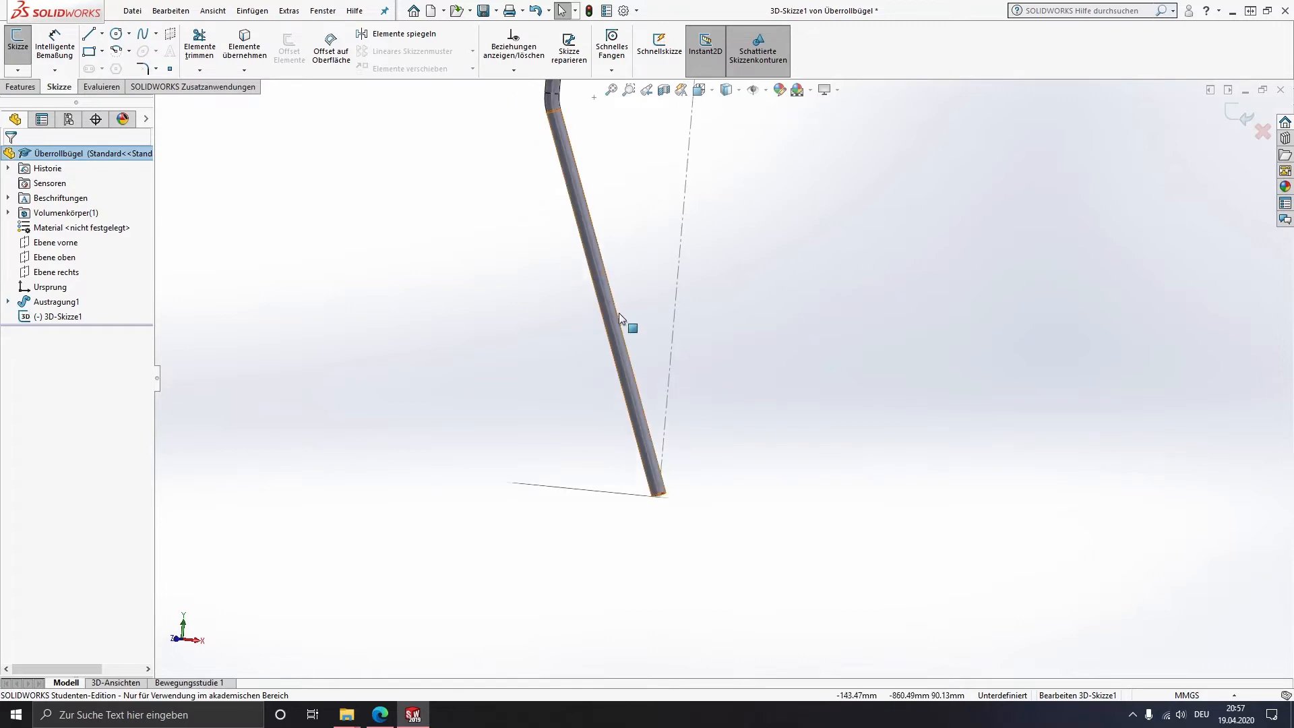
click(170, 68)
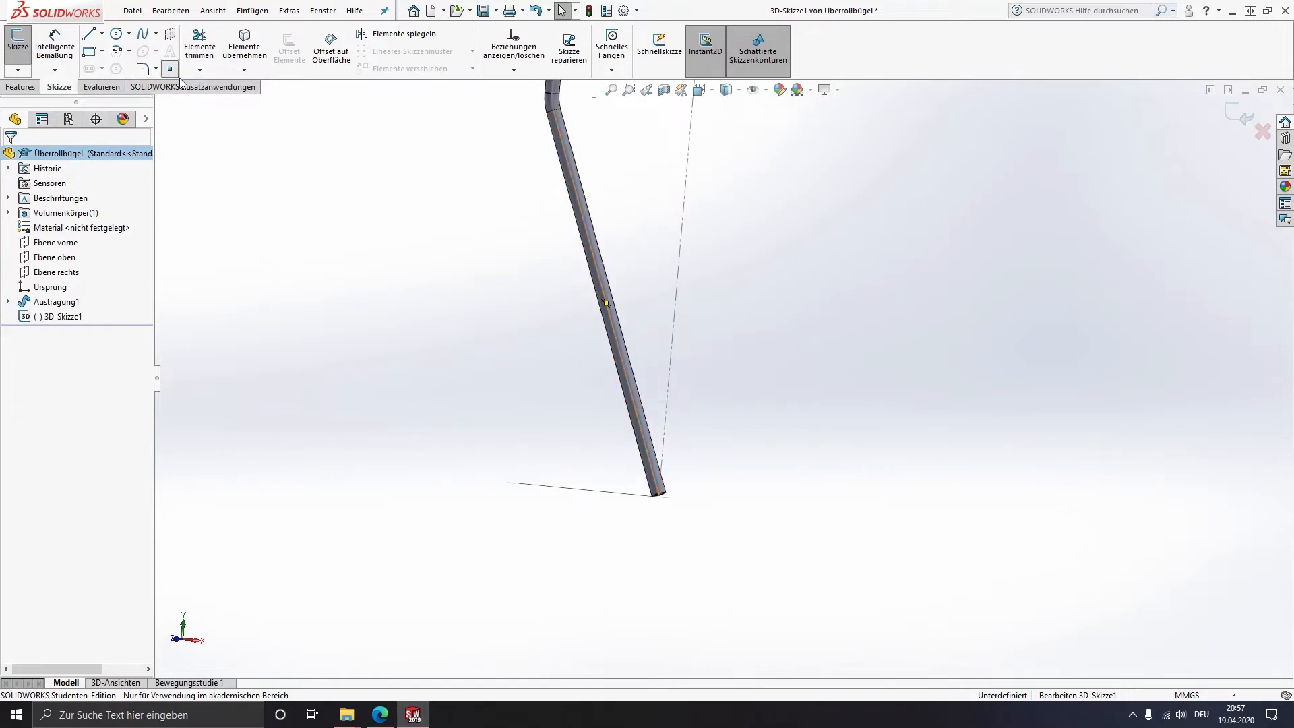
click(630, 381)
key(Escape)
Draw a construction centerline about 231 mm long from the origin in the negative X direction
scroll(626, 297, up, 3)
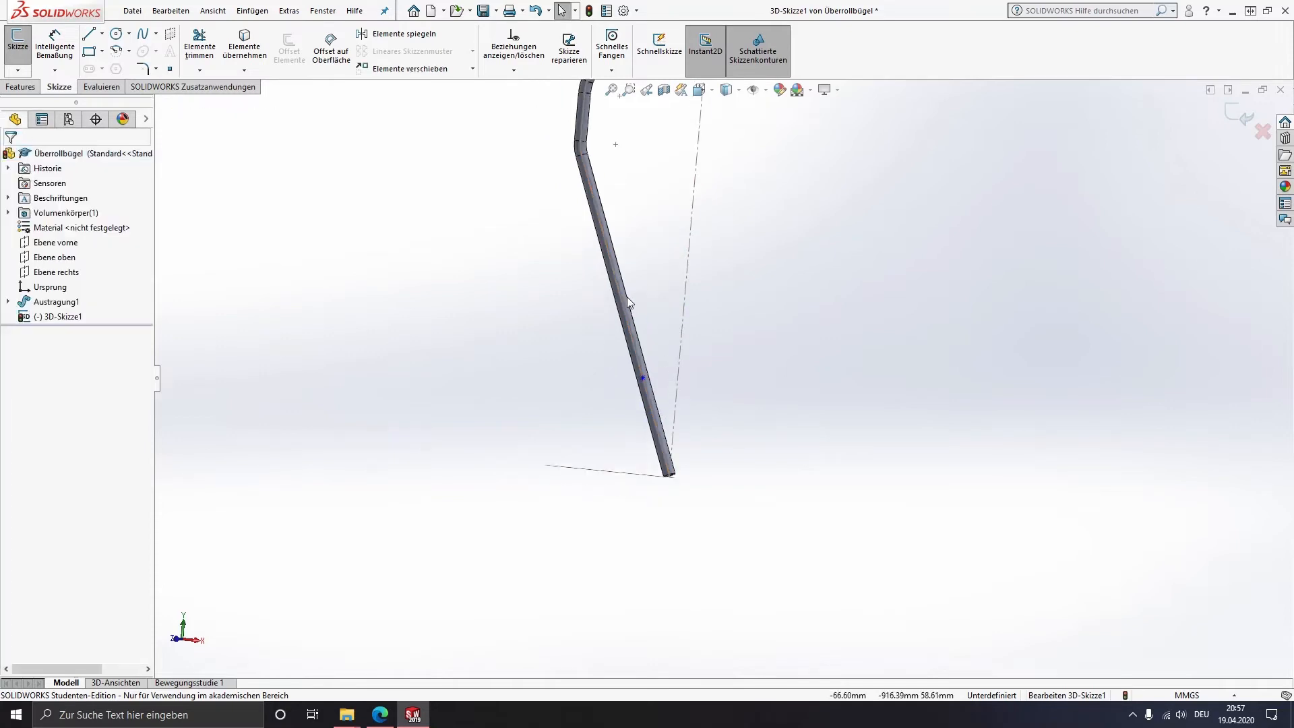
click(102, 33)
click(113, 50)
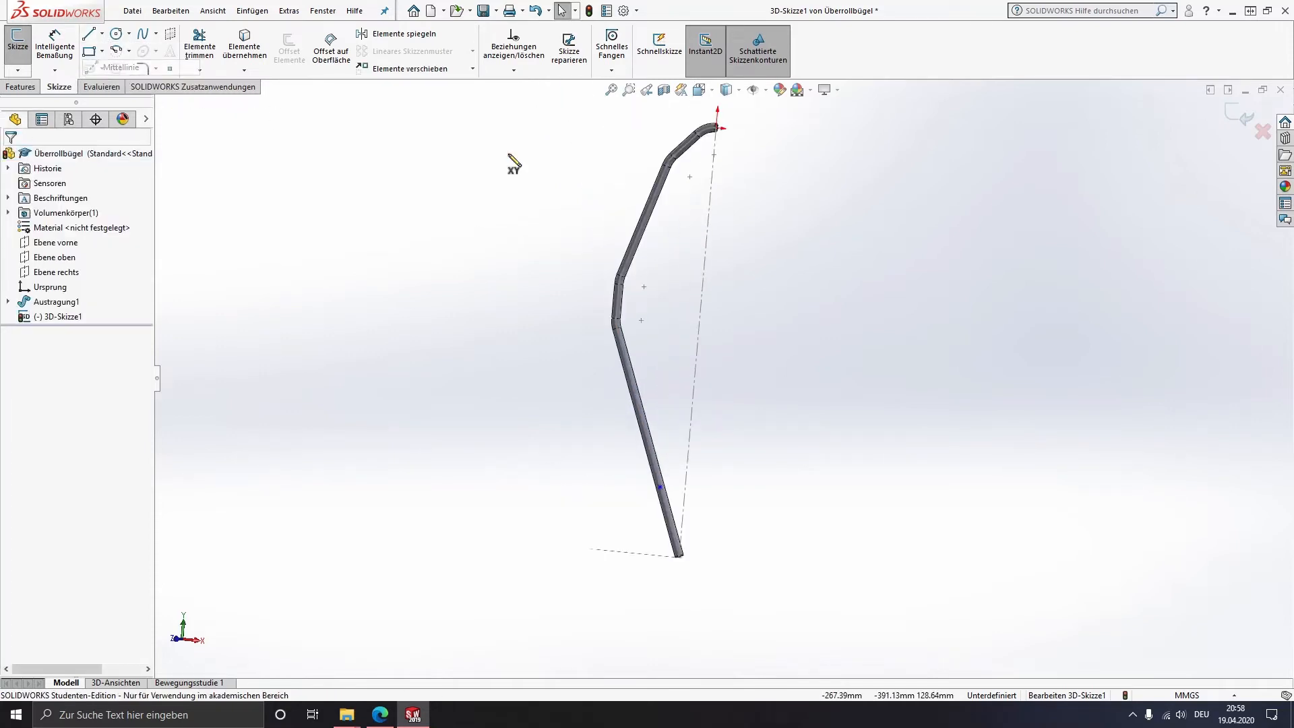
click(716, 128)
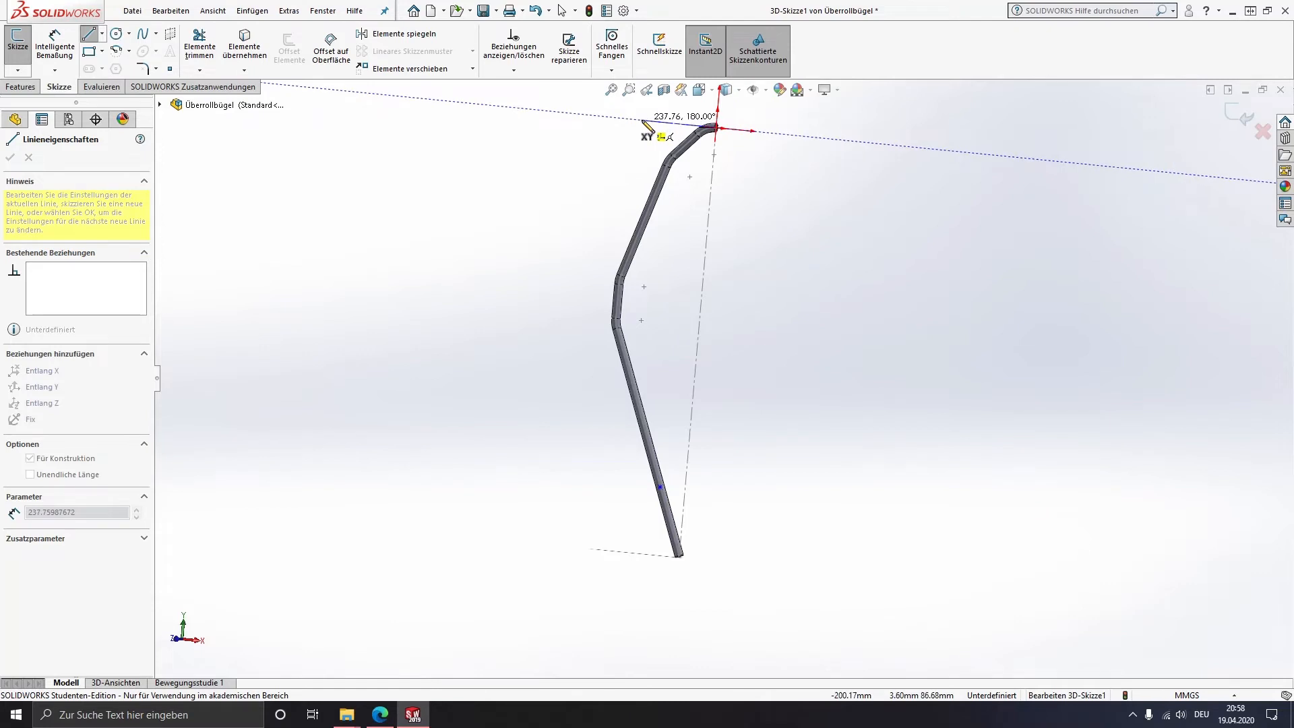
click(644, 120)
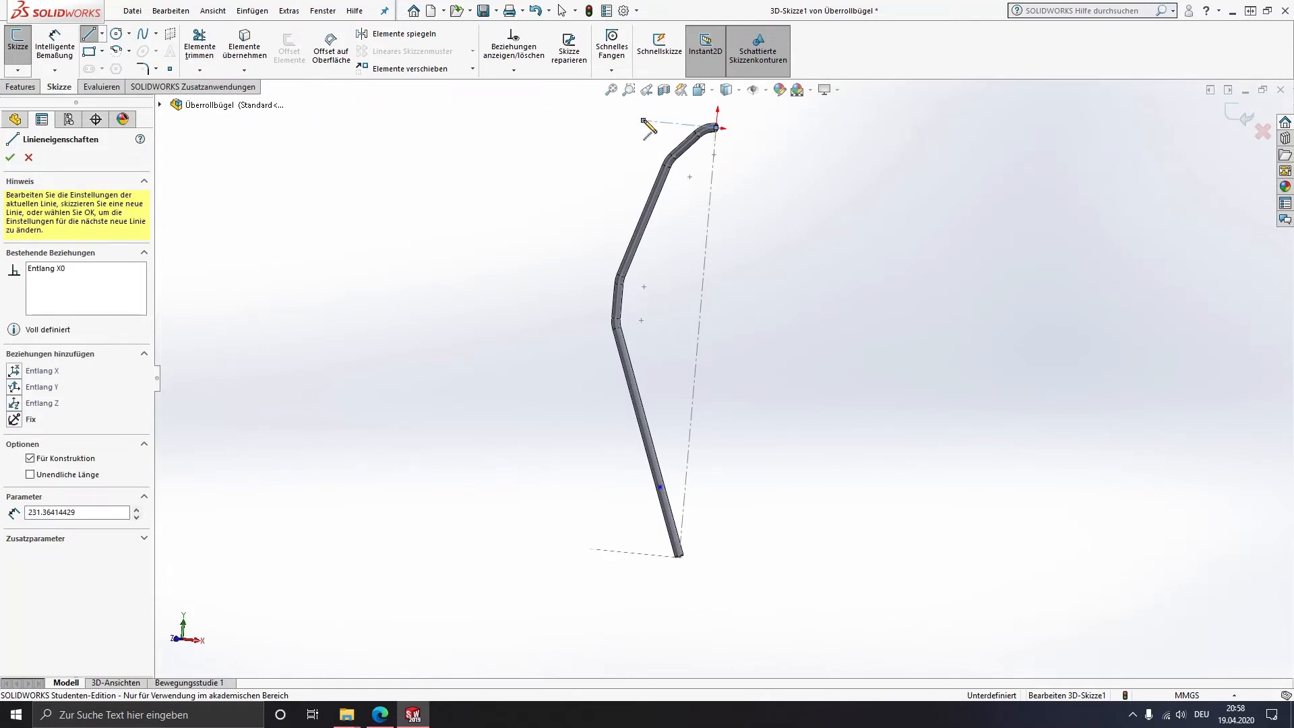
key(Escape)
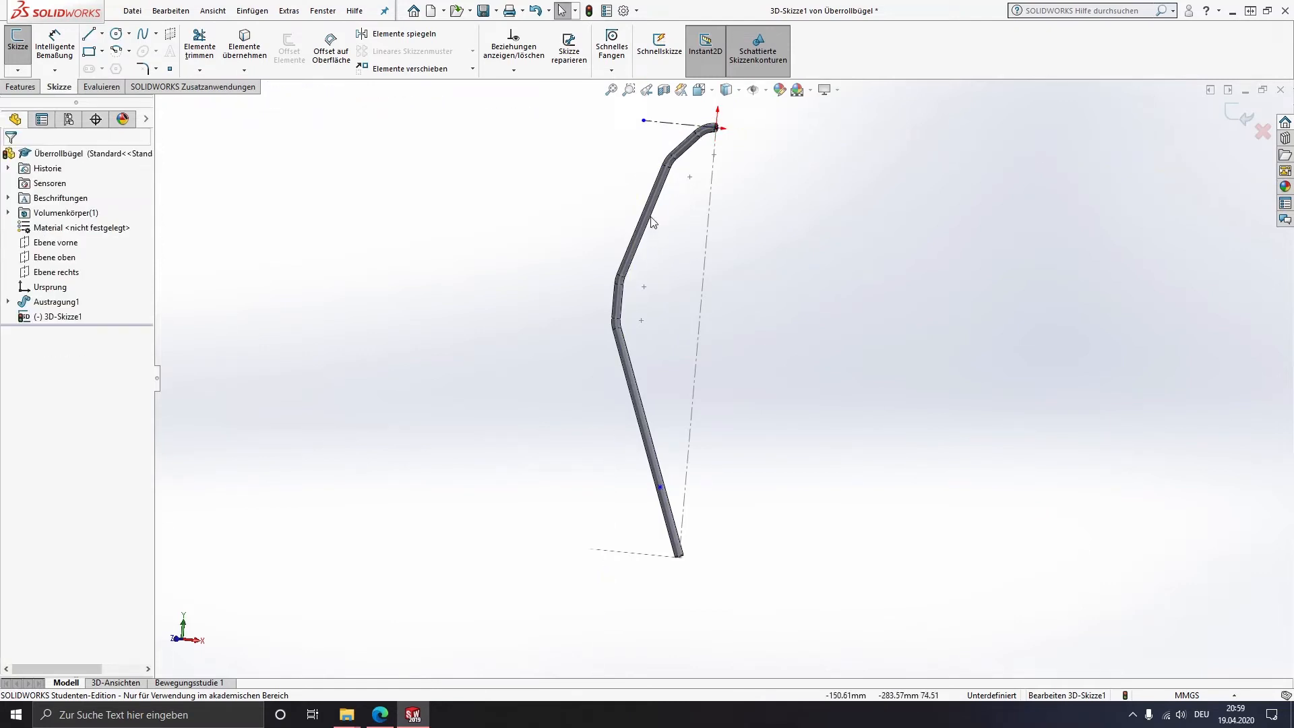
Dimension the distance between the upper construction line and the point on the tube as 945 mm
click(49, 46)
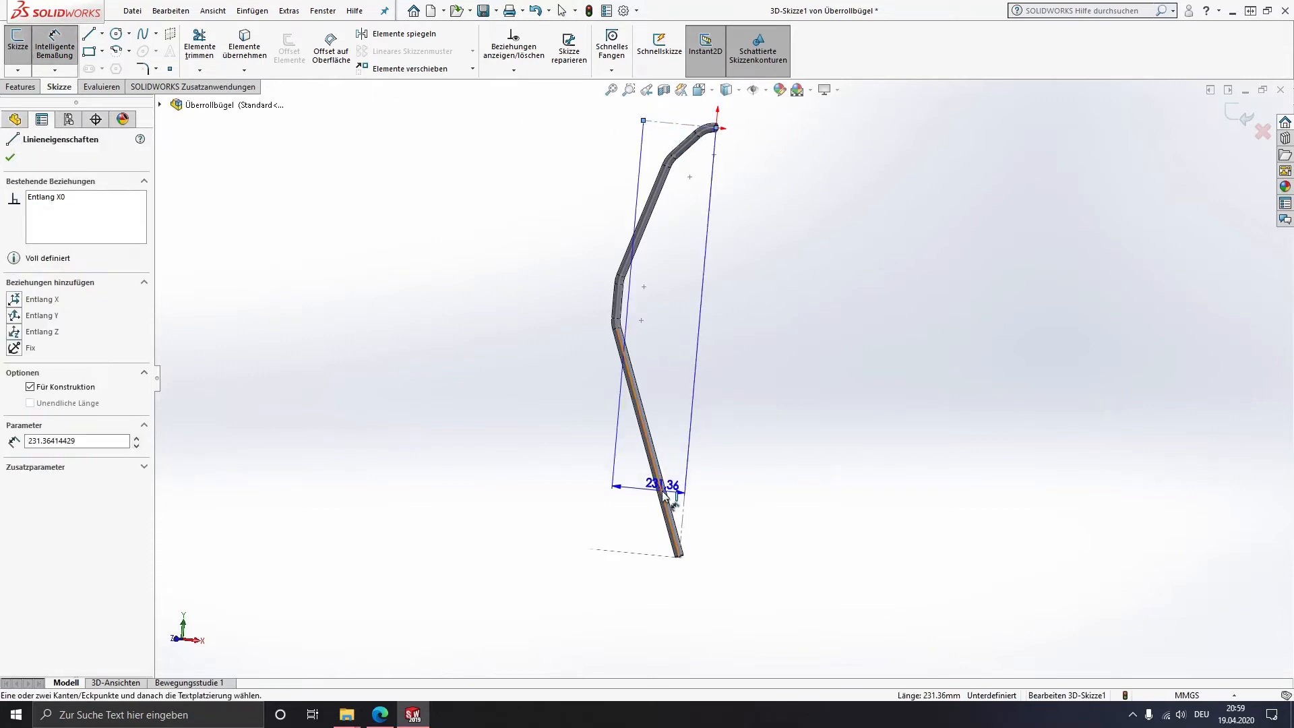
click(659, 487)
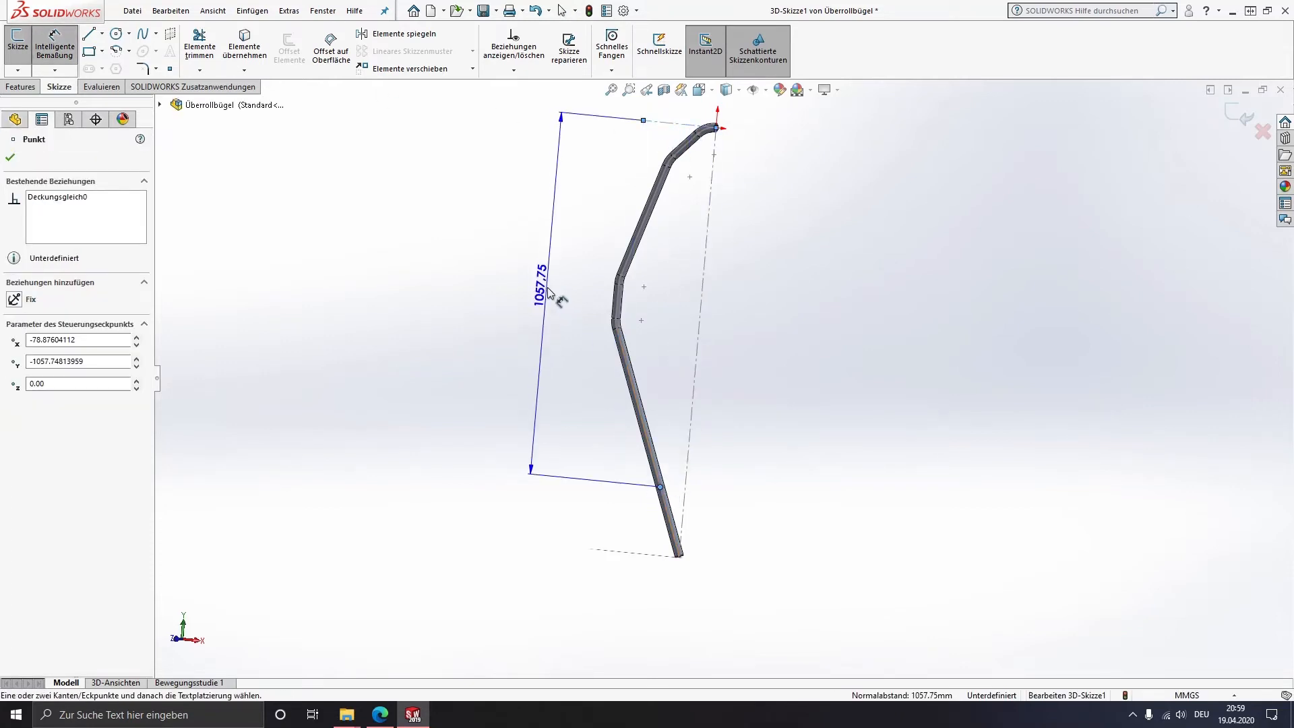
click(549, 289)
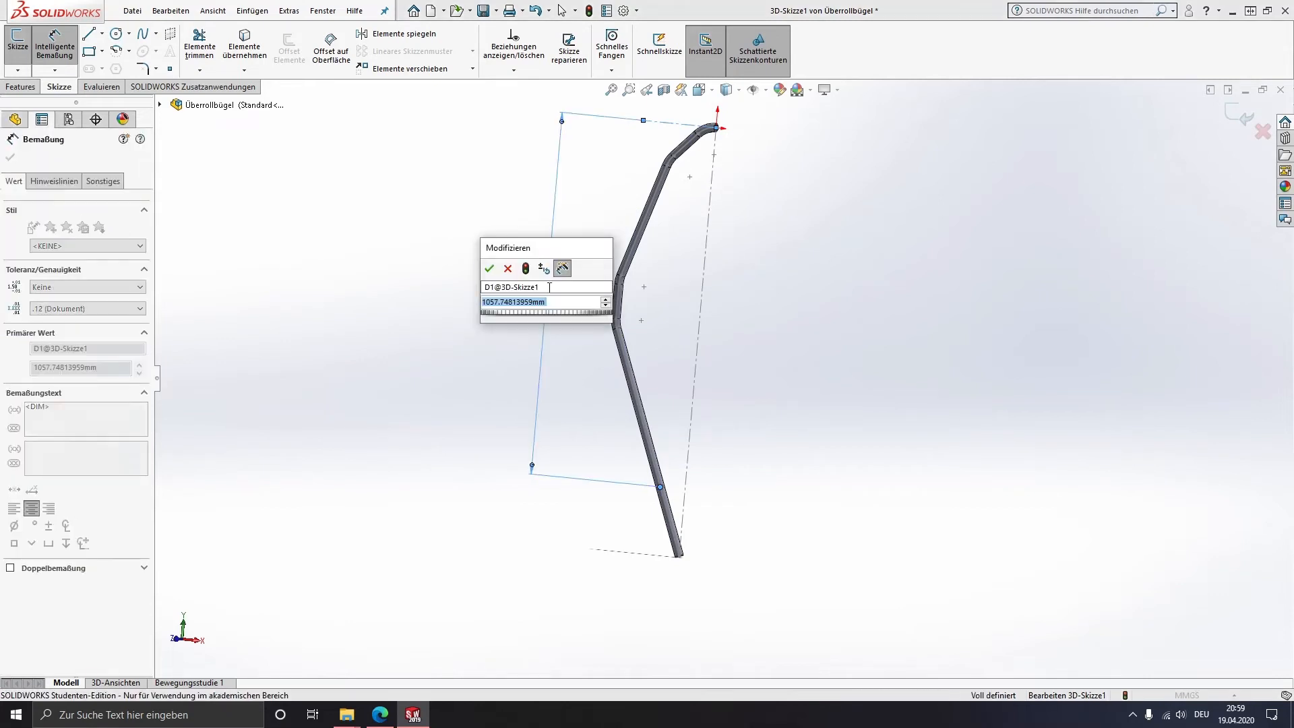
text(945)
key(Return)
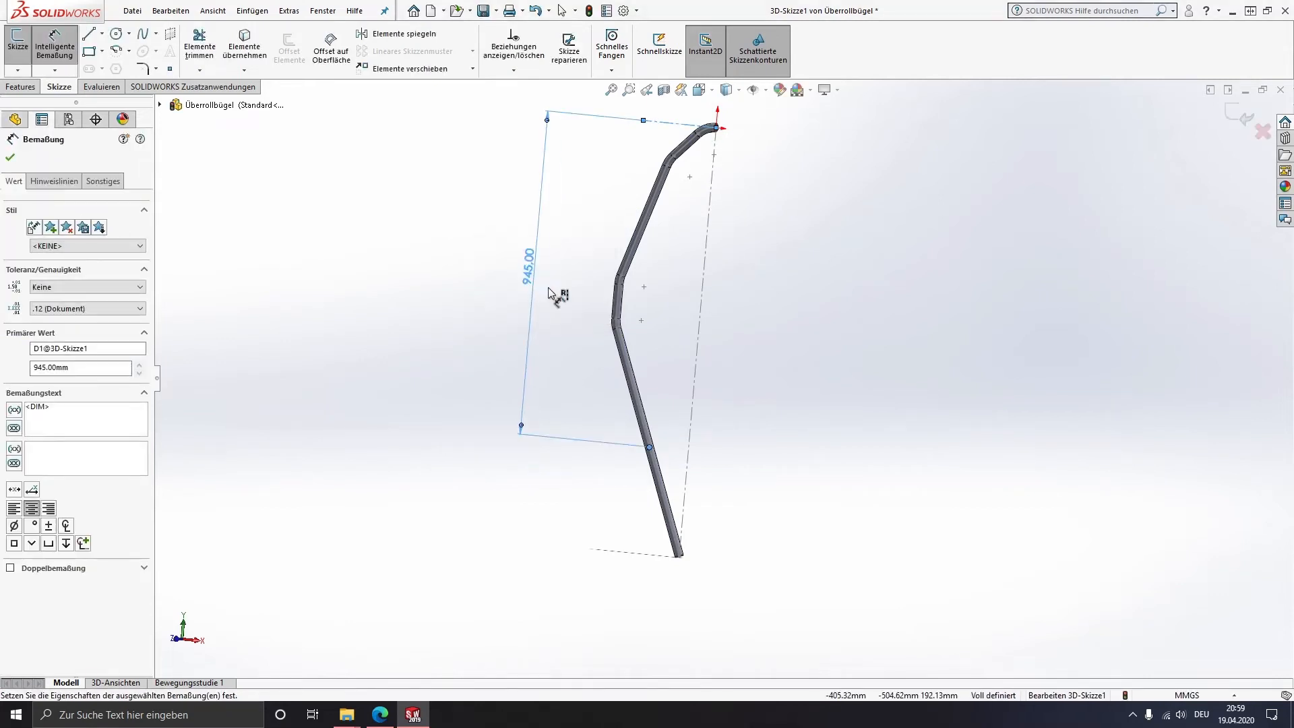
mouse_move(661, 378)
middle_down()
mouse_move(647, 405)
mouse_move(661, 453)
mouse_move(640, 445)
middle_up()
scroll(680, 437, down, 5)
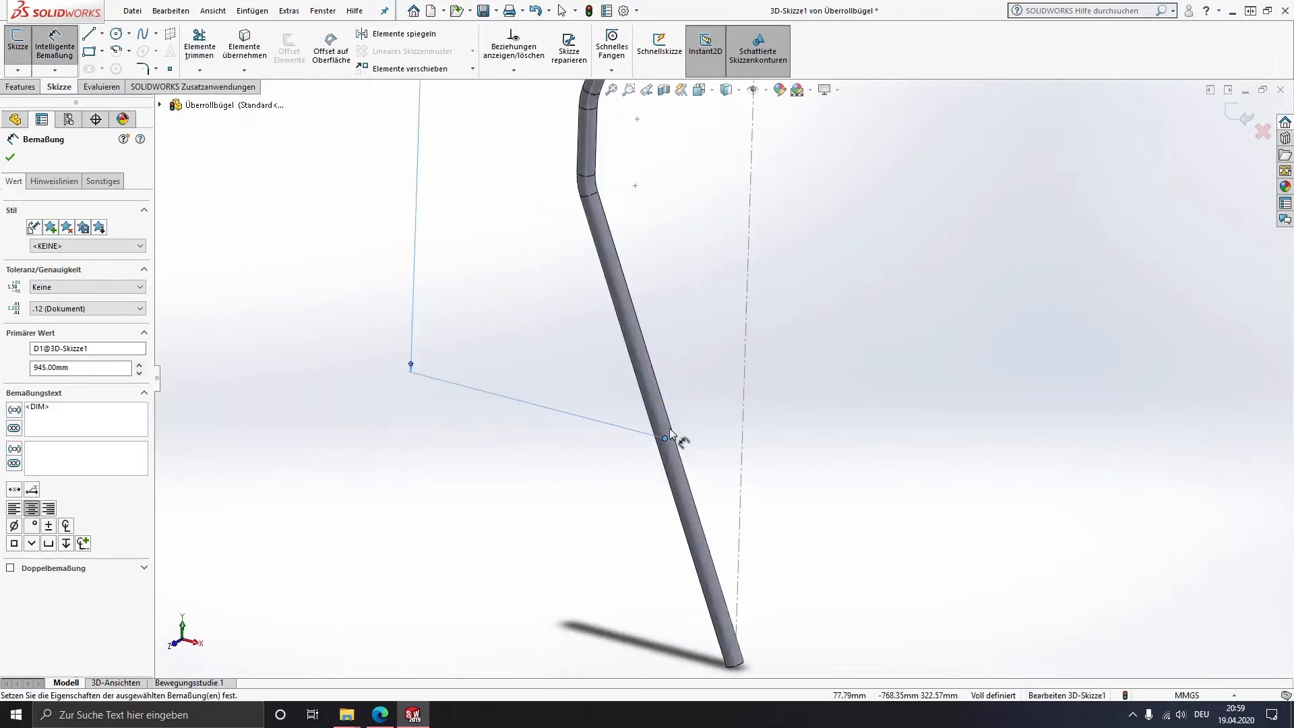
scroll(688, 385, up, 2)
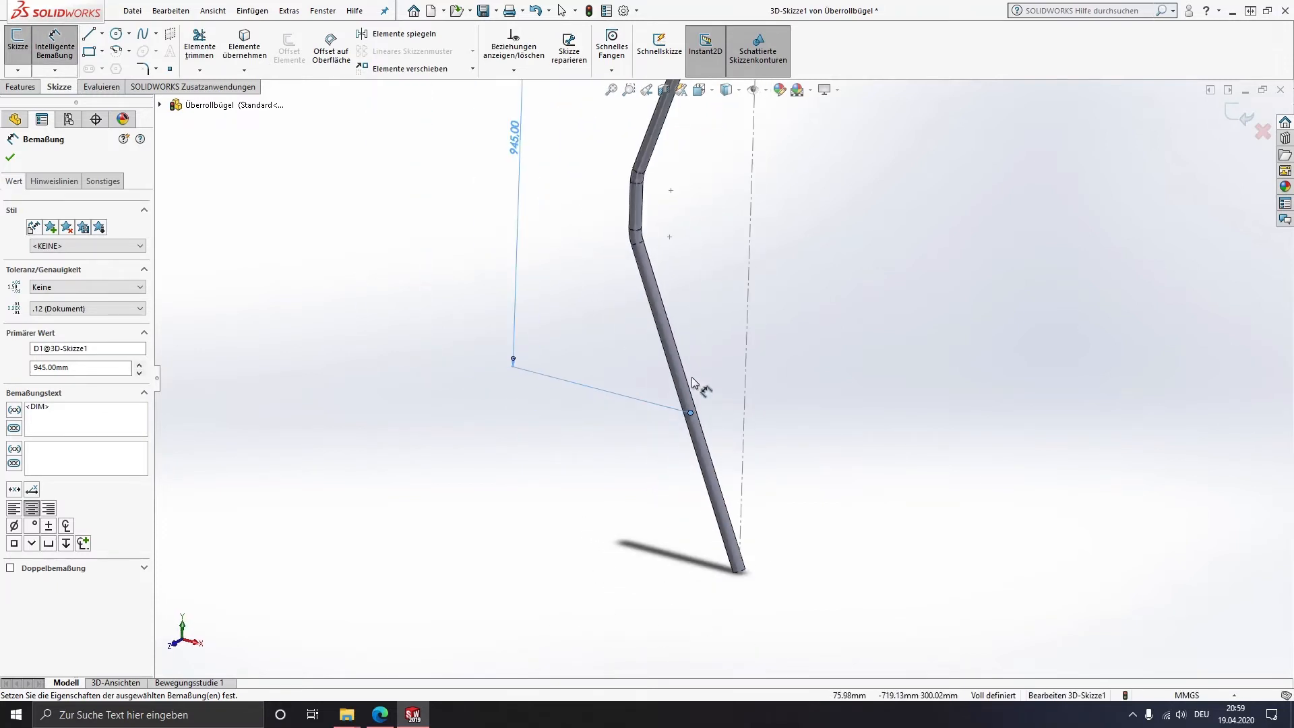
key(Escape)
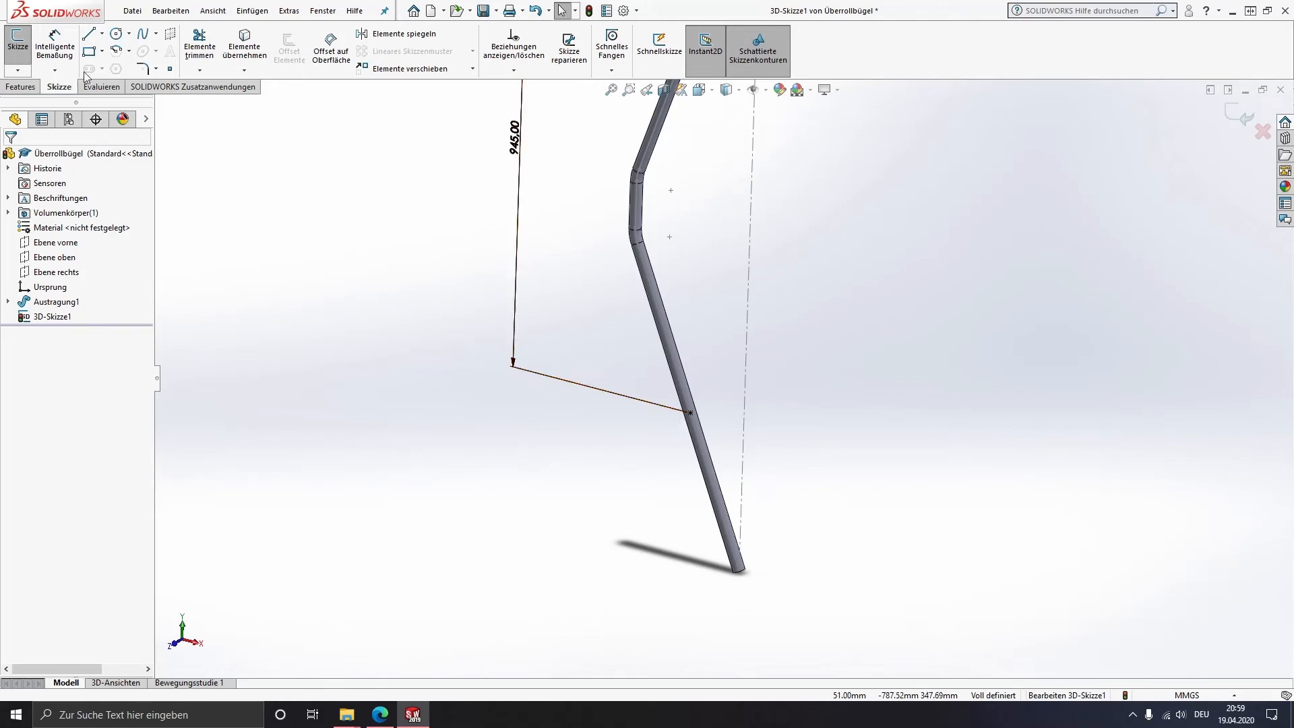
Draw a line about 126 mm long from the point on the tube to the vertical centerline of Skizze1
click(88, 34)
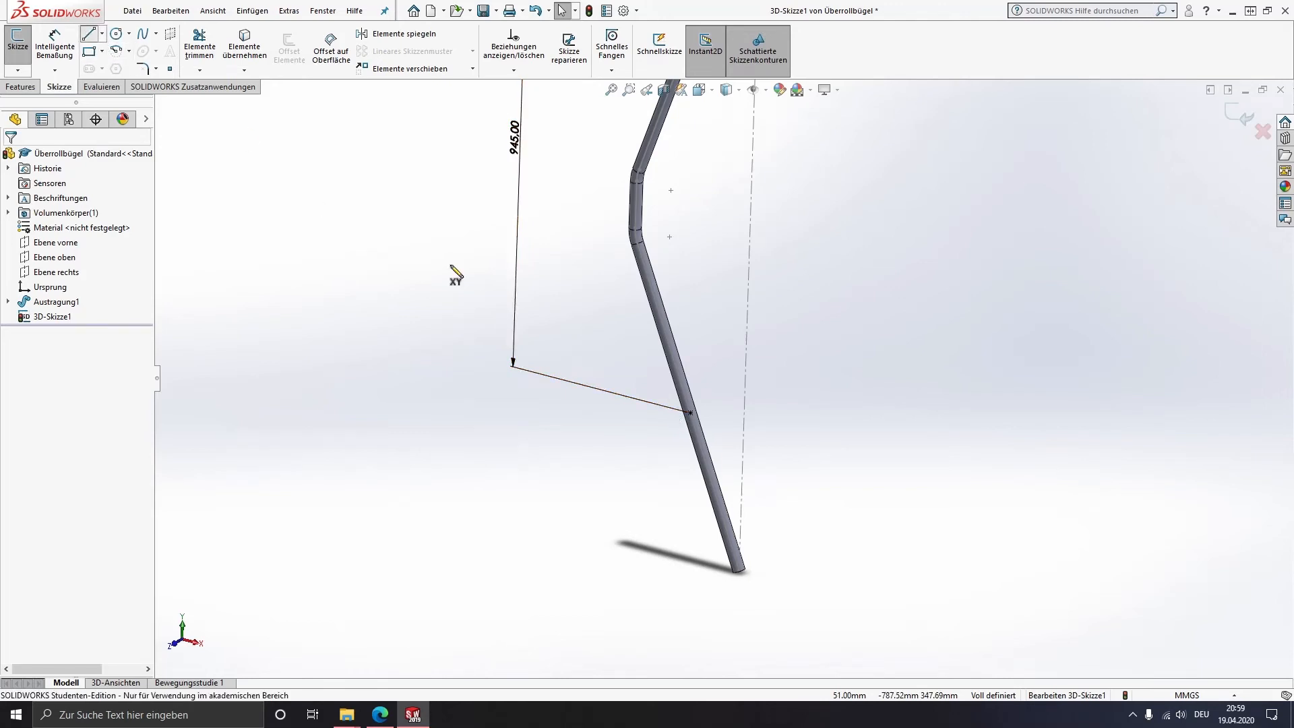
click(692, 414)
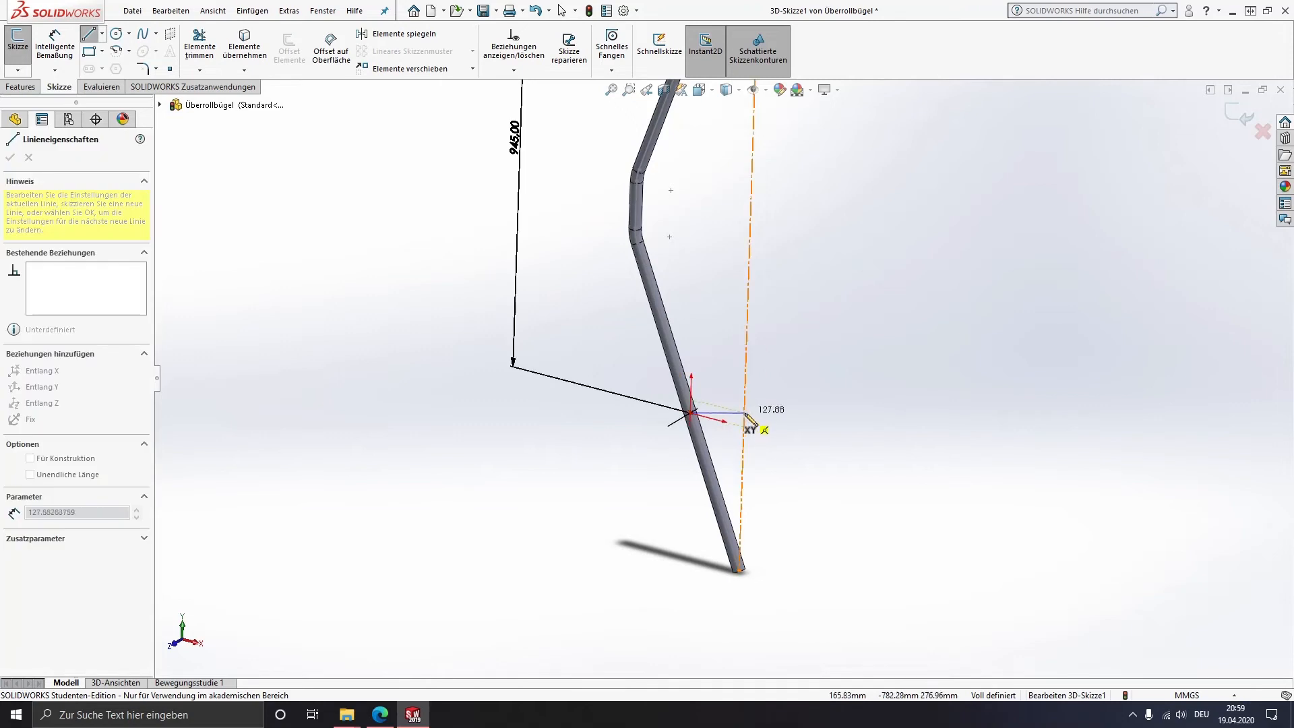
click(744, 418)
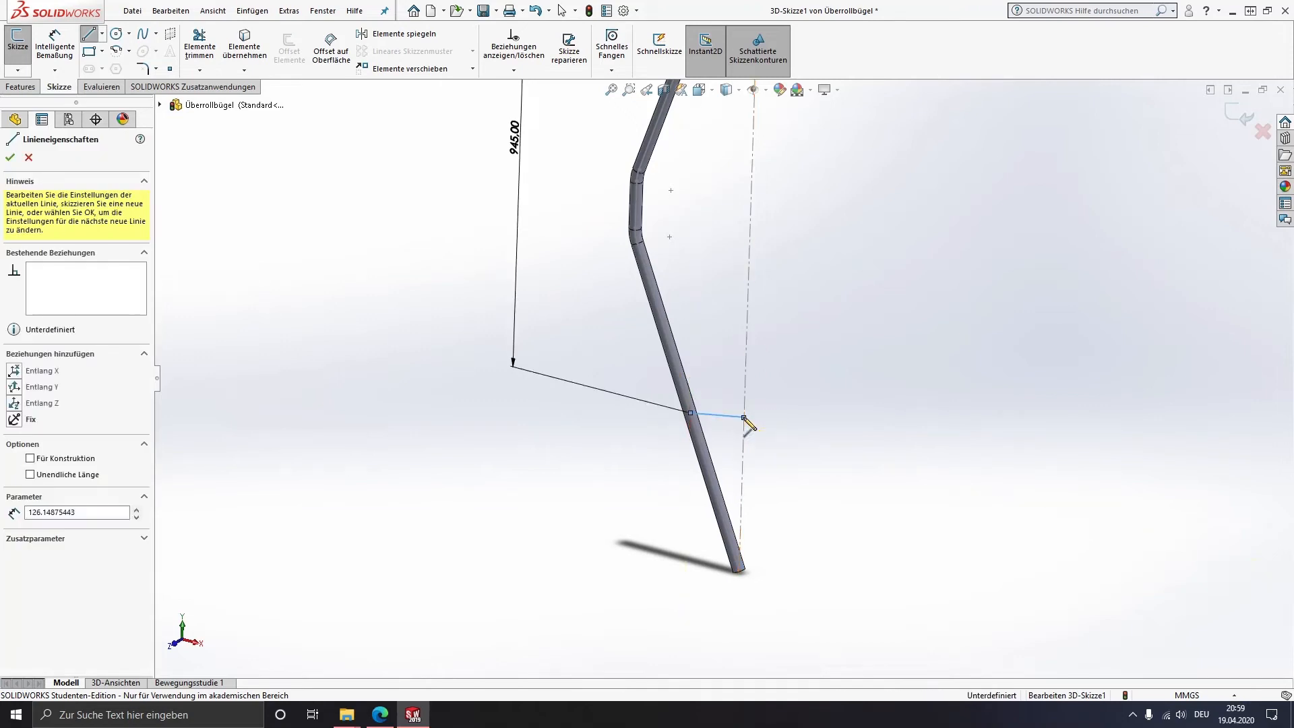
key(Escape)
Draw a second line from the same point on the tube, running backward out of the roll bar's plane
mouse_move(716, 407)
middle_down()
mouse_move(690, 439)
mouse_move(681, 410)
mouse_move(716, 413)
middle_up()
click(88, 33)
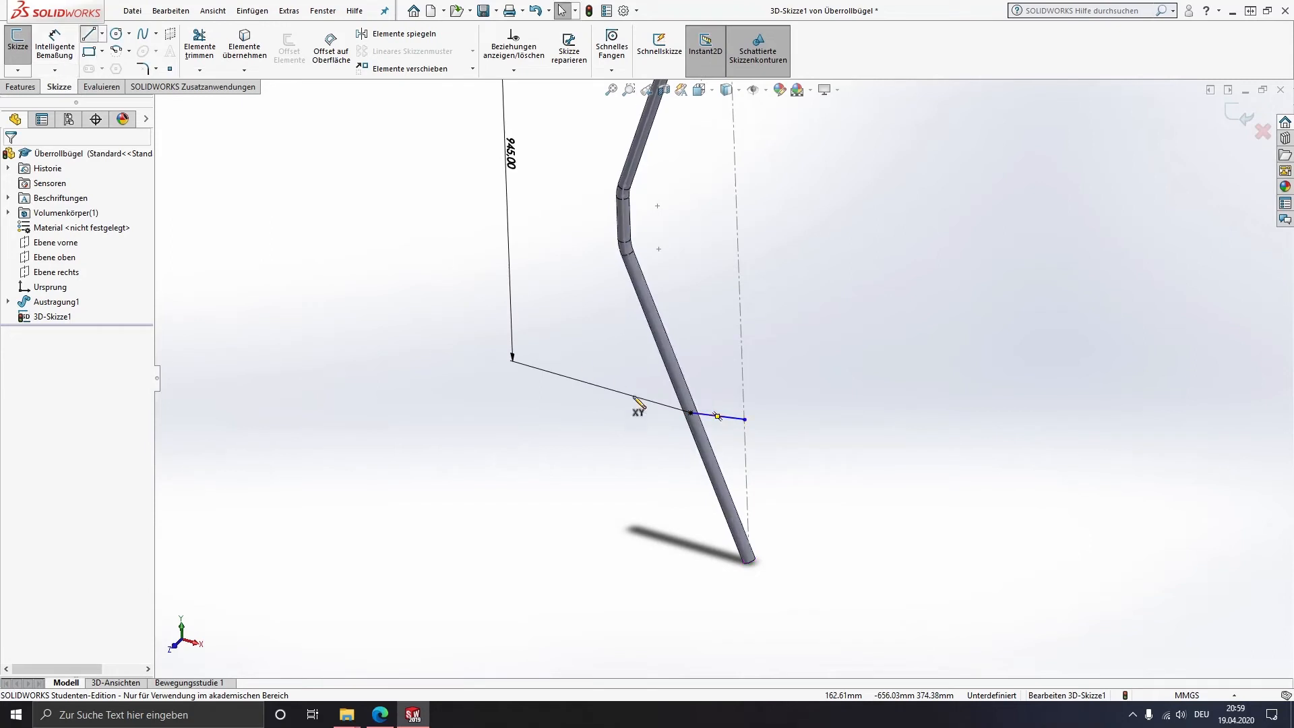
click(691, 413)
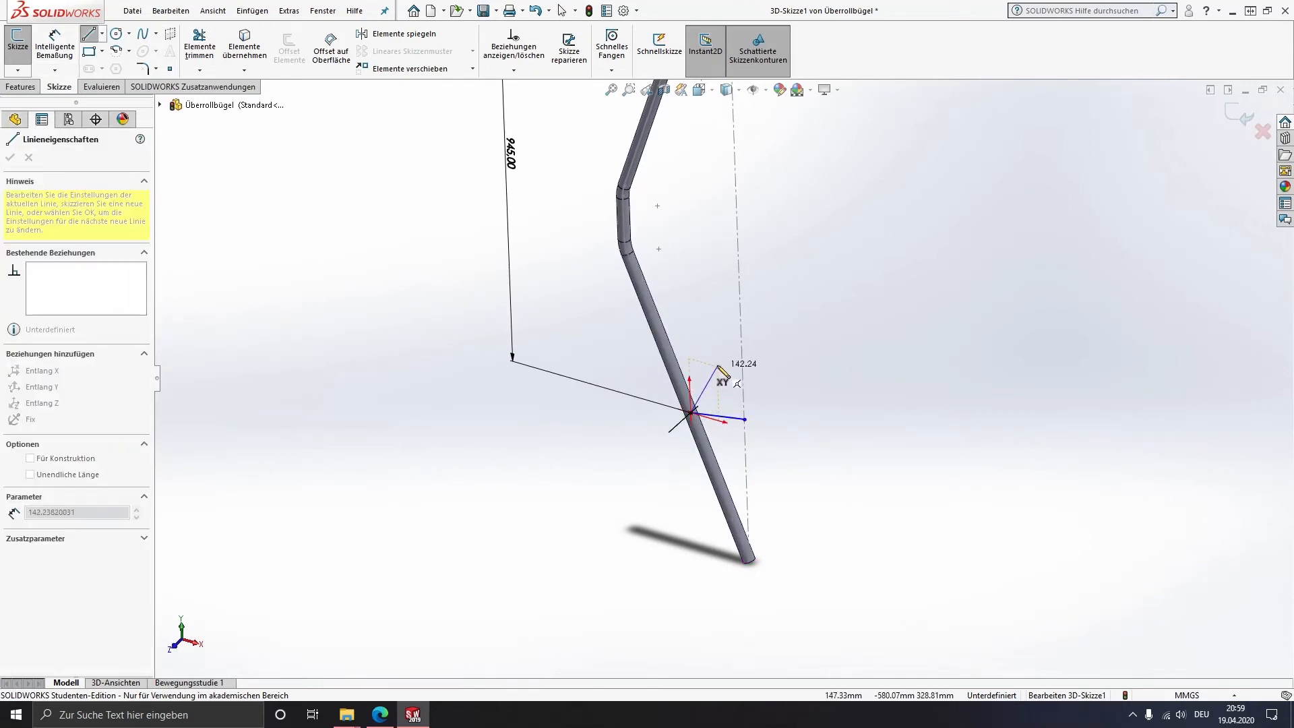
middle_drag(718, 384, 708, 427)
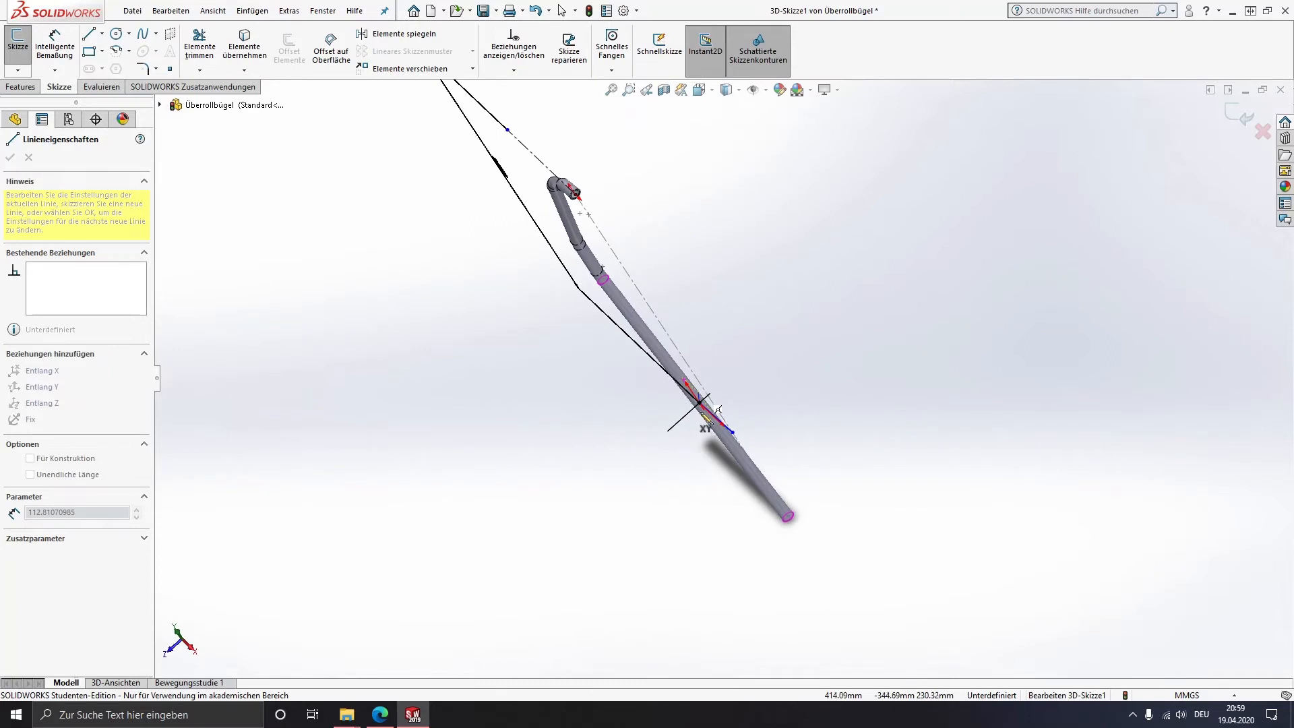
double_click(739, 345)
key(Escape)
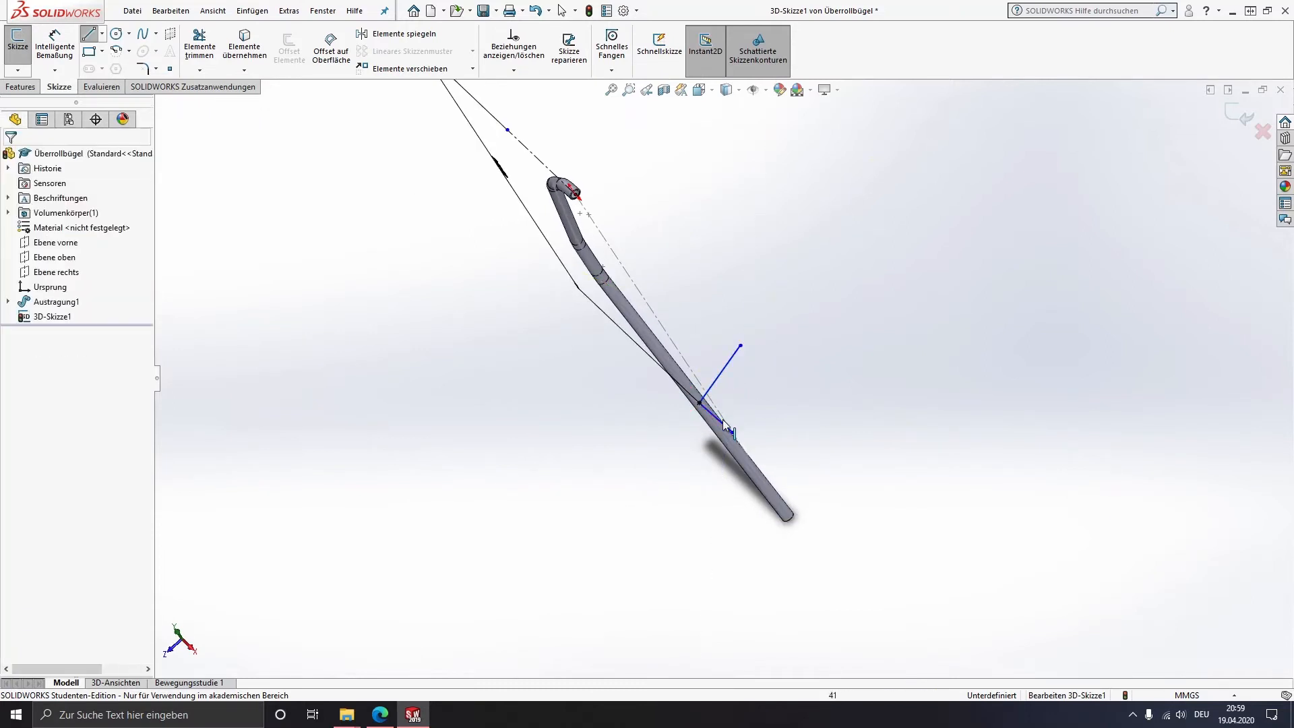
Dimension the angle between the first short line and the vertical centerline as 85°
mouse_move(722, 419)
middle_down()
mouse_move(767, 355)
mouse_move(803, 352)
mouse_move(760, 352)
mouse_move(727, 416)
mouse_move(664, 462)
mouse_move(672, 369)
middle_up()
scroll(713, 442, down, 3)
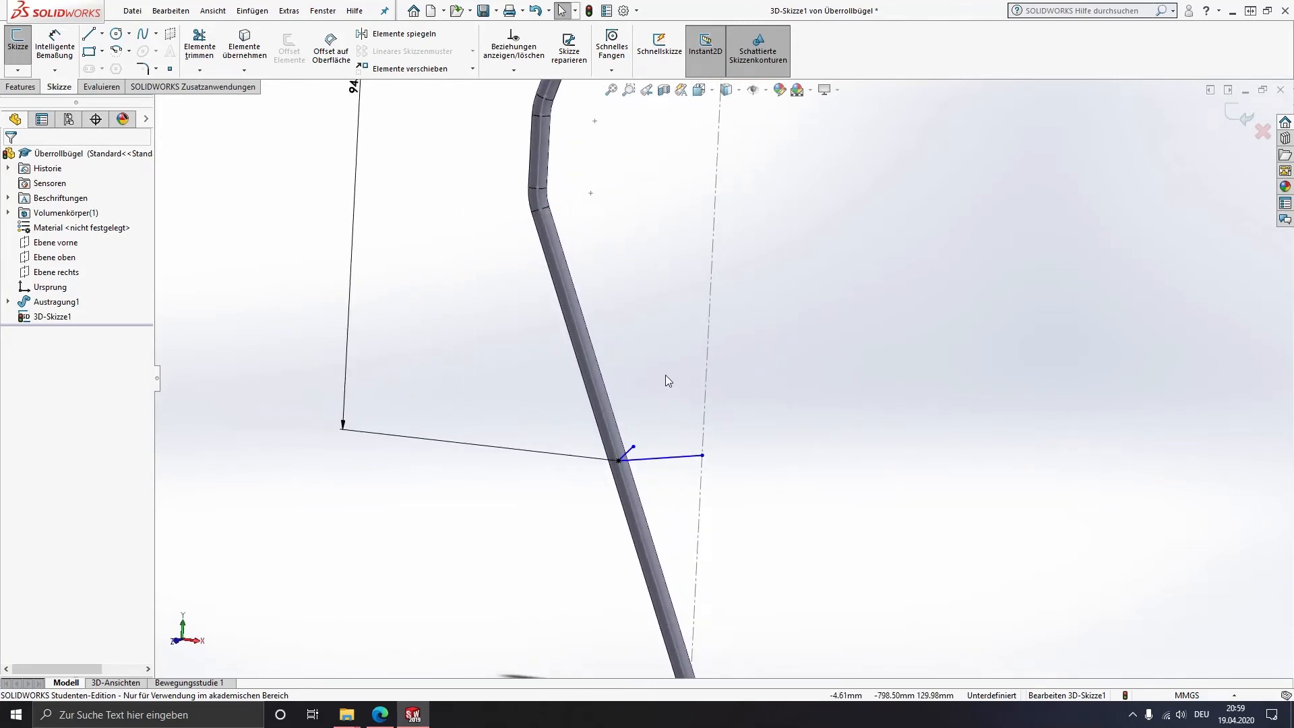
click(55, 46)
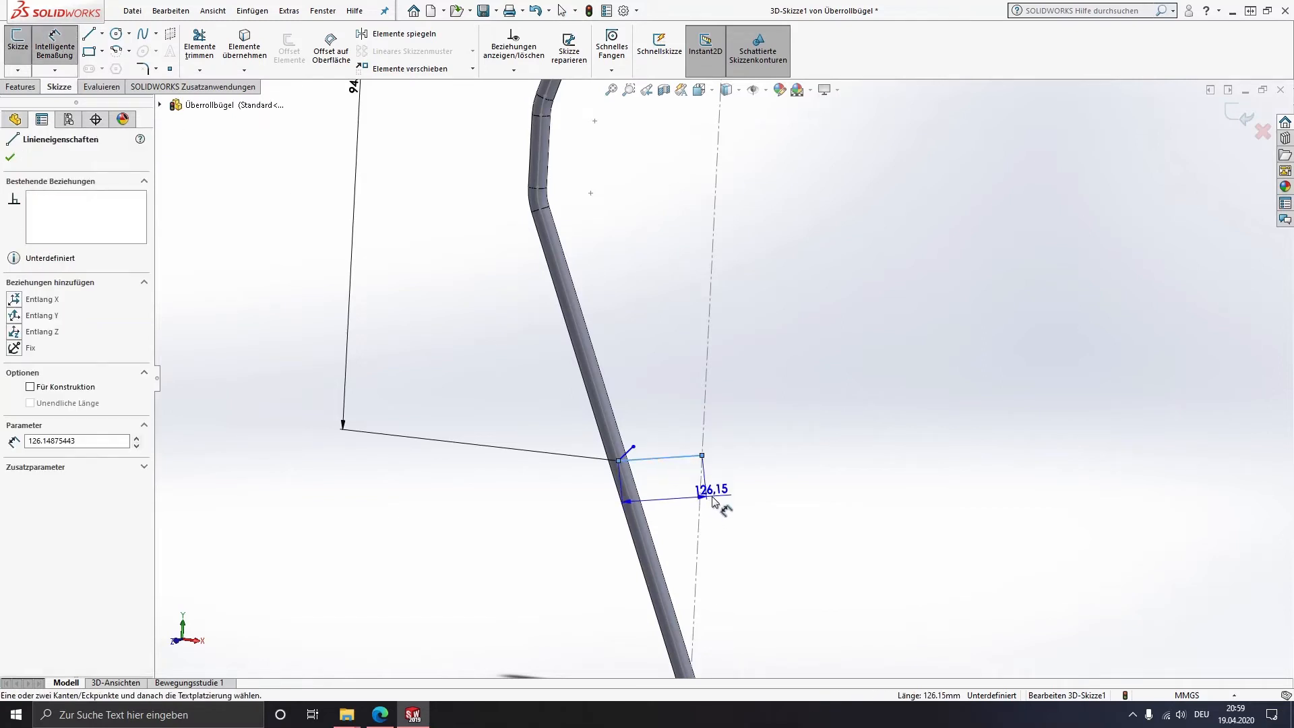
click(700, 497)
click(673, 494)
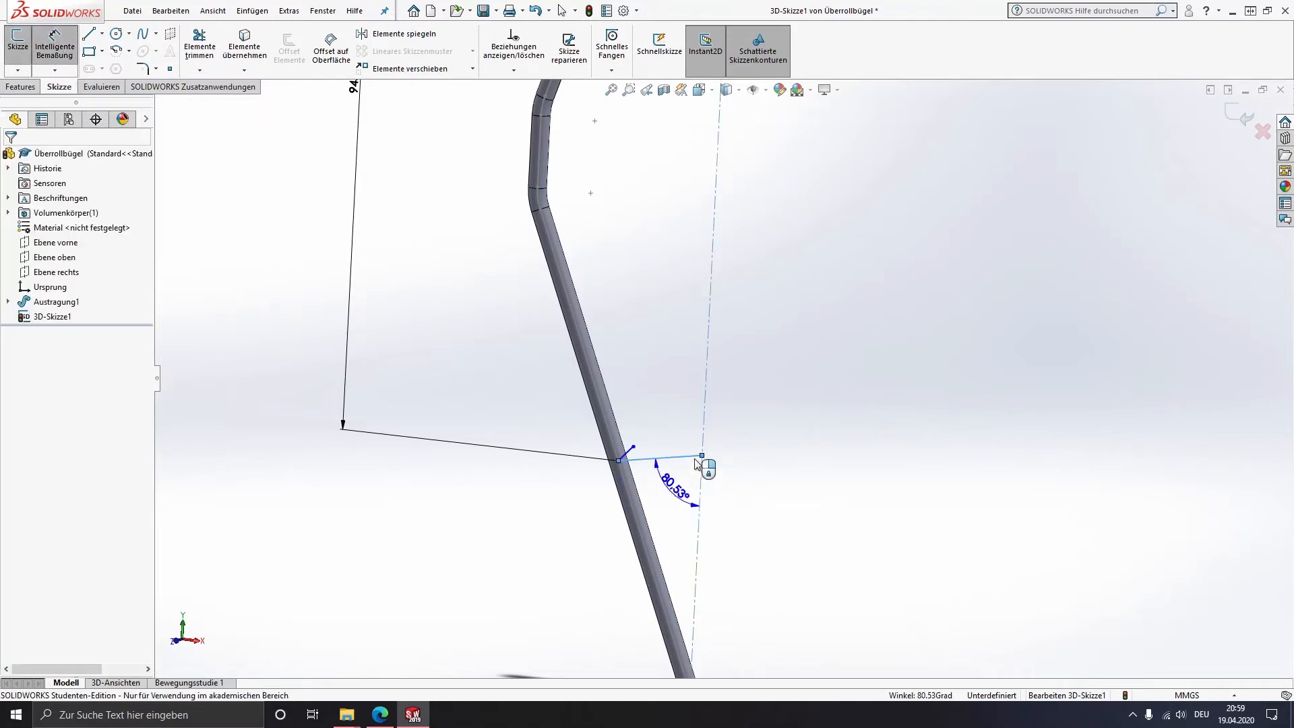
text(85)
key(Return)
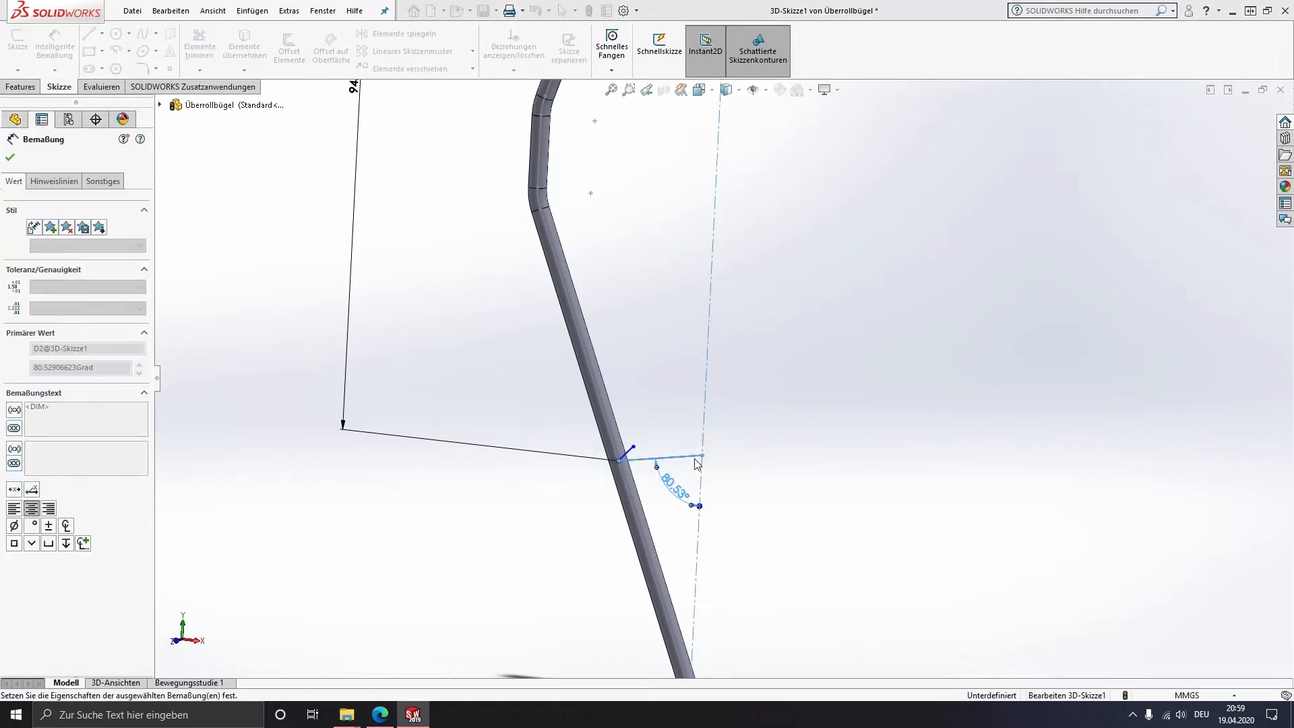
mouse_move(664, 404)
middle_down()
mouse_move(658, 486)
mouse_move(621, 514)
mouse_move(648, 465)
middle_up()
key(Escape)
Draw a construction centerline about 951 mm long from the point on the tube to the free end of the upper construction line
scroll(649, 377, up, 4)
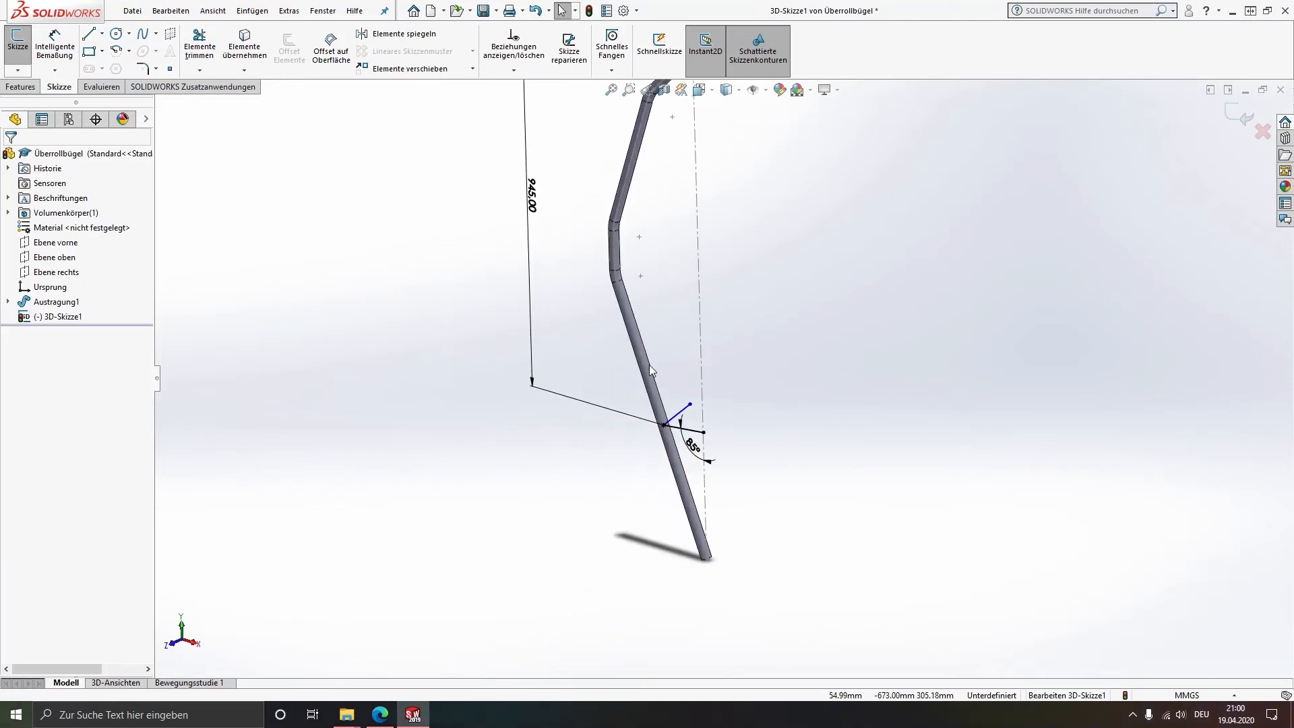
click(102, 34)
click(128, 64)
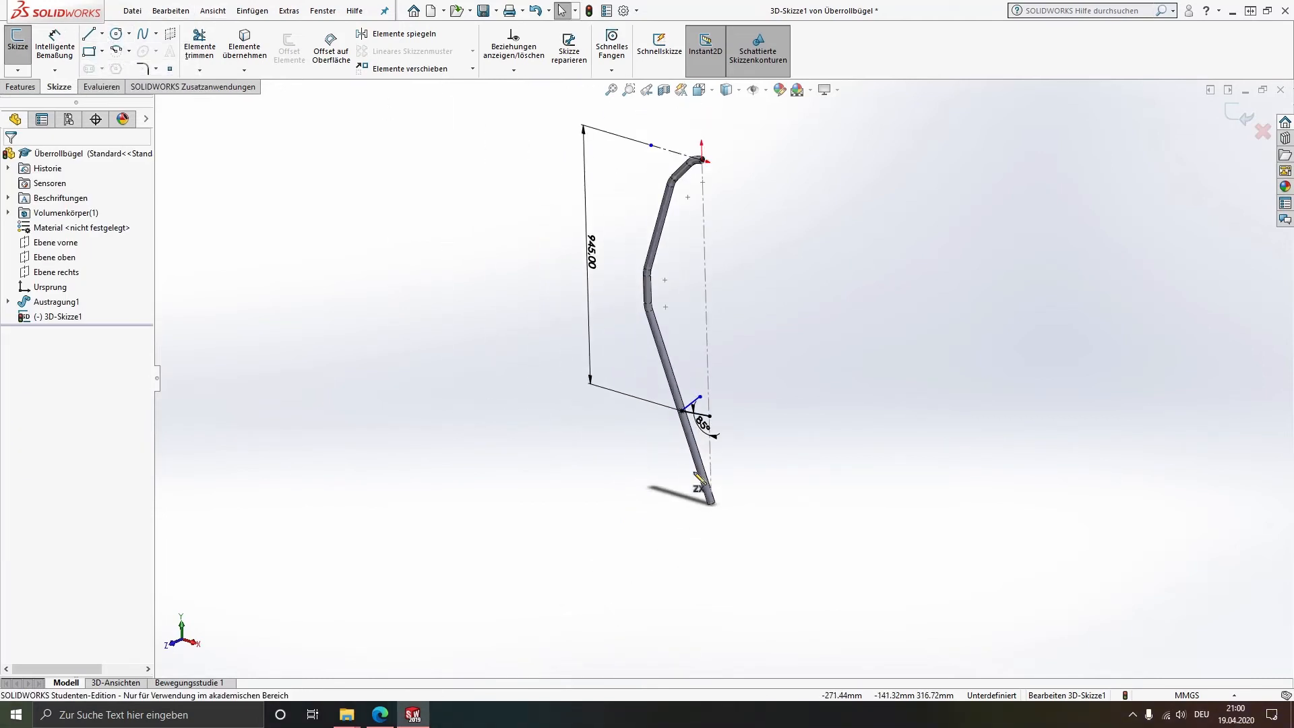
click(682, 409)
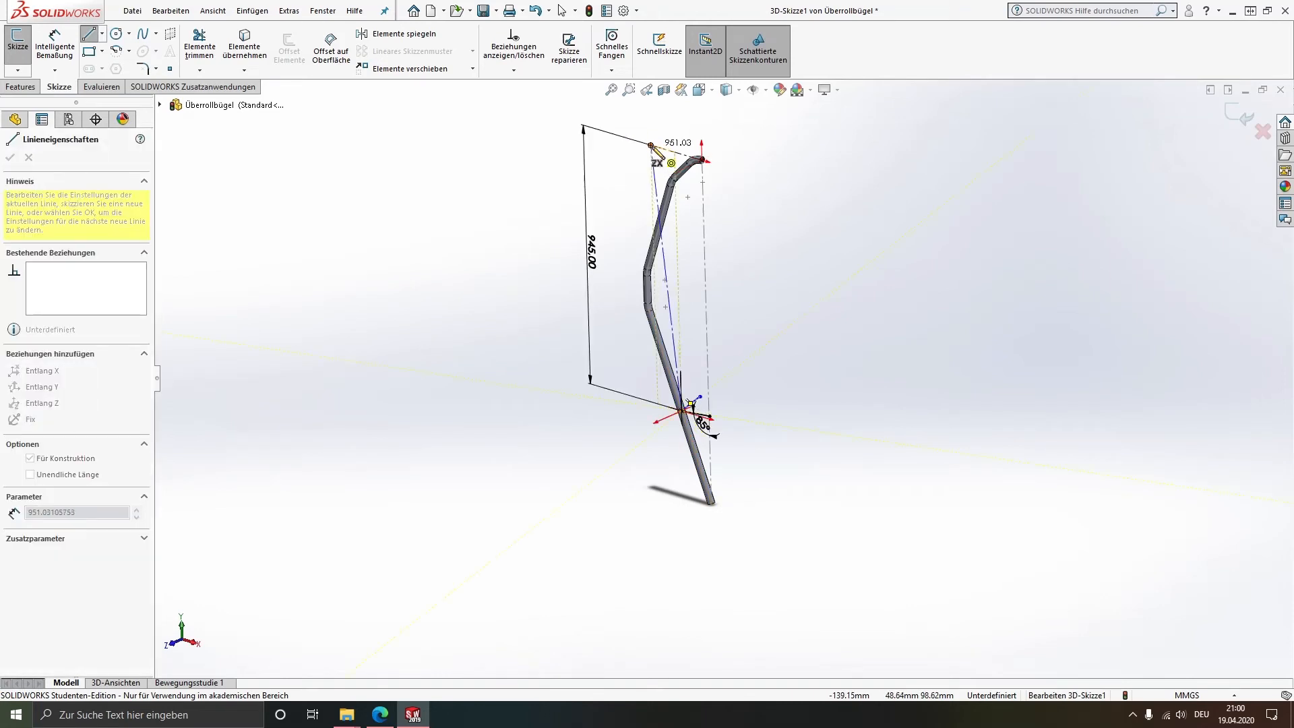
click(650, 145)
key(Escape)
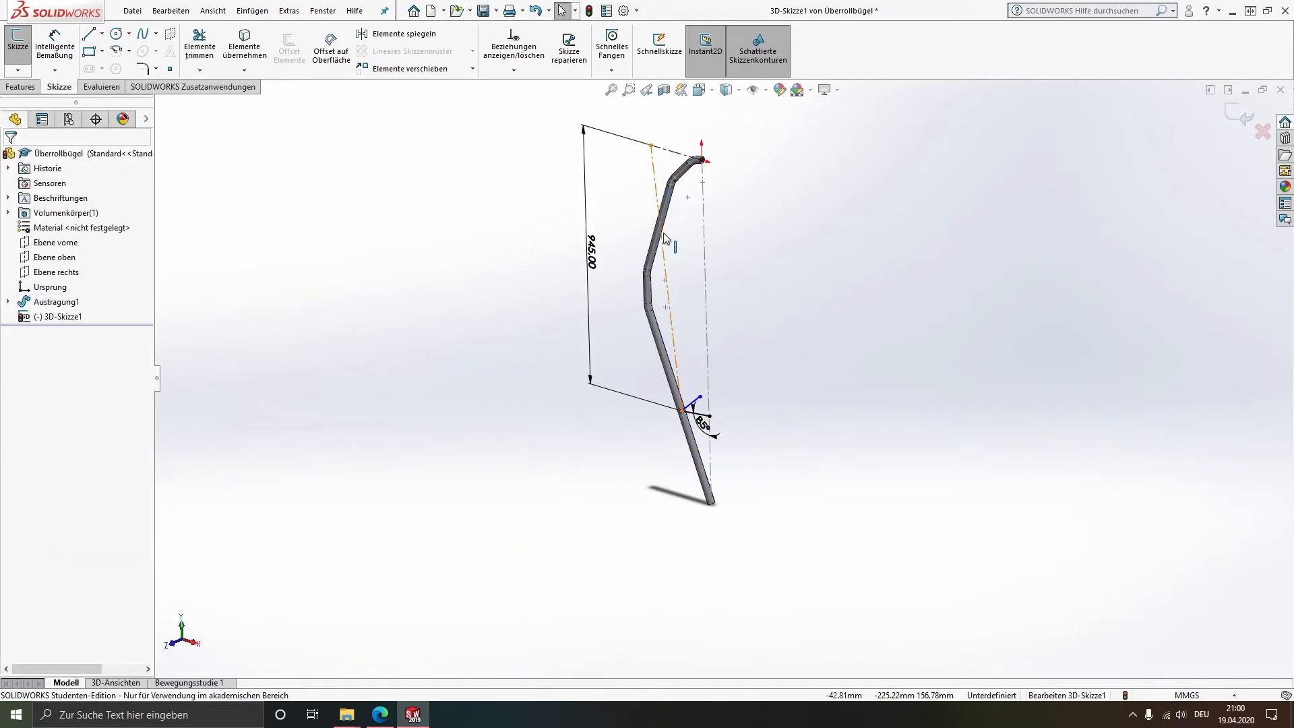
Make the construction centerline through the point on the tube parallel to the vertical centerline of Skizze1
click(707, 295)
ctrl+click(706, 291)
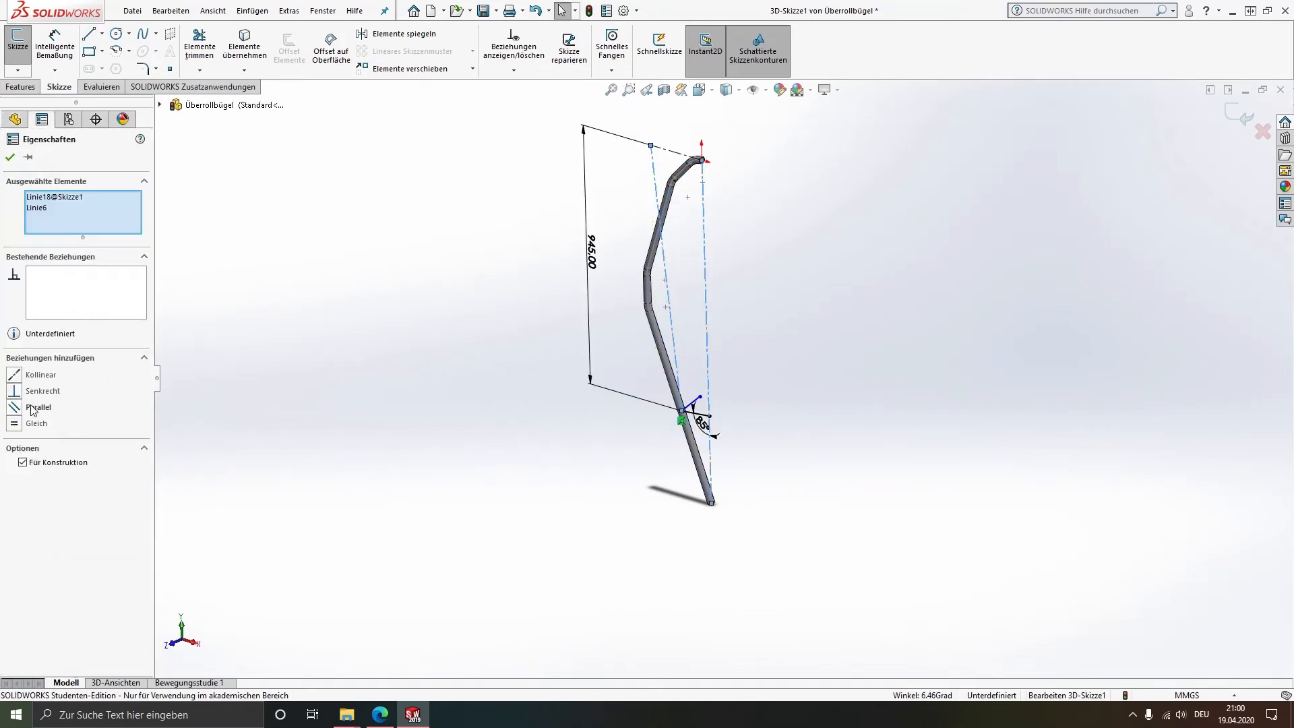
click(37, 407)
key(Escape)
scroll(711, 419, down, 5)
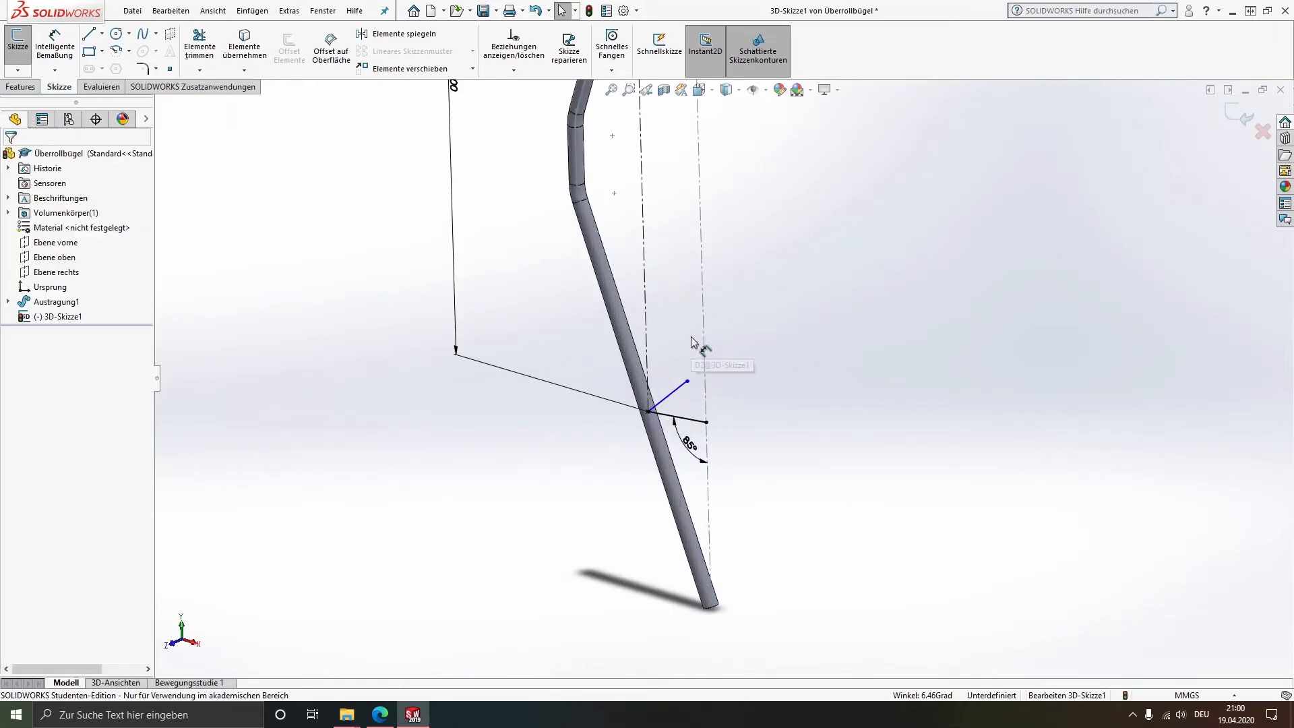
Dimension the angle between the backward-running line and the construction centerline through the tube point as 80°
middle_drag(669, 459, 644, 420)
click(51, 45)
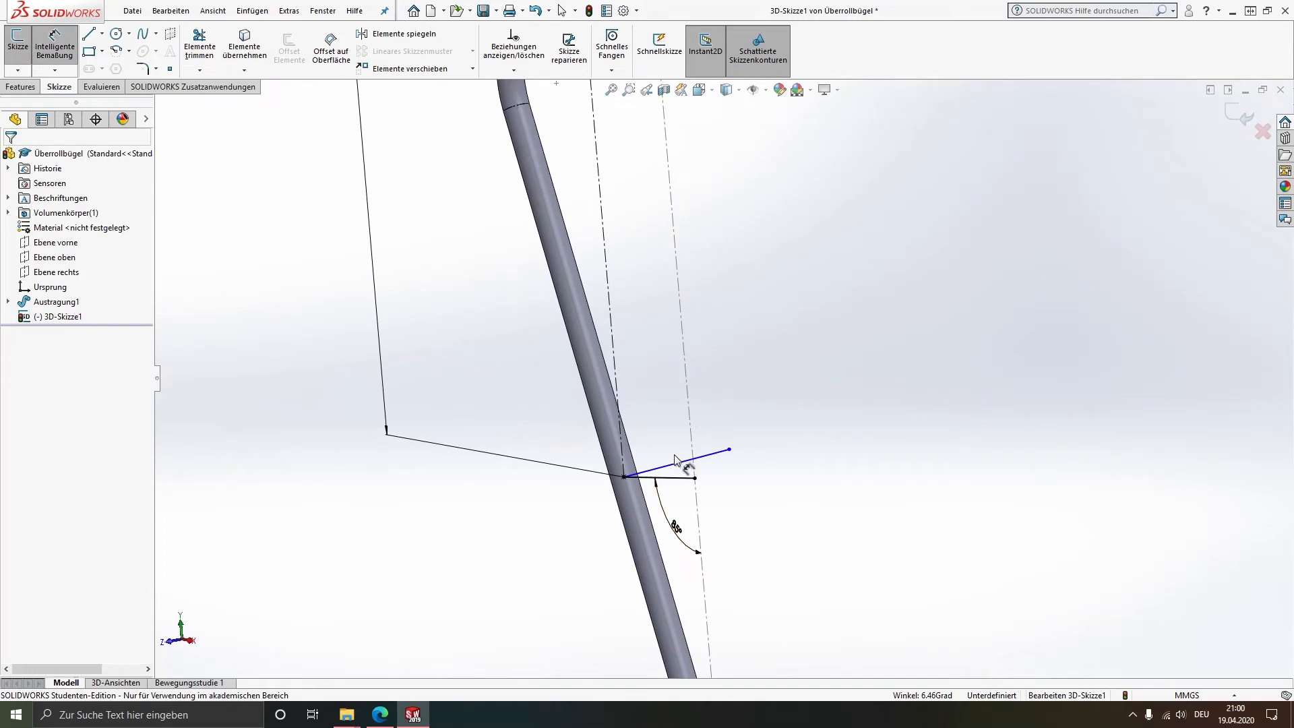
click(624, 416)
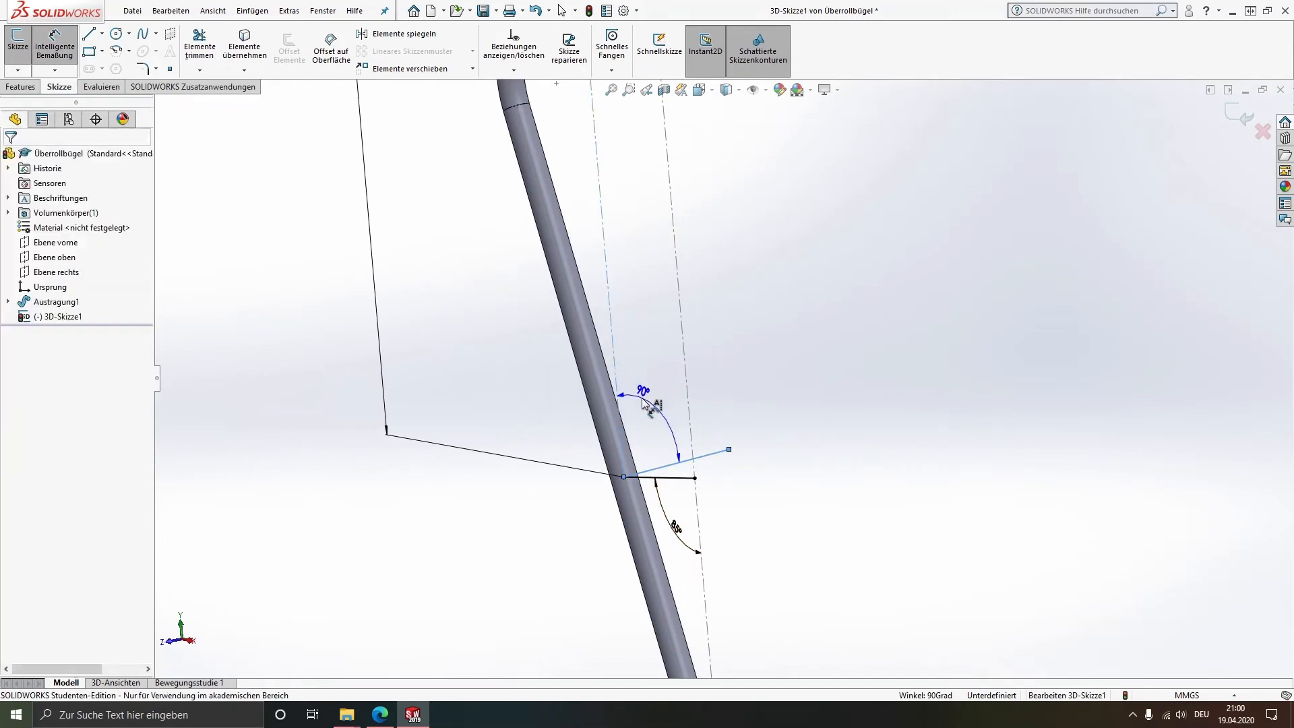
click(646, 402)
text(80)
key(Return)
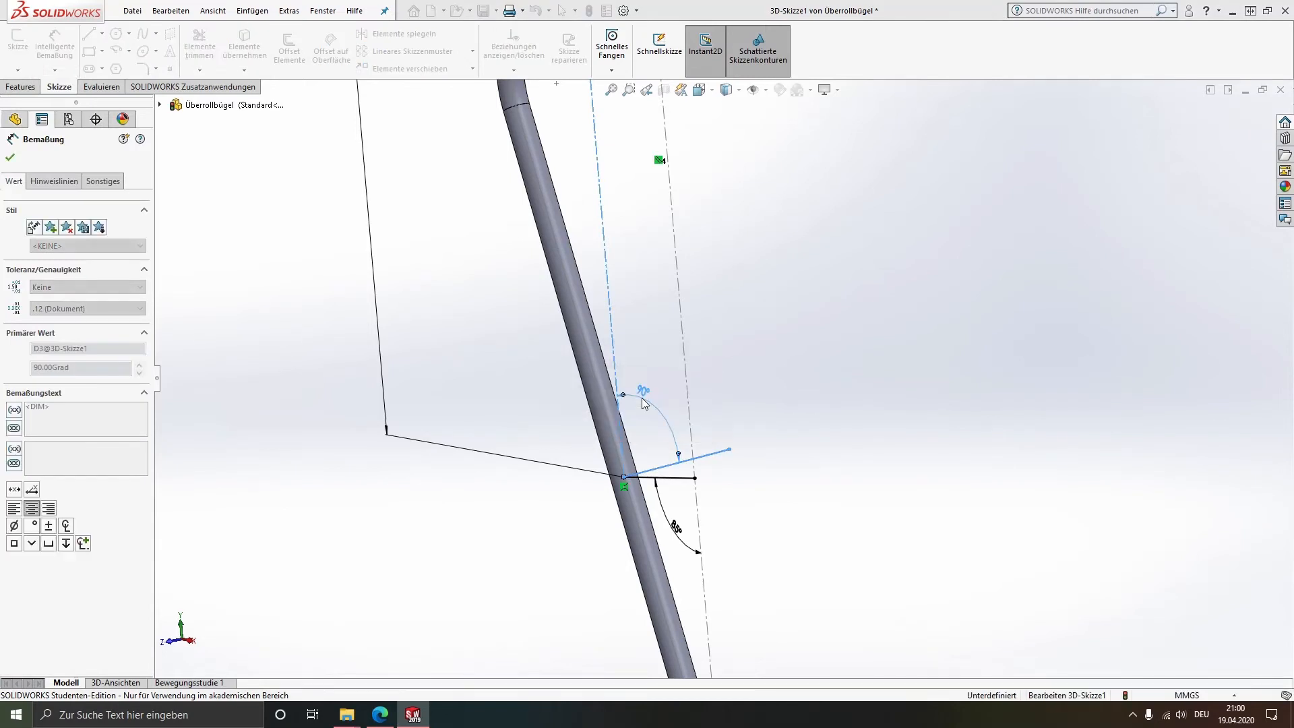
key(Escape)
key(Escape)
Make the backward-running line perpendicular to the short line that carries the 85° angle
mouse_move(739, 508)
middle_down()
mouse_move(797, 522)
mouse_move(782, 558)
middle_up()
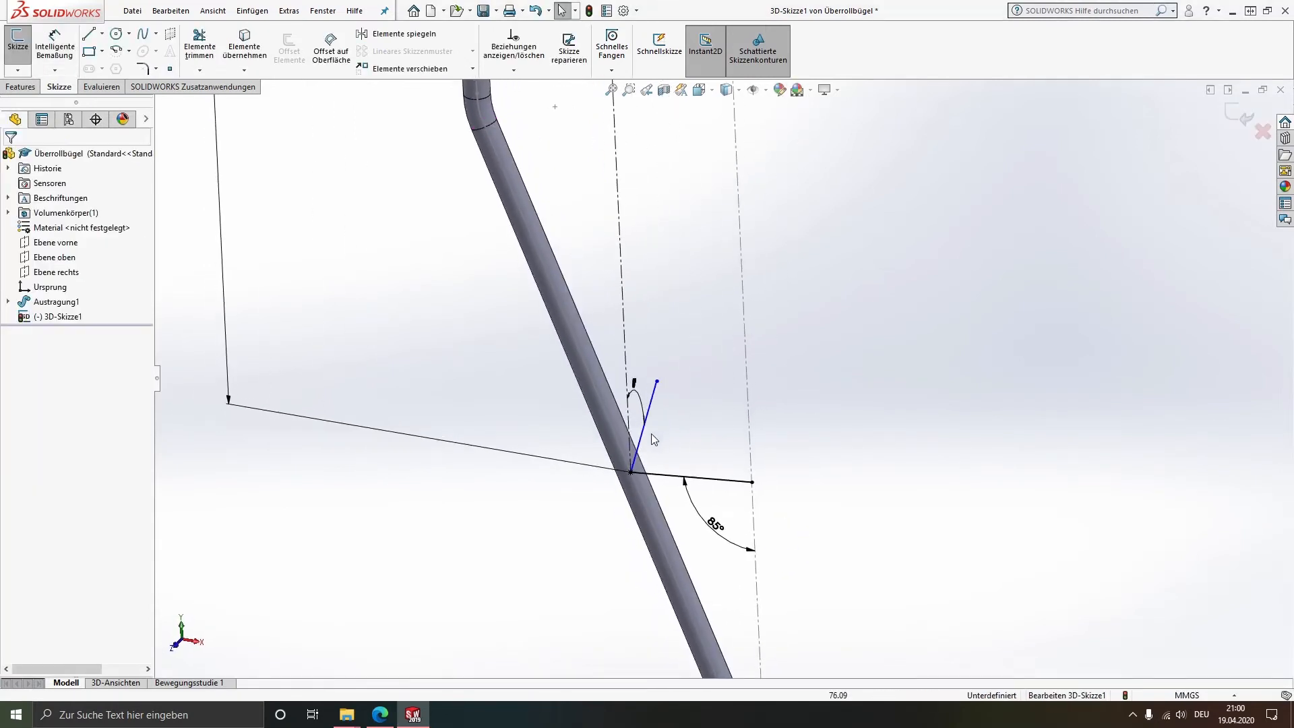
click(664, 475)
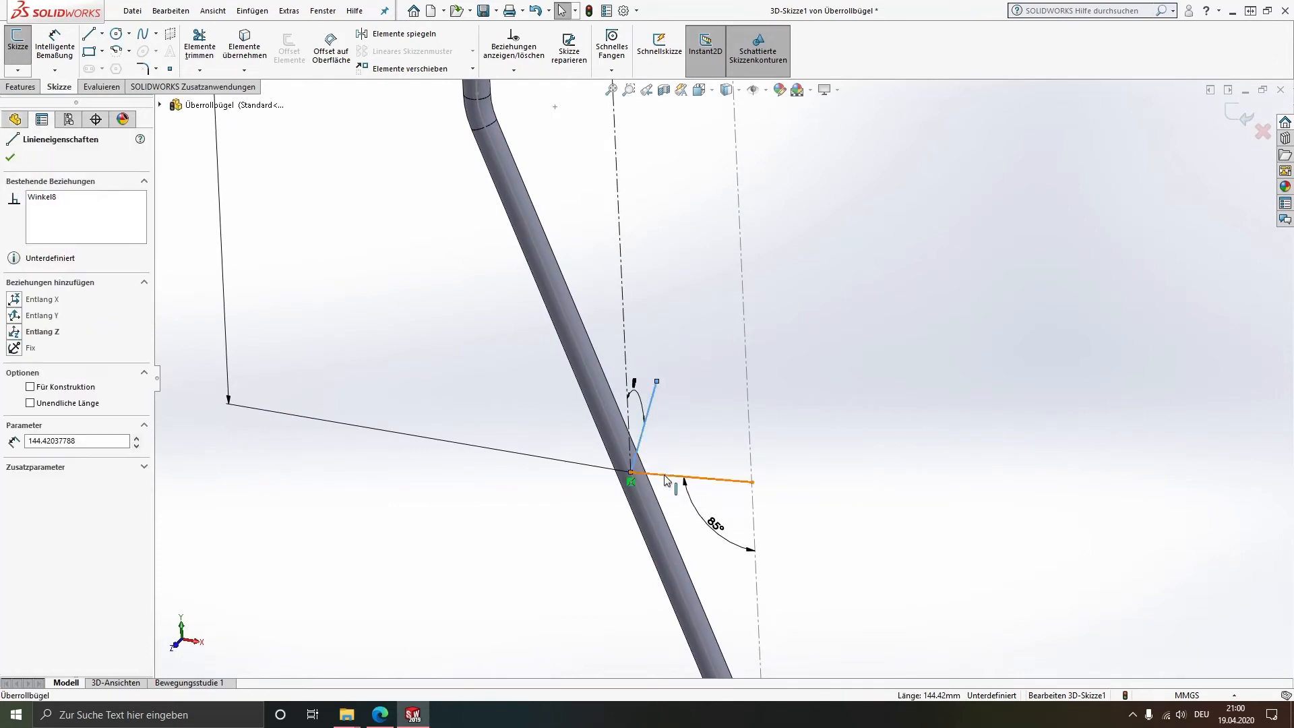
ctrl+click(665, 478)
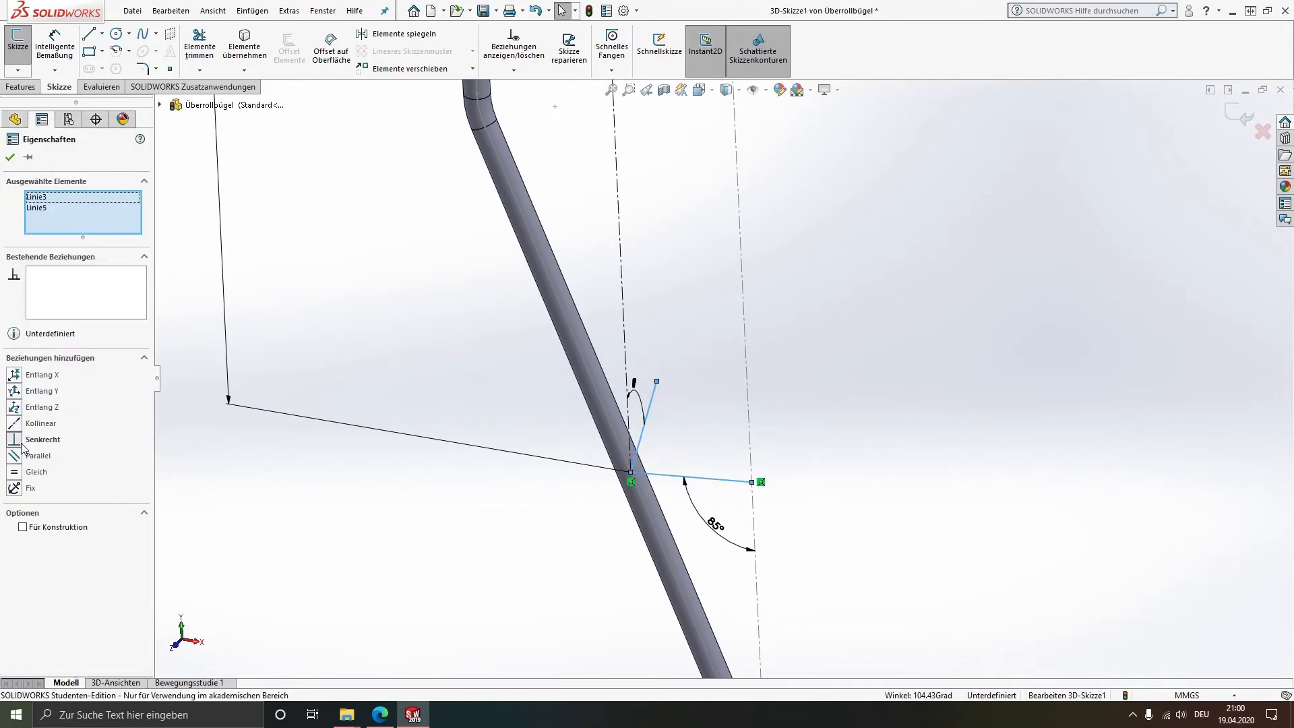
click(24, 445)
click(239, 440)
scroll(767, 468, up, 2)
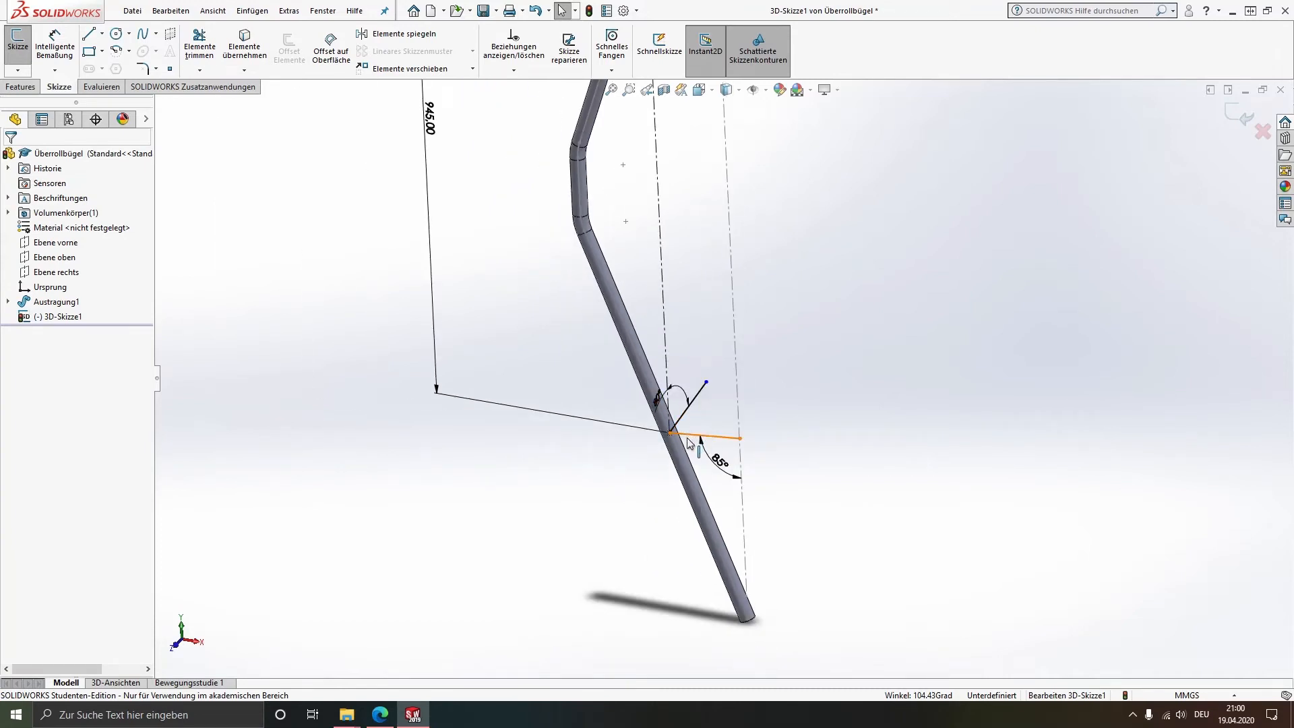
Make the two short lines starting at the tube point equal in length and finish the 3D sketch
mouse_move(694, 441)
middle_down()
mouse_move(690, 346)
mouse_move(705, 371)
middle_up()
scroll(705, 371, up, 3)
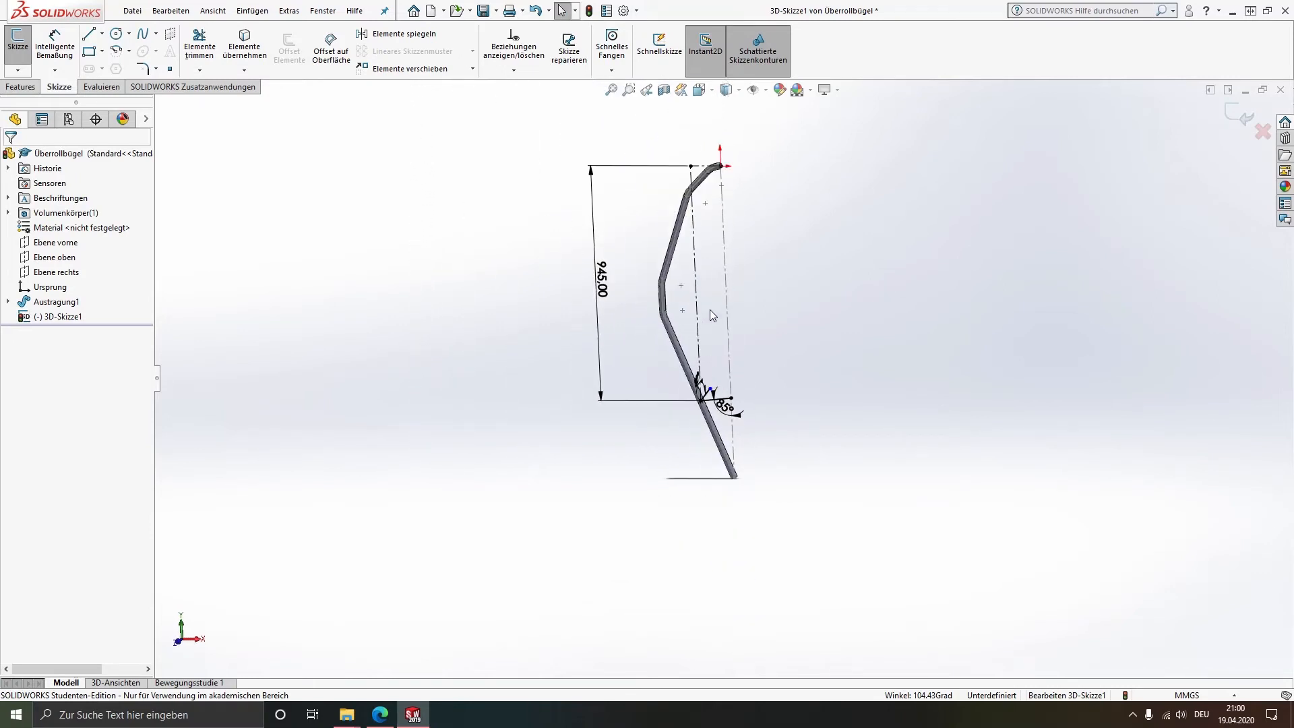
scroll(727, 390, down, 5)
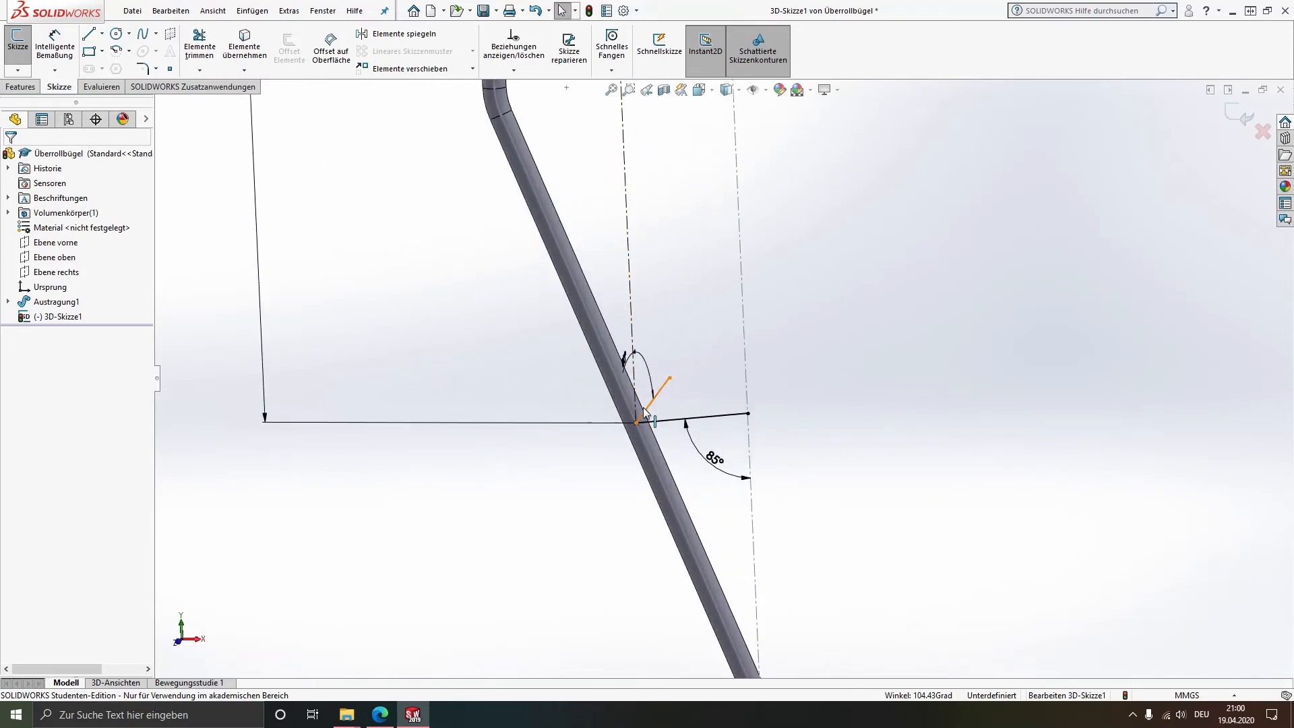
click(650, 411)
ctrl+click(694, 418)
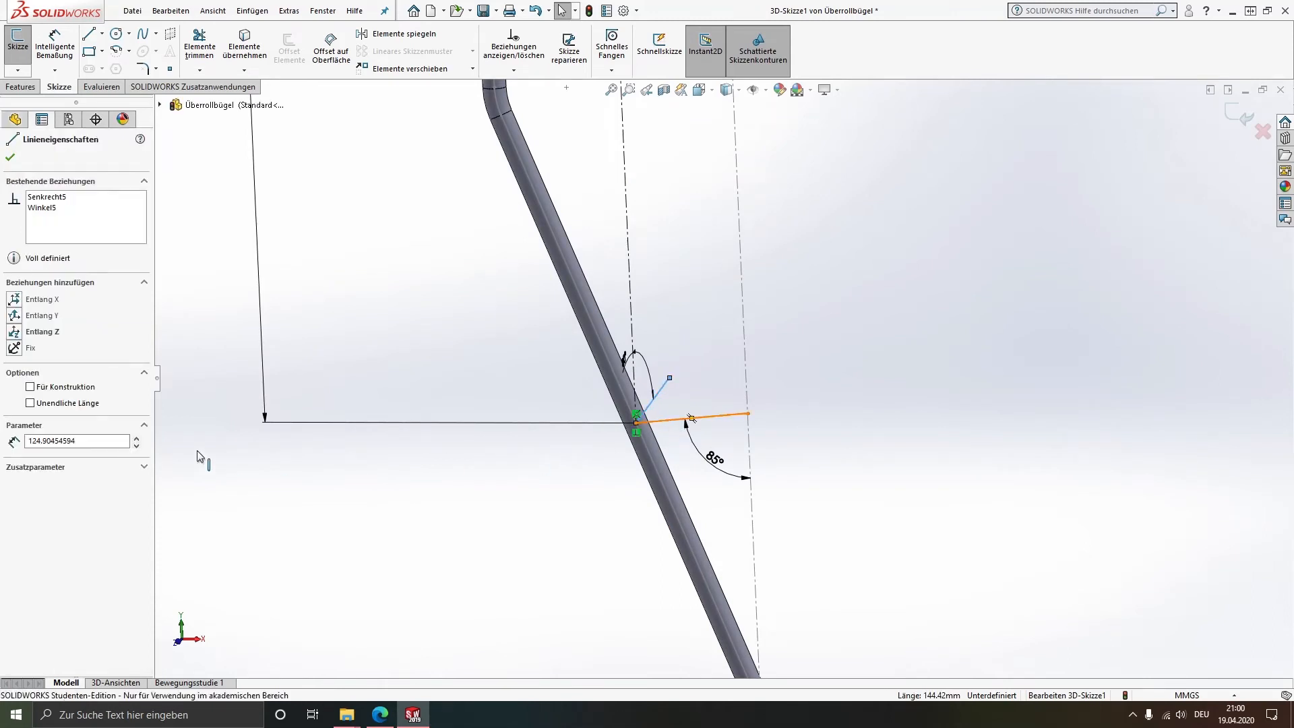
click(30, 472)
click(419, 497)
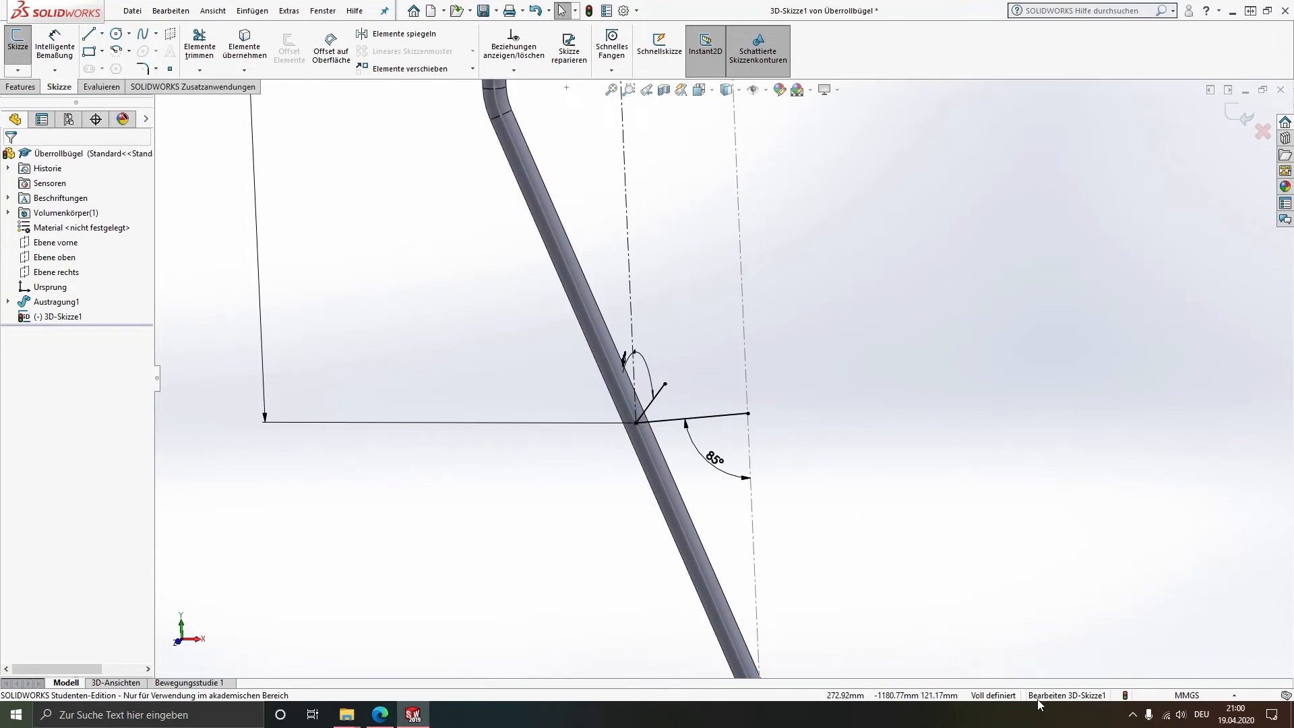
scroll(730, 357, up, 5)
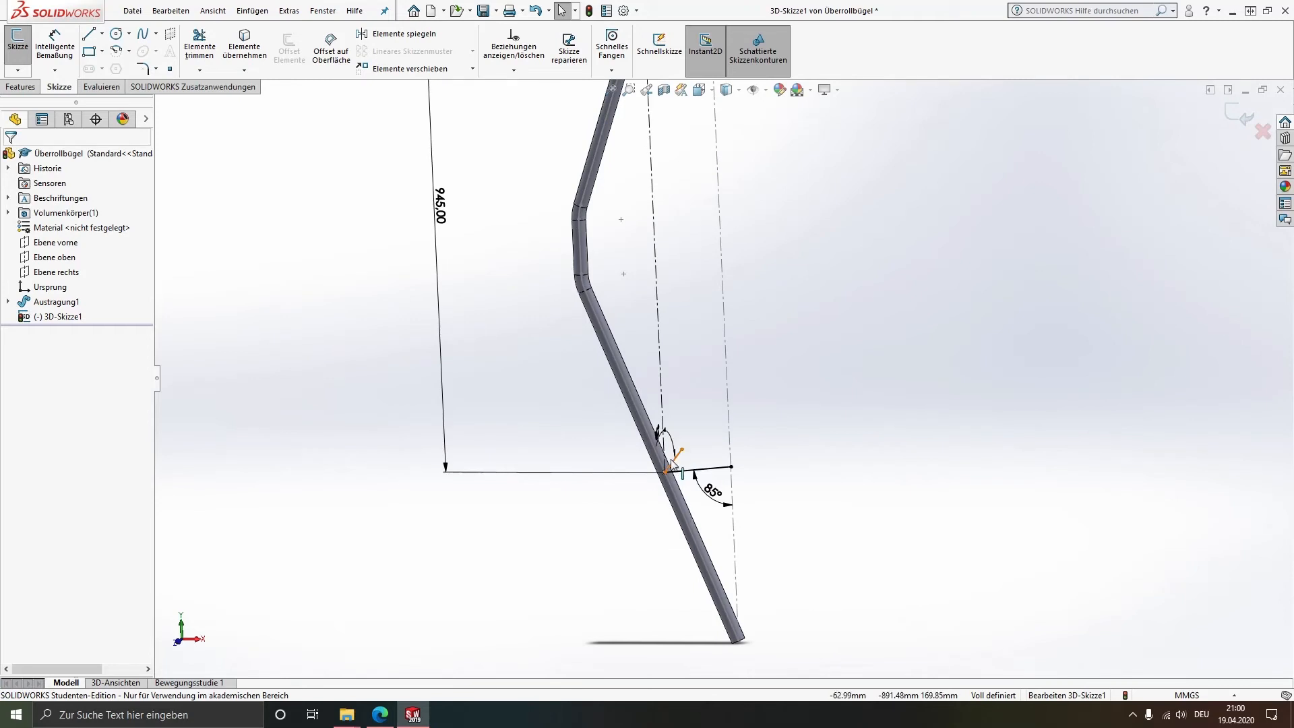
middle_drag(683, 483, 671, 490)
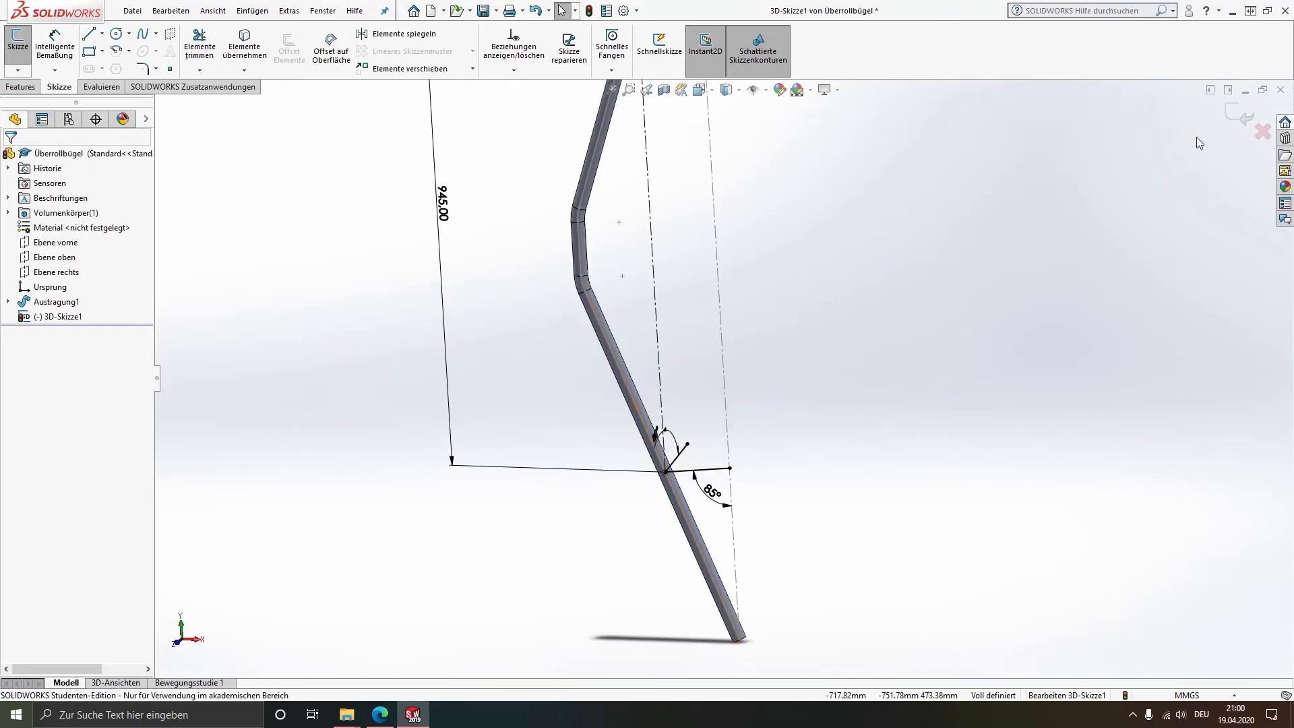
click(1240, 116)
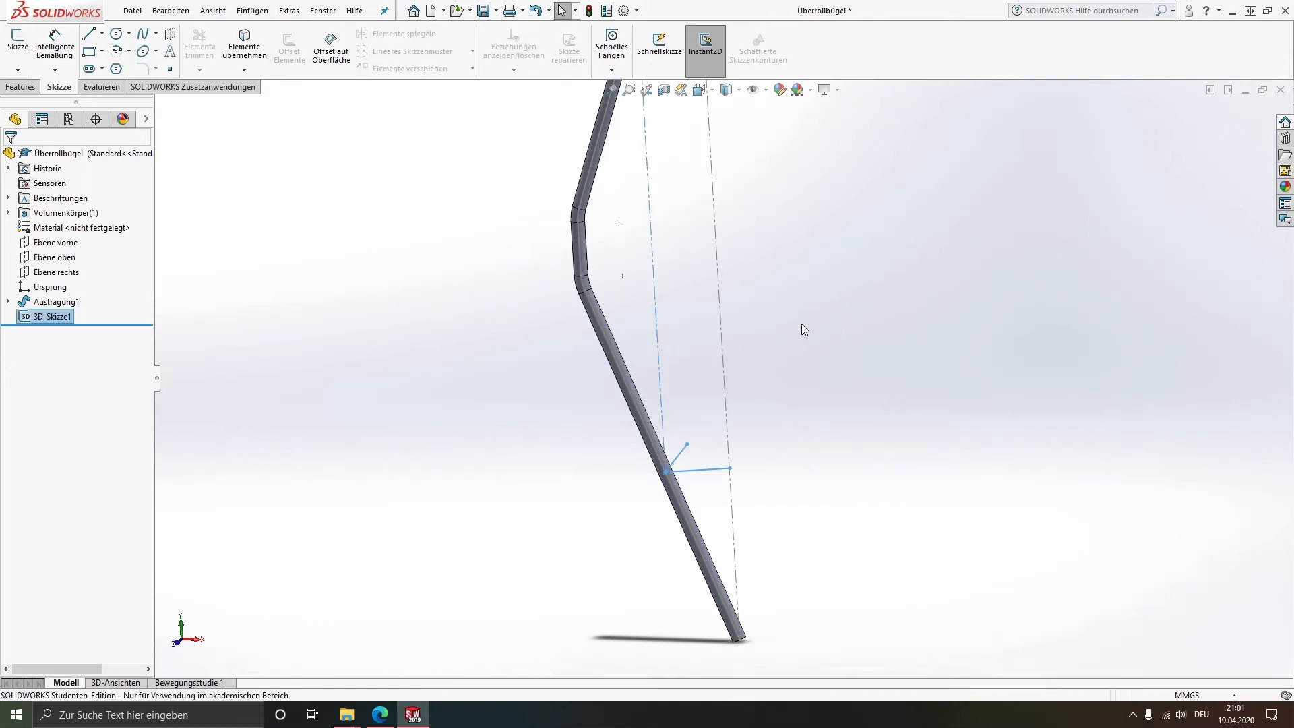
Create a reference plane coincident with the two short perpendicular lines of 3D-Skizze1
click(10, 88)
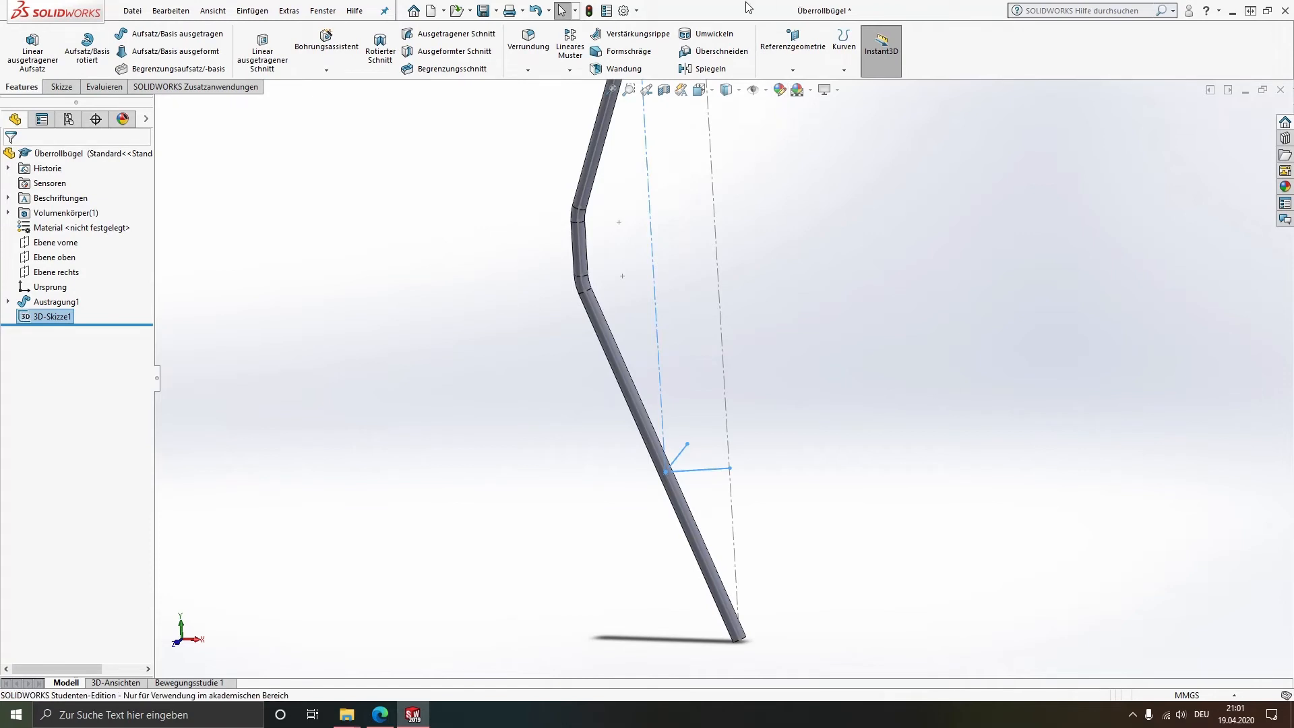
click(788, 66)
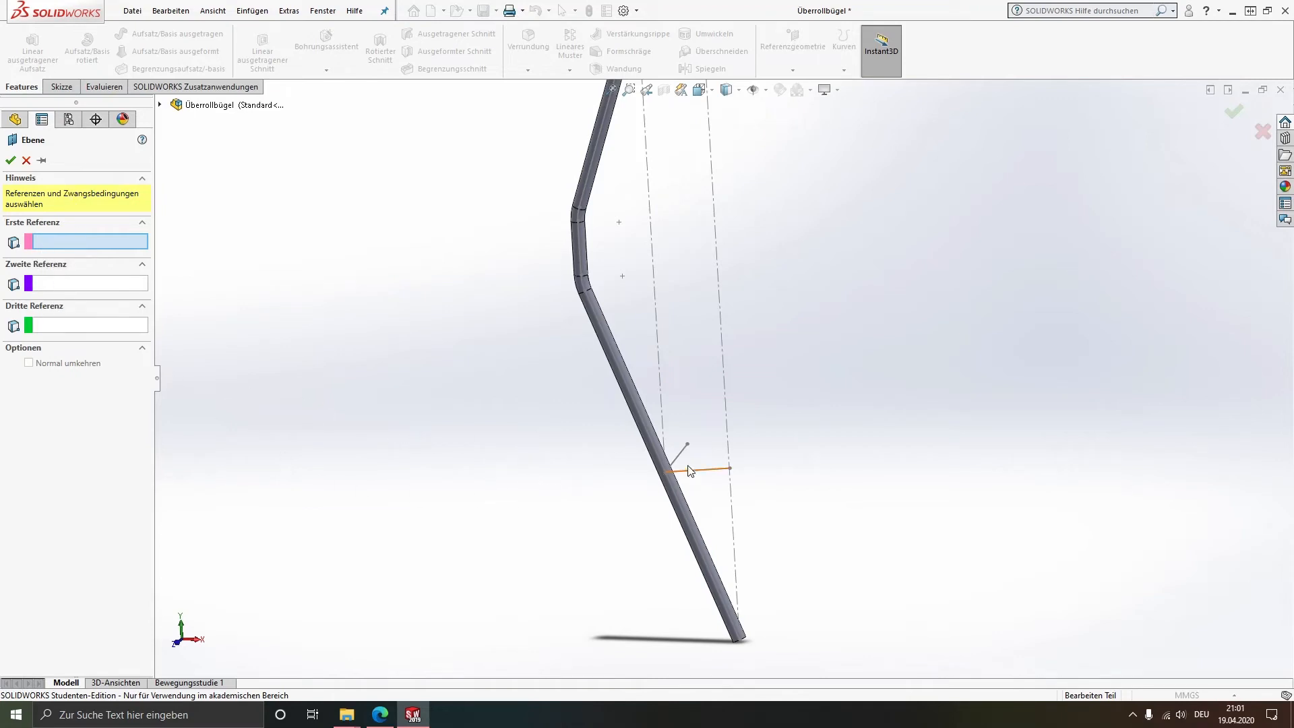
middle_drag(697, 428, 698, 461)
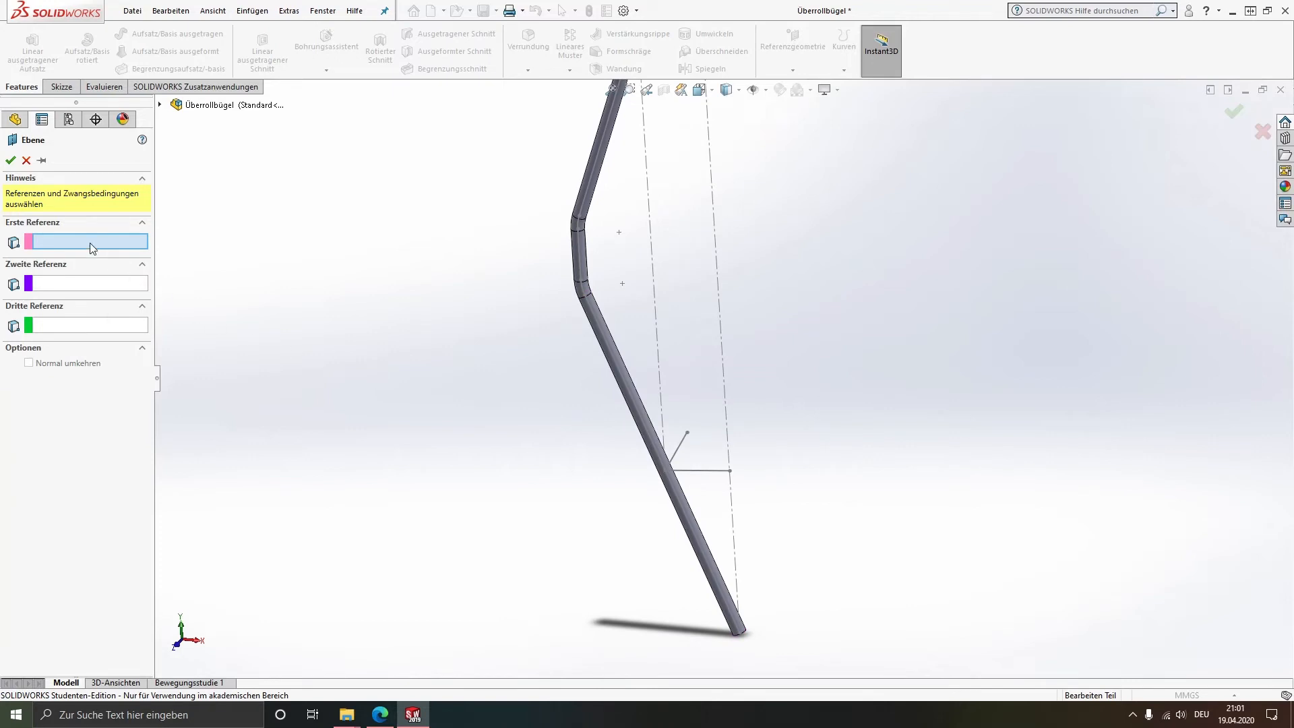
click(681, 448)
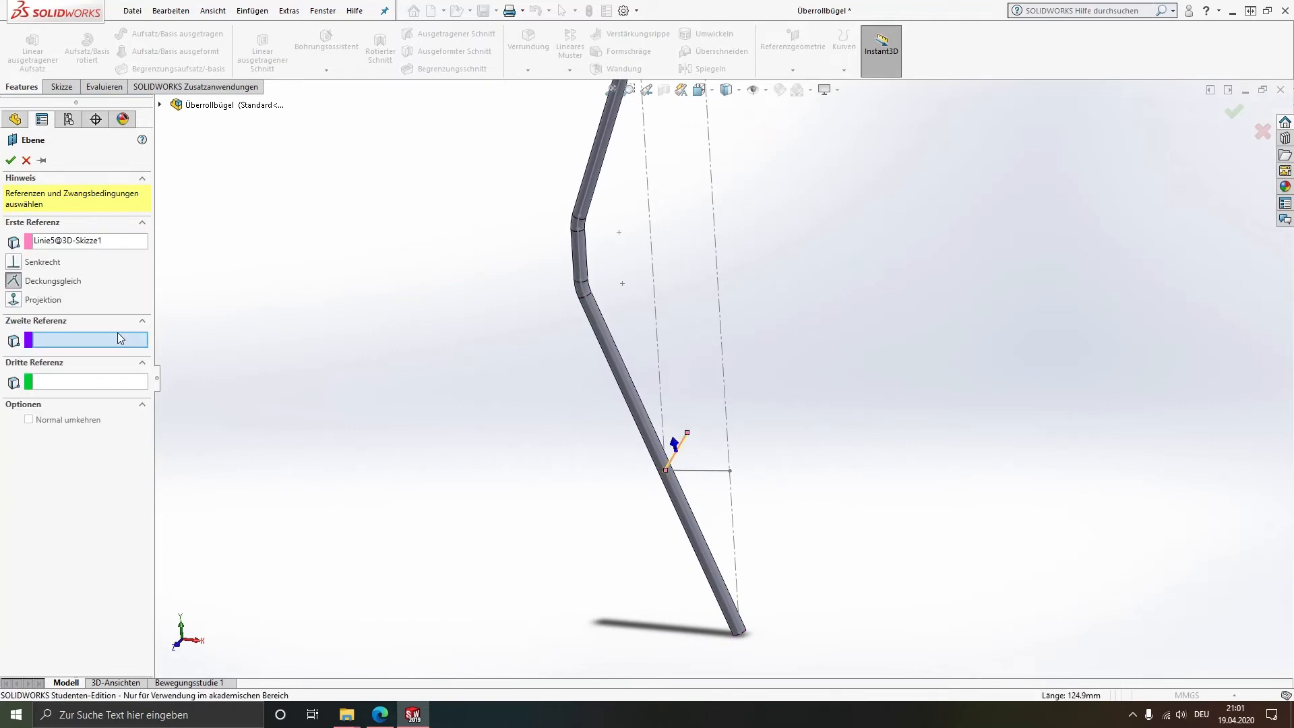
click(713, 470)
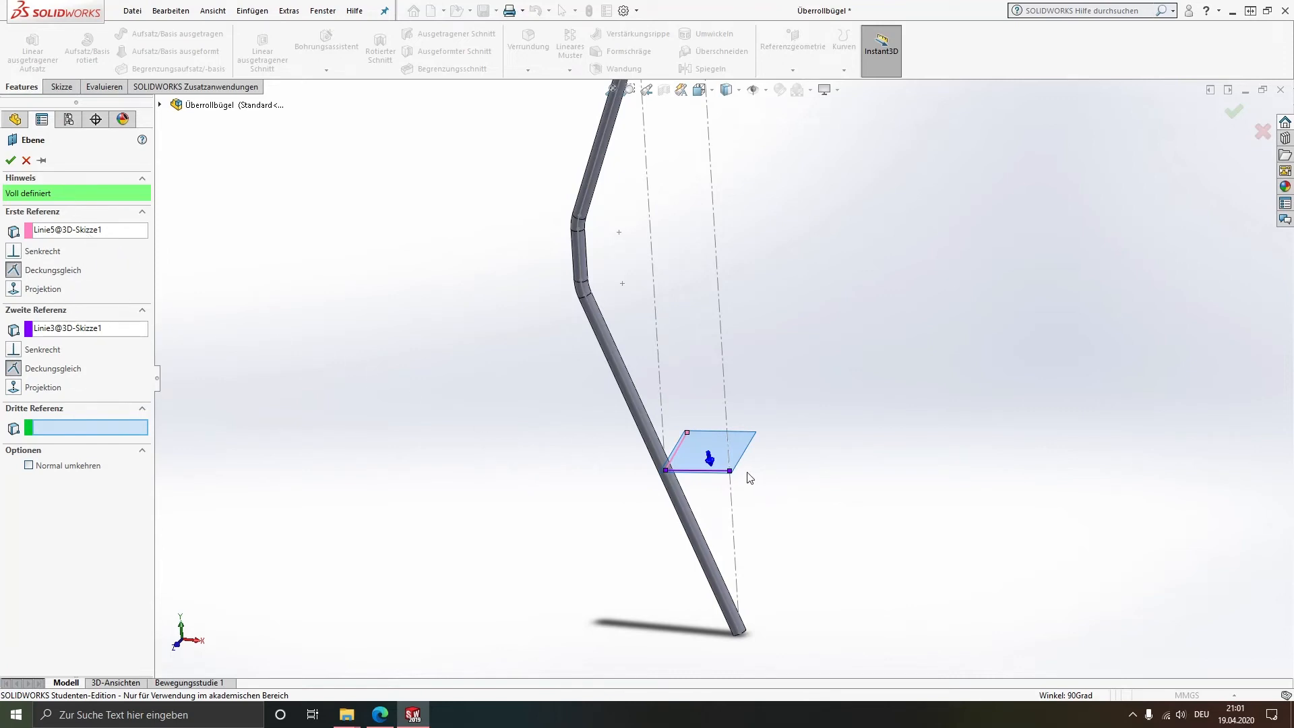
middle_drag(691, 497, 716, 384)
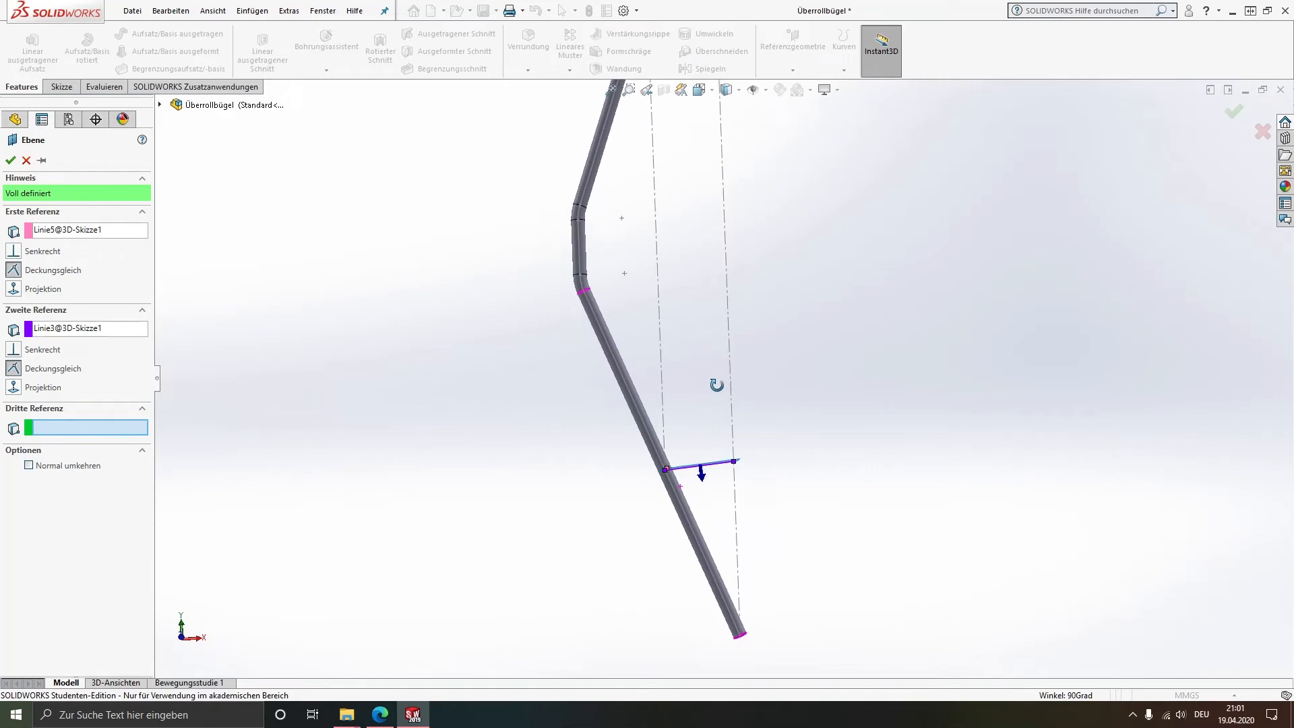
click(11, 161)
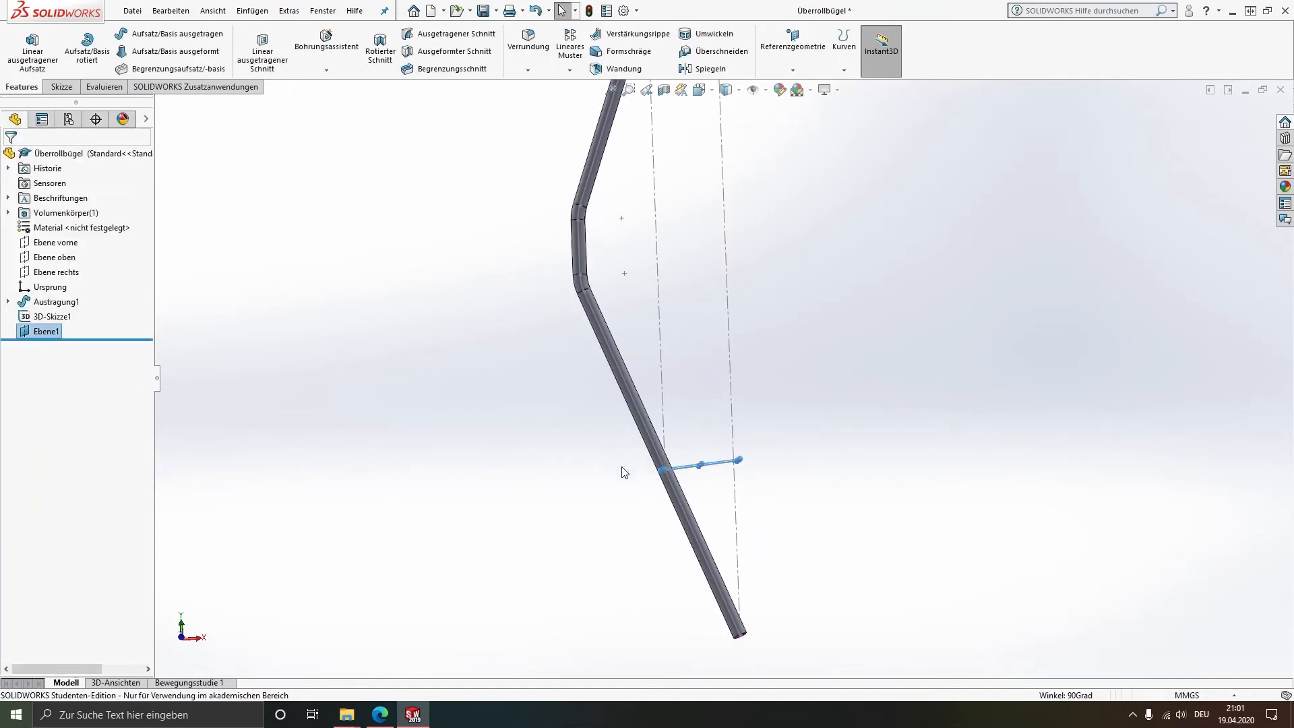
middle_drag(620, 467, 627, 488)
click(767, 539)
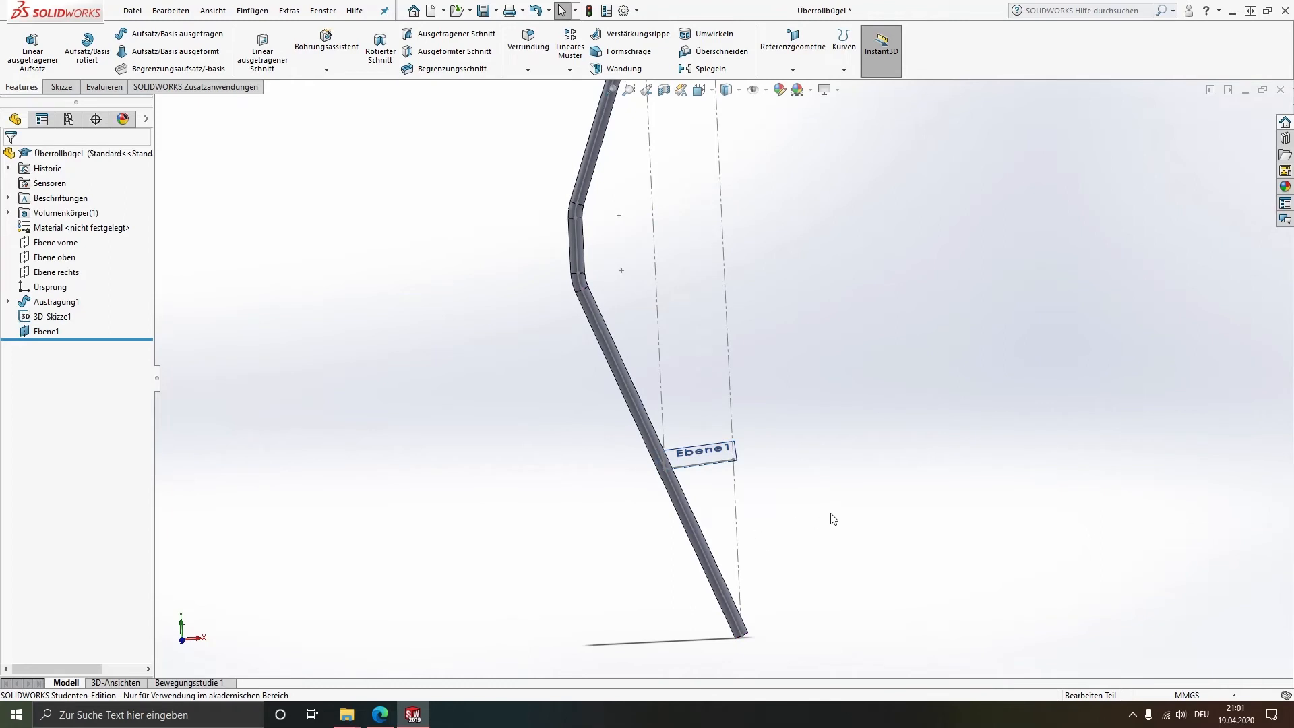
Start a sketch on Ebene1 and draw a circle with a radius of about 166 mm centered on the tube point
middle_drag(720, 491, 705, 415)
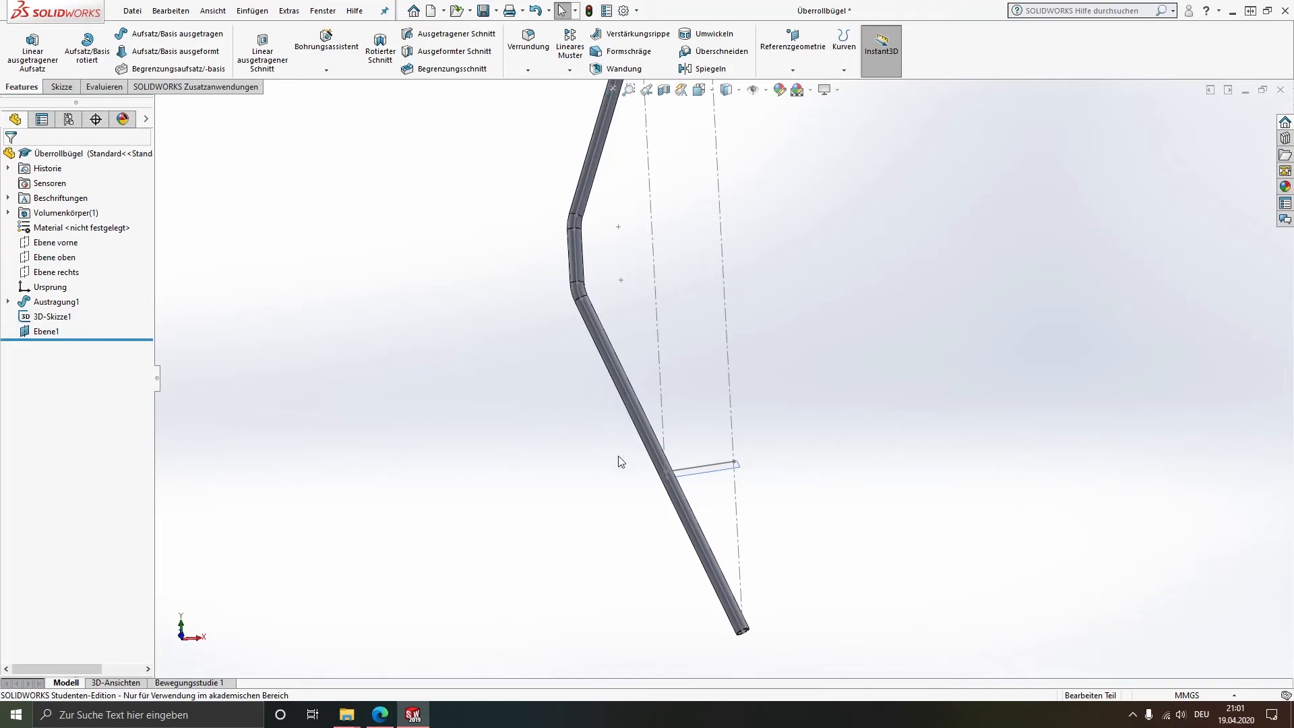
click(46, 331)
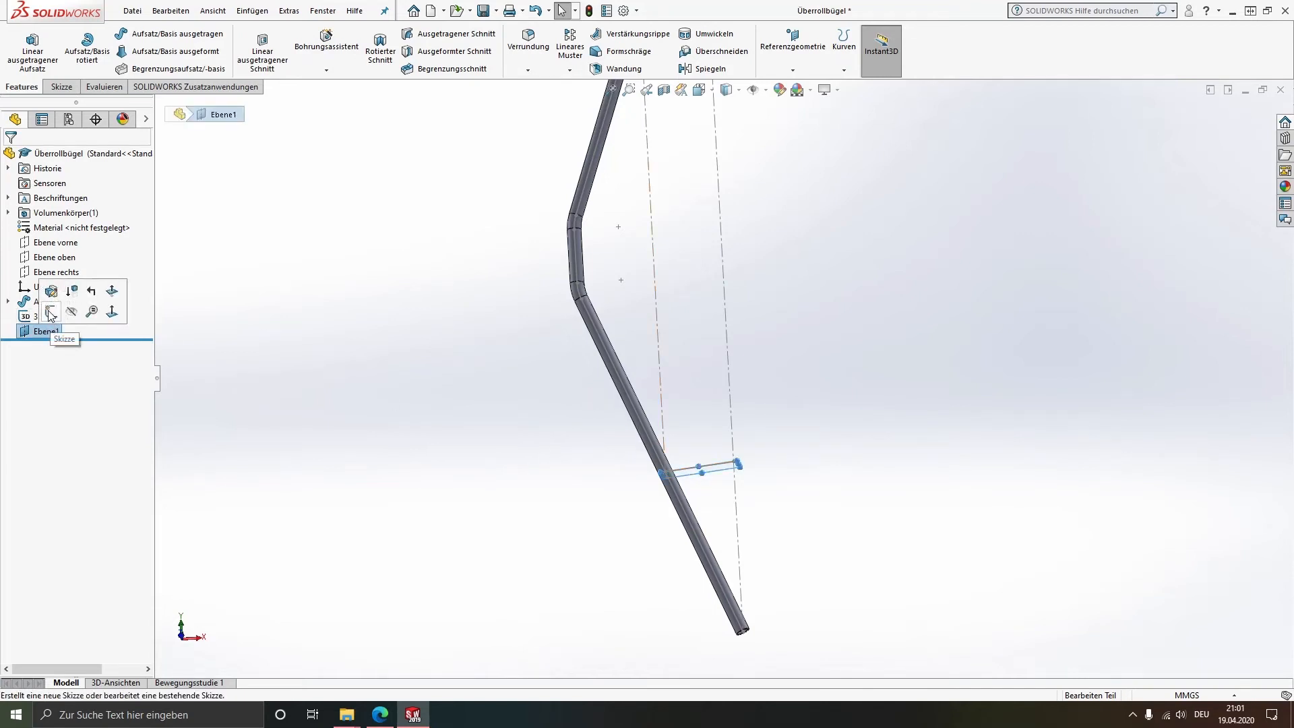
click(51, 312)
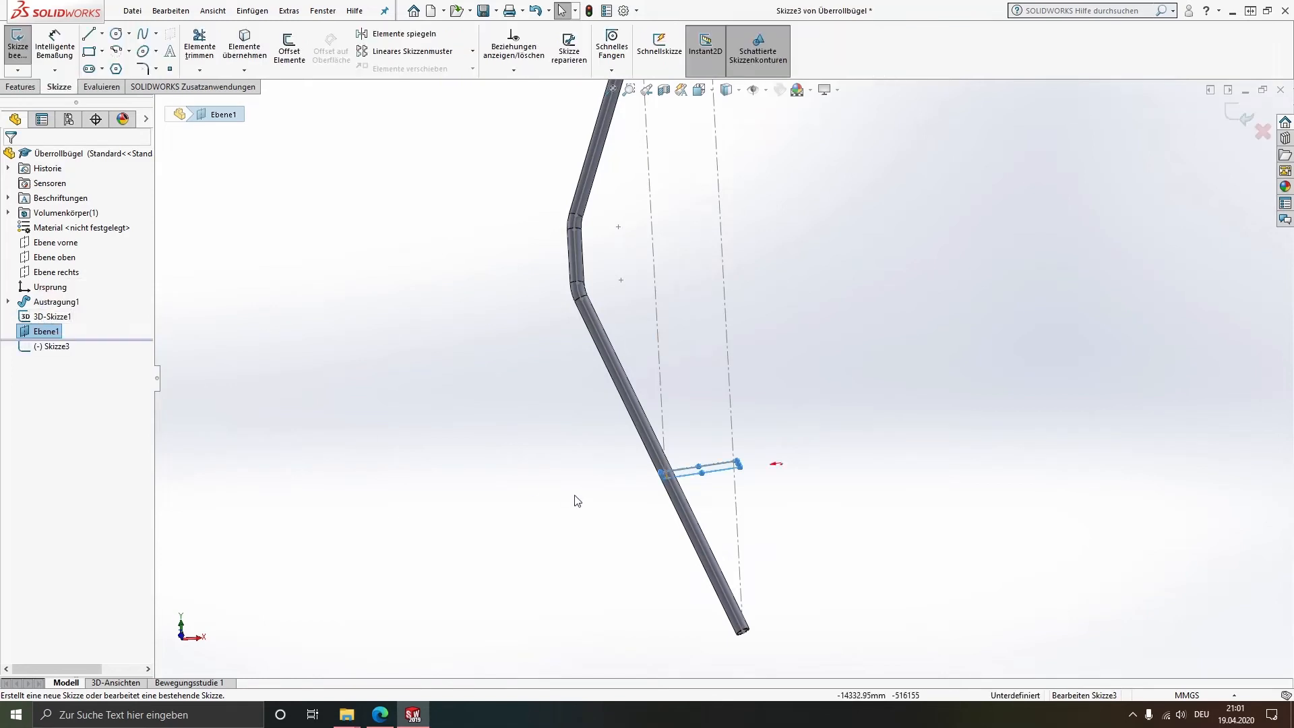
key(ctrl+8)
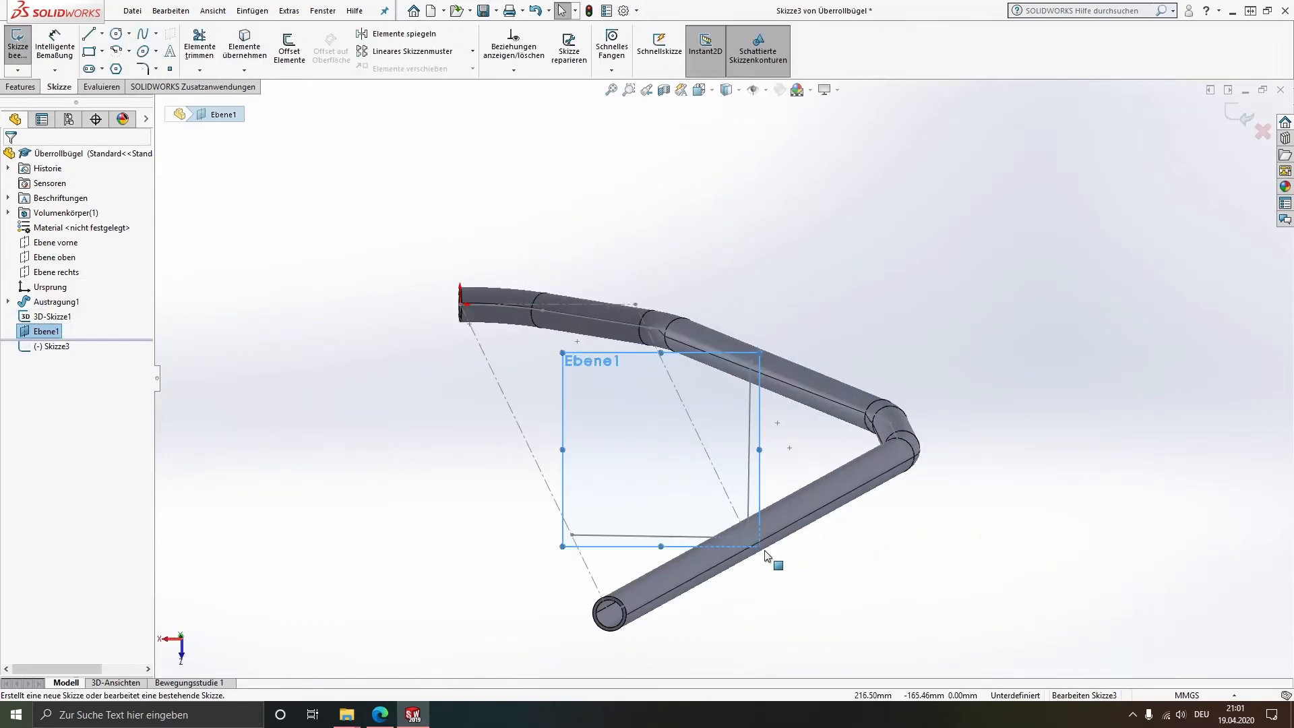
ctrl+middle_drag(758, 520, 745, 357)
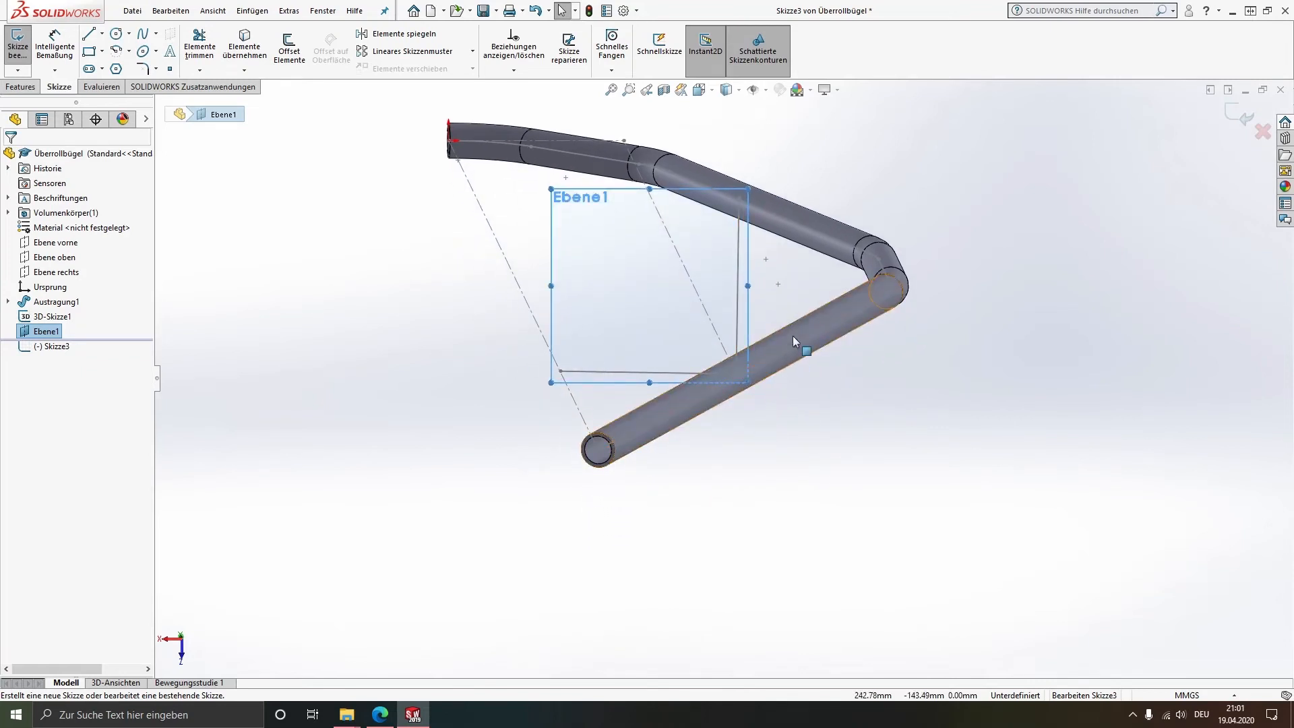
ctrl+middle_drag(793, 335, 797, 270)
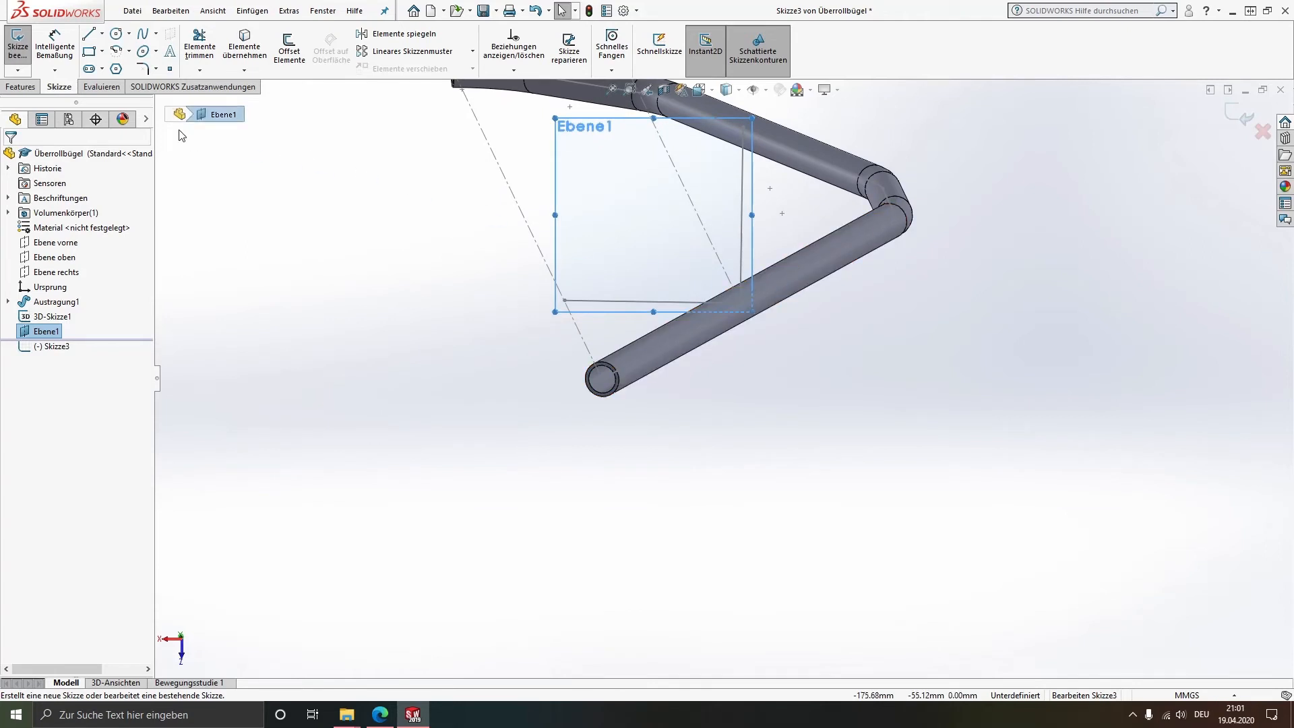
click(116, 33)
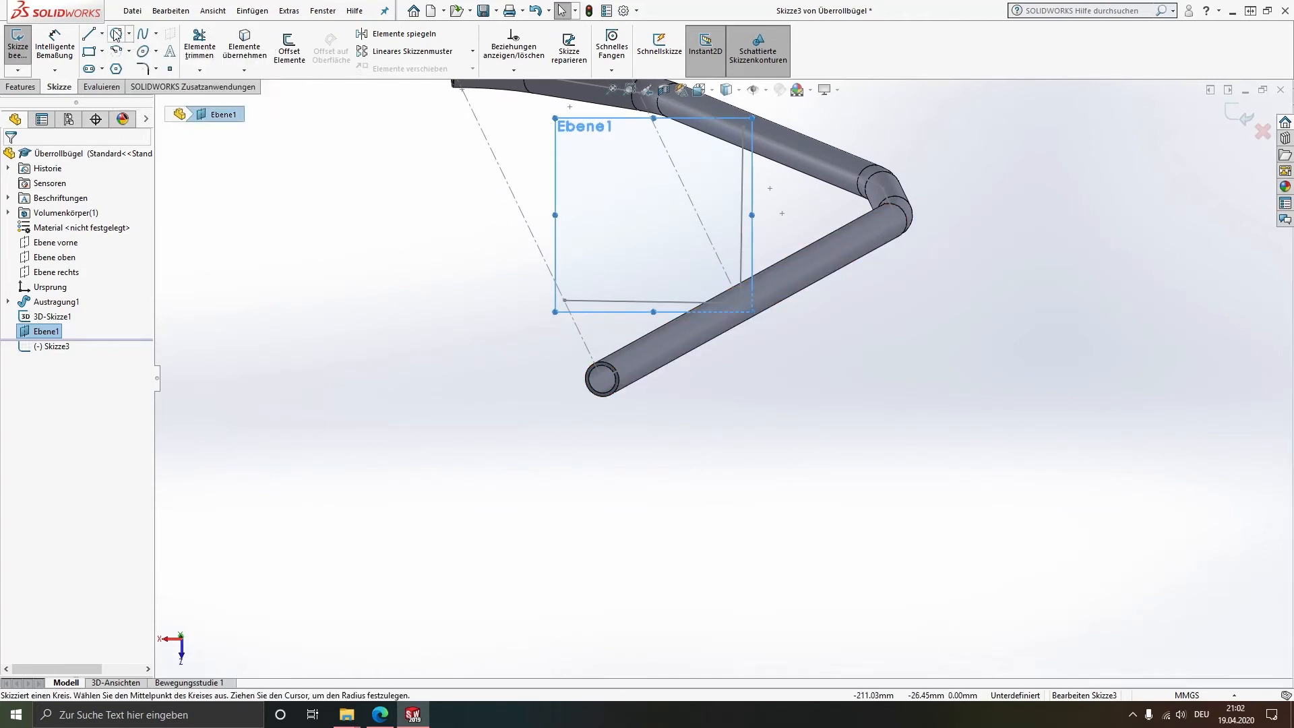
click(740, 304)
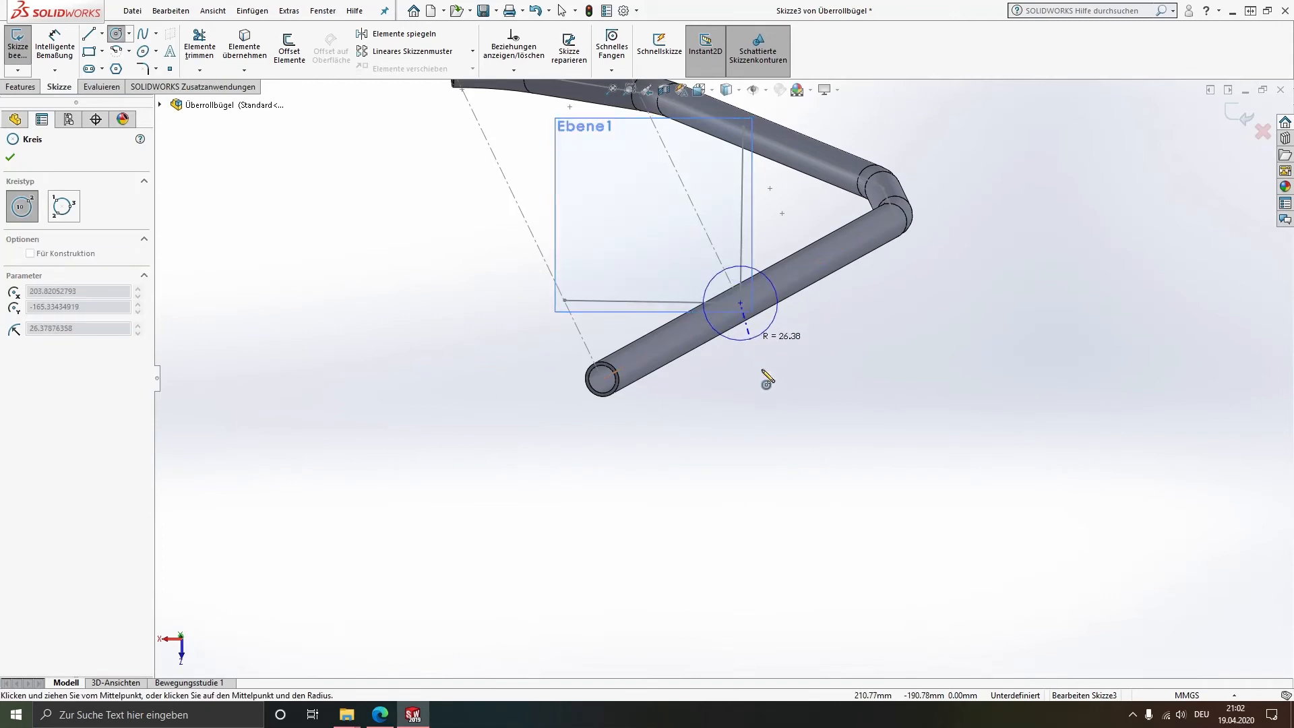
click(848, 510)
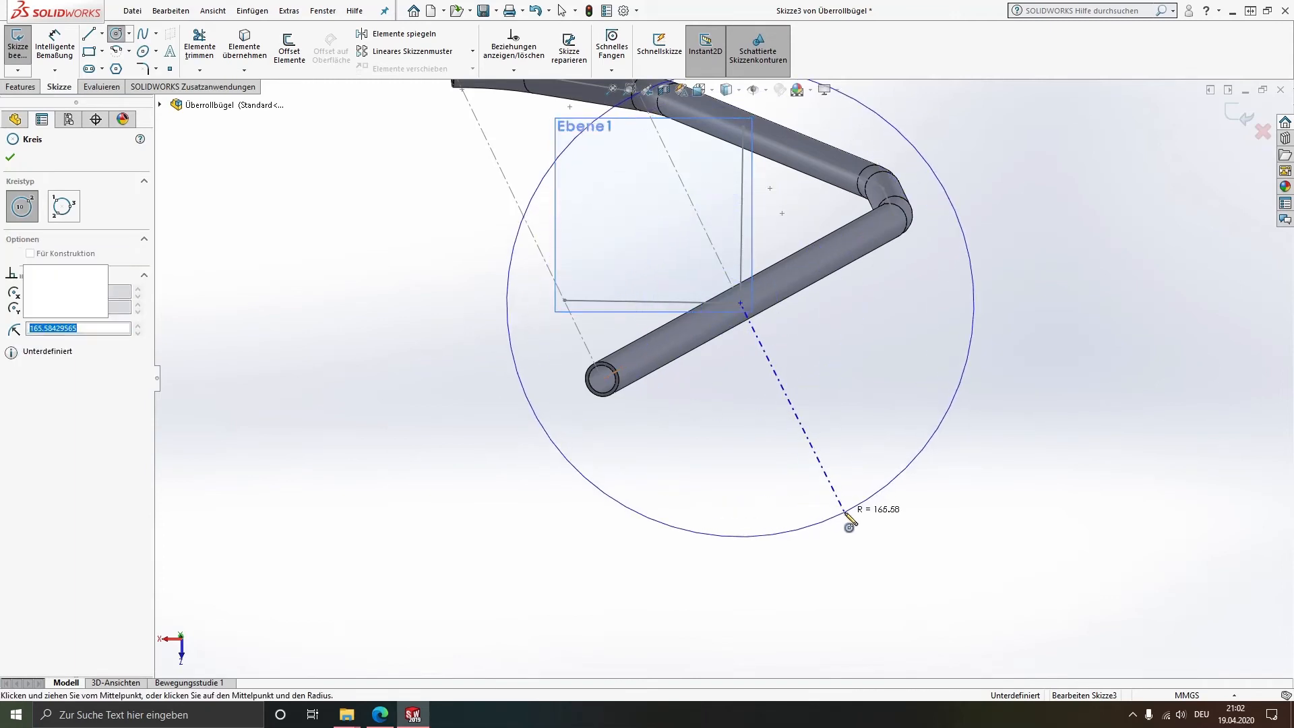
key(Escape)
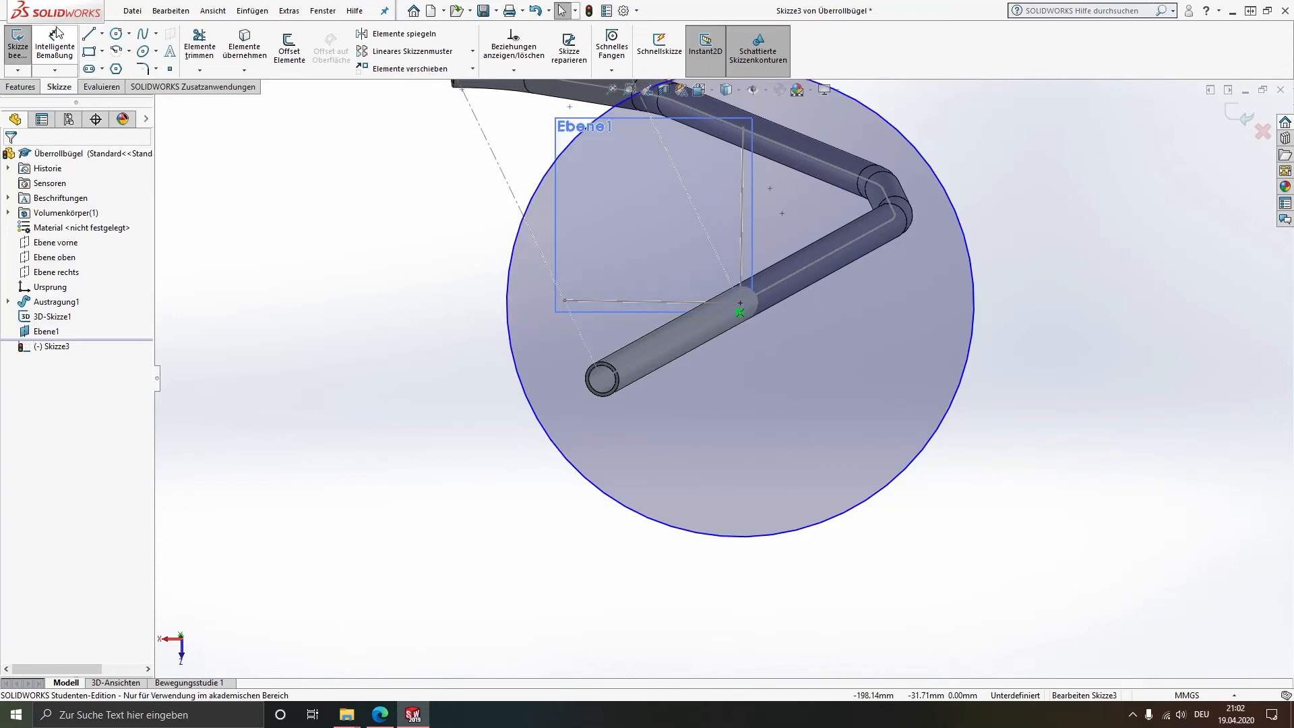
Dimension the circle on Ebene1 with a diameter of 350 mm
click(54, 46)
click(970, 346)
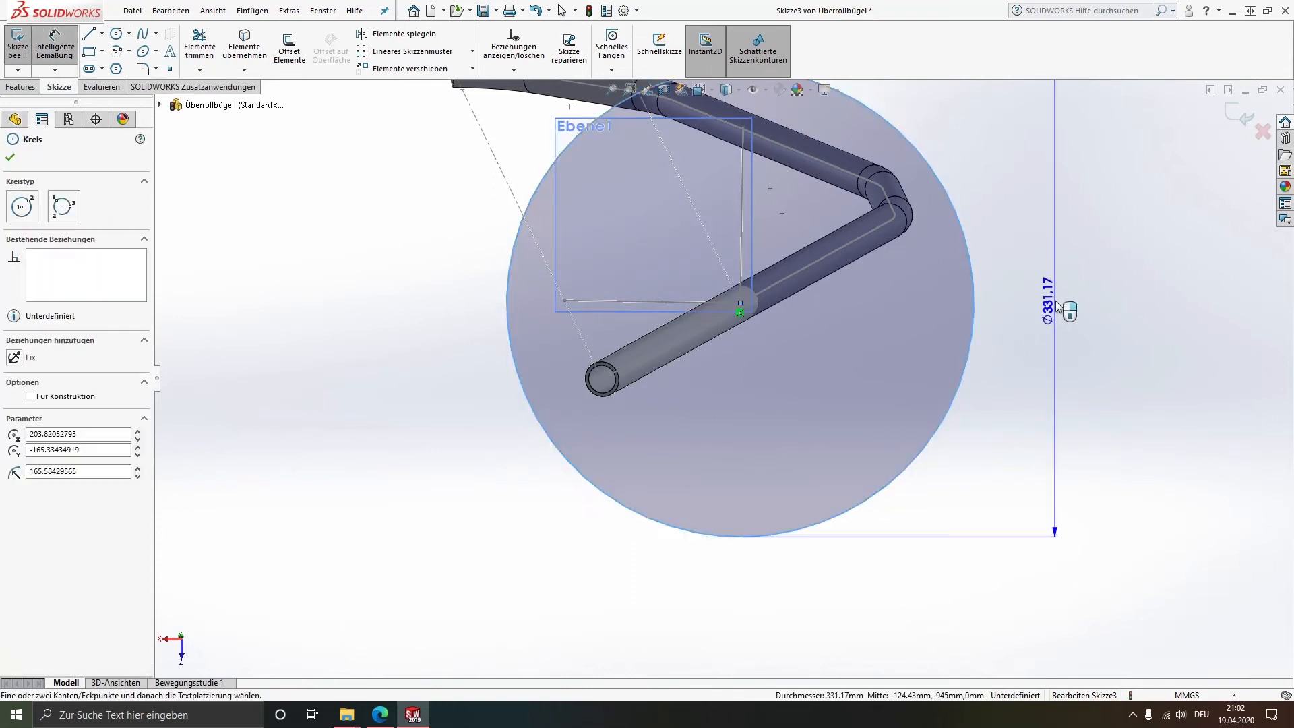
click(1064, 290)
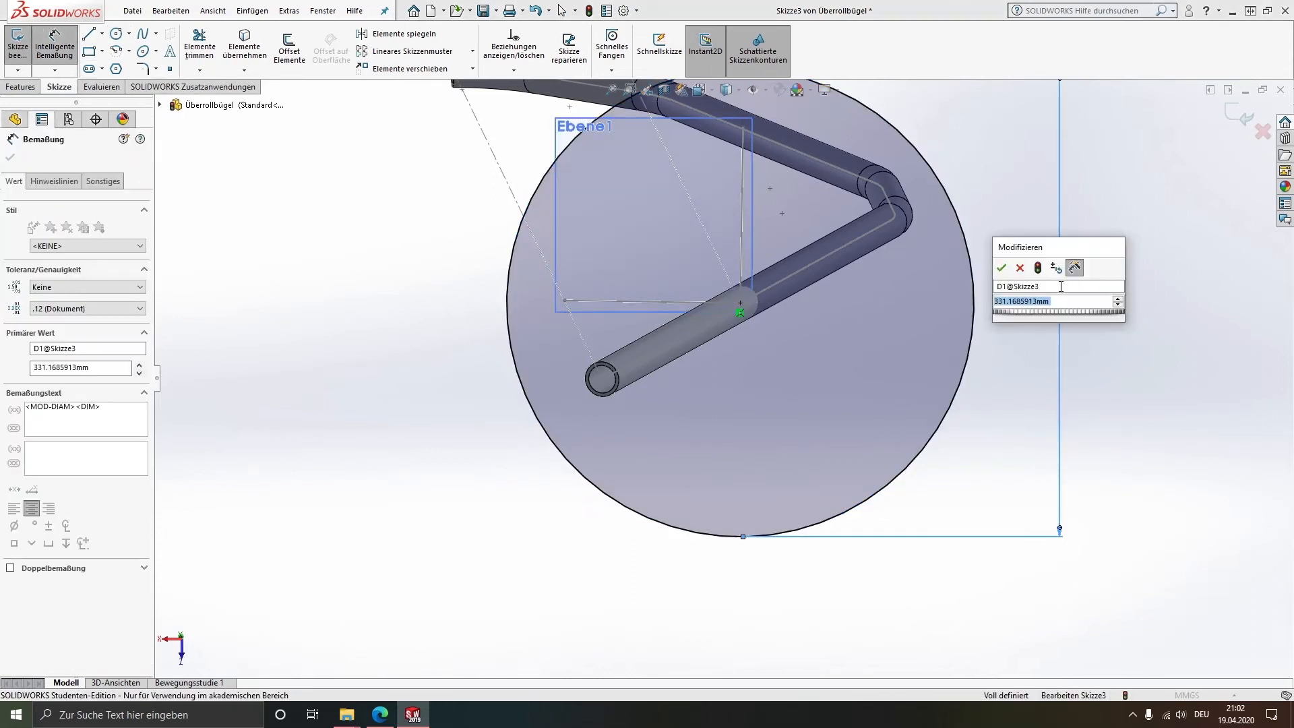
text(350)
key(Return)
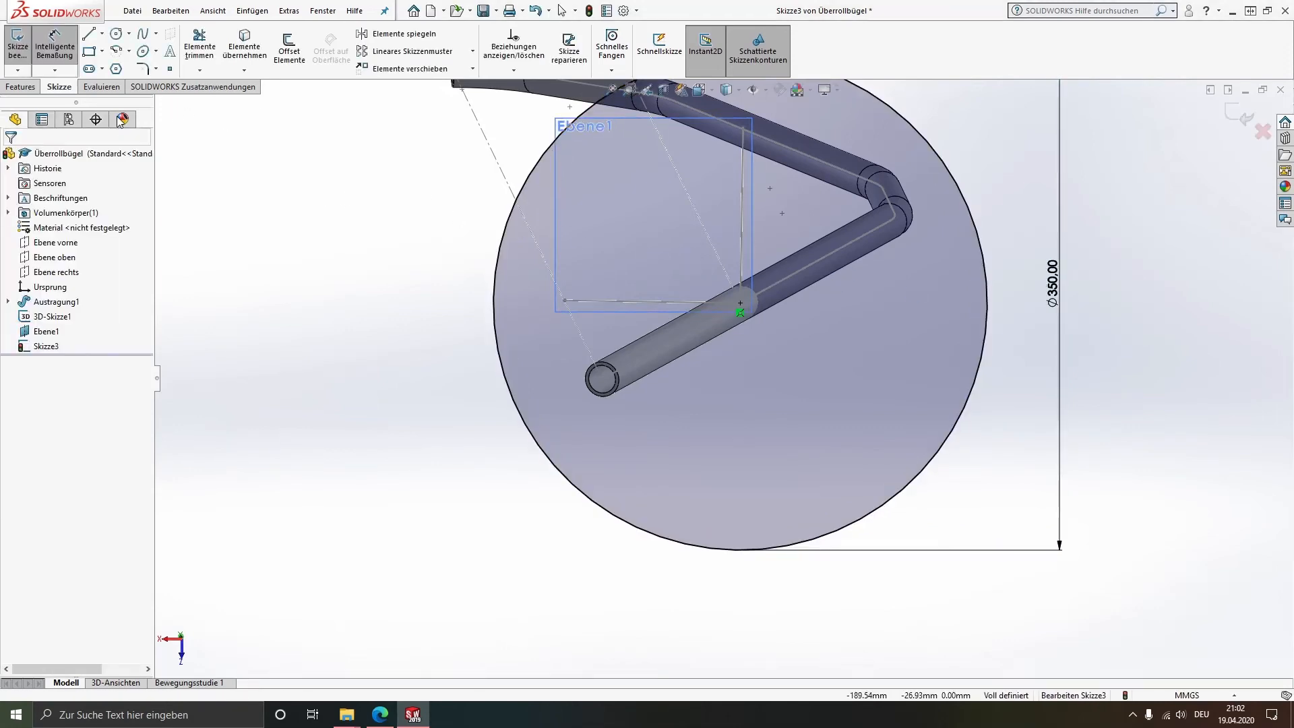
key(Escape)
Cut-extrude the circle through all (Durch alles) in the reversed direction to trim off the tube's lower end
mouse_move(736, 208)
middle_down()
mouse_move(608, 452)
mouse_move(693, 447)
mouse_move(661, 557)
mouse_move(694, 573)
middle_up()
scroll(686, 317, up, 5)
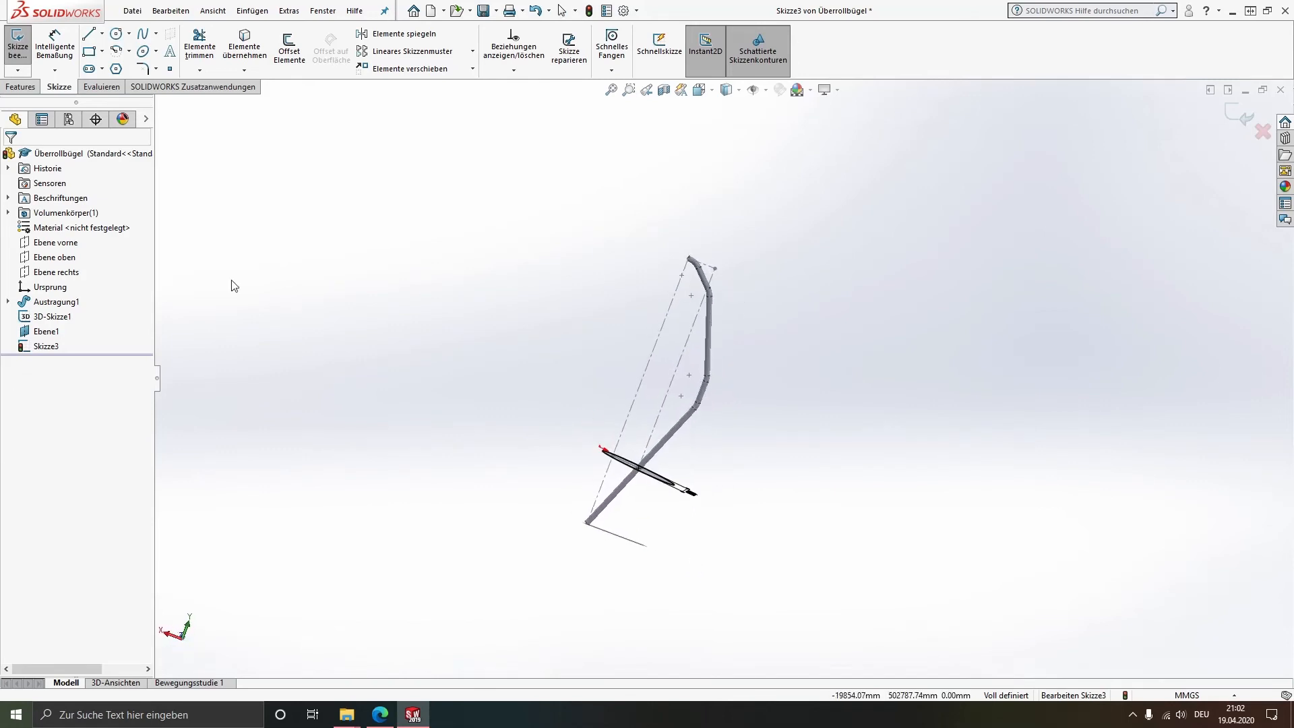
click(20, 86)
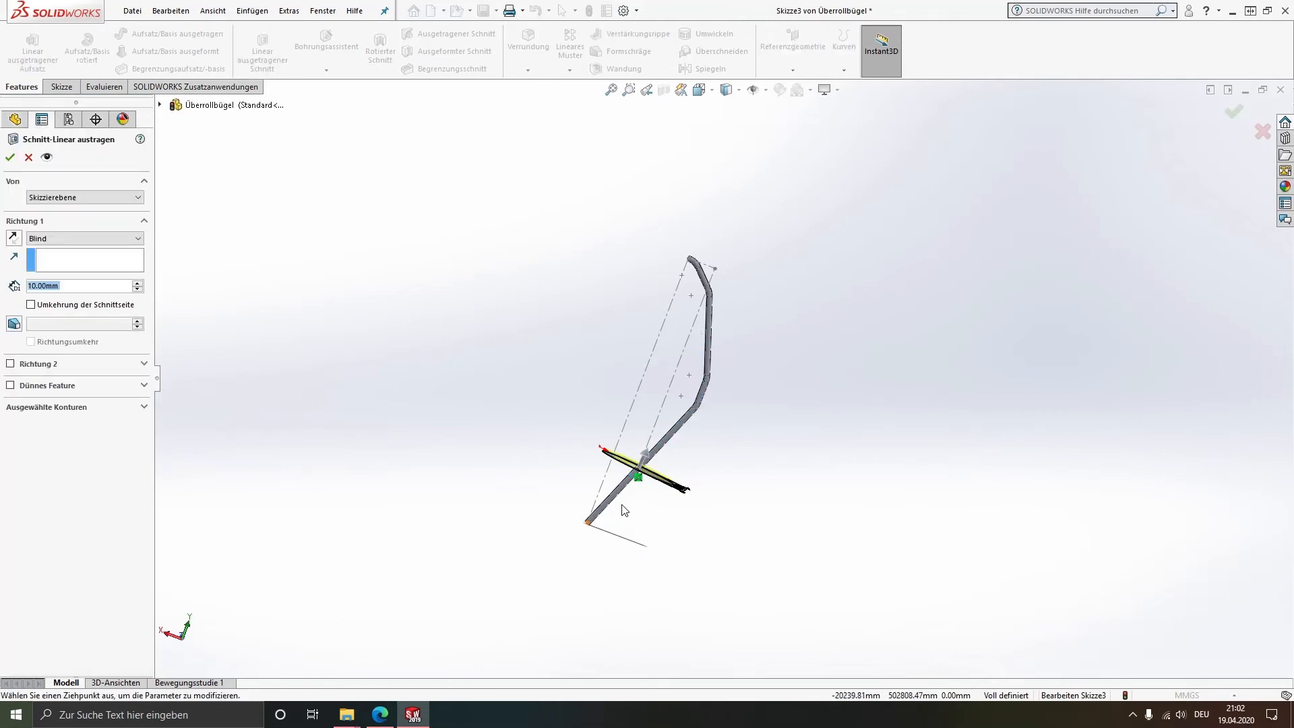
scroll(620, 499, down, 5)
click(13, 238)
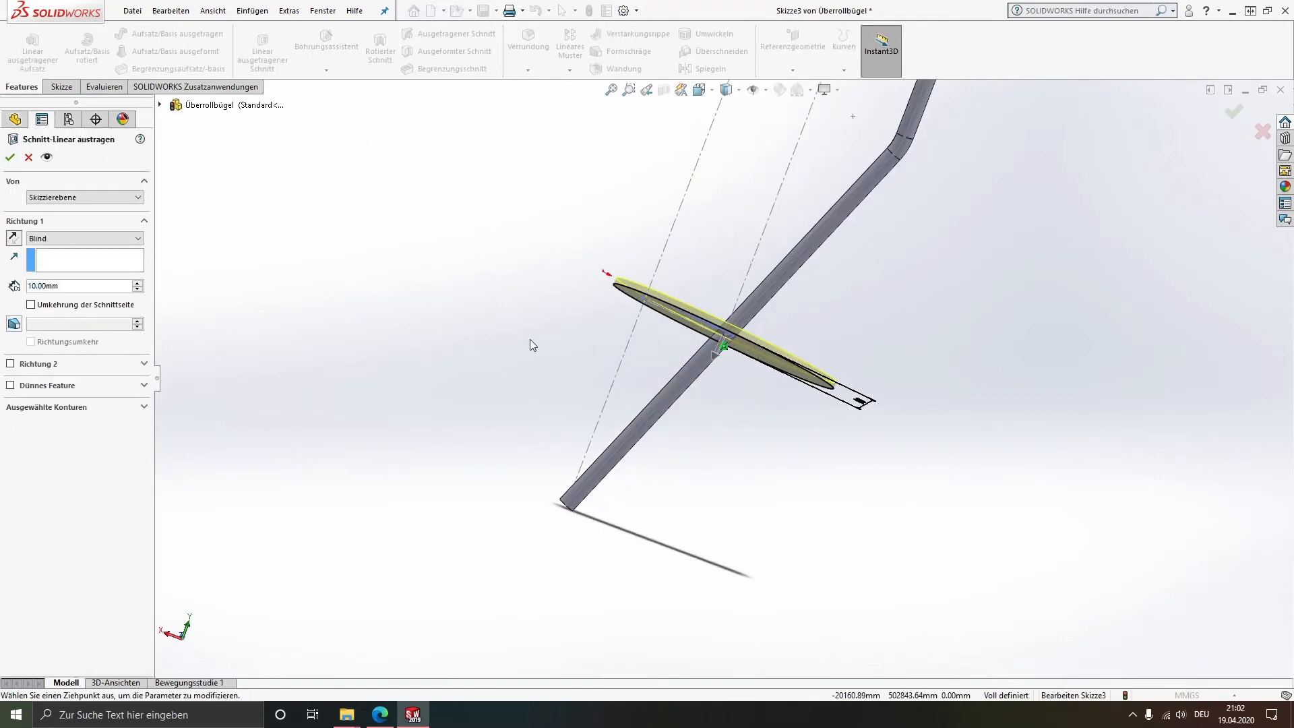
click(88, 238)
click(54, 256)
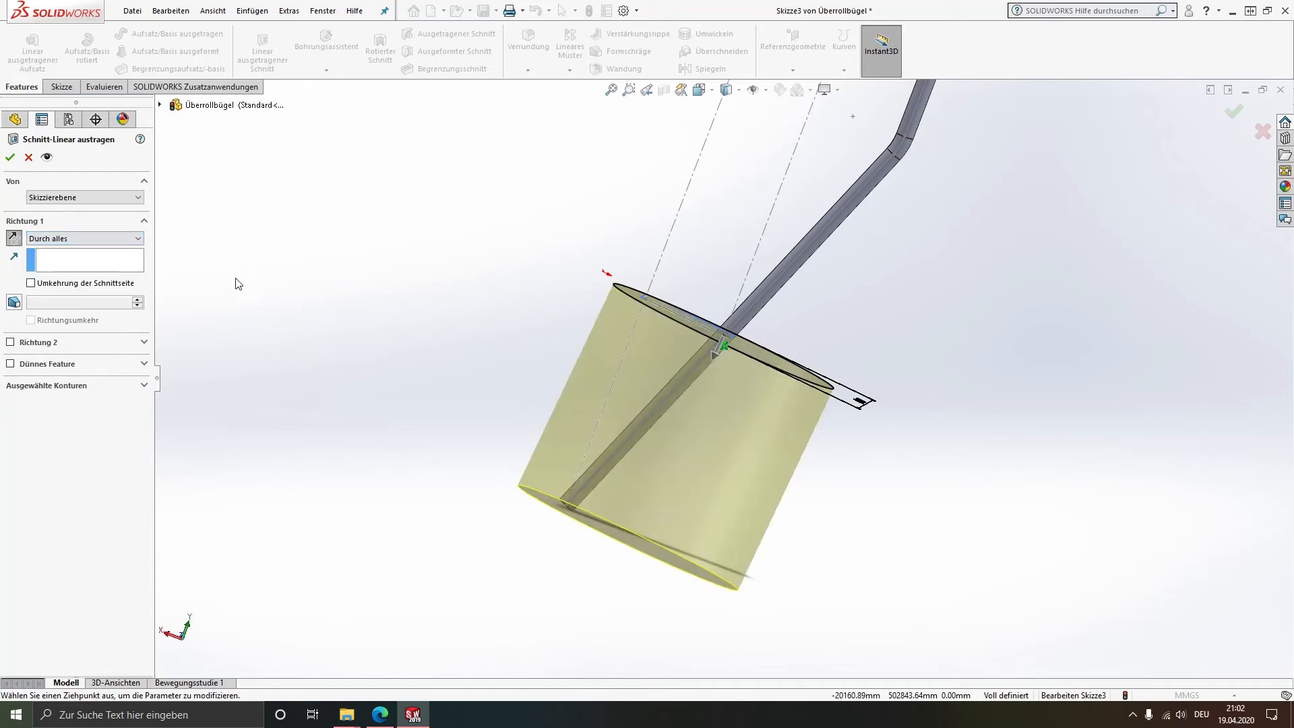
middle_drag(793, 301, 817, 247)
click(10, 157)
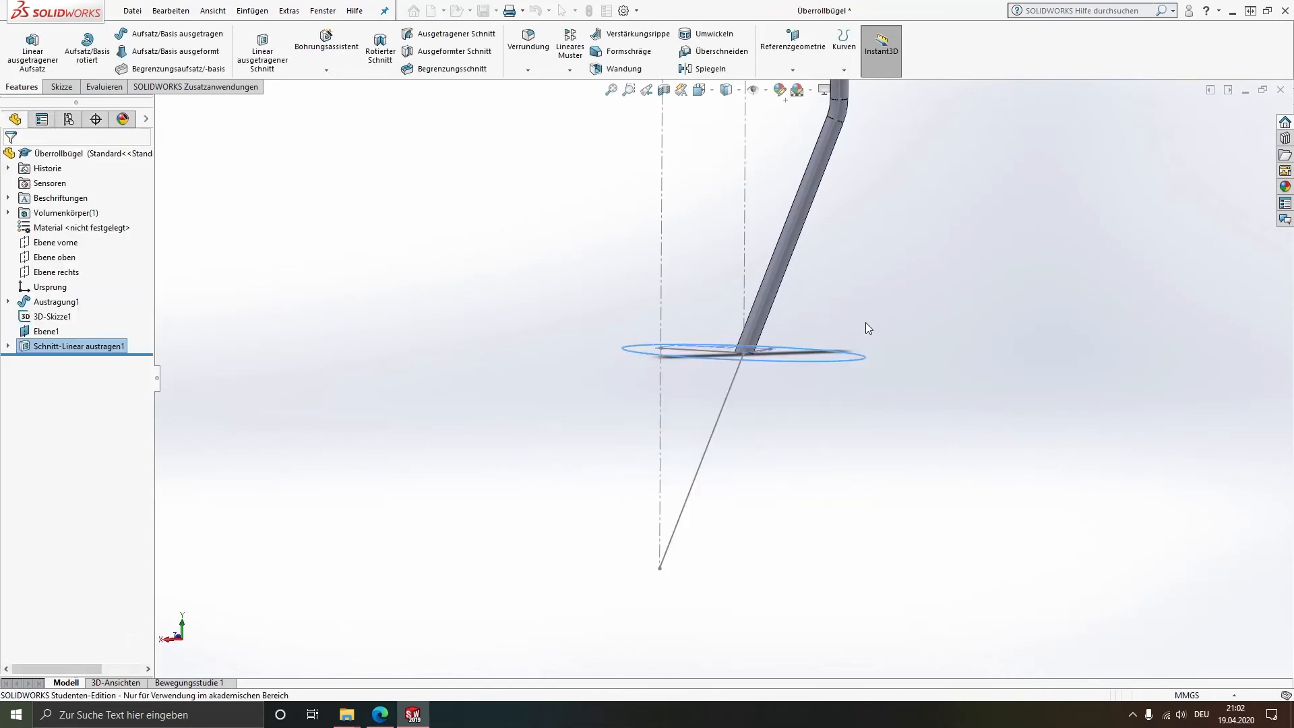
Hide 3D-Skizze1, the reference plane Ebene1 and the sweep path sketch Skizze1
middle_drag(828, 357, 665, 349)
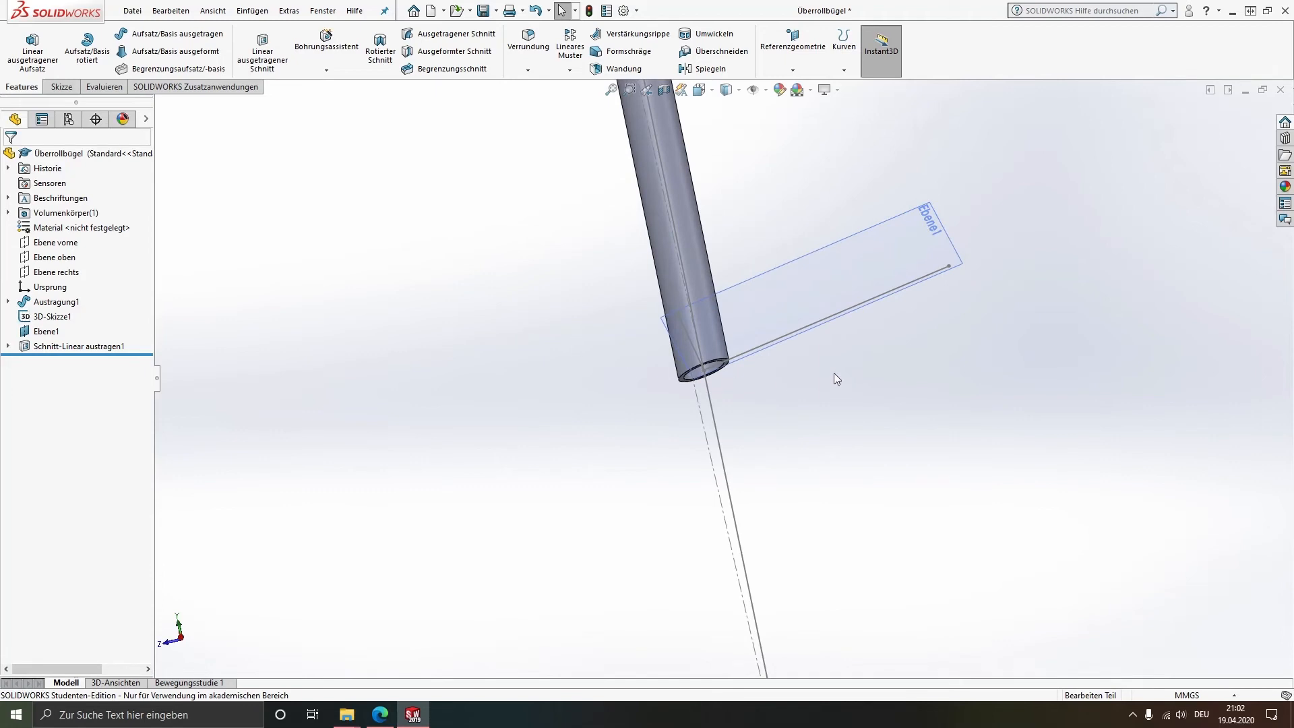
click(42, 317)
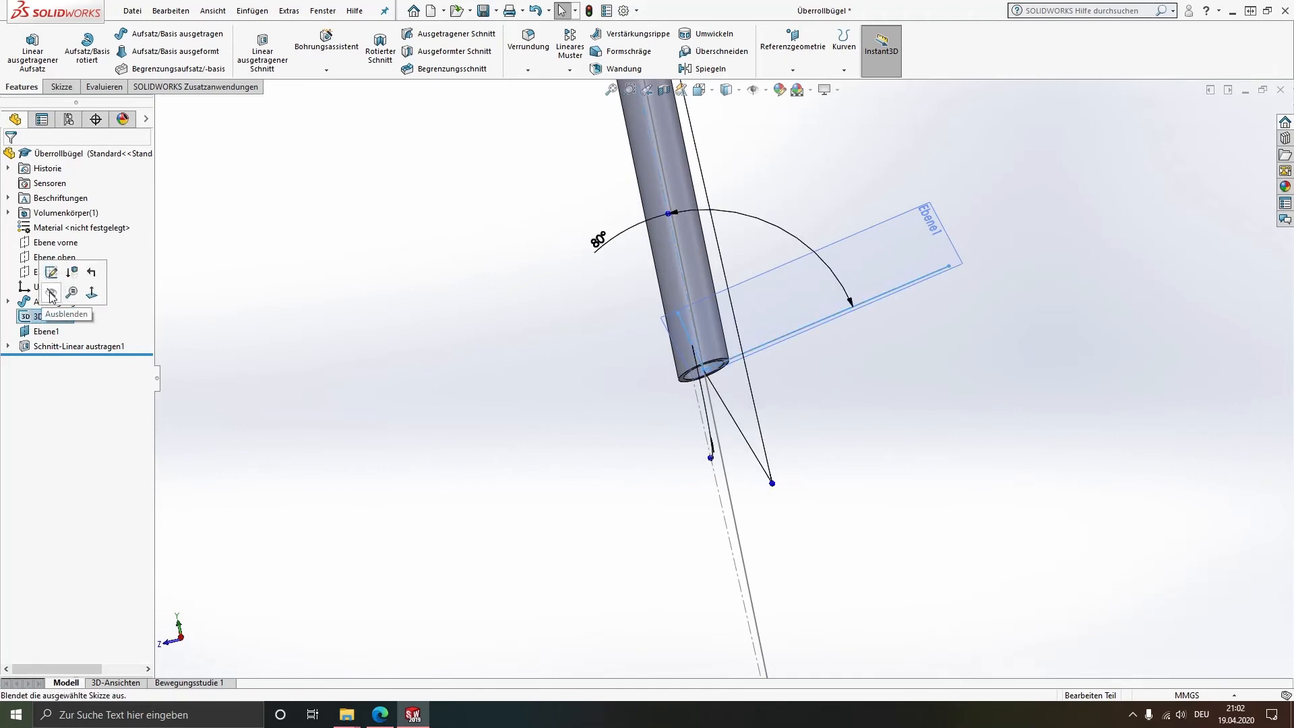
click(52, 295)
click(46, 331)
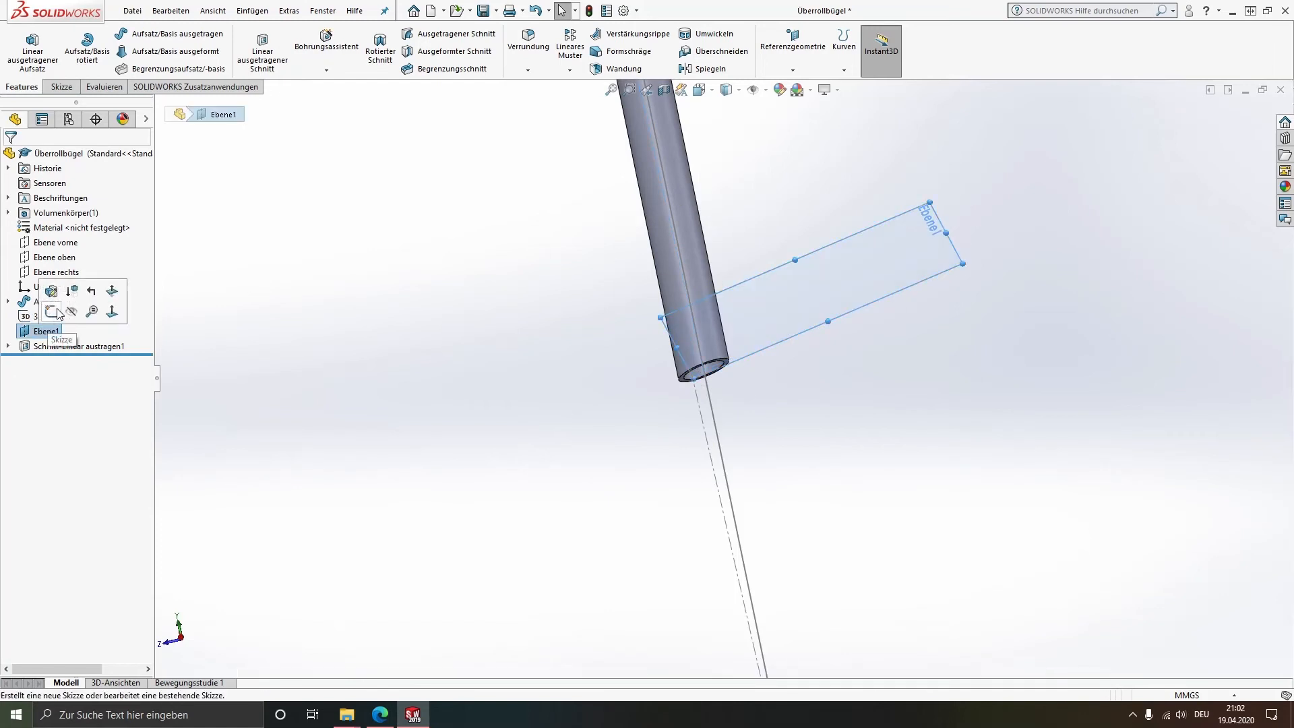
click(70, 315)
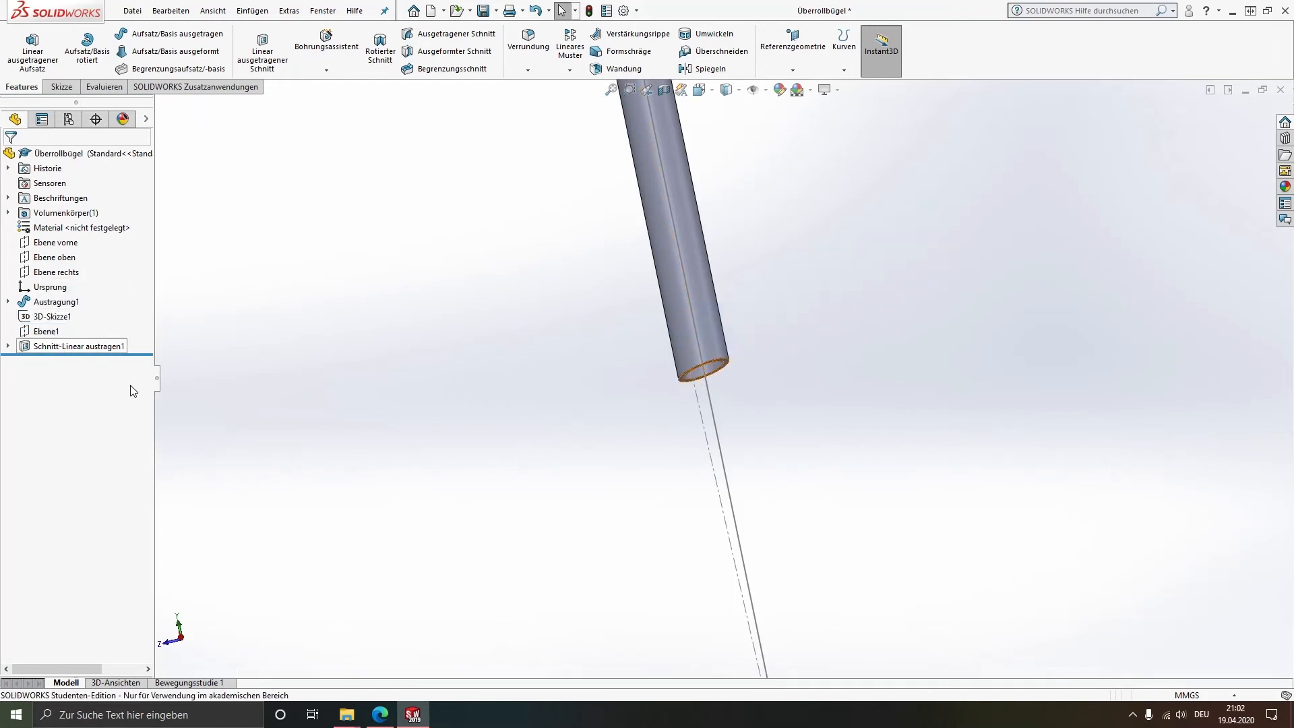
click(8, 302)
click(61, 331)
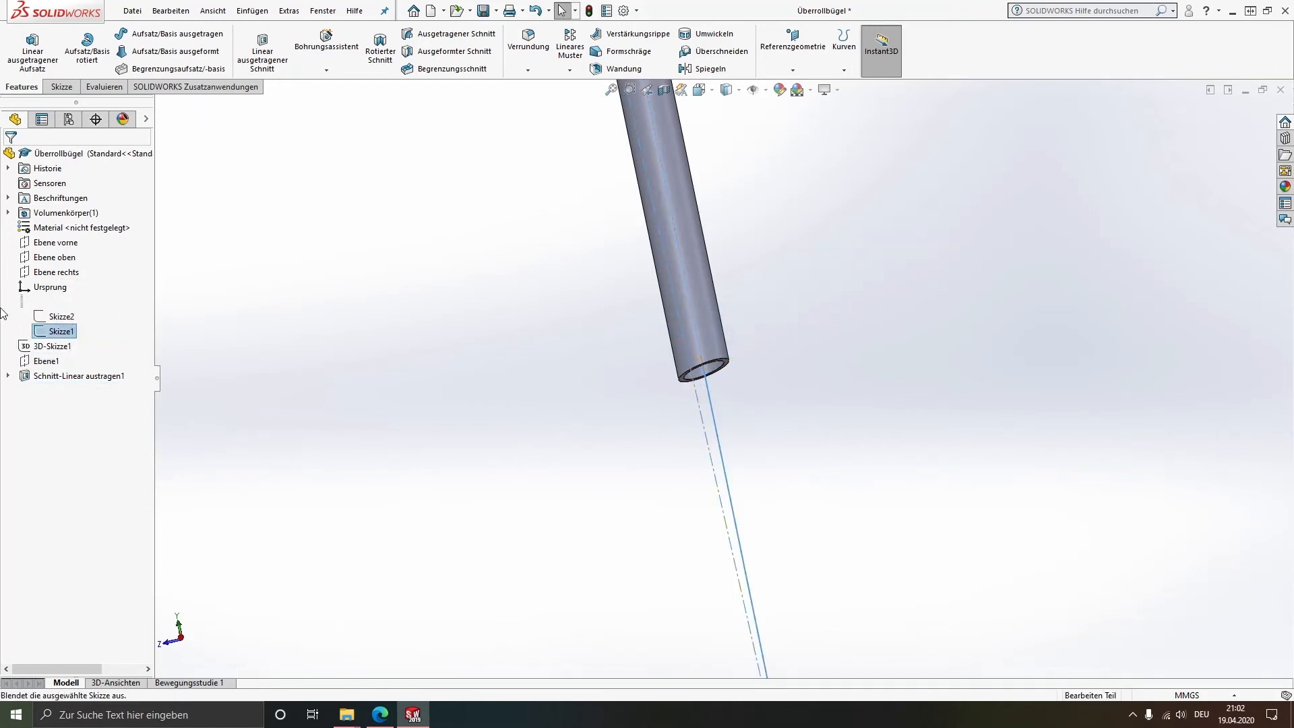
click(8, 302)
Examine the trimmed tube end and the overall shape of the half roll bar from several directions
scroll(722, 377, up, 5)
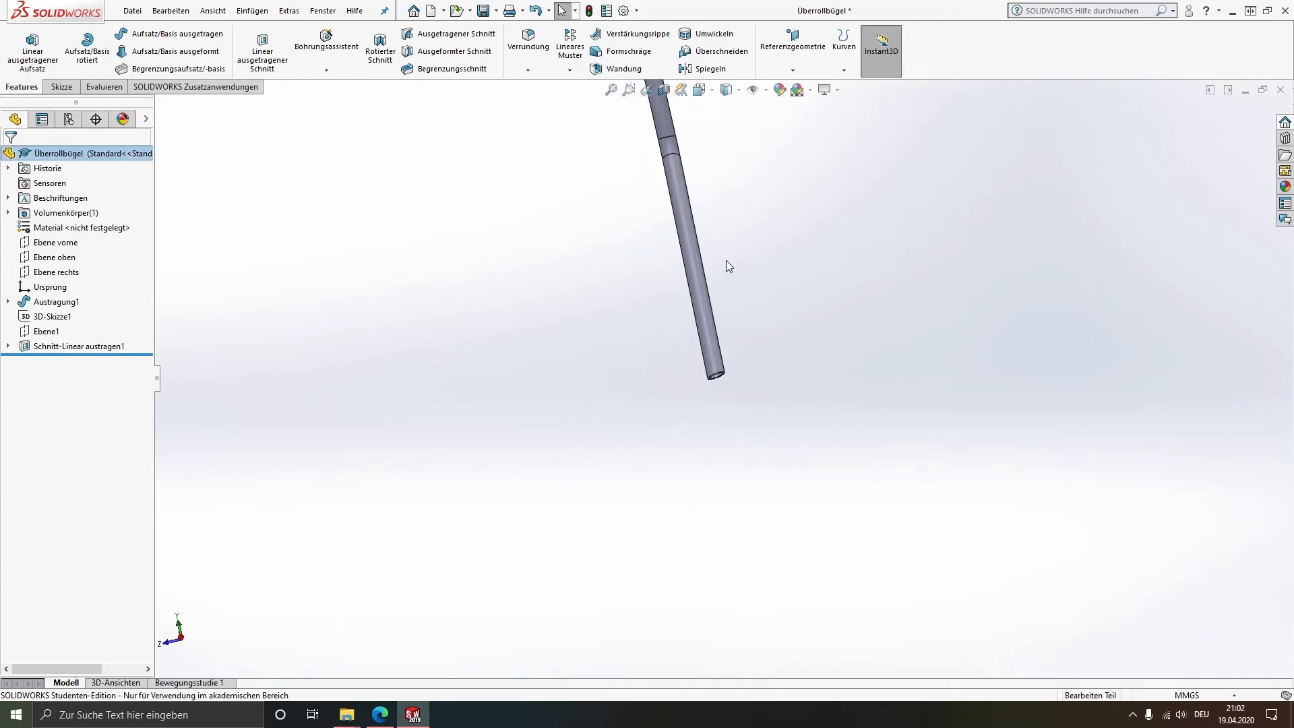
middle_drag(726, 260, 739, 334)
scroll(733, 396, down, 3)
middle_drag(733, 396, 809, 277)
scroll(738, 256, up, 5)
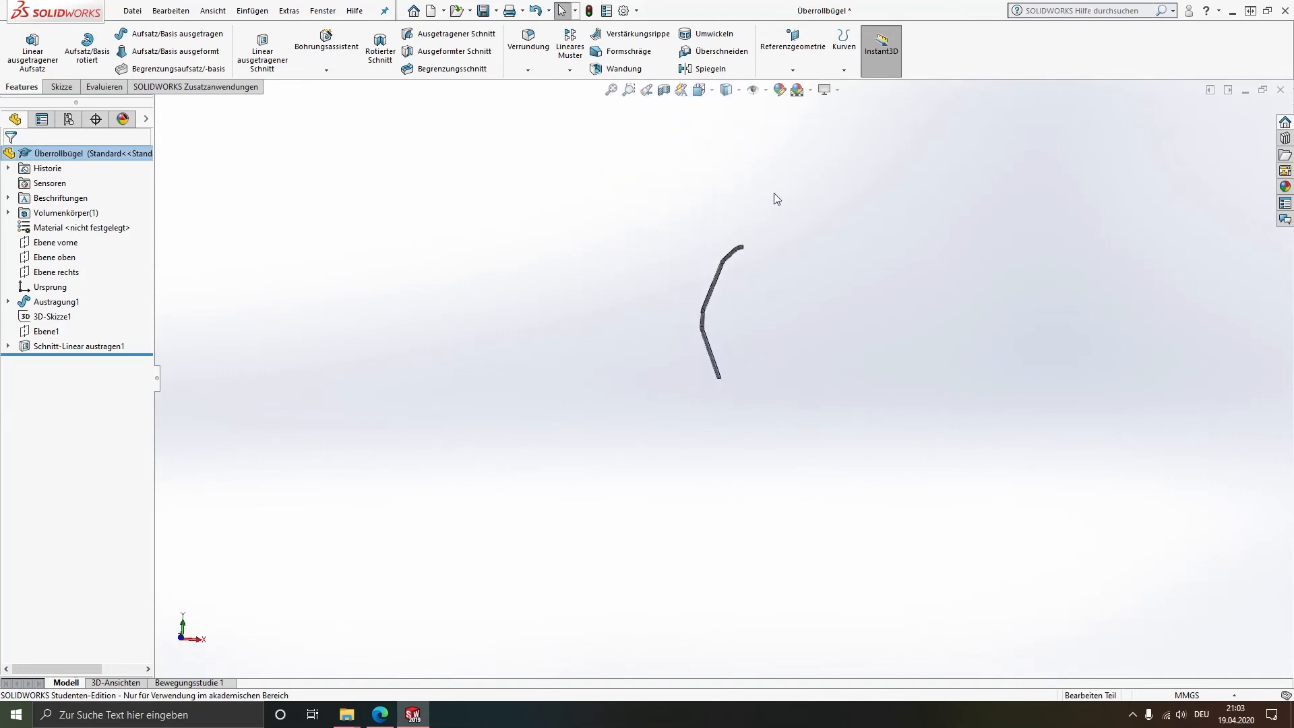
scroll(758, 225, down, 3)
scroll(686, 496, down, 3)
scroll(685, 462, up, 3)
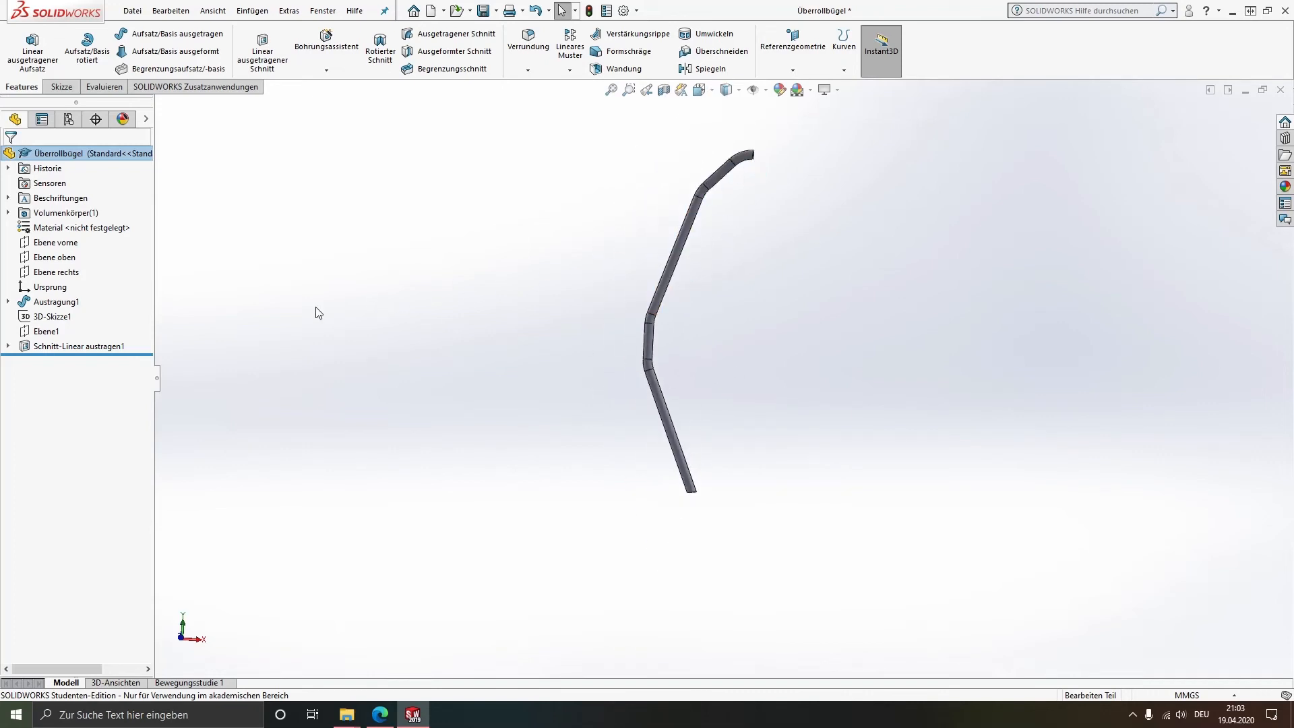
Start a Mirror feature (Spiegeln) with Ebene rechts as the mirror plane
click(58, 273)
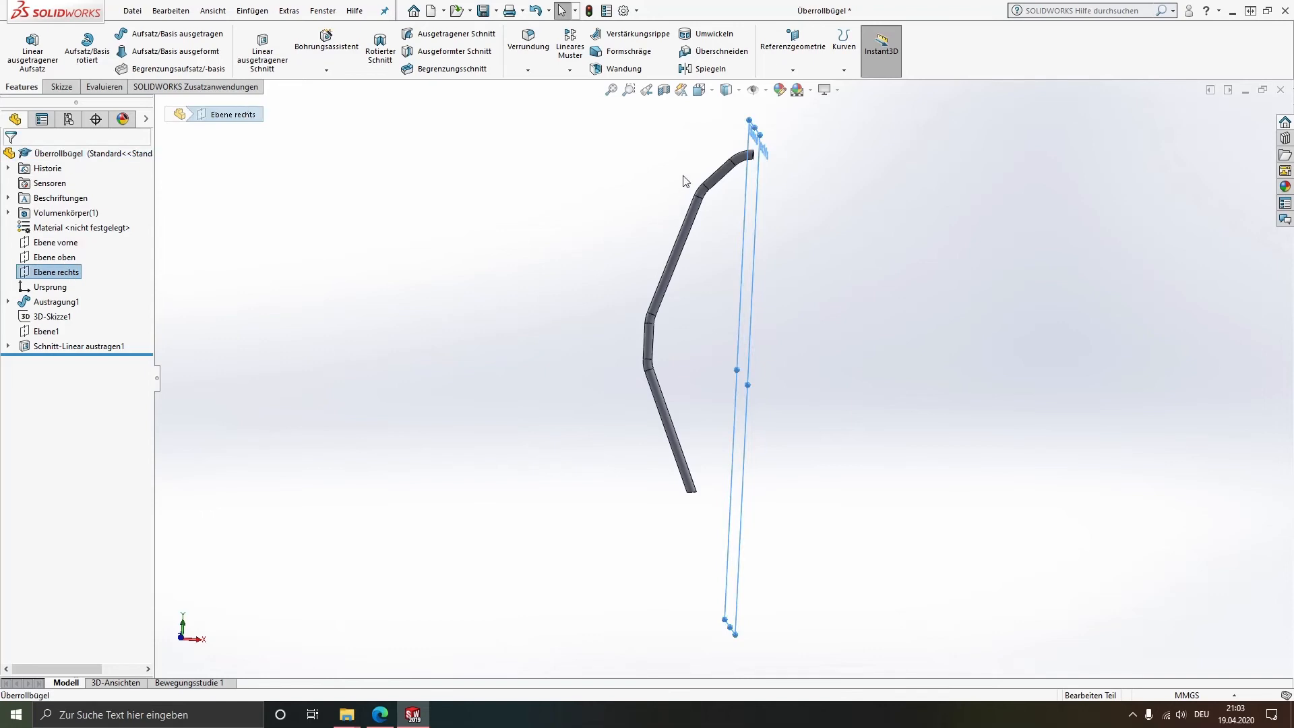
middle_drag(684, 179, 741, 205)
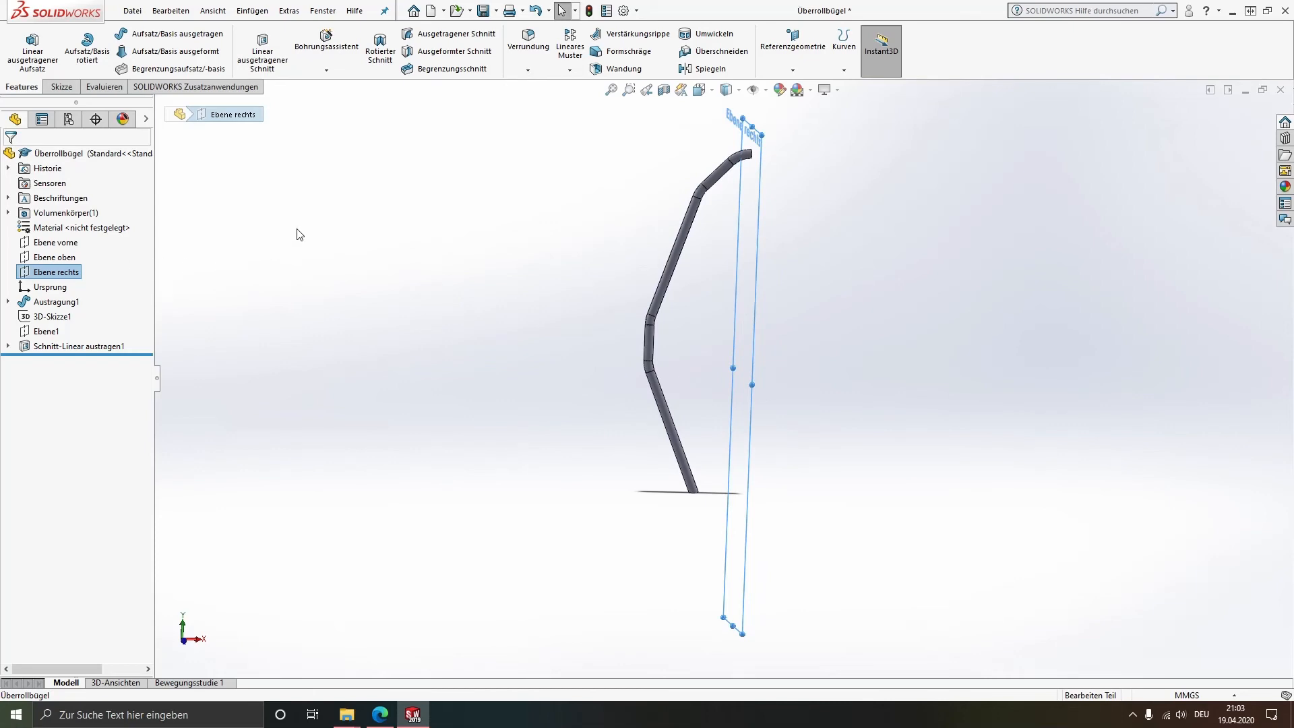
click(409, 131)
click(569, 71)
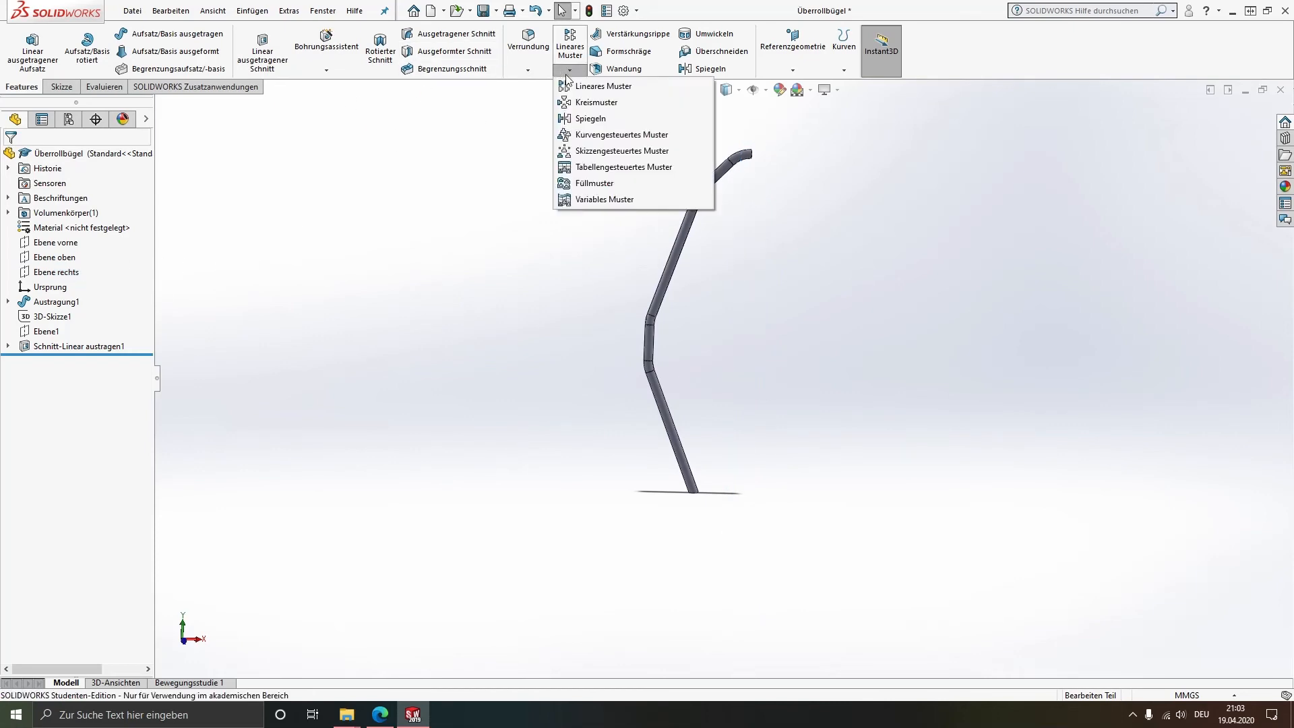
click(588, 118)
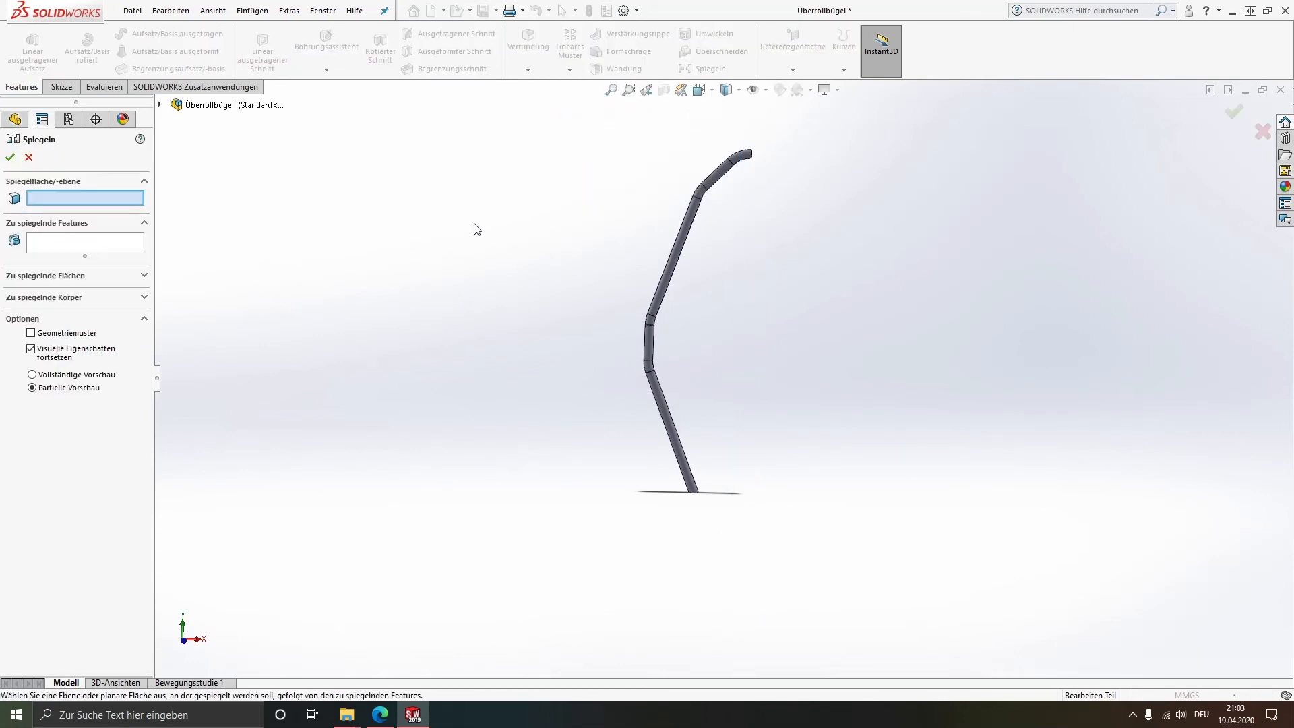
click(160, 104)
click(228, 226)
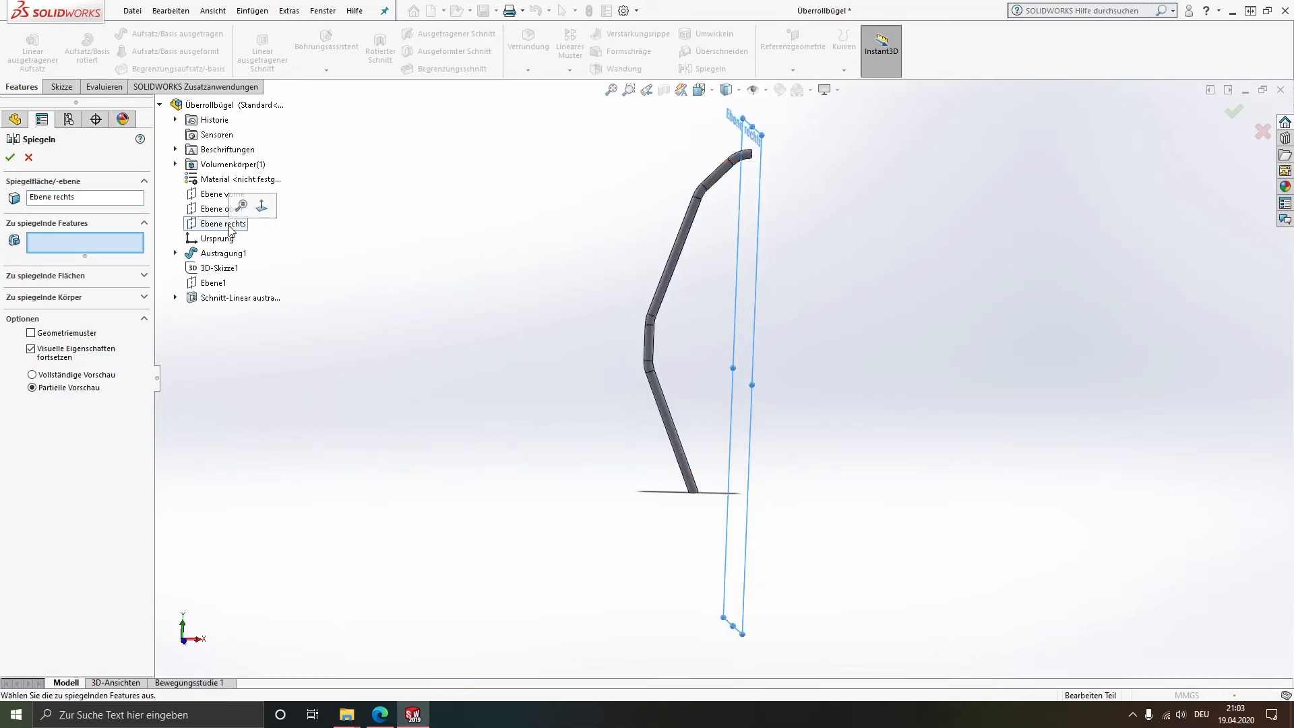
click(159, 105)
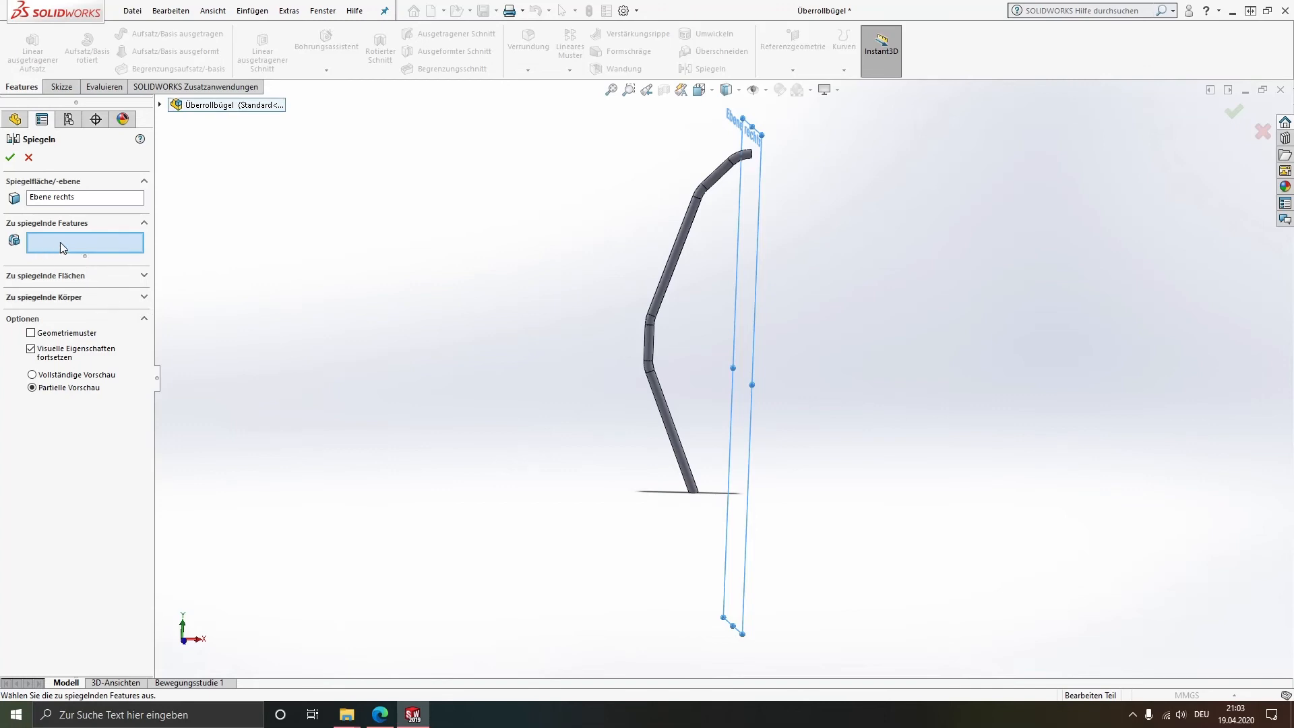
Choose the trimmed tube as the body to mirror, with solids merged, and complete the mirror
click(144, 297)
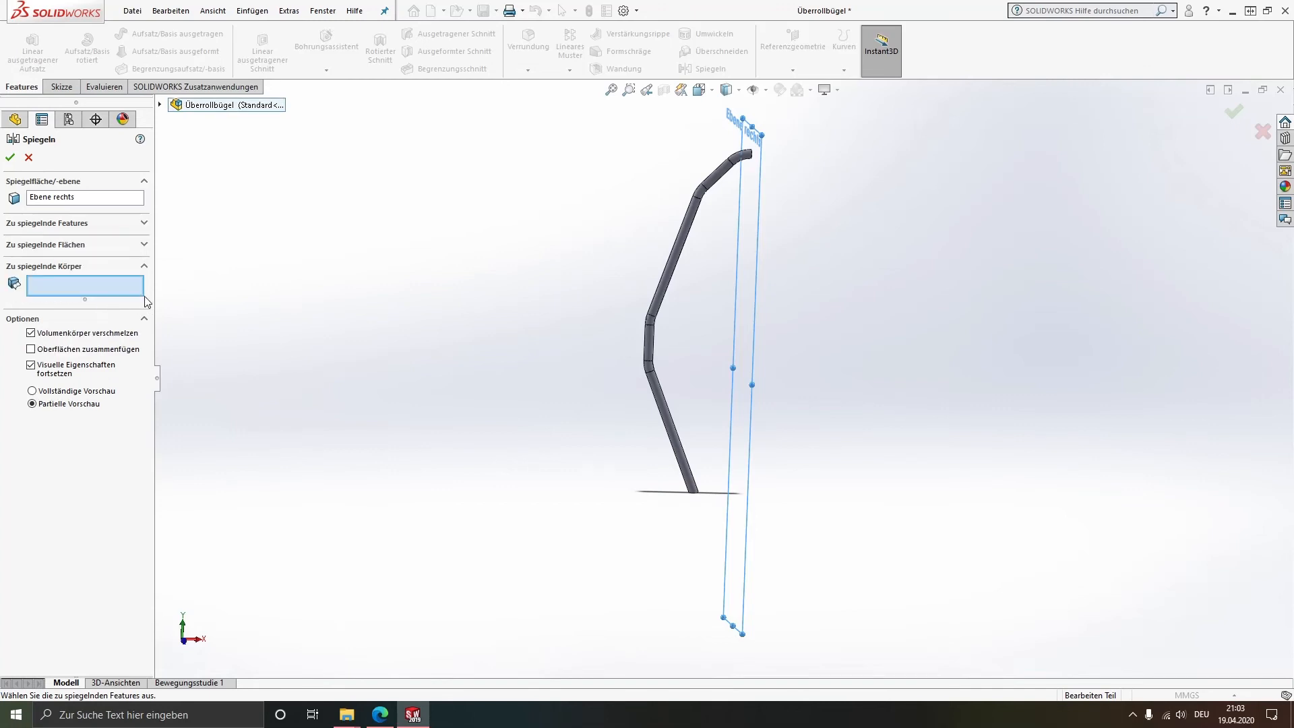
click(159, 105)
click(176, 164)
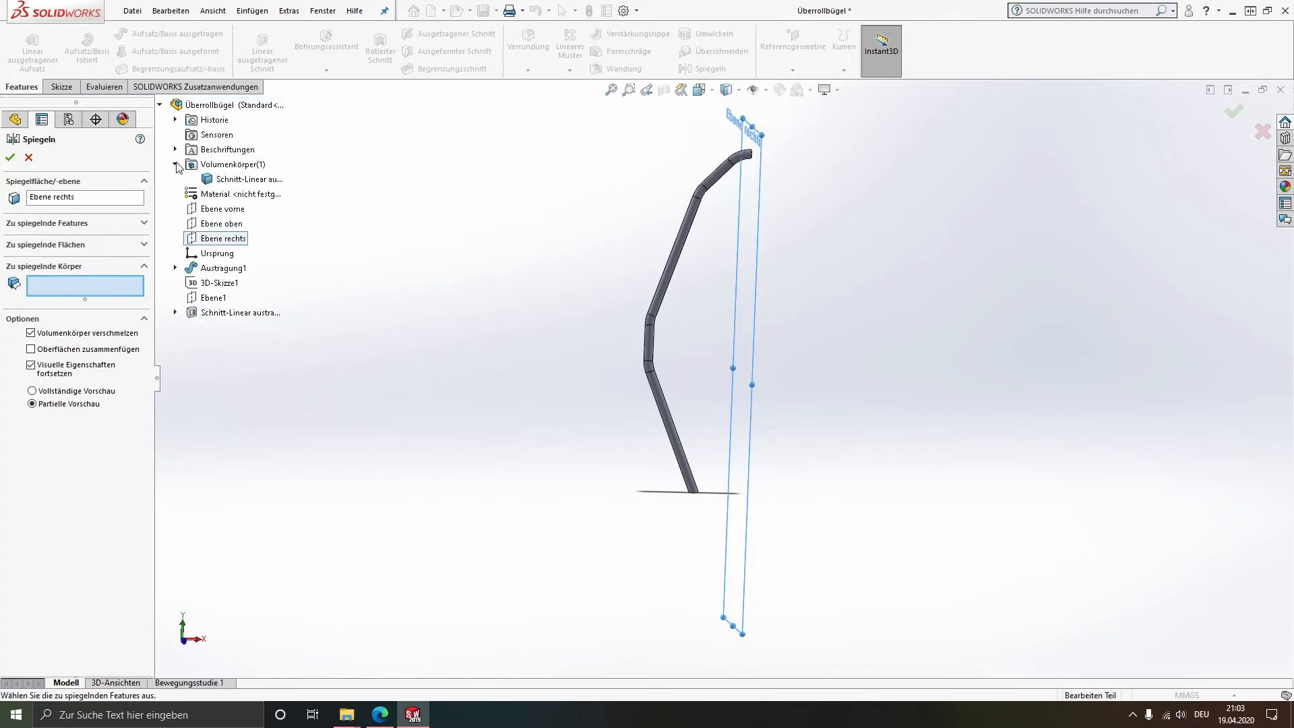
click(251, 180)
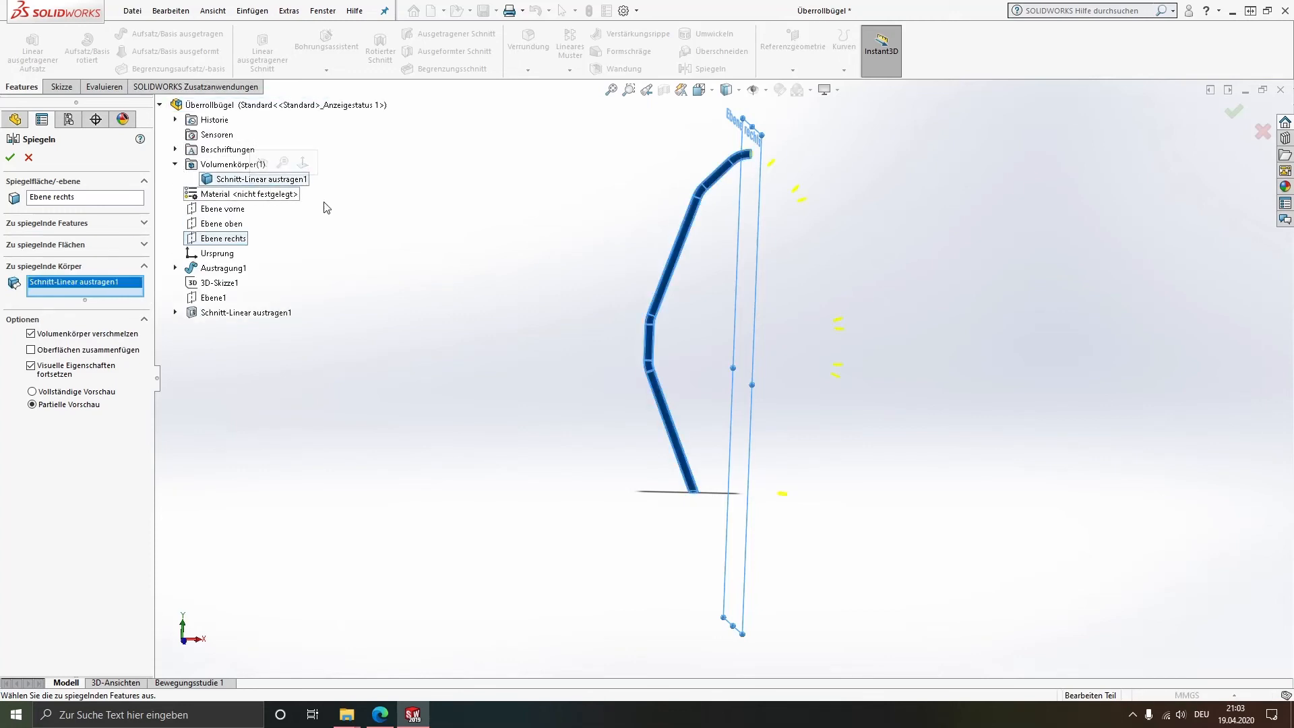
middle_drag(837, 361, 816, 359)
click(11, 158)
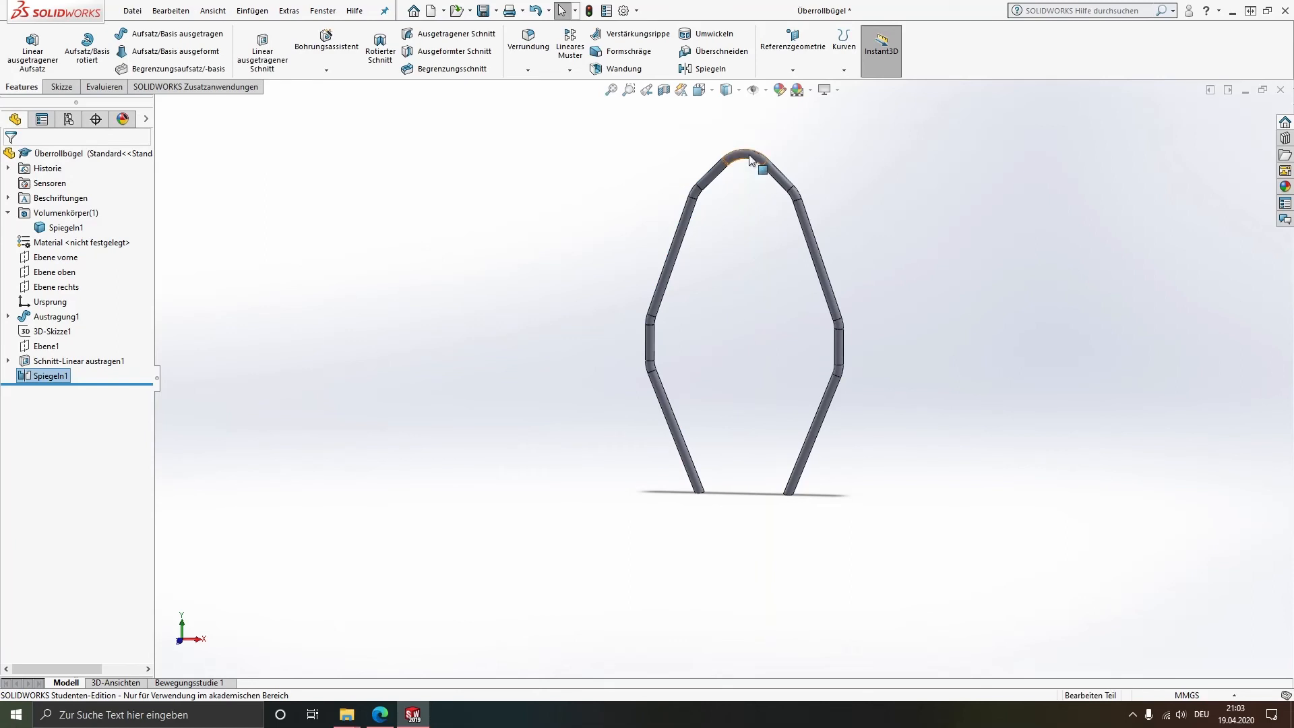
Start a new sketch on Ebene rechts
click(739, 204)
scroll(829, 320, down, 2)
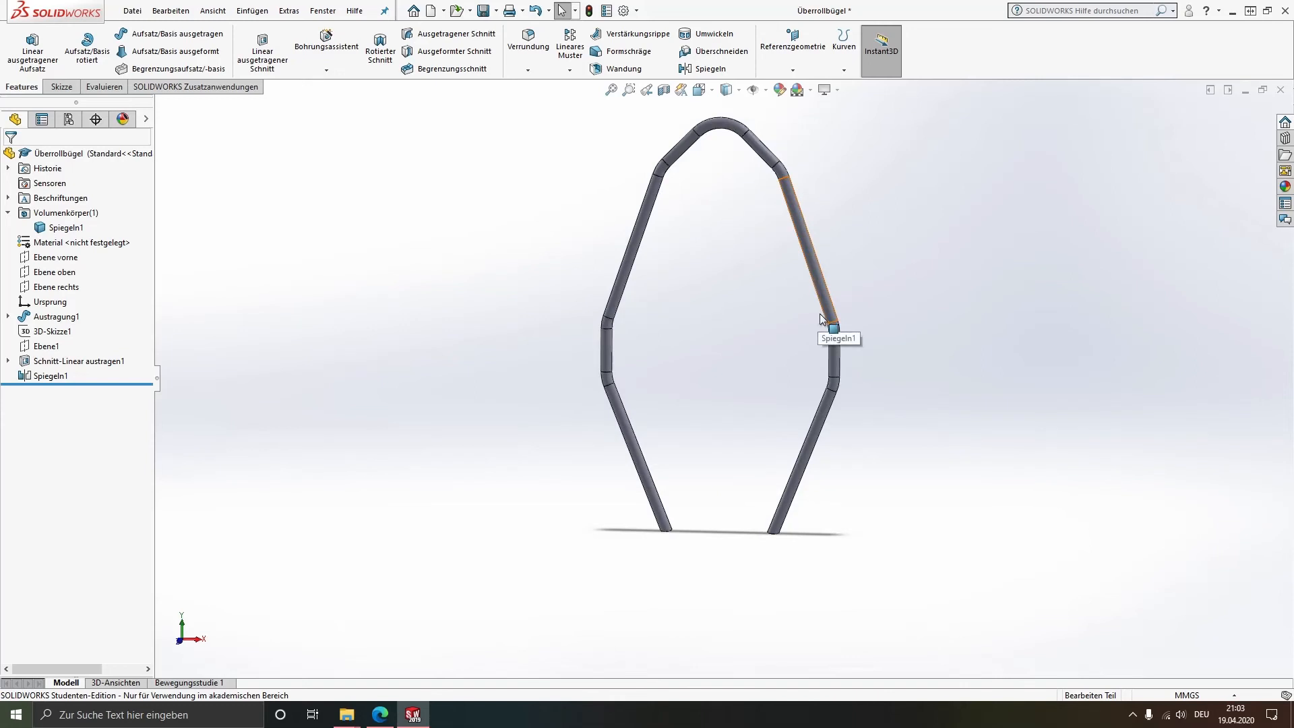
scroll(823, 320, down, 2)
middle_drag(776, 316, 768, 320)
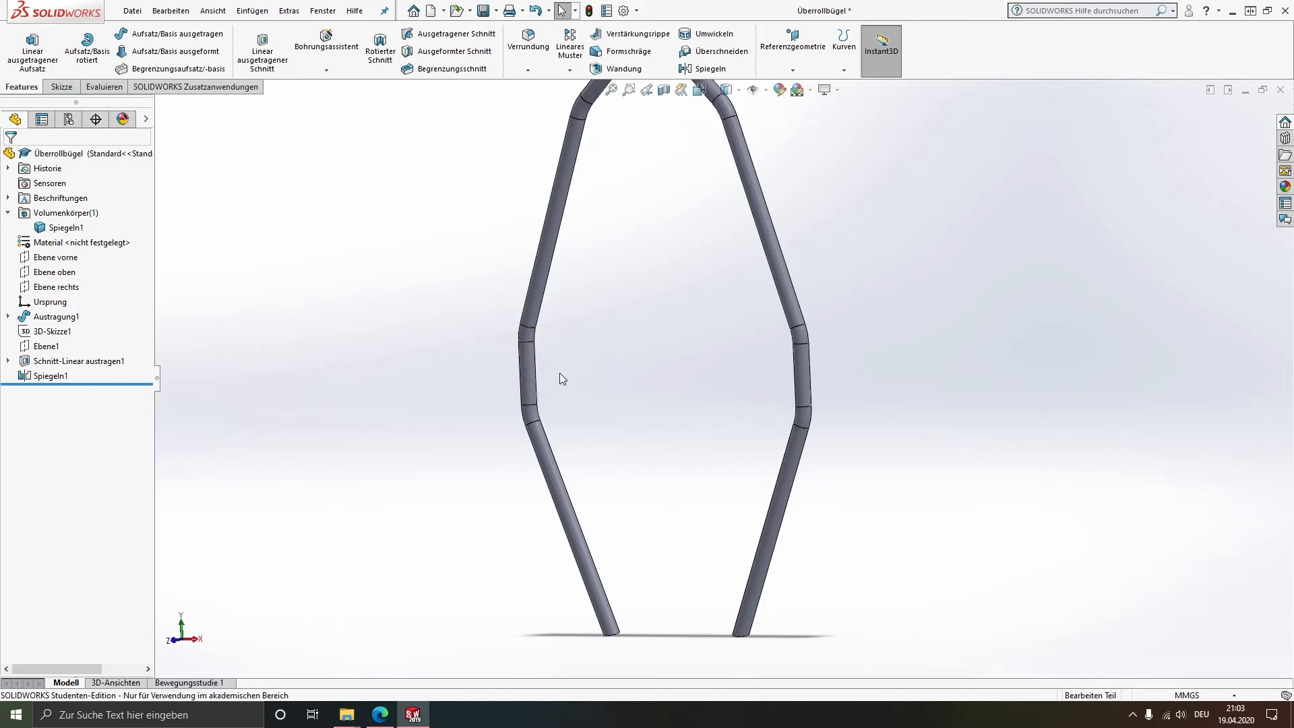
scroll(558, 375, down, 3)
scroll(572, 318, up, 5)
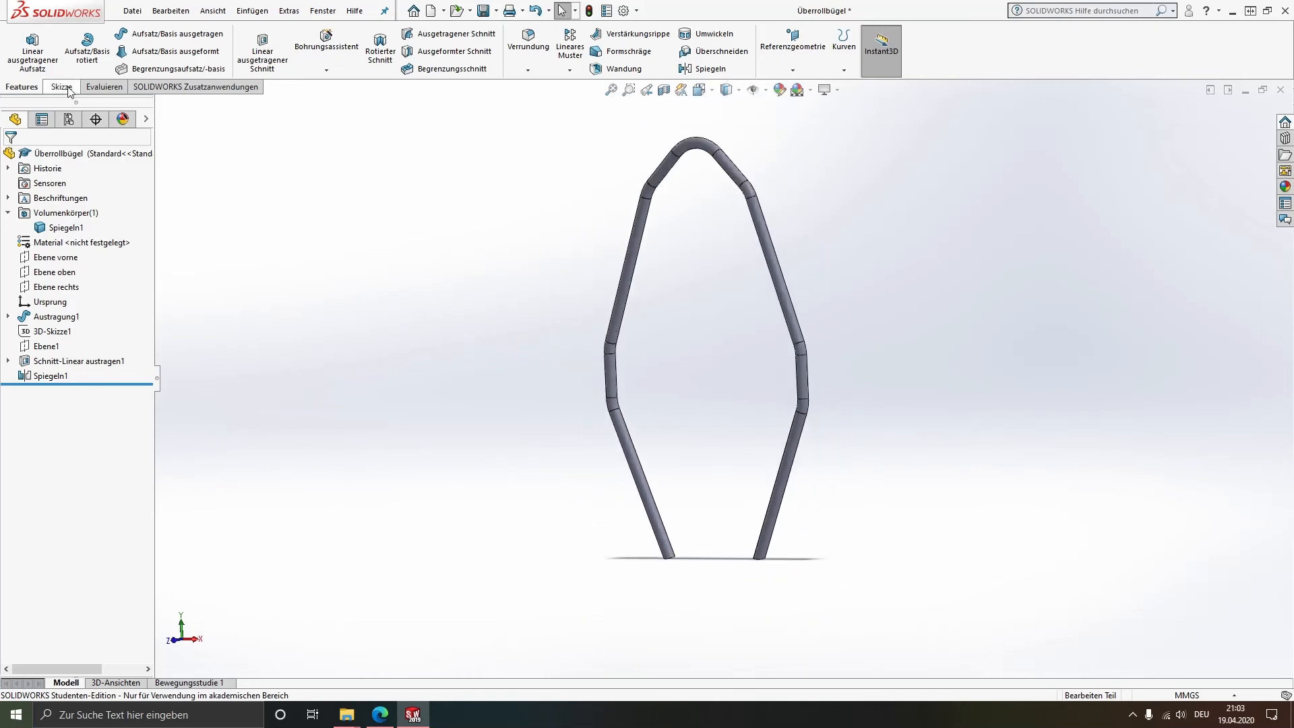
click(55, 288)
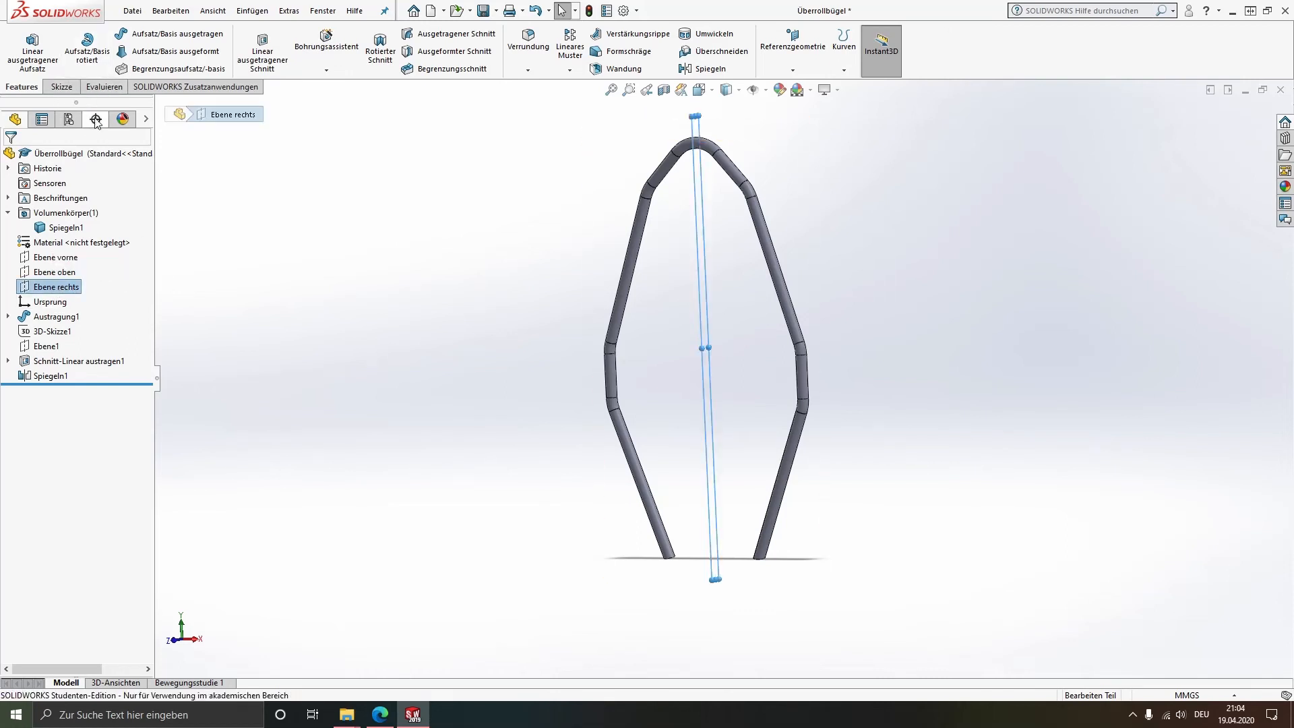
click(59, 87)
click(18, 40)
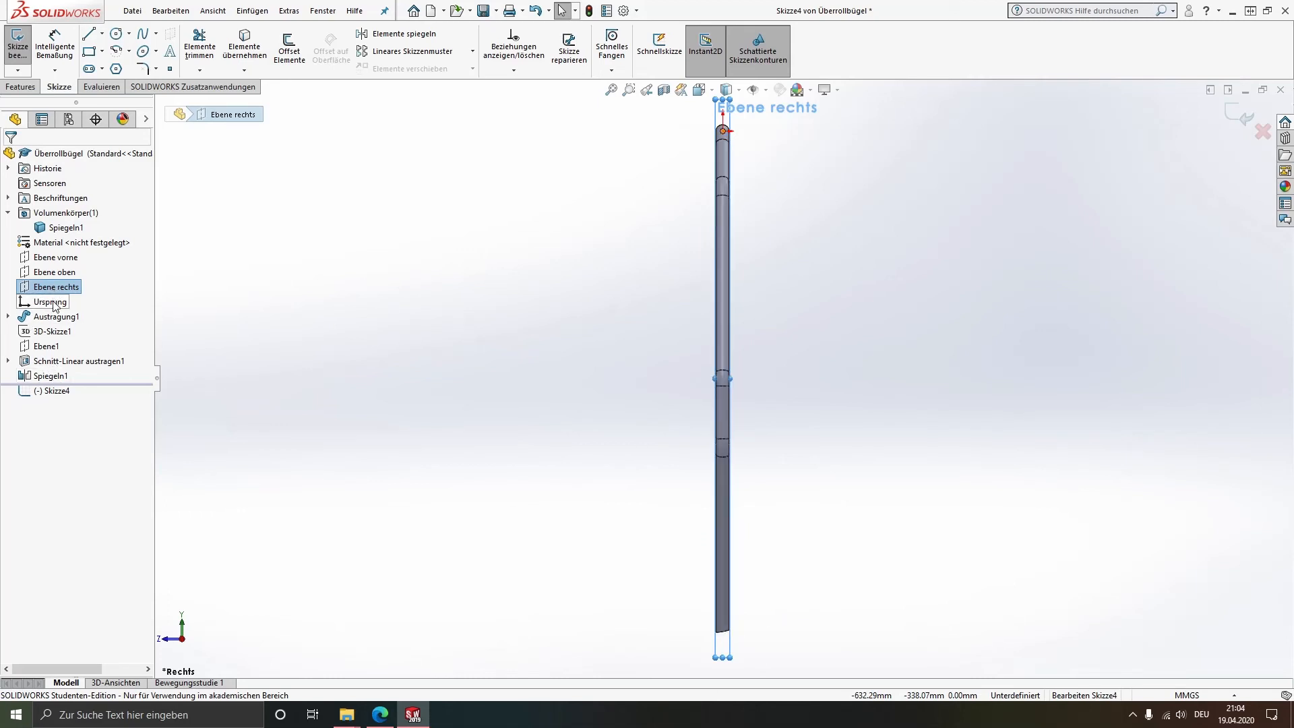
Show the sweep path sketch Skizze1 belonging to Austragung1
click(8, 316)
click(54, 346)
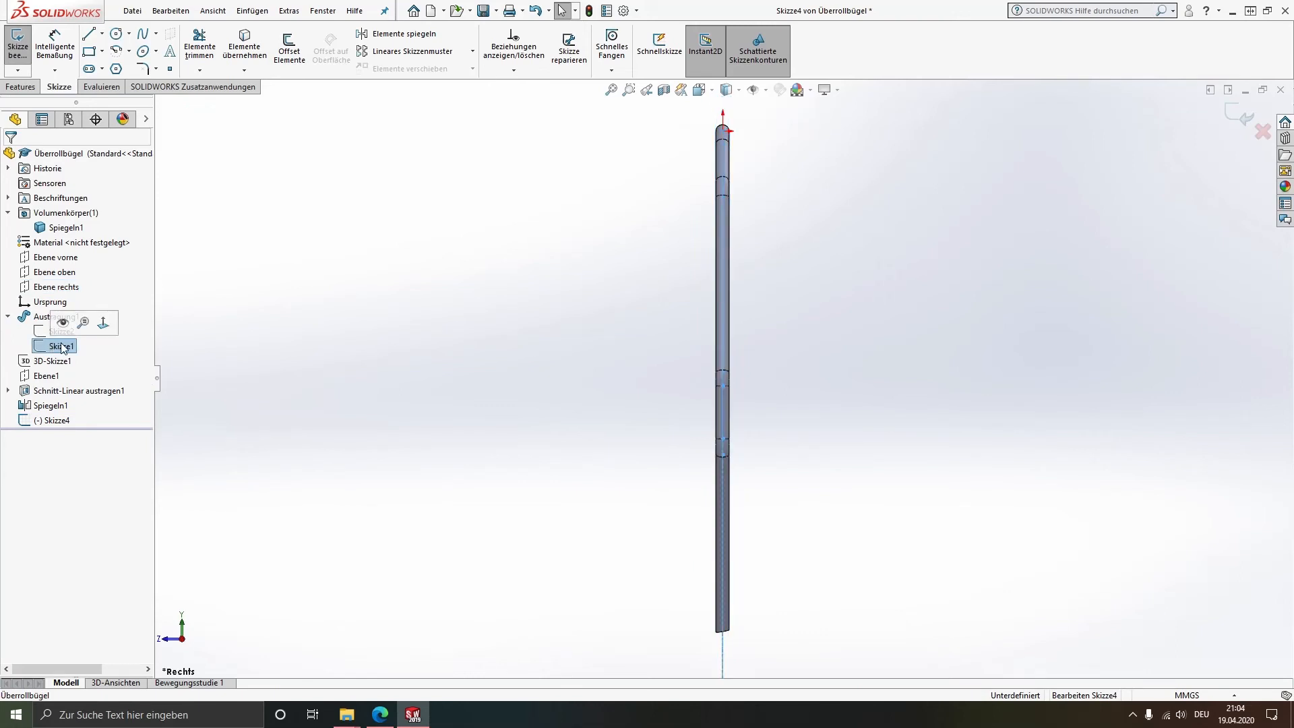
click(616, 397)
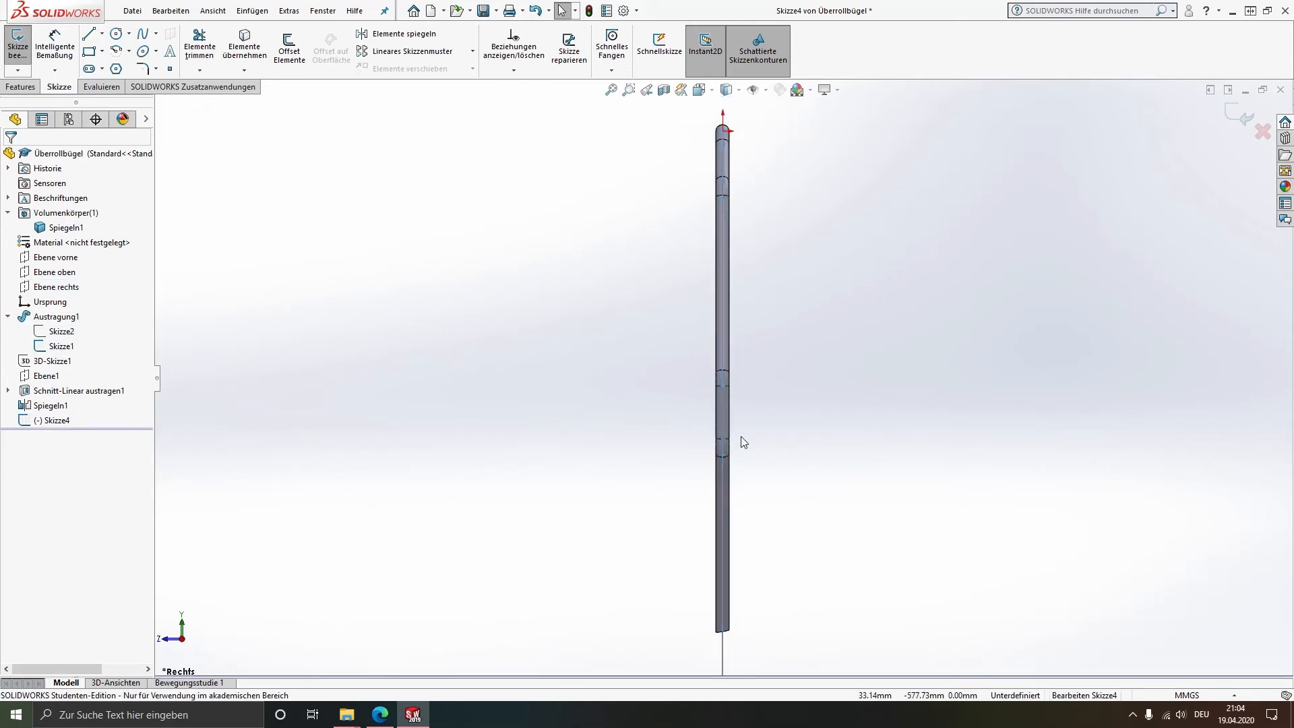
Sketch a circle of about 6.13 mm radius centred on the path line in the straight tube section between the two lower bends
scroll(742, 435, down, 5)
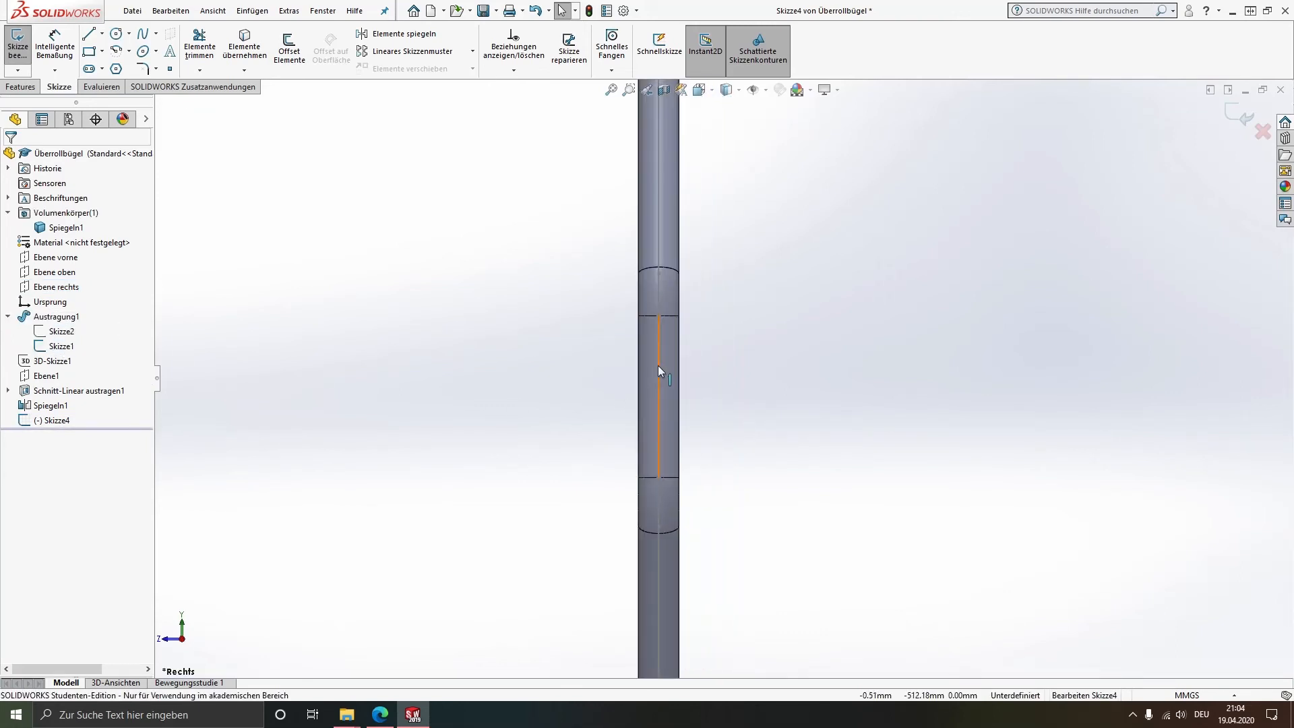
click(116, 33)
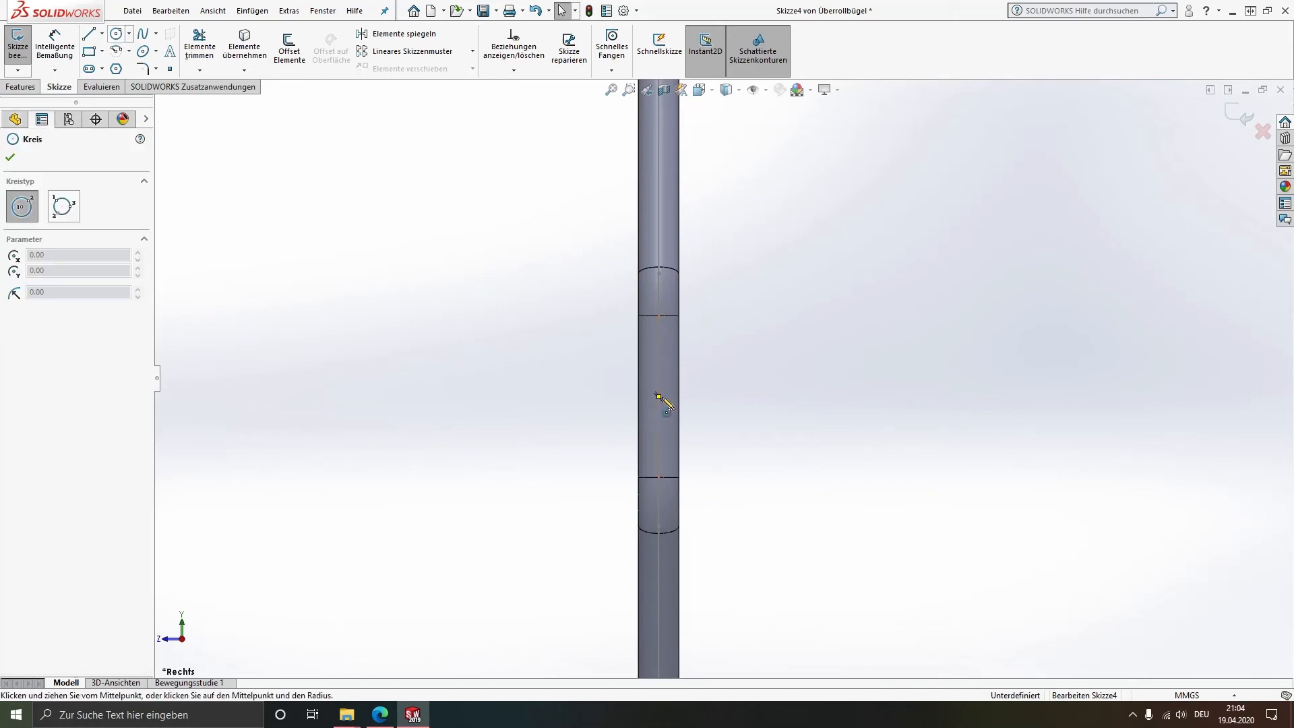
click(658, 366)
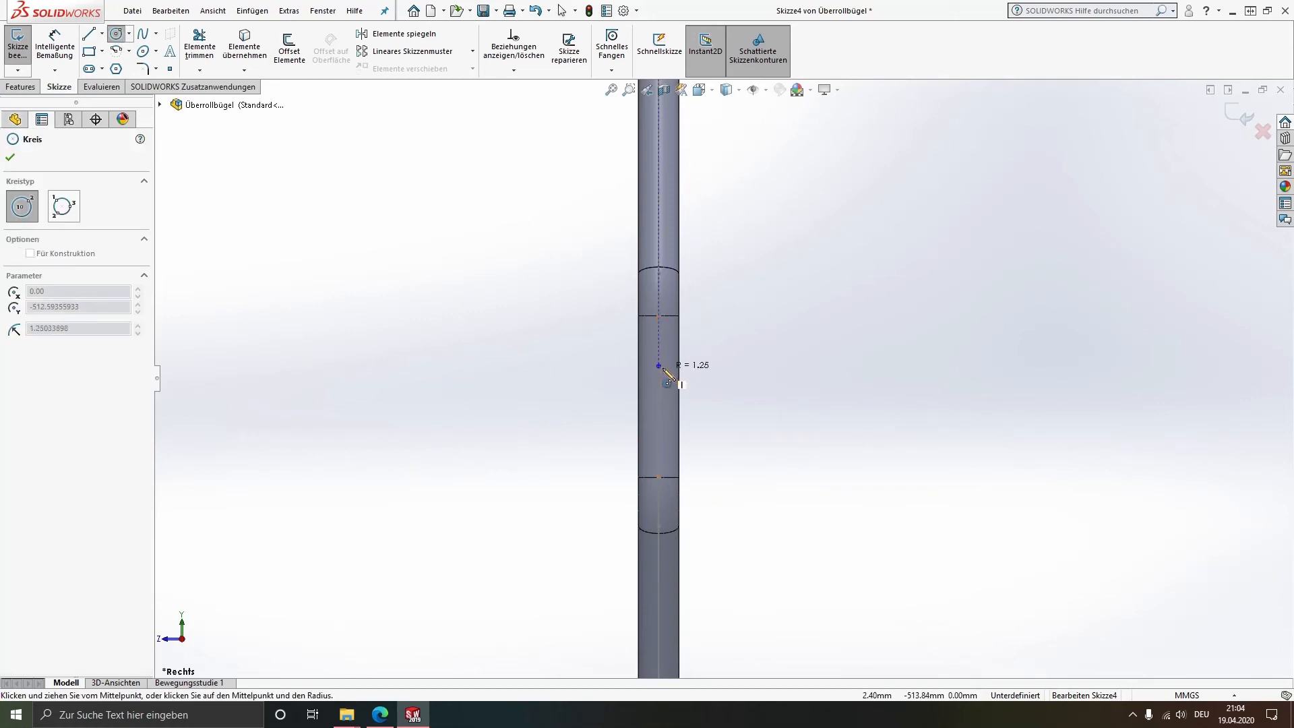
click(664, 375)
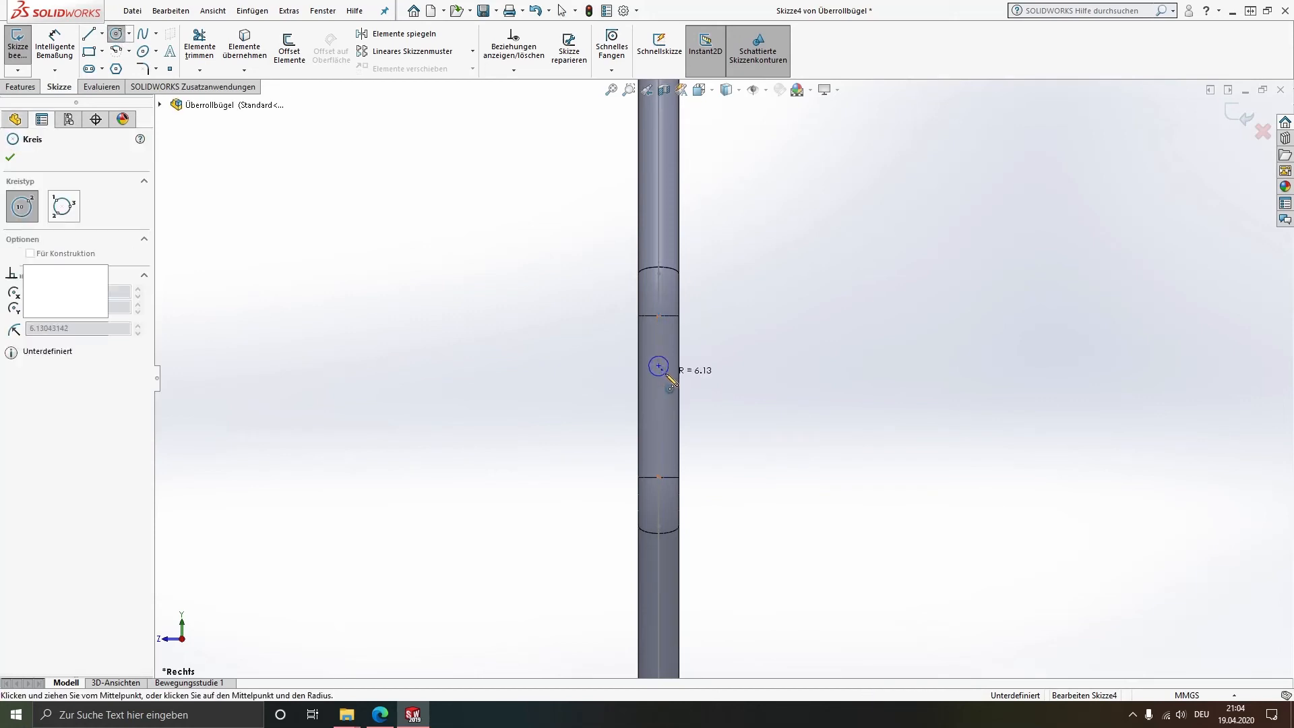
key(Escape)
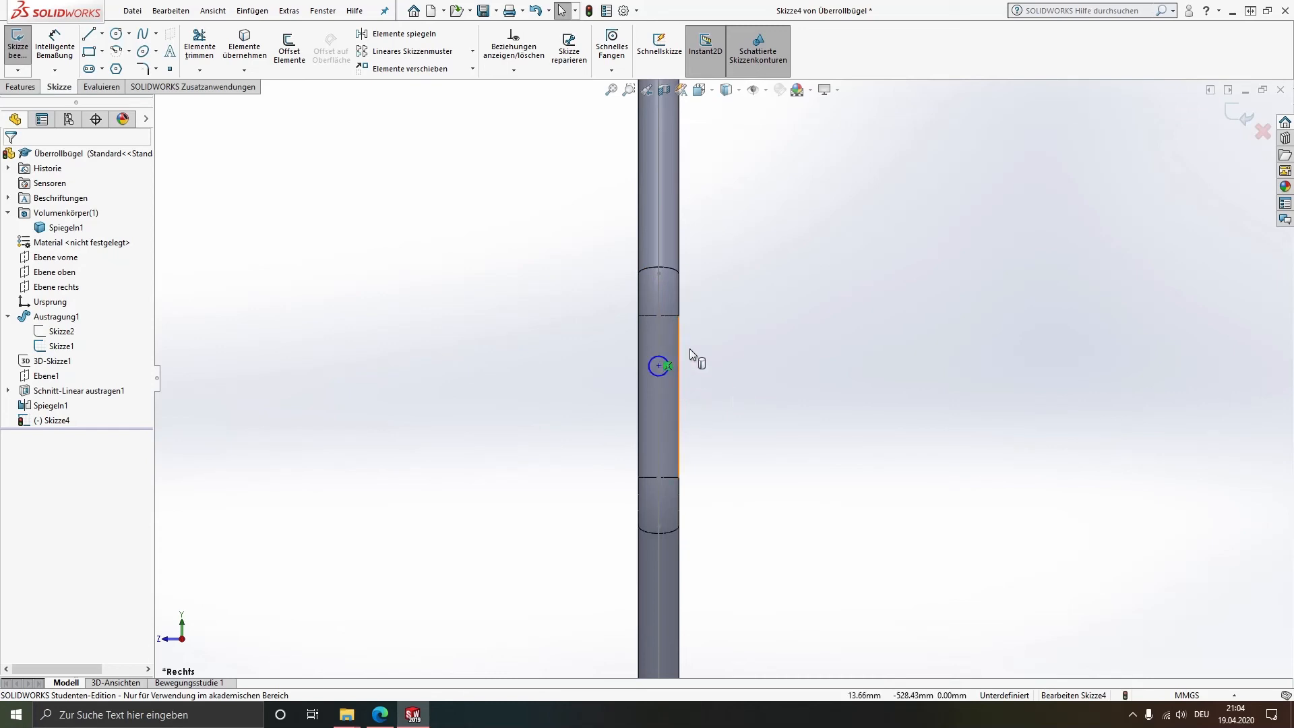
Dimension the circle's centre 515 mm vertically from the origin
scroll(685, 315, up, 4)
scroll(731, 271, down, 2)
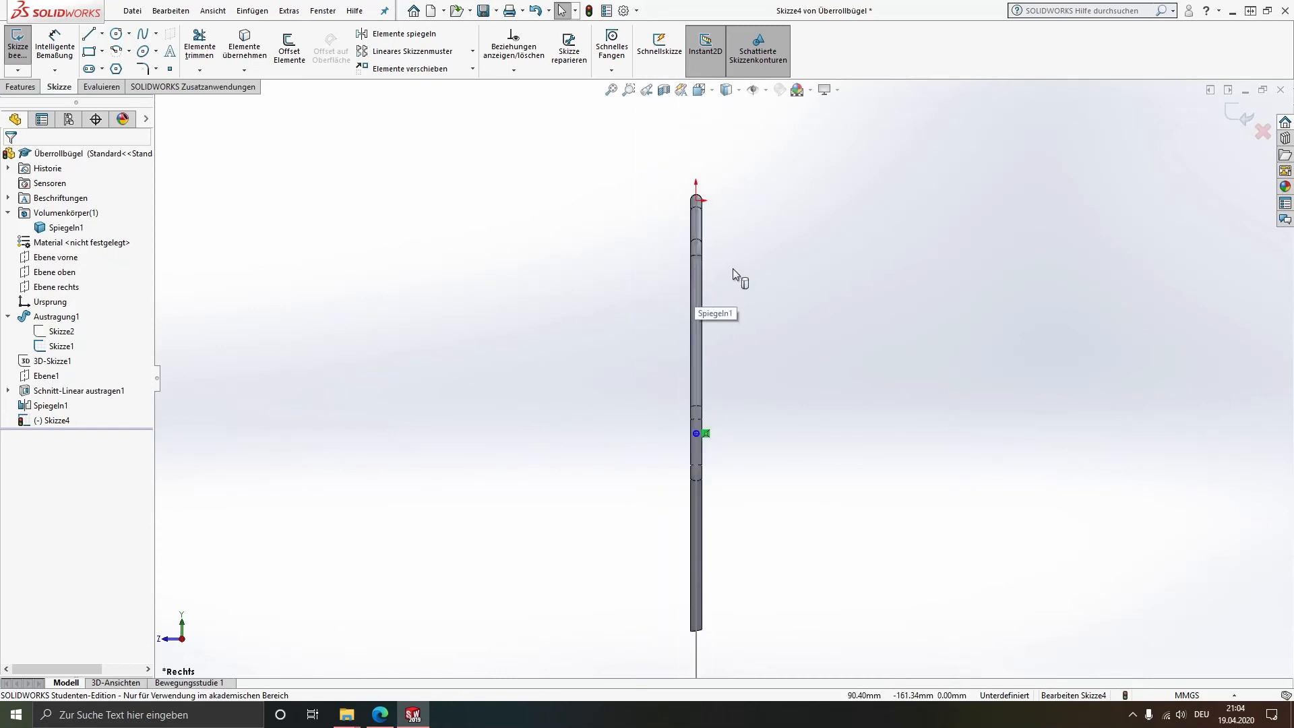
click(55, 48)
scroll(700, 435, down, 5)
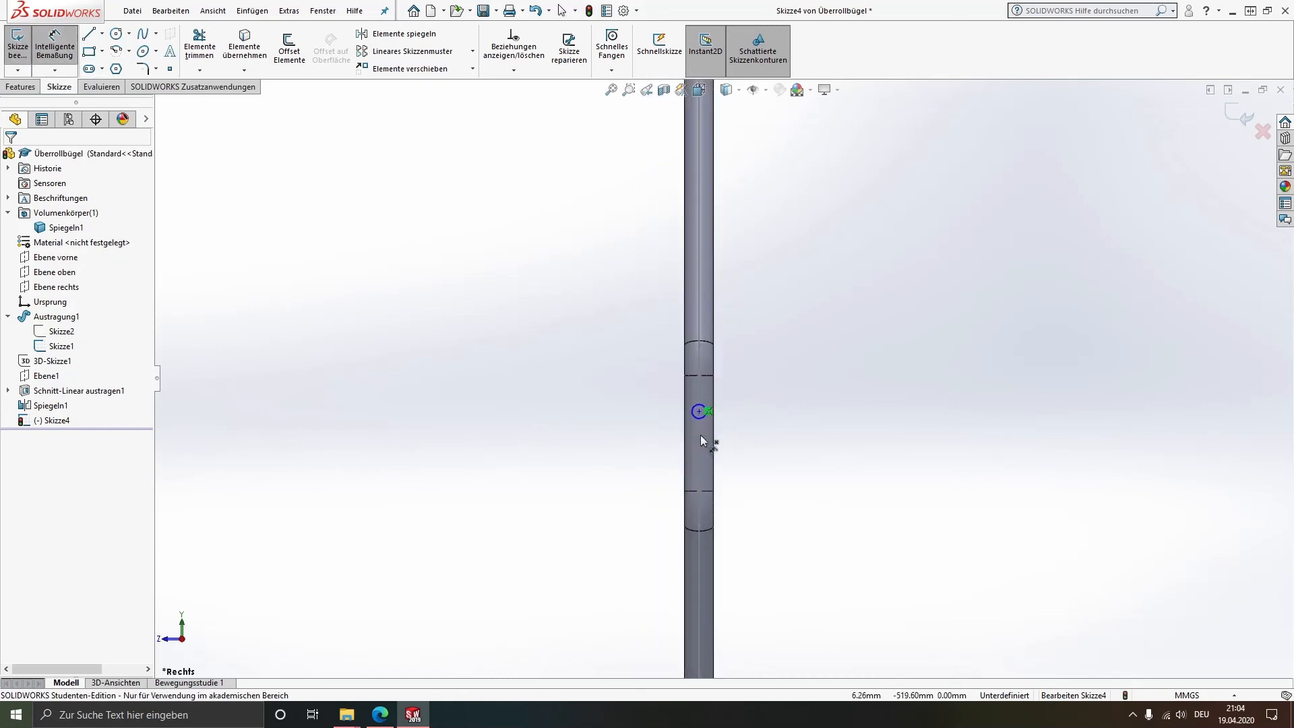
click(702, 369)
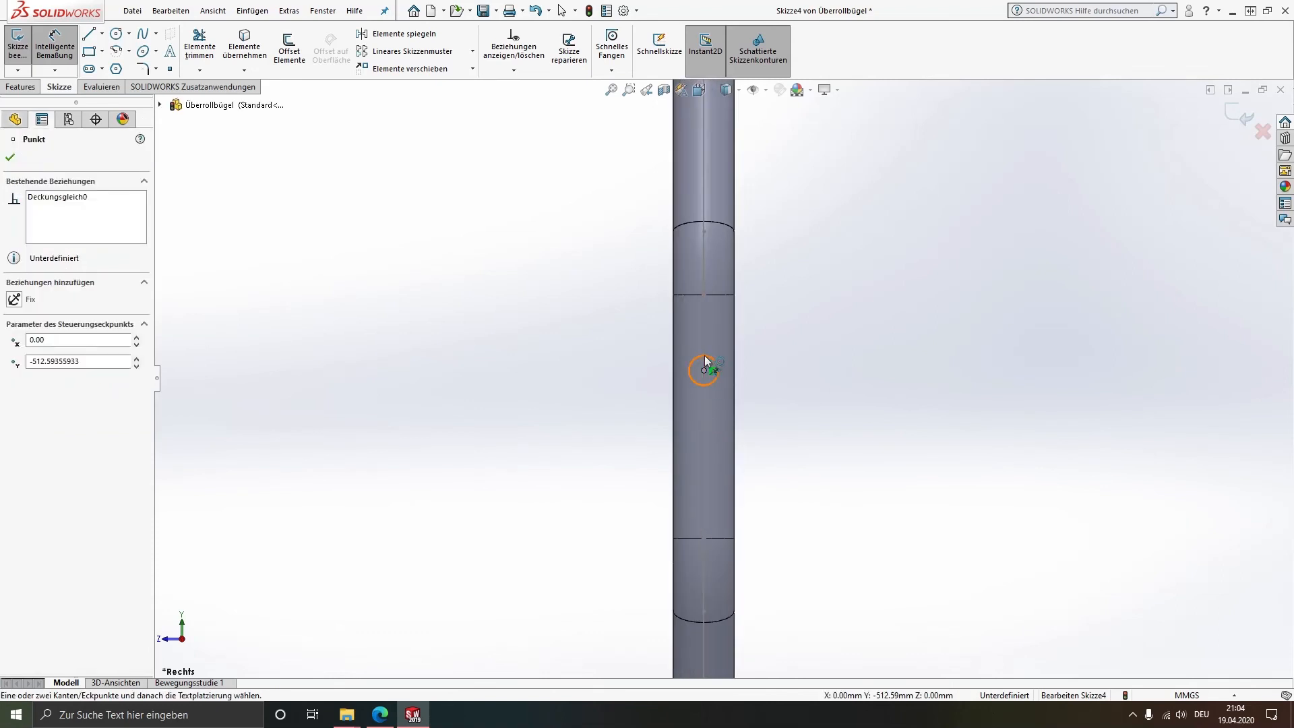
scroll(721, 378, up, 3)
scroll(722, 257, up, 3)
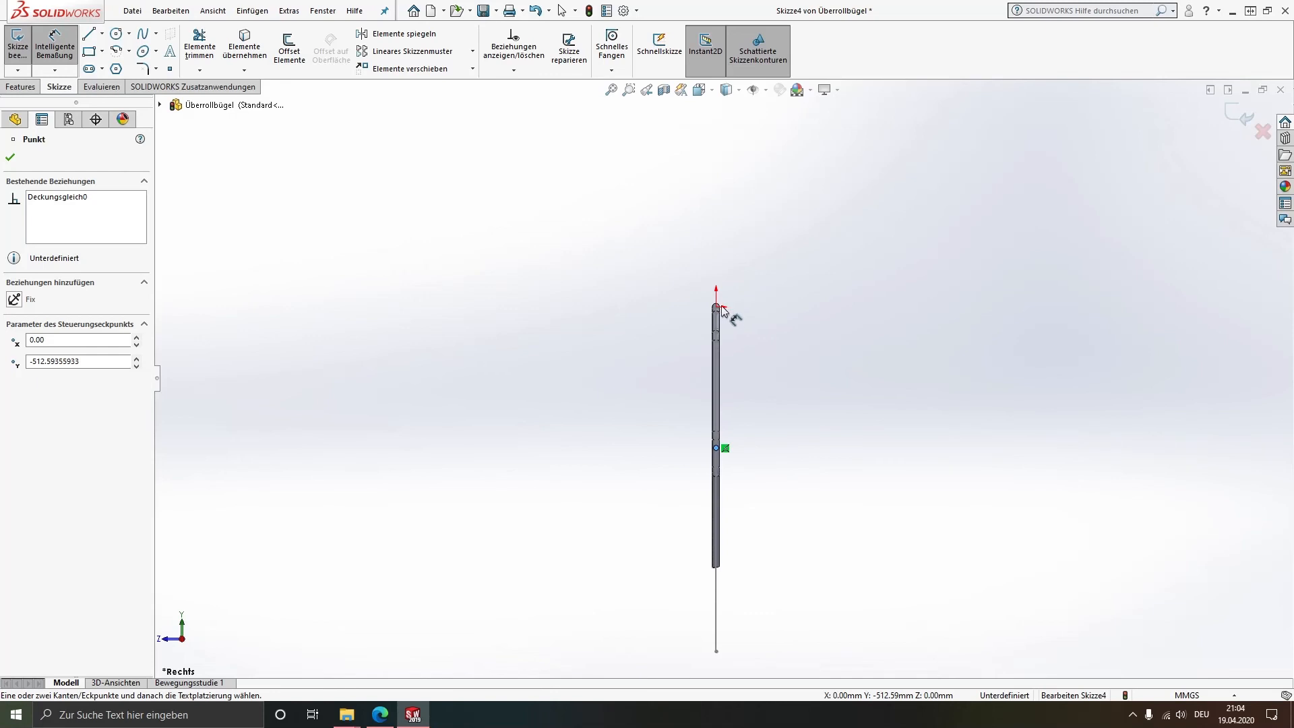
scroll(723, 310, down, 2)
click(713, 330)
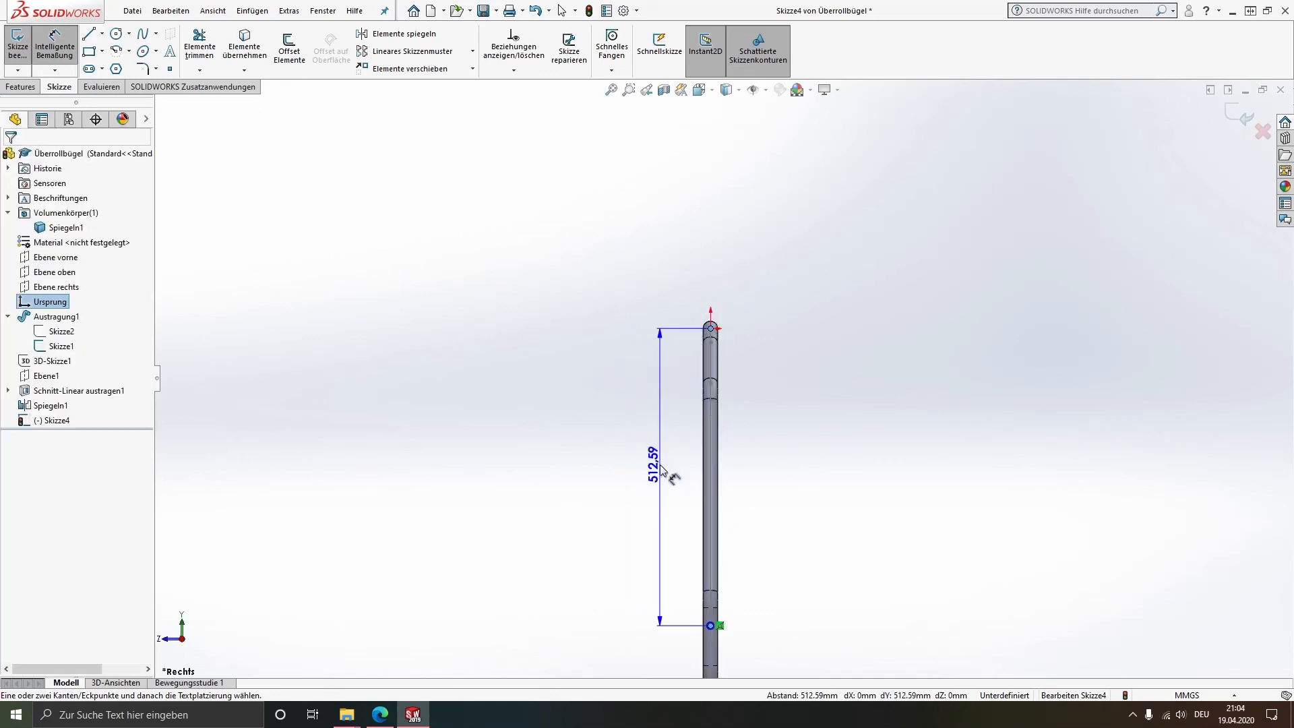
click(665, 445)
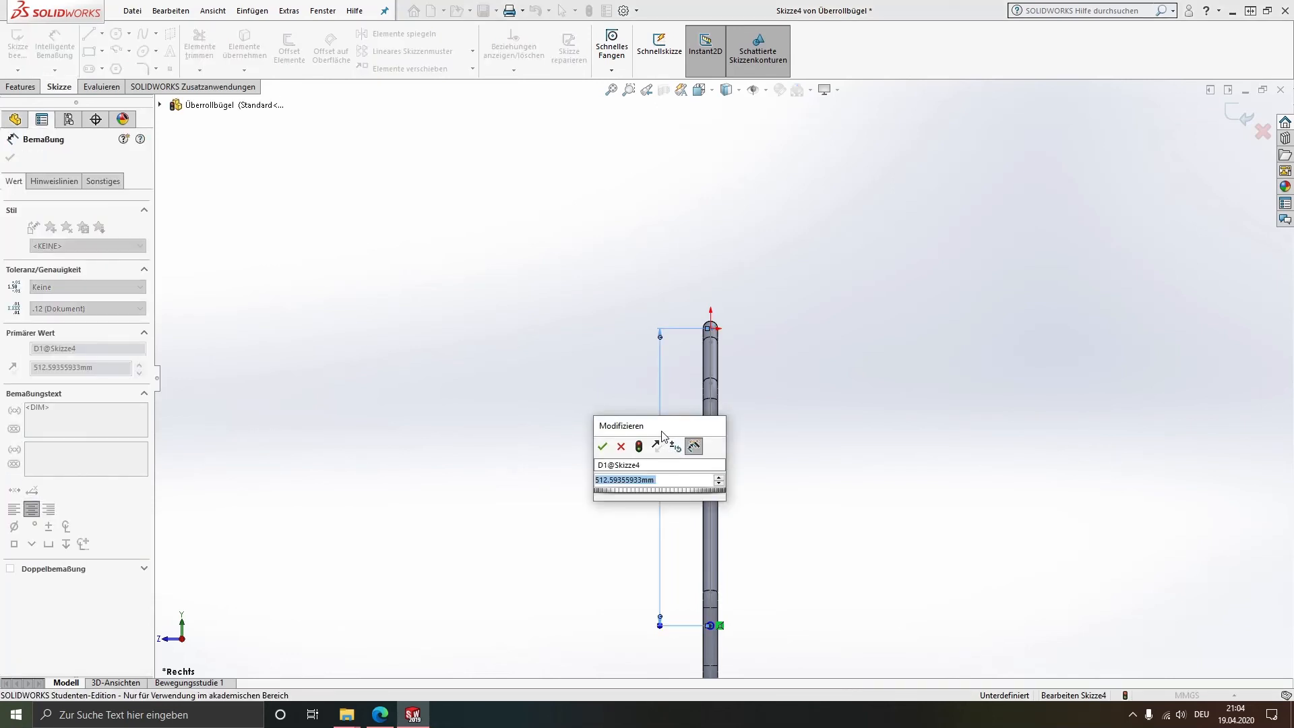
text(515)
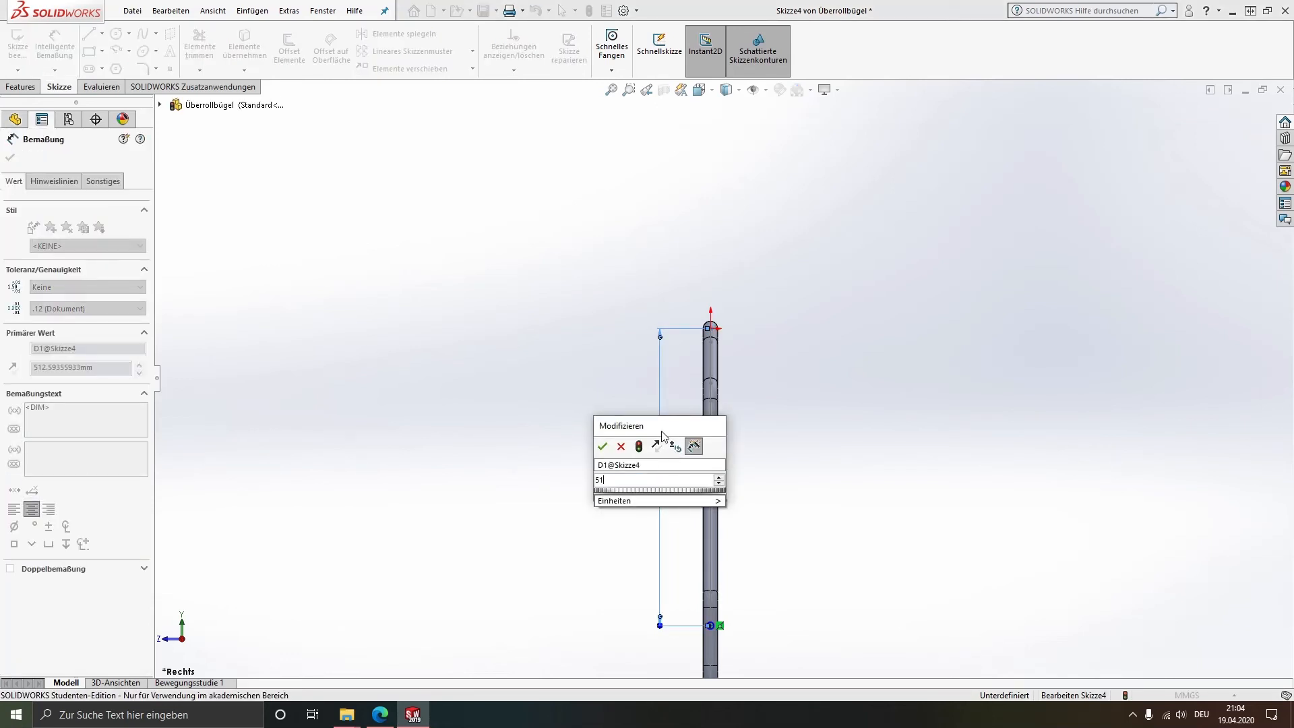
key(Return)
Dimension the circle's diameter as 4.5 mm
scroll(676, 446, down, 5)
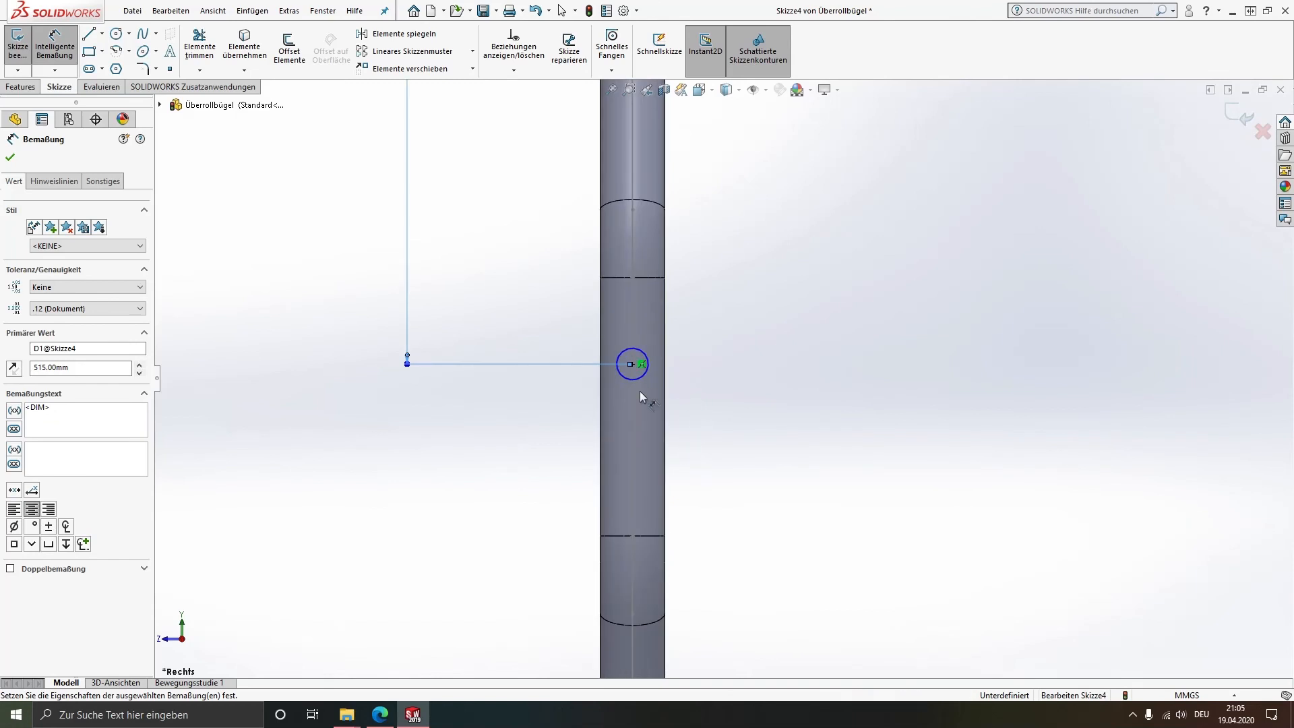
scroll(640, 390, down, 2)
click(646, 342)
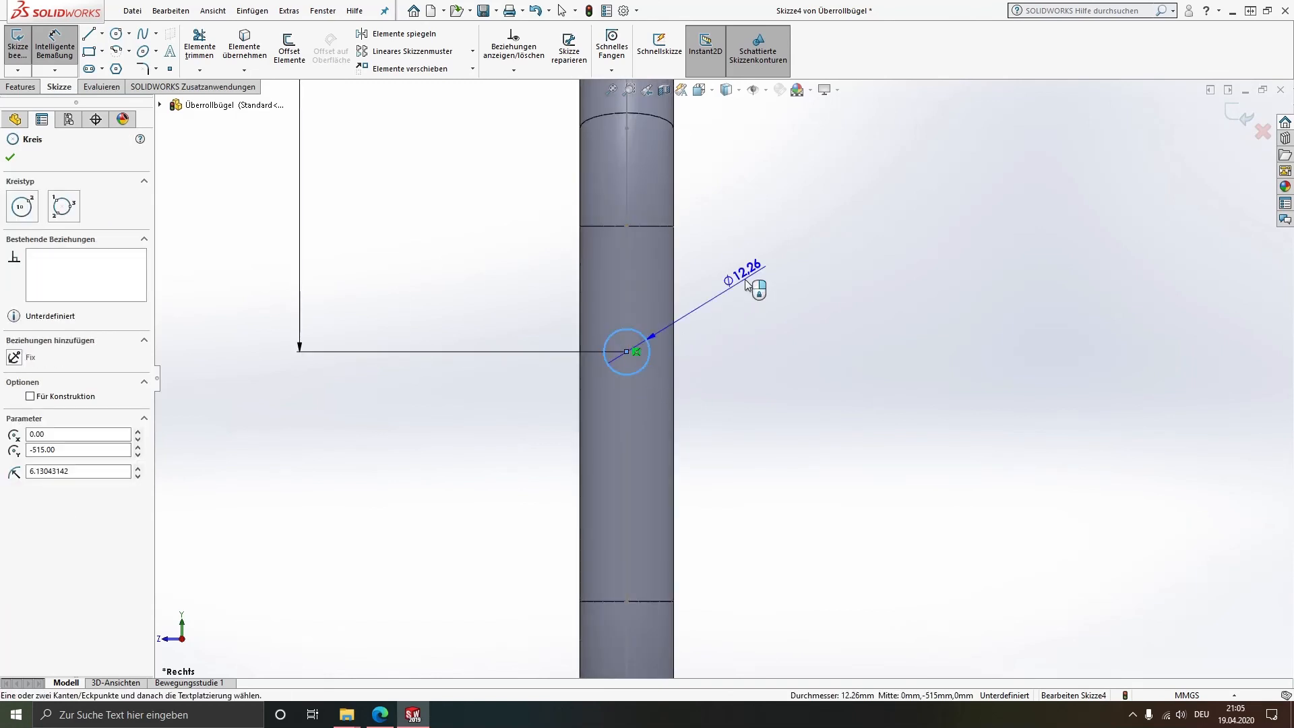
click(745, 281)
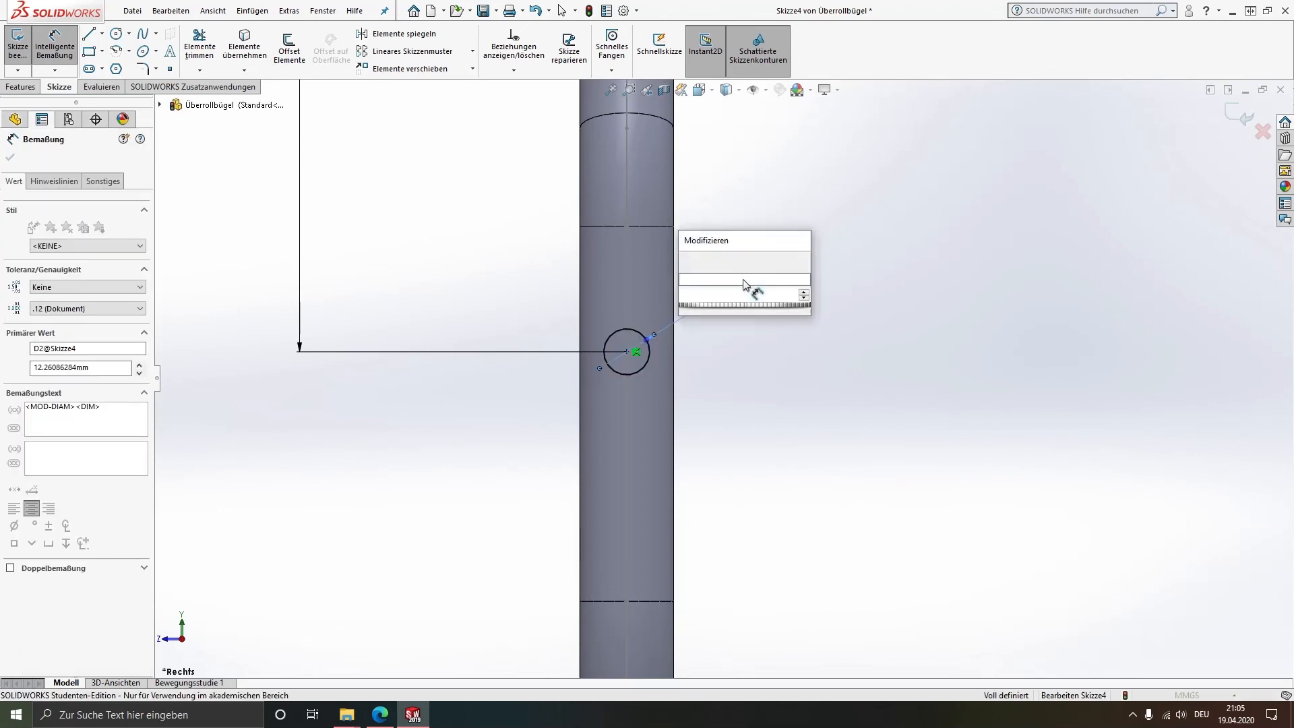
text(4,5)
key(Return)
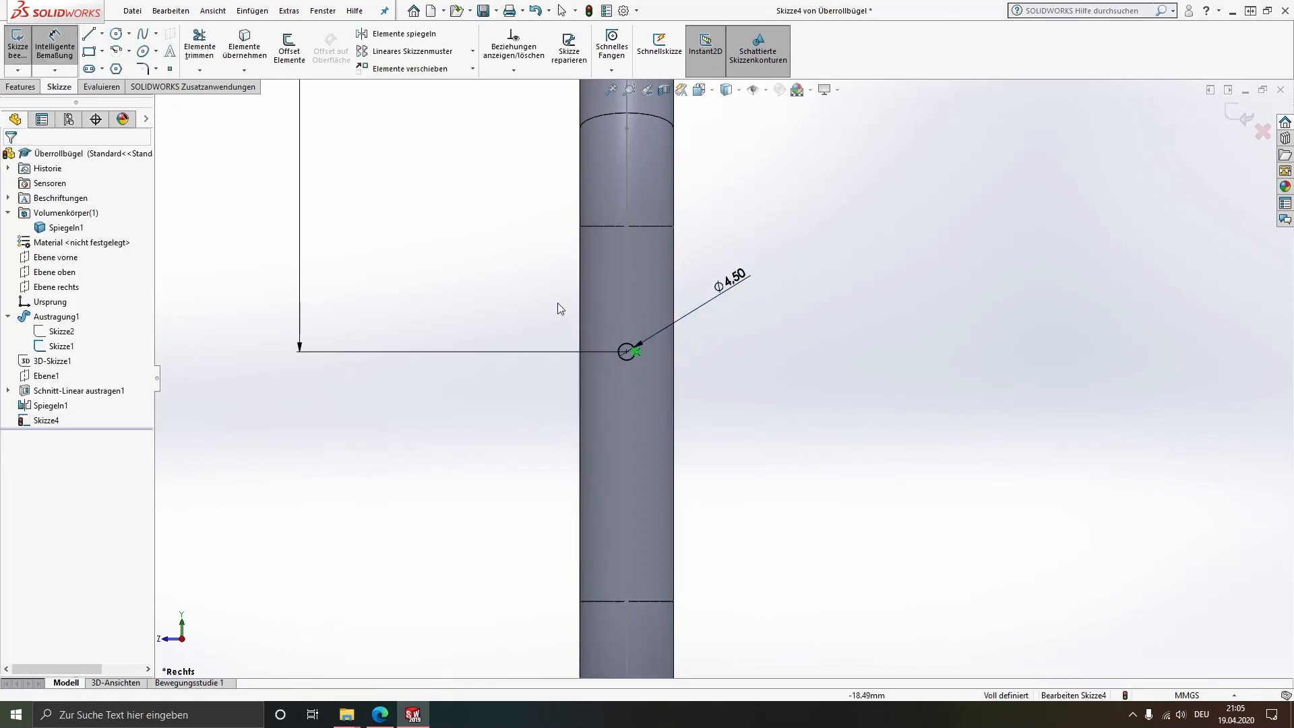
key(Escape)
Make an extruded cut from the circle sketch into the side tube with the end condition Bis nächste
middle_drag(639, 346, 665, 341)
scroll(653, 341, up, 4)
scroll(653, 341, up, 2)
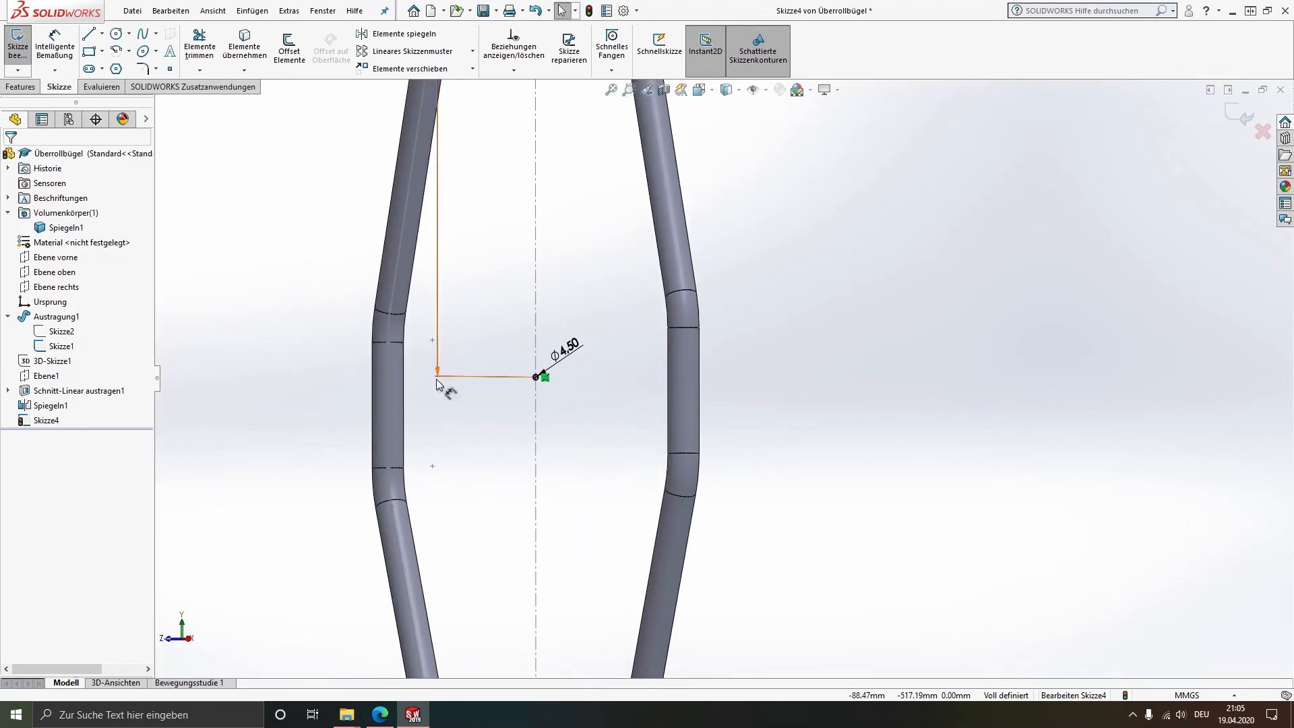
click(20, 86)
click(267, 55)
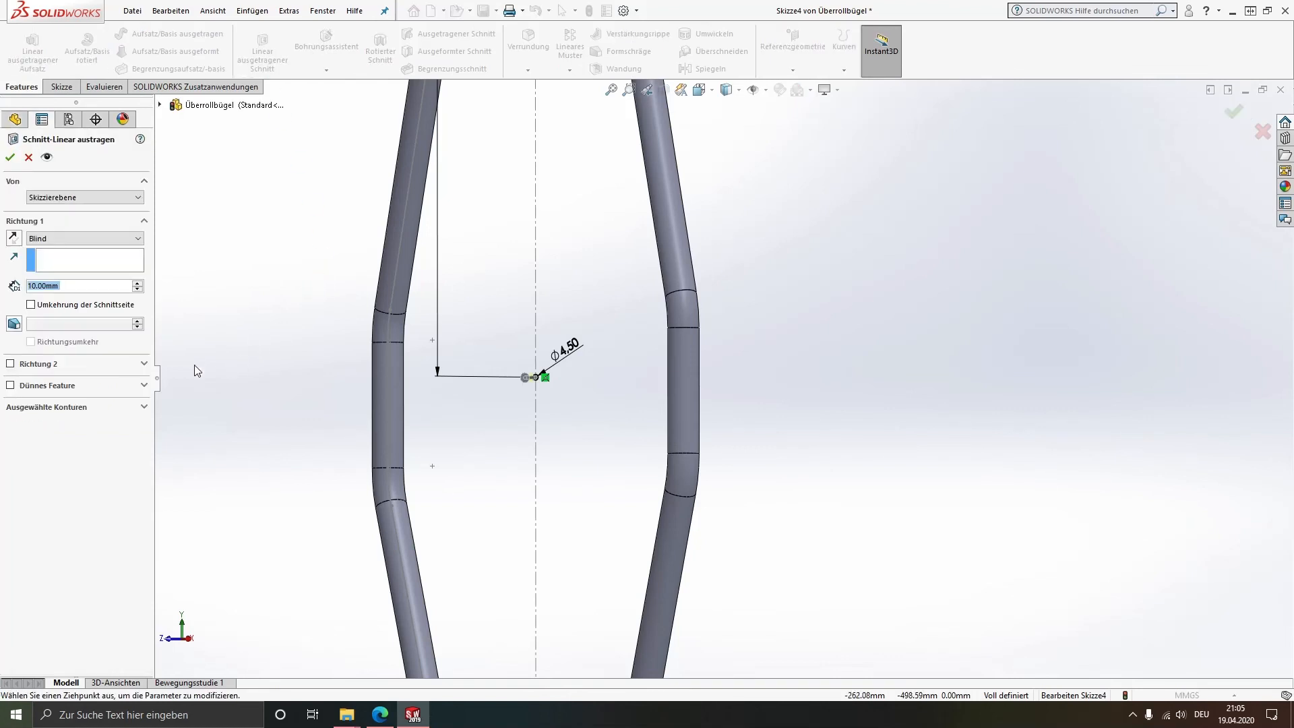
middle_drag(277, 369, 856, 427)
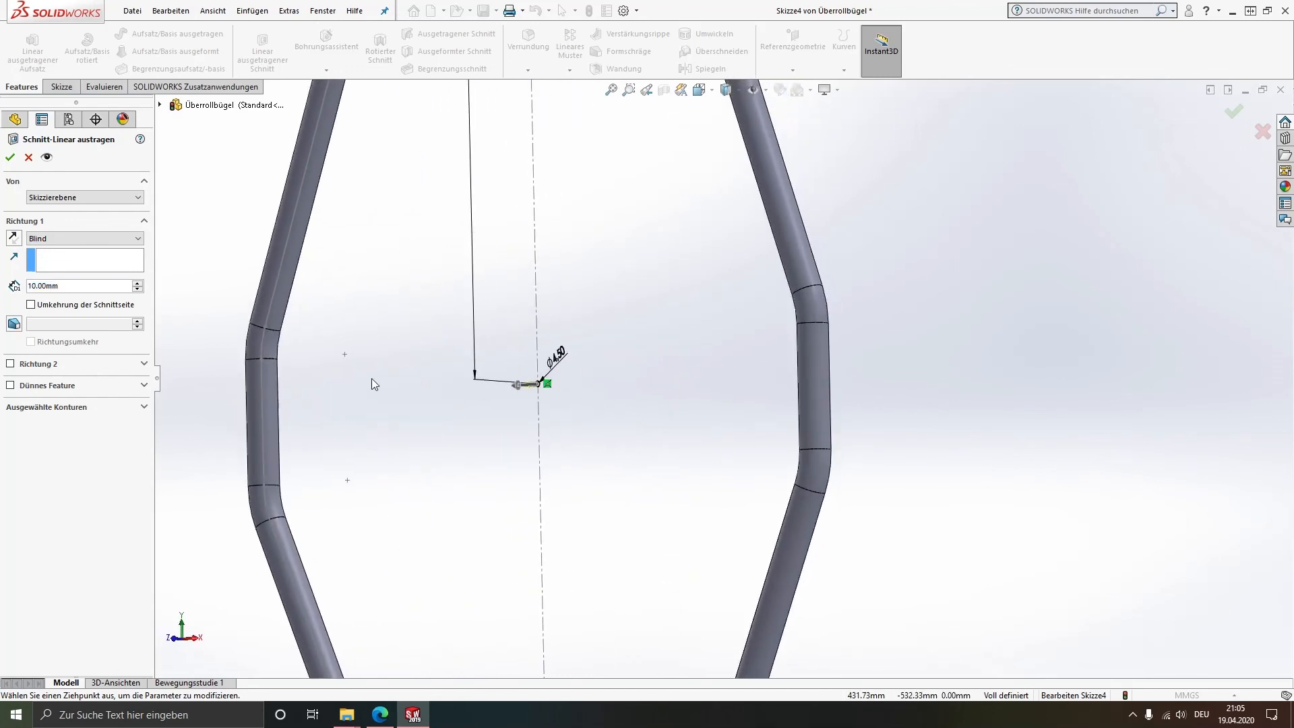
click(86, 240)
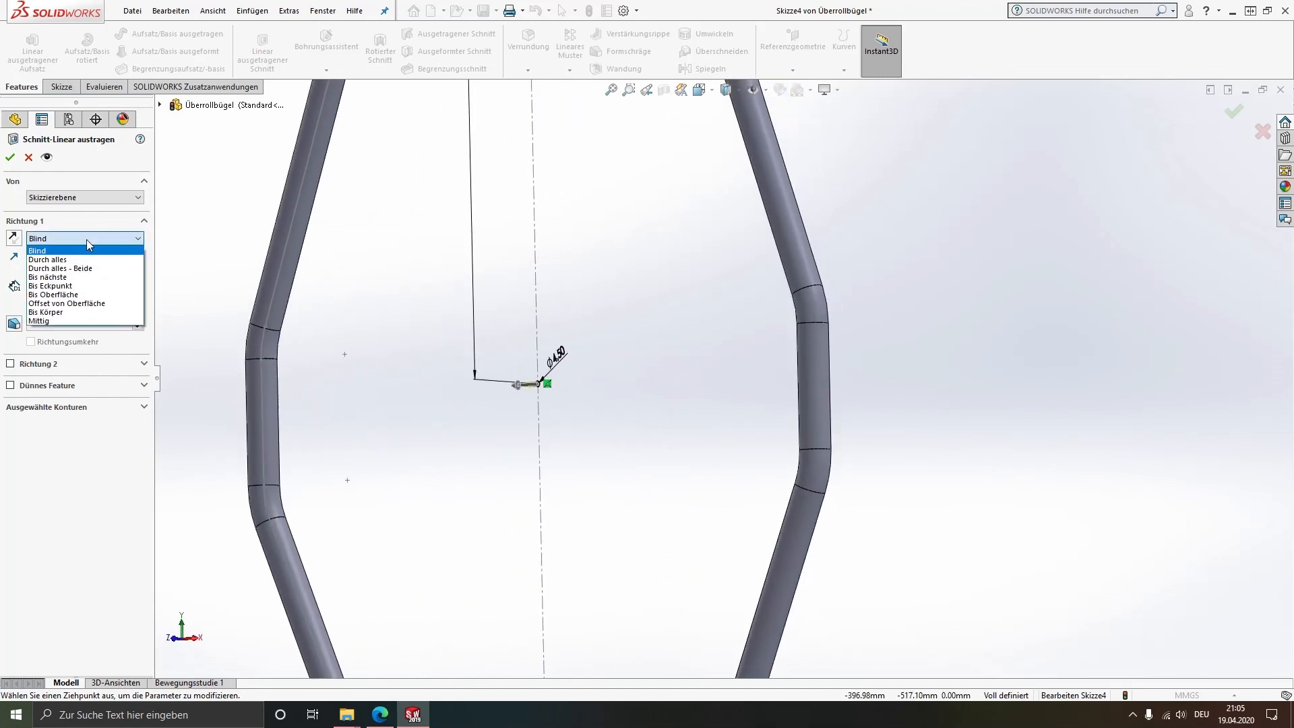
click(64, 276)
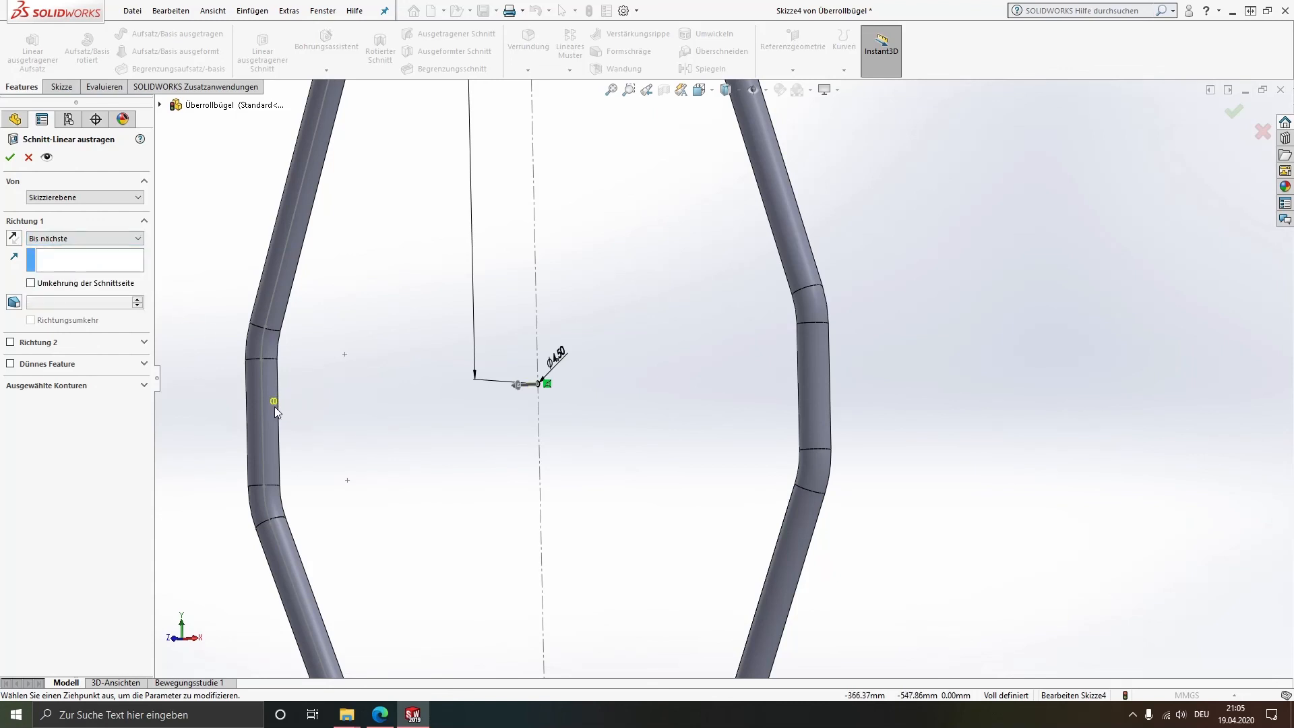
mouse_move(274, 407)
middle_down()
mouse_move(283, 422)
mouse_move(269, 412)
middle_up()
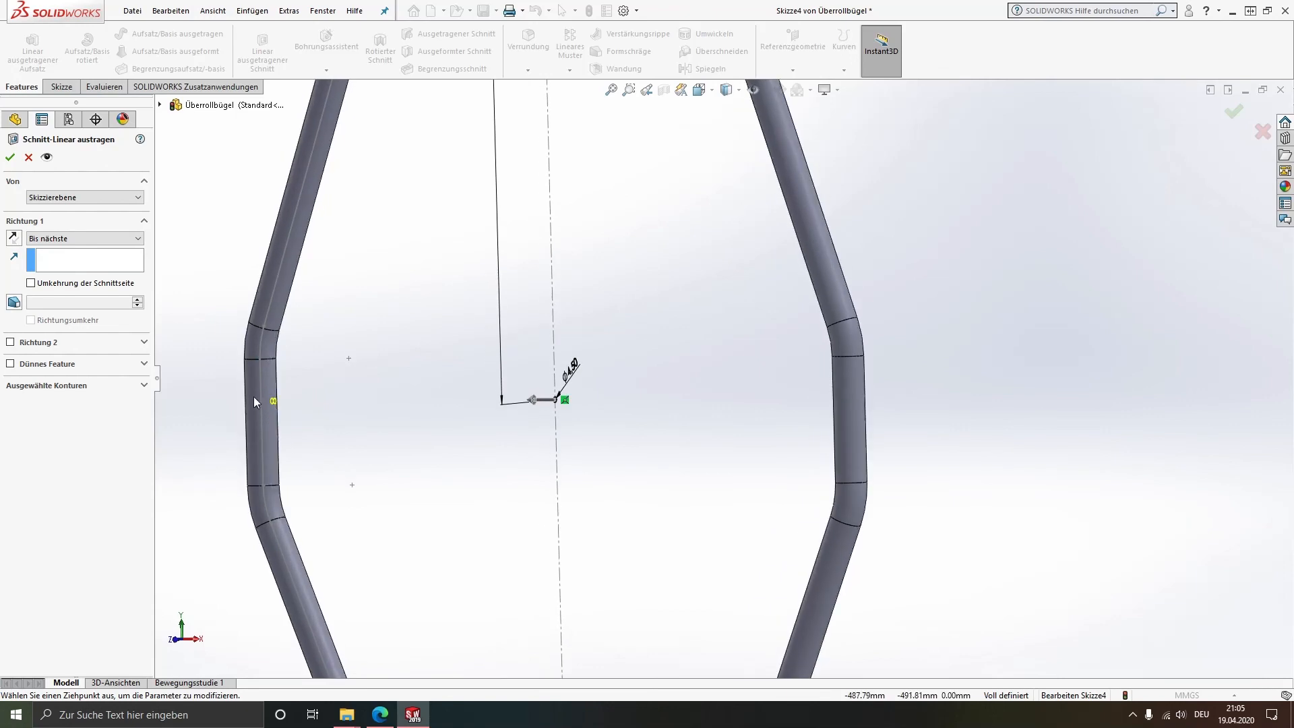
scroll(256, 400, down, 3)
middle_drag(378, 430, 499, 416)
middle_drag(486, 417, 390, 407)
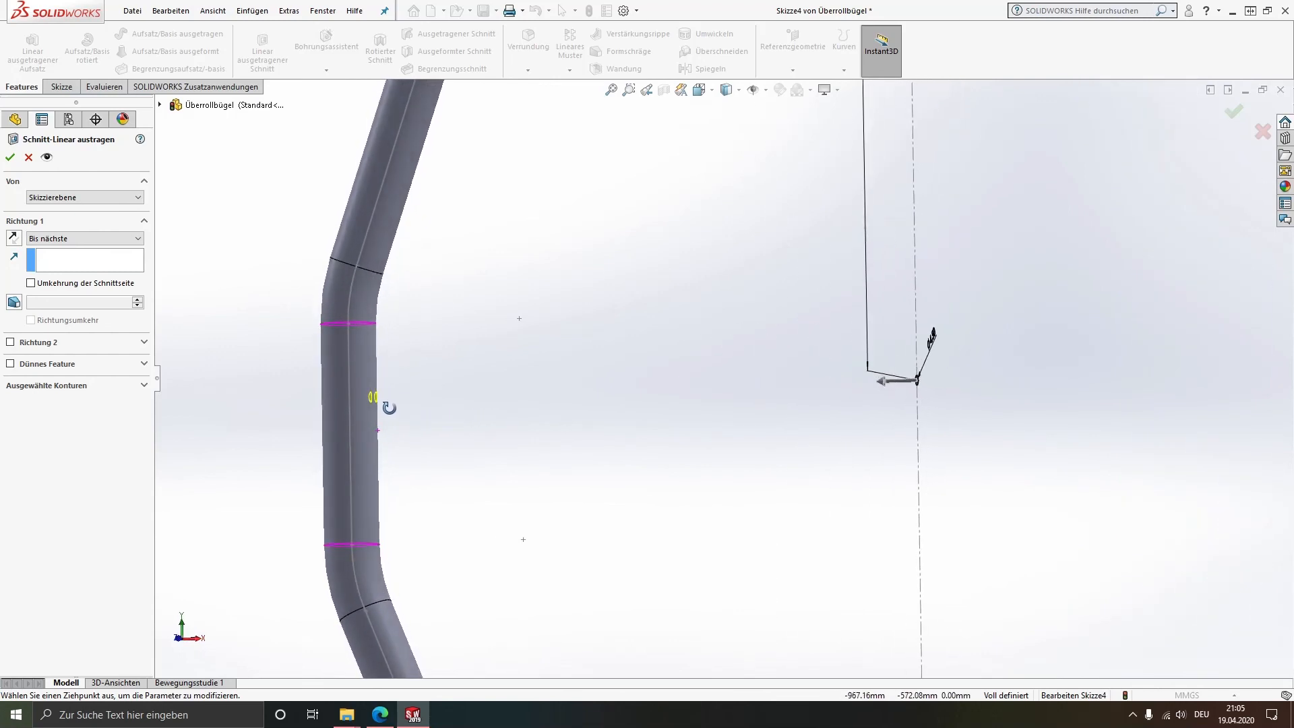
scroll(525, 410, up, 4)
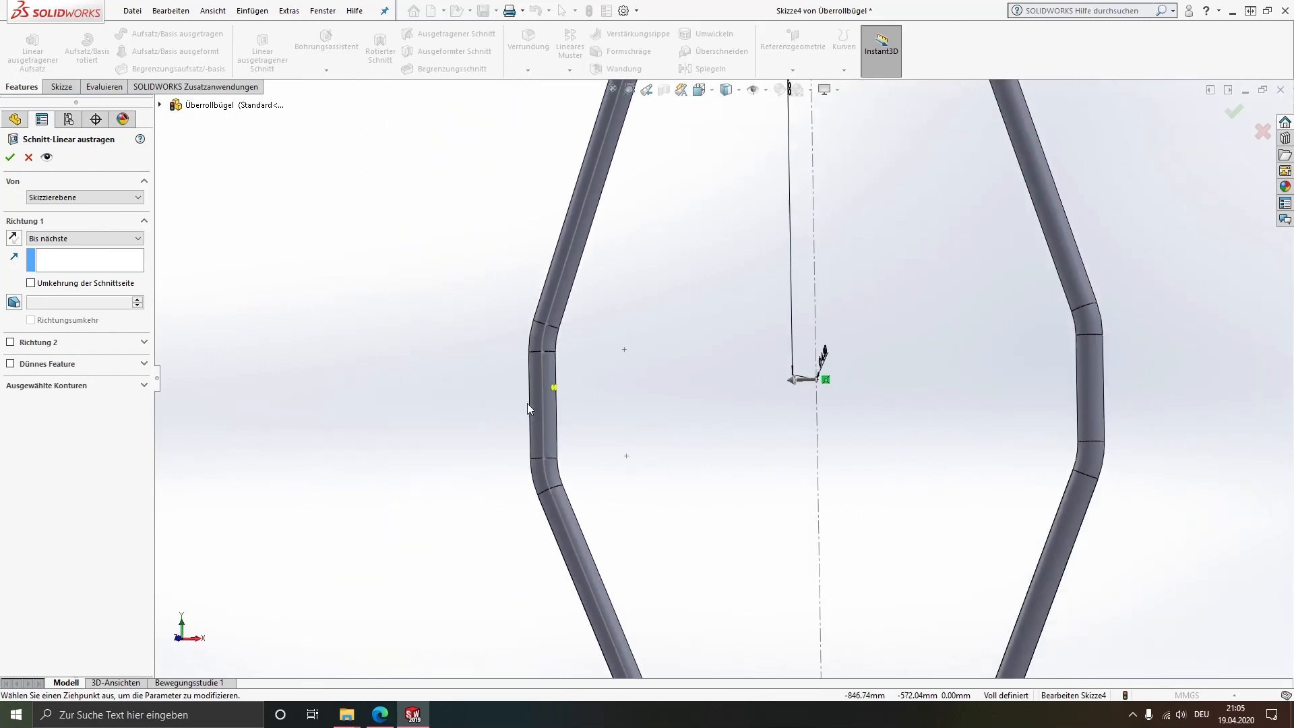
click(10, 157)
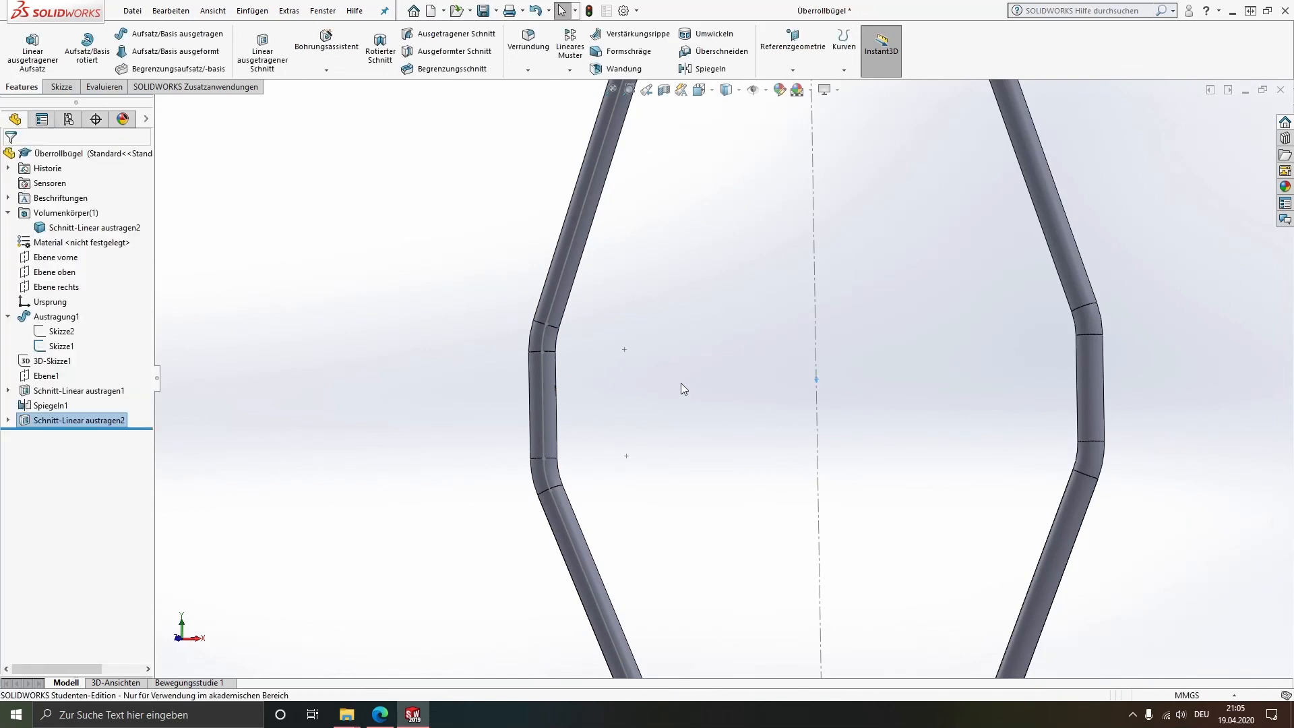
Hide the sweep path sketch Skizze1 and fit the whole roll bar in view
click(62, 346)
click(74, 337)
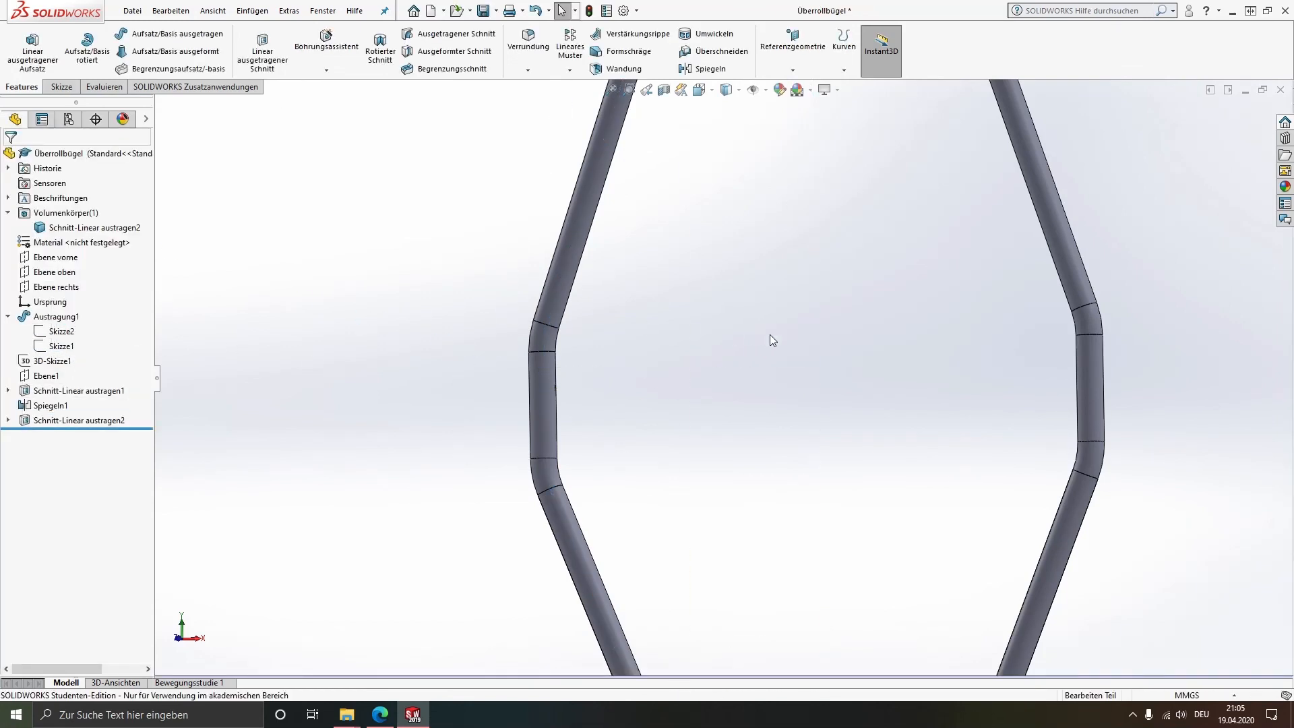
key(f)
middle_drag(839, 356, 791, 361)
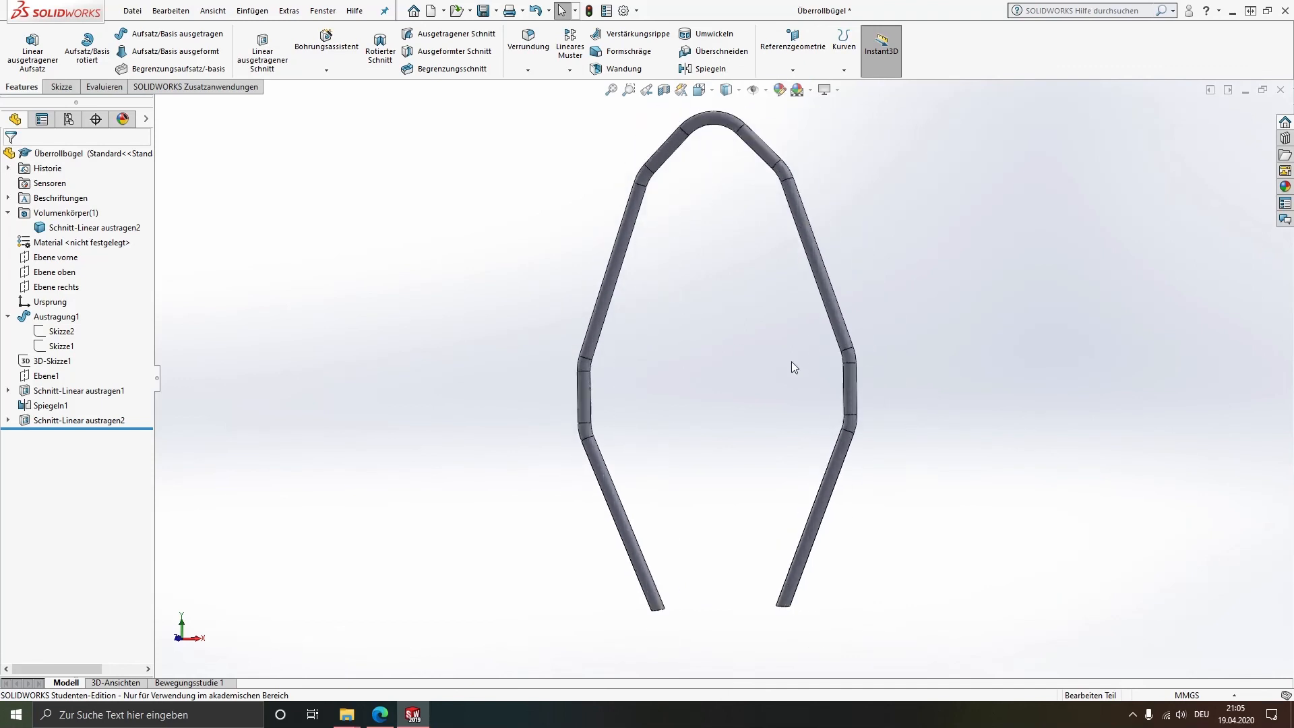
Assign the material 1.0545 (S355N) from the DIN Stahl (Baustahl) category to the part
click(8, 317)
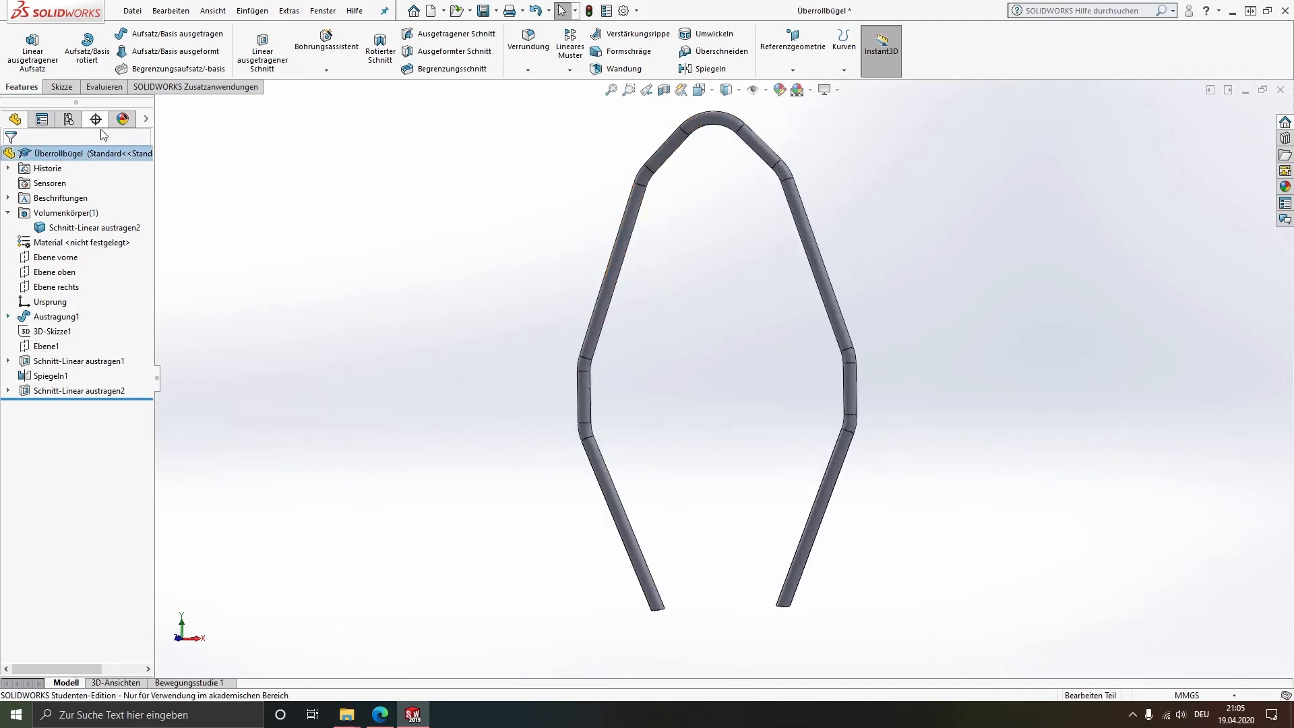
click(8, 212)
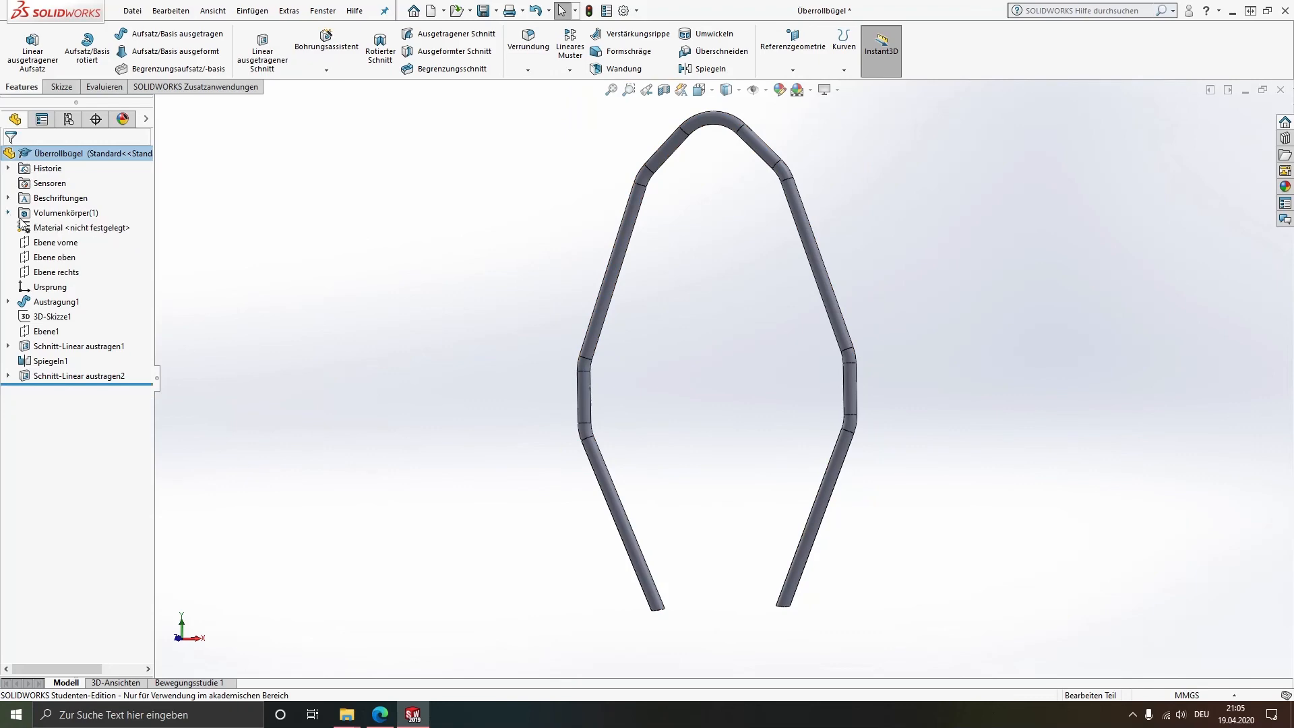
right_click(49, 229)
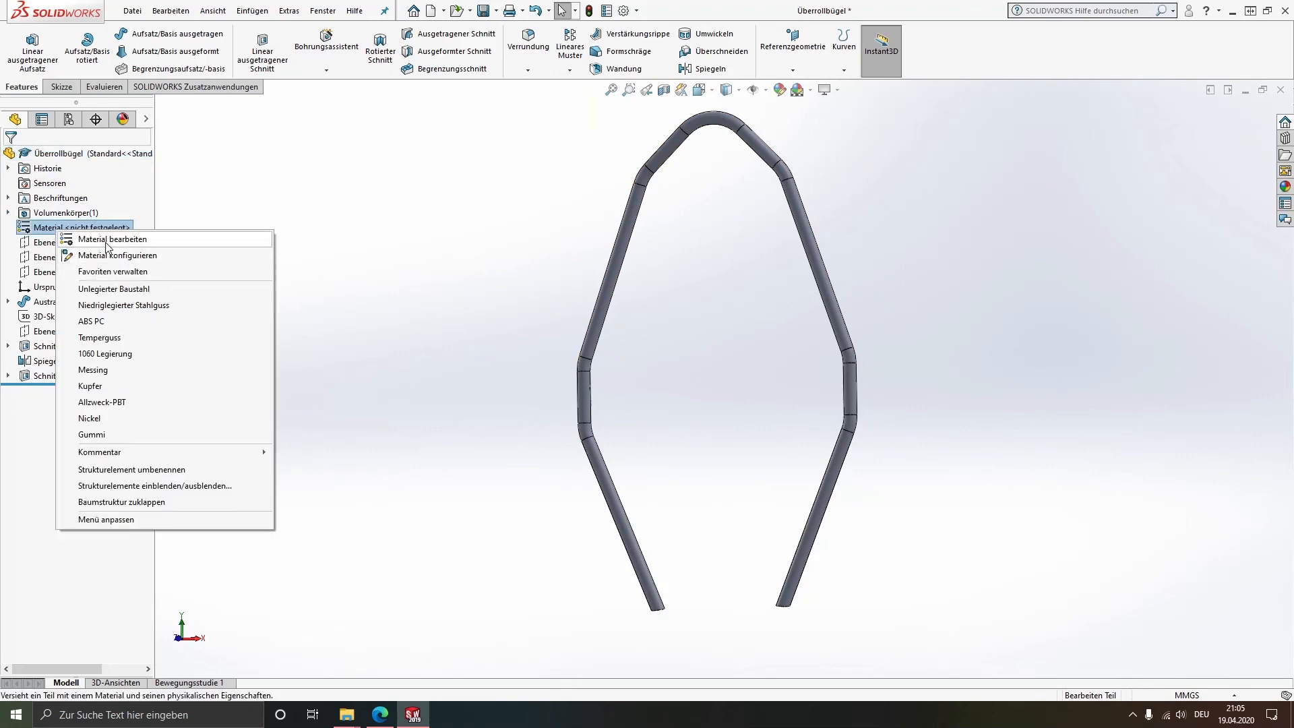
click(415, 319)
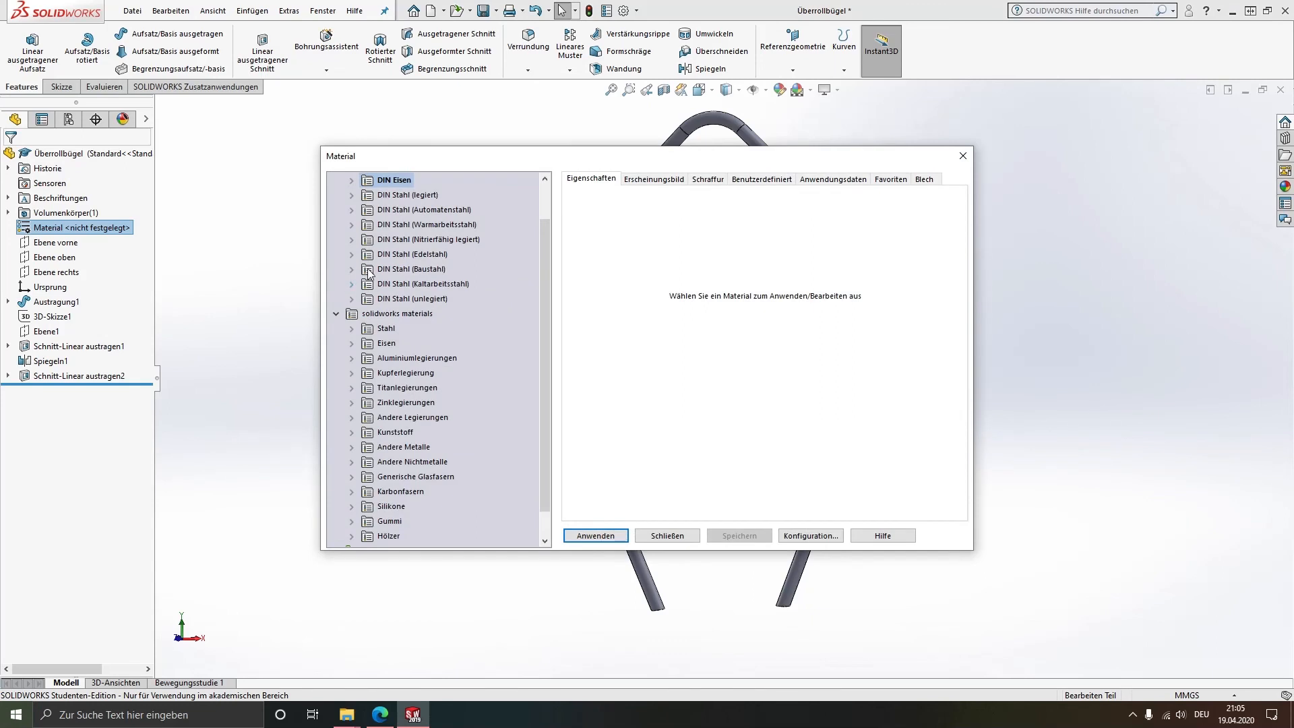
click(357, 269)
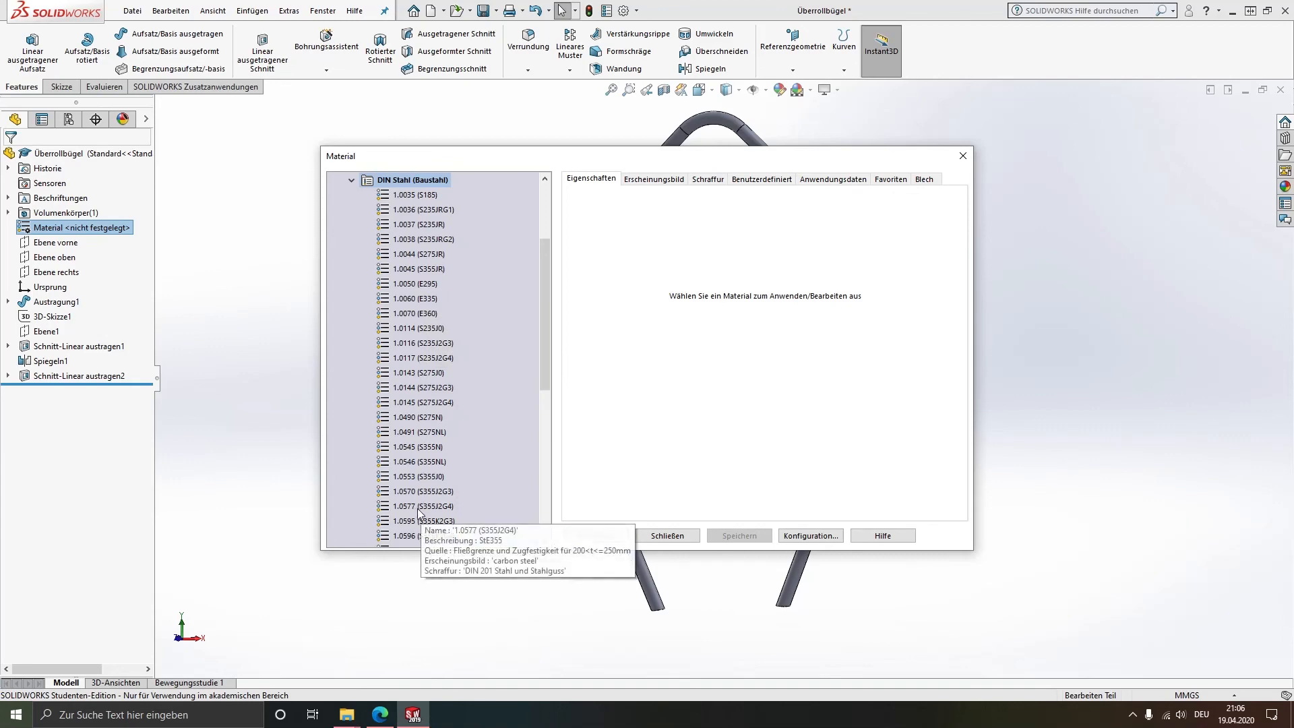
click(419, 447)
click(595, 535)
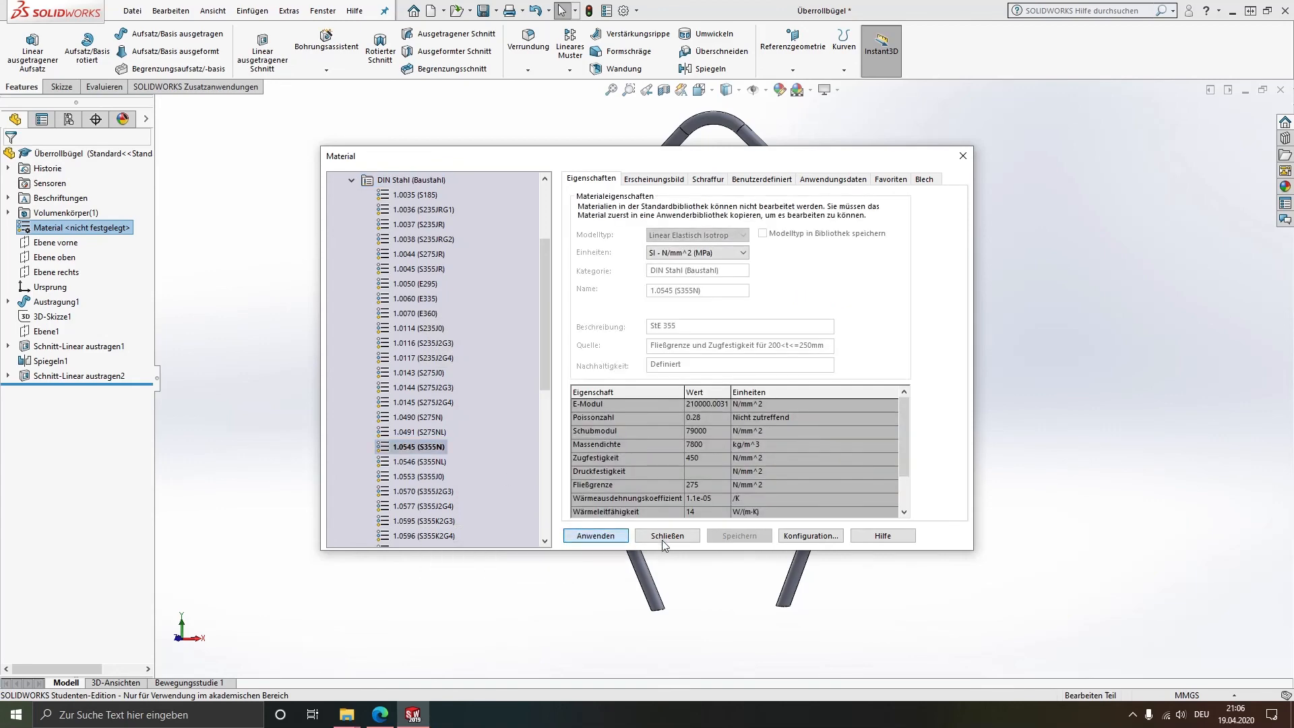
click(671, 537)
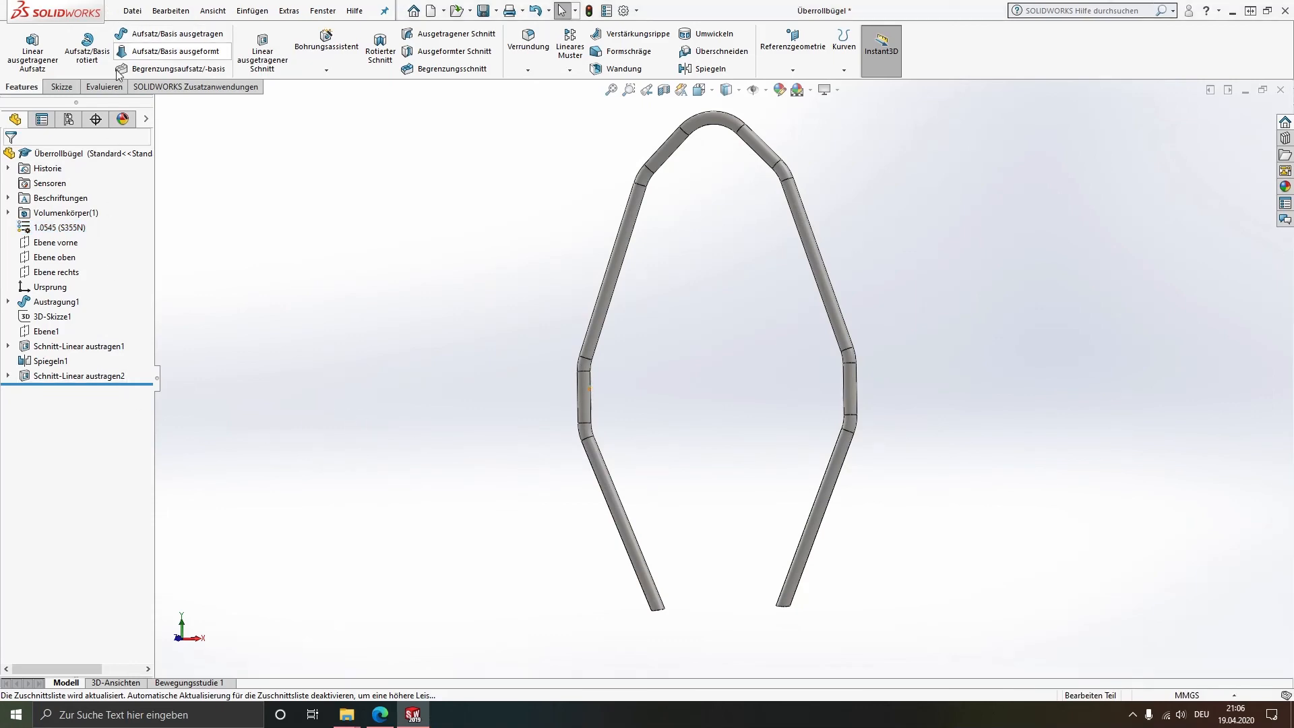
Examine the mass properties (Masseneigenschaften) of the roll bar, then close the report
click(106, 88)
click(306, 44)
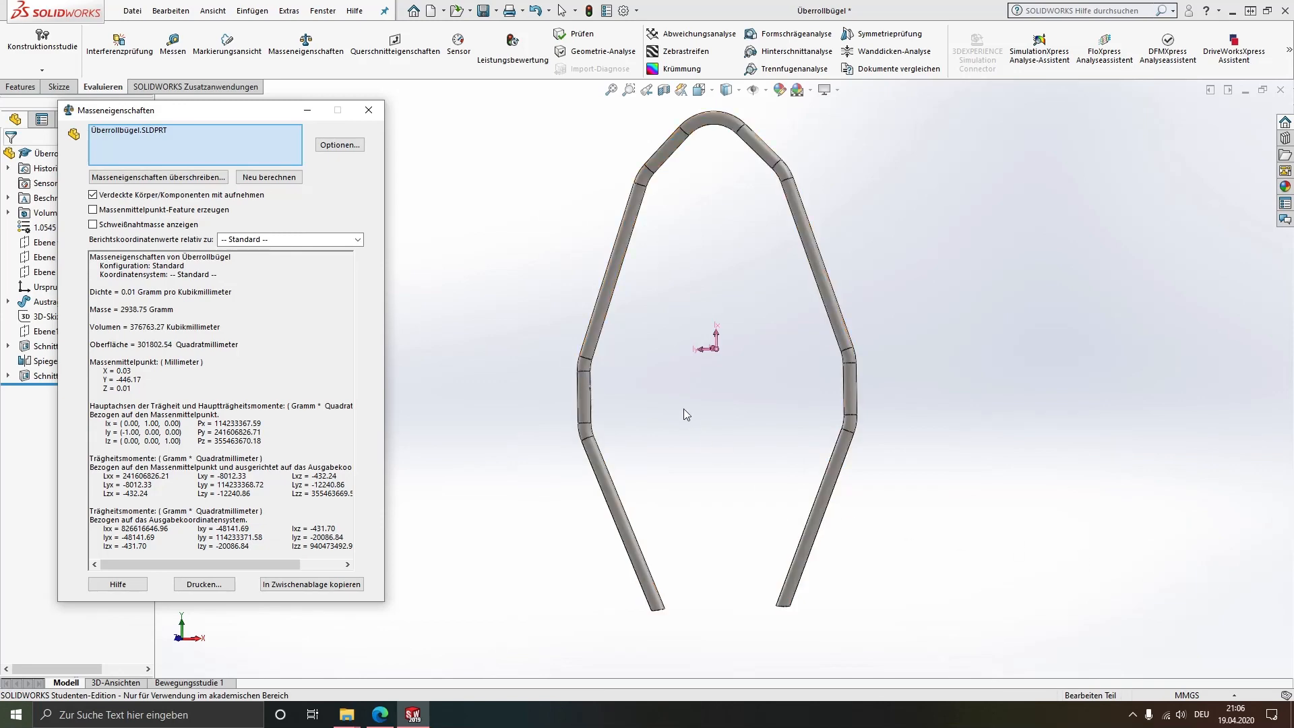
click(369, 110)
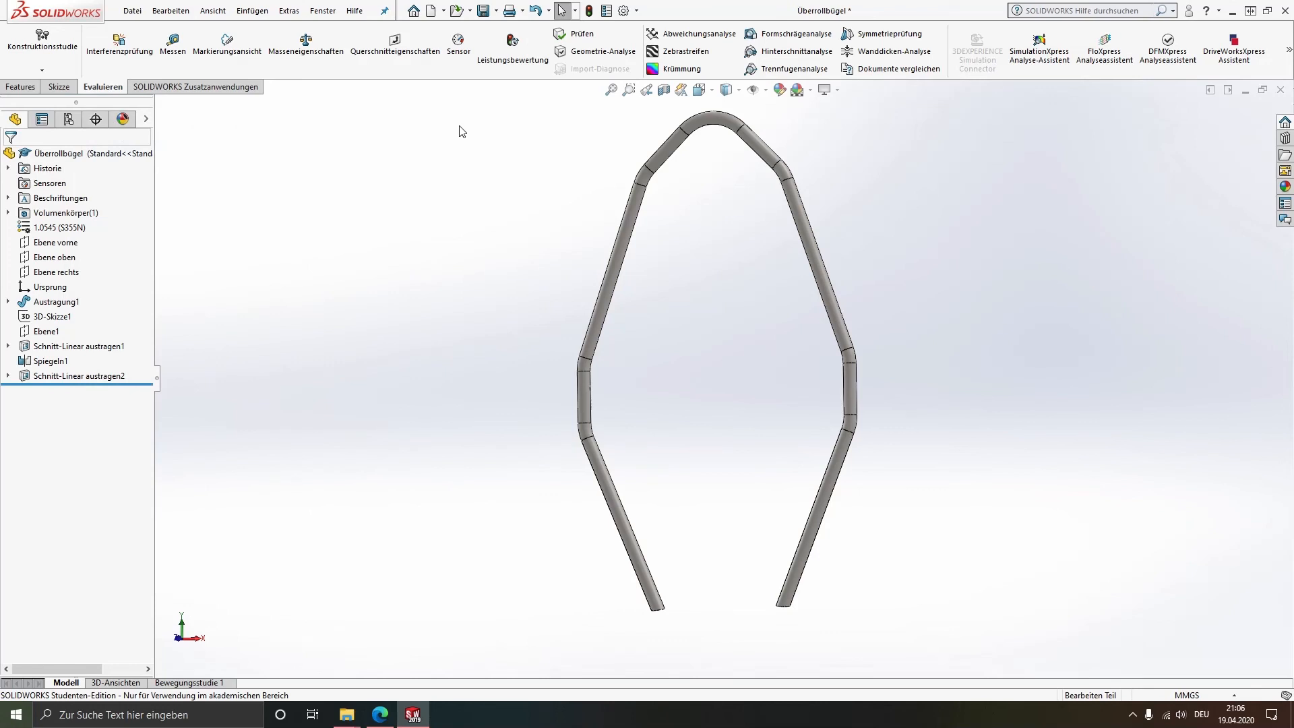